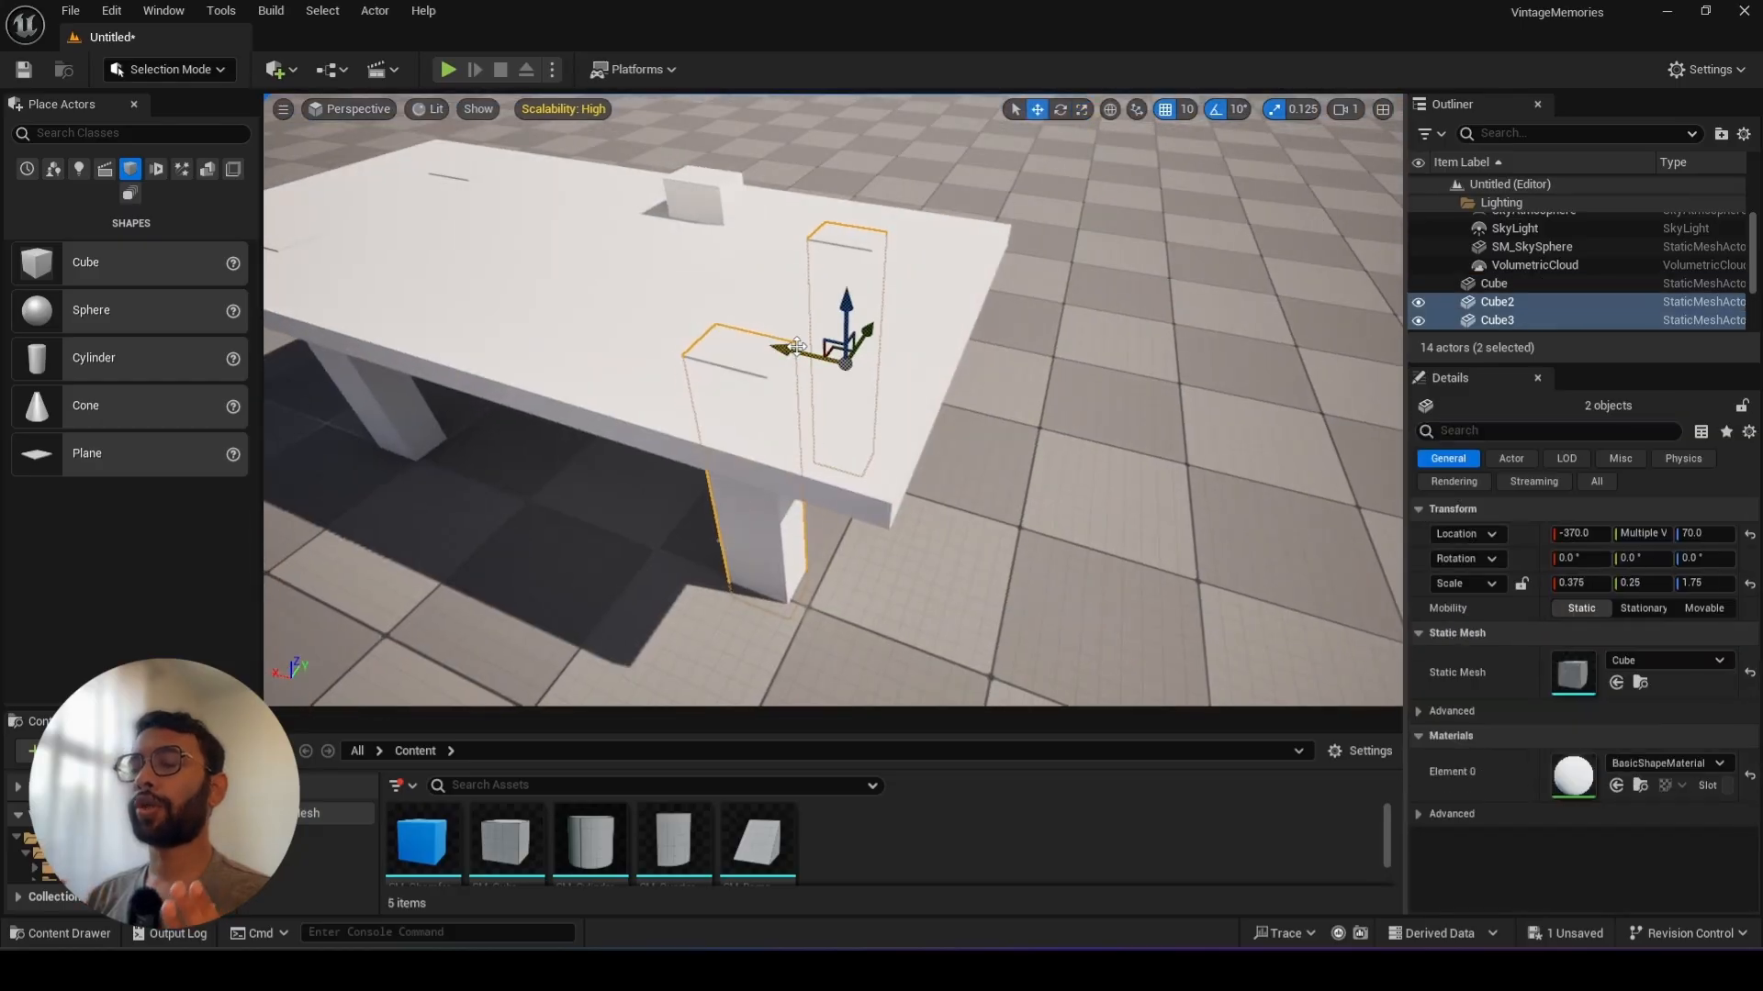
Select several of the table's pieces together and set the rotation snap increment to 5°
click(1047, 675)
ctrl+click(913, 592)
ctrl+click(905, 275)
ctrl+click(925, 344)
click(1238, 110)
click(1264, 158)
Place a sphere on the tabletop in front of the small block and adjust its position against the block
mouse_move(833, 492)
right_down()
mouse_move(833, 404)
mouse_move(833, 492)
mouse_move(834, 459)
right_up()
click(735, 441)
key(r)
key(r)
drag(91, 310, 634, 441)
key(w)
drag(570, 385, 571, 409)
Duplicate the block behind the sphere and move the copy back across the tabletop
right_drag(677, 405, 677, 367)
click(633, 441)
alt+drag(712, 404, 849, 365)
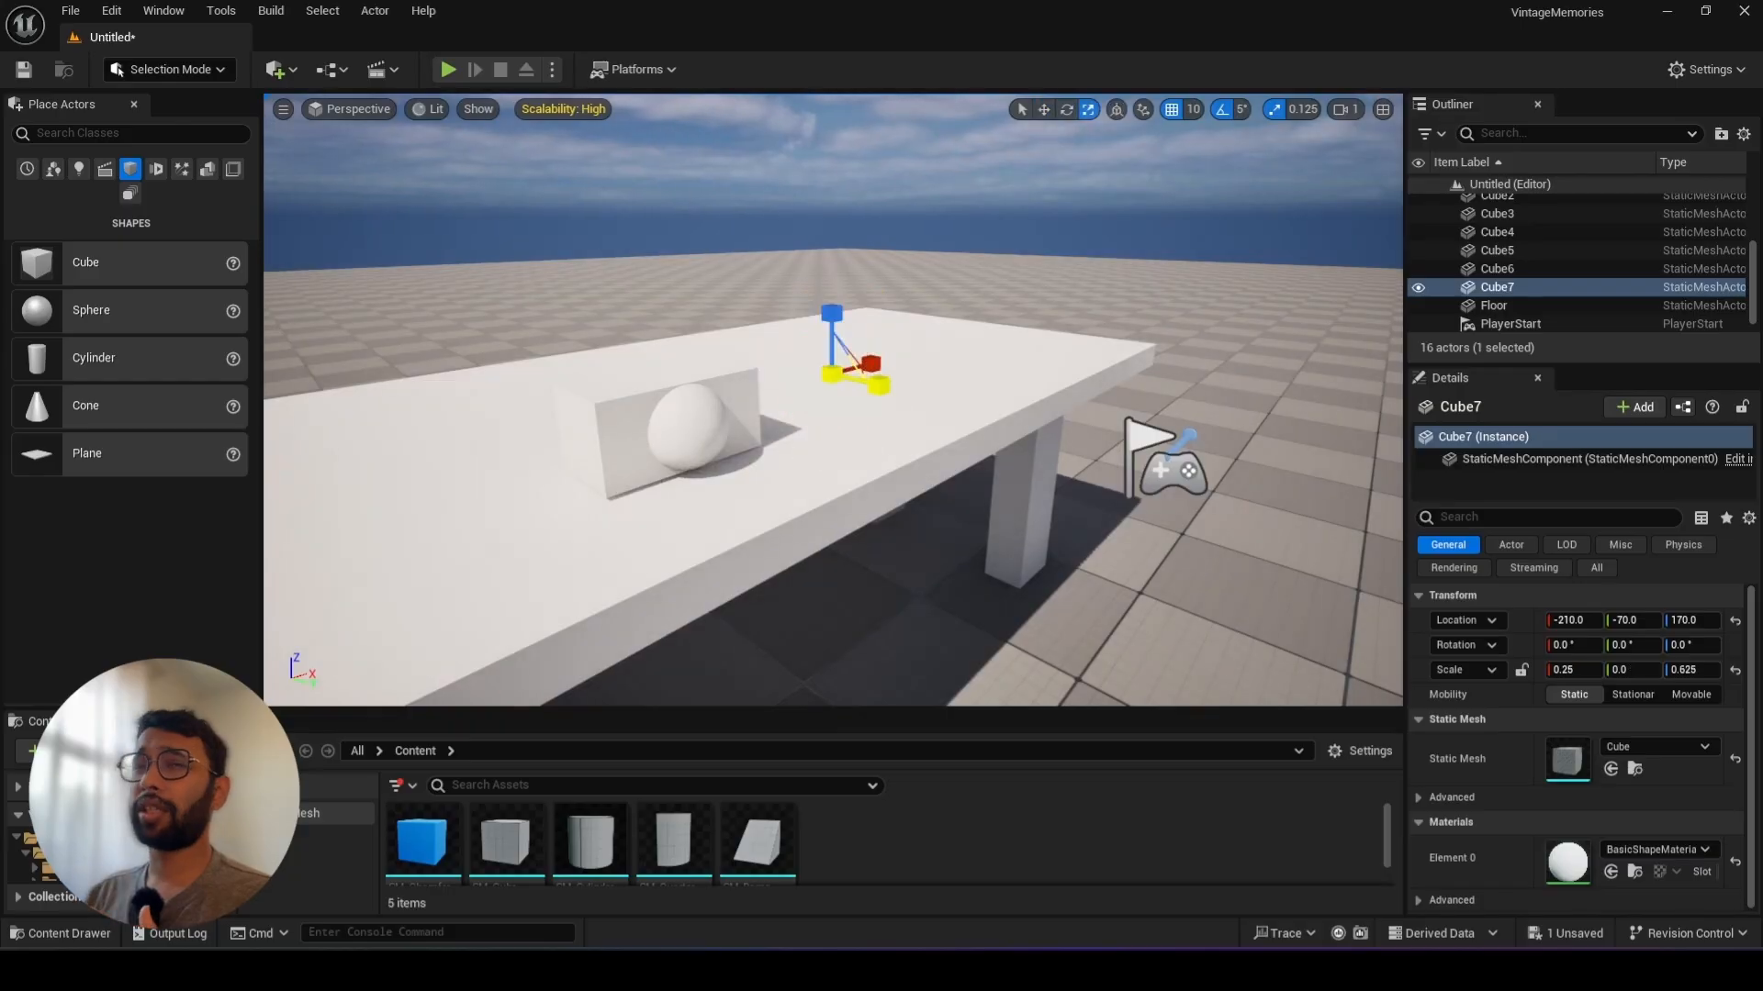
Shape the copied block into an upright panel scaled 0.75, 0.125, 0.625 at Y -170, rotated -10° on X and 10° on Z
right_drag(790, 364, 881, 404)
key(e)
drag(780, 330, 799, 354)
key(w)
drag(817, 367, 802, 361)
right_drag(802, 362, 711, 362)
key(e)
drag(616, 413, 634, 411)
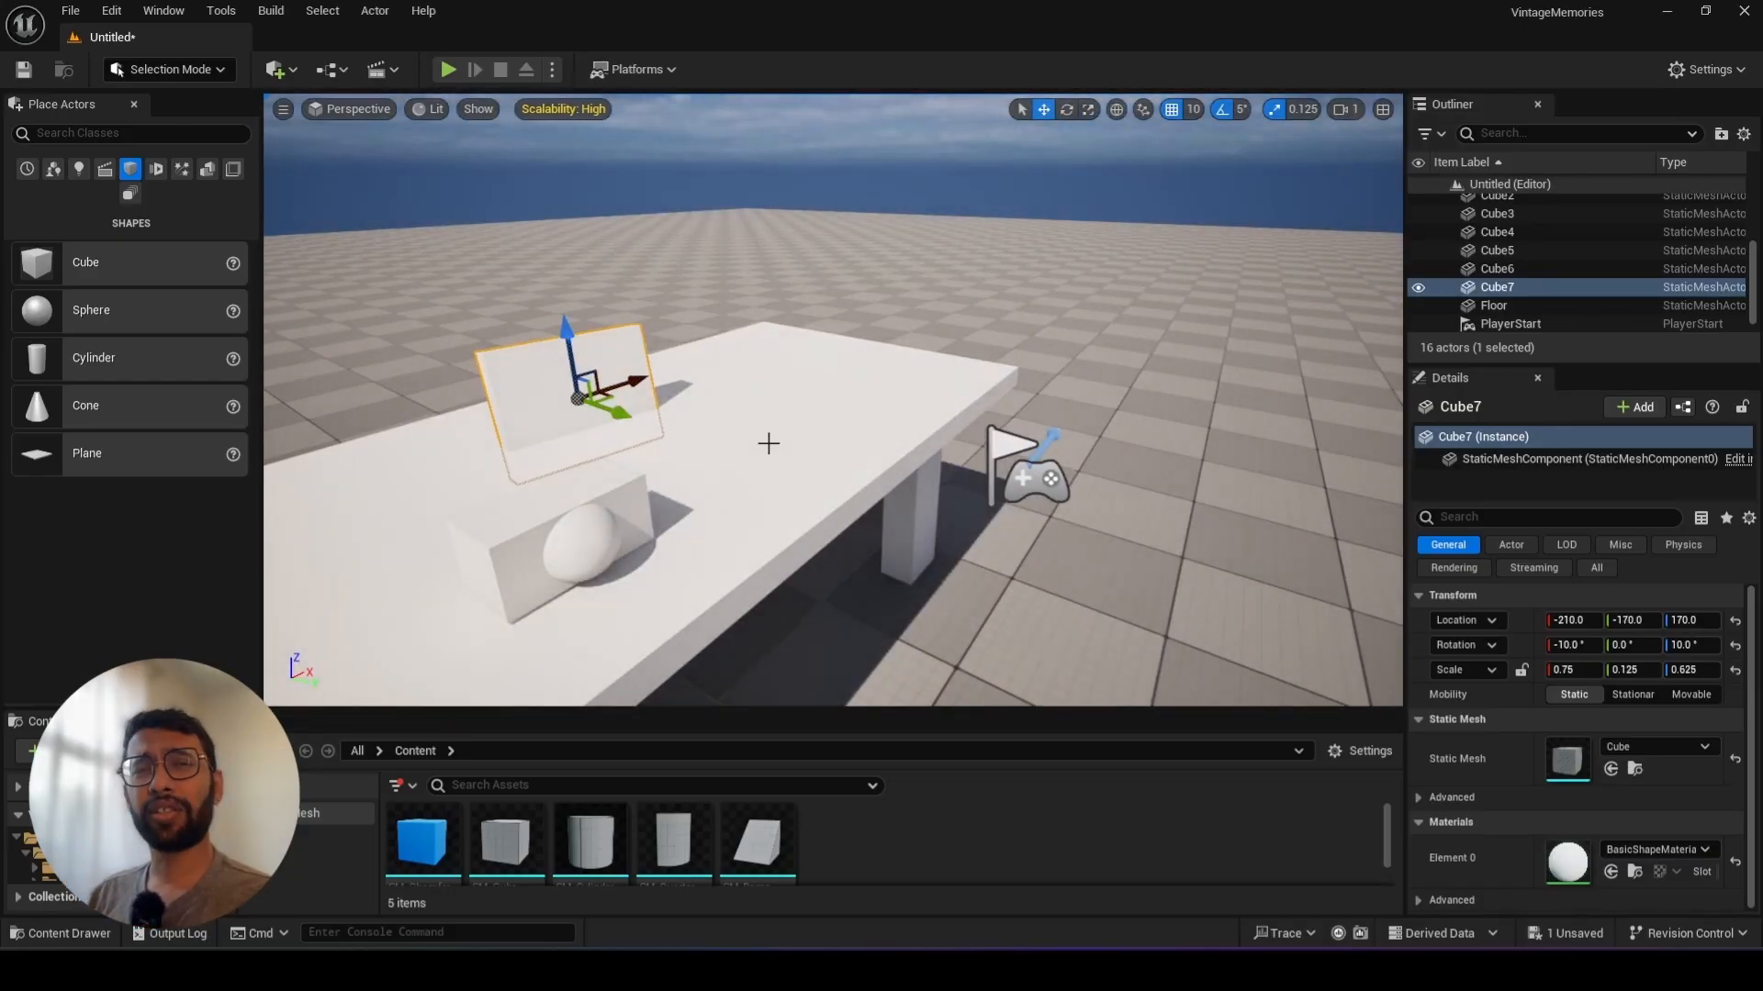
Duplicate the low block directly behind the sphere and place the copy toward the far end of the table
click(771, 576)
ctrl+click(675, 528)
right_drag(768, 444, 863, 459)
key(e)
click(758, 487)
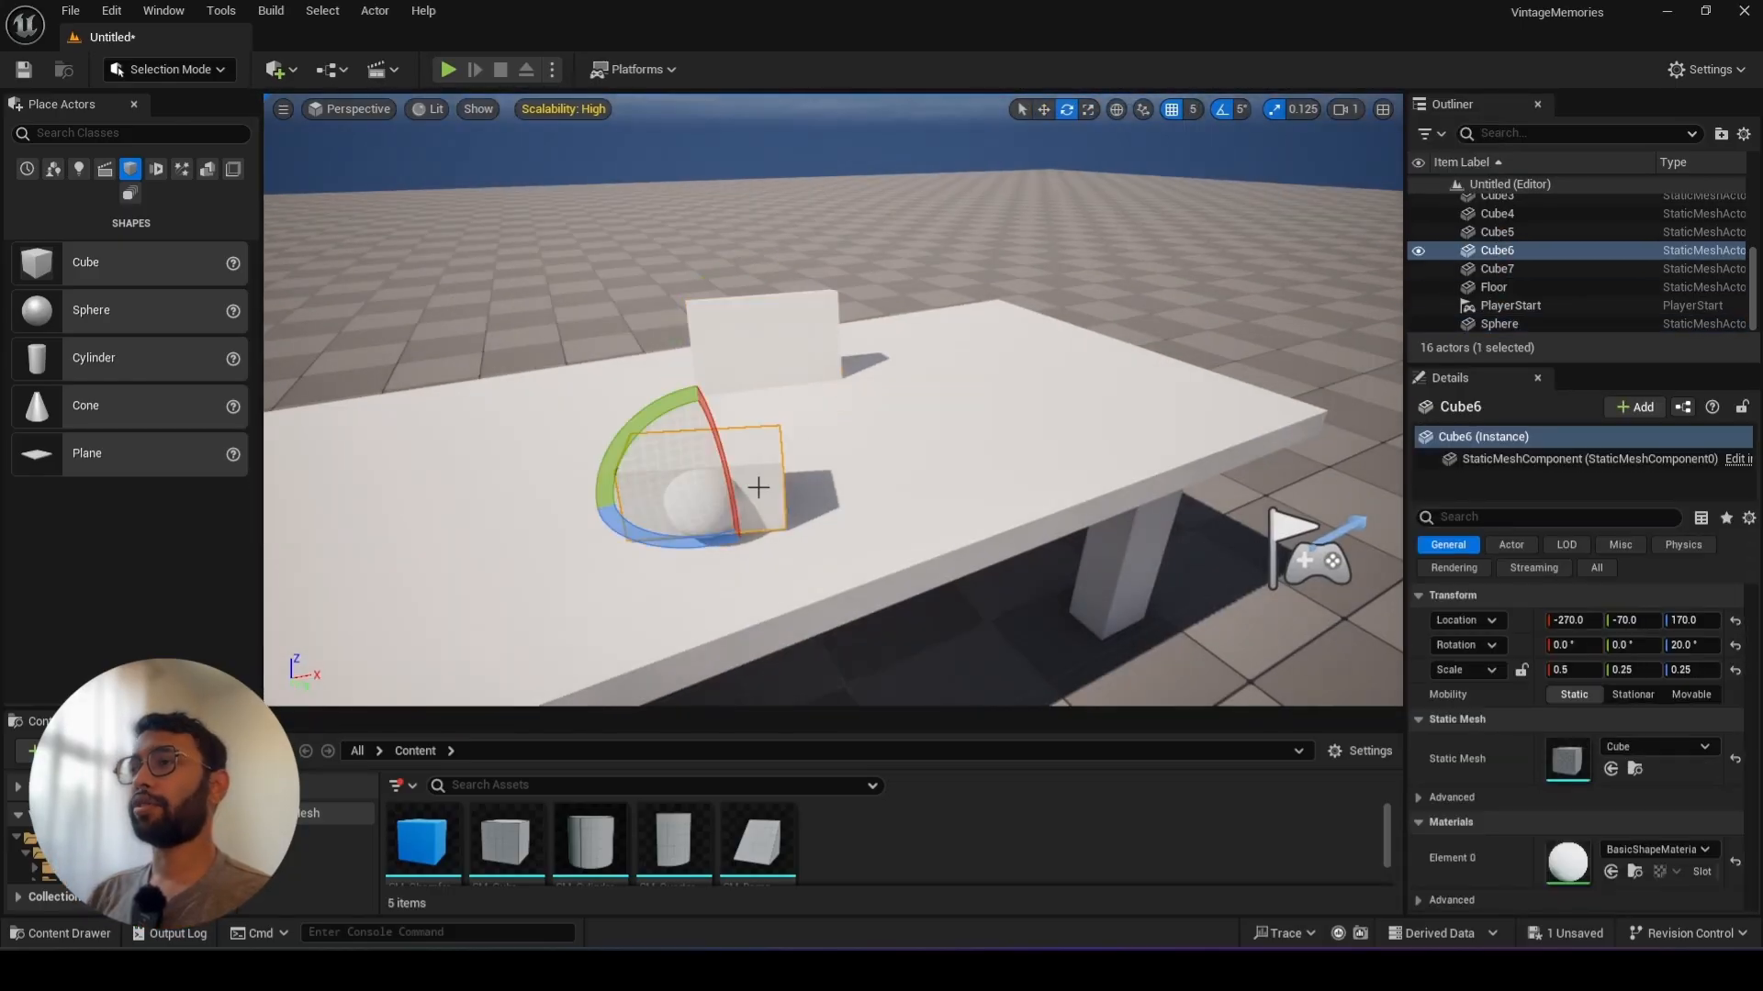
key(w)
alt+drag(758, 479, 1139, 440)
right_drag(918, 459, 1010, 478)
key(r)
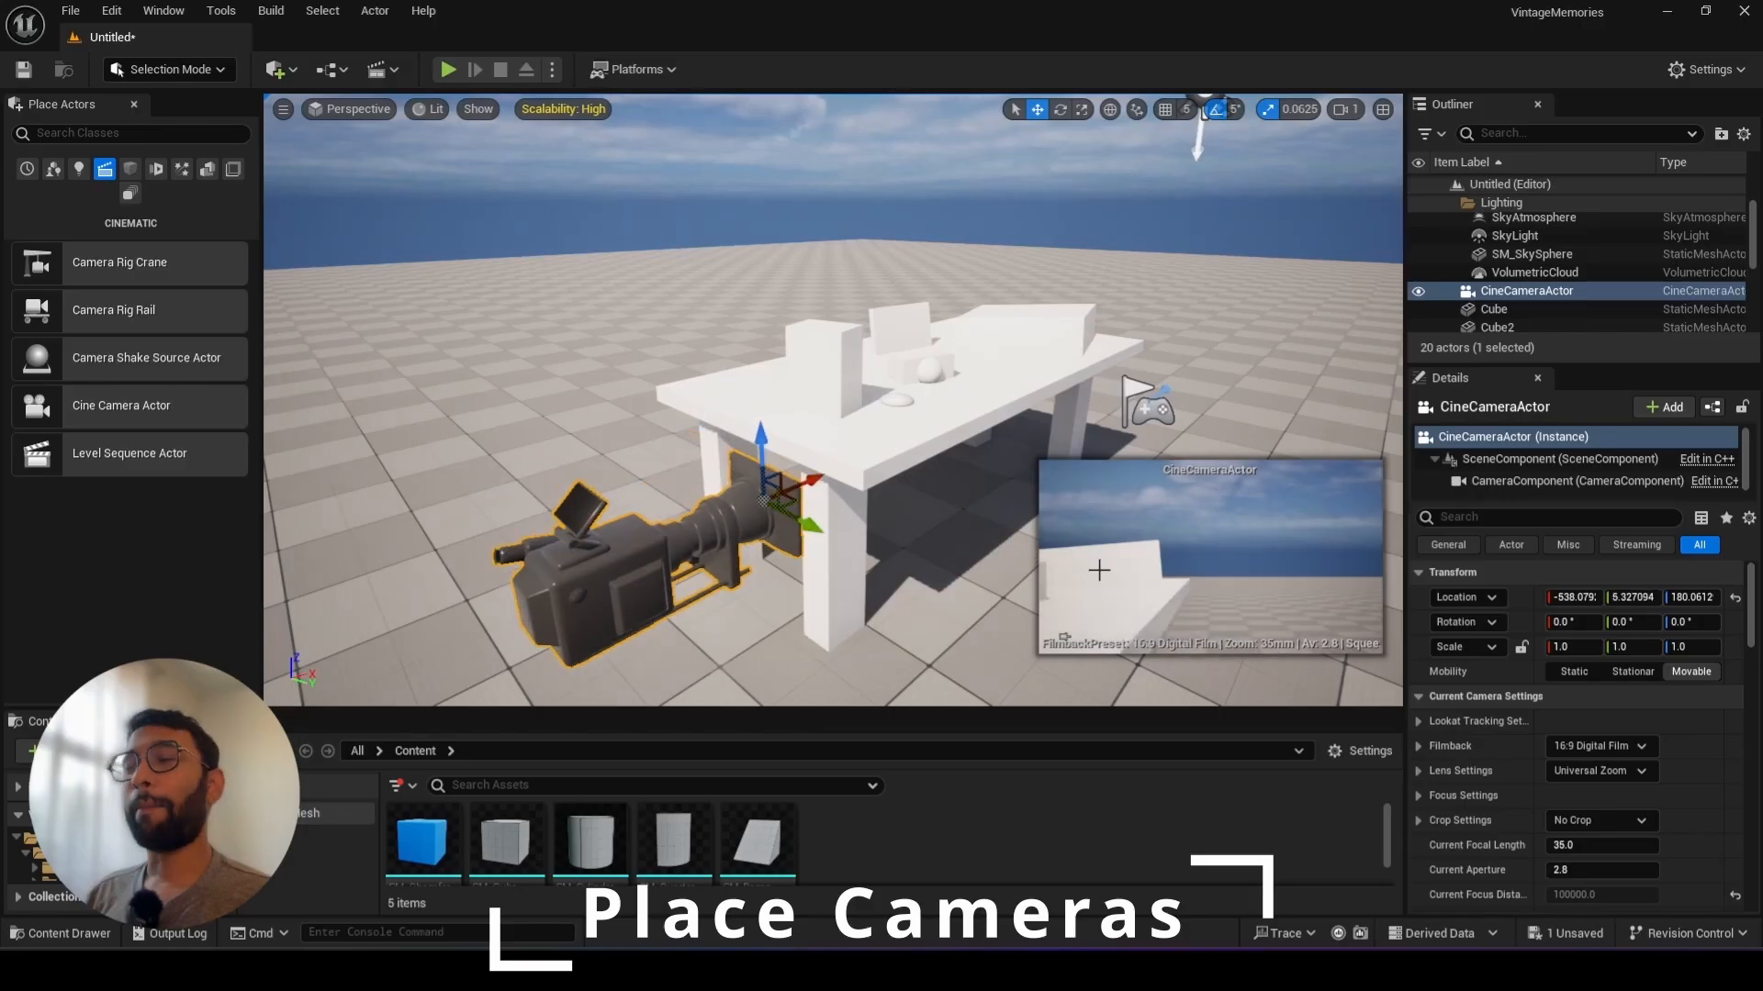
View the scene through the placed CineCameraActor and adjust the framing of the props on the table
click(350, 109)
click(436, 333)
key(e)
scroll(661, 404, down, 3)
right_drag(698, 386, 624, 408)
scroll(1469, 780, down, 1)
click(971, 529)
mouse_move(972, 529)
right_down()
mouse_move(955, 514)
mouse_move(909, 528)
mouse_move(941, 517)
right_up()
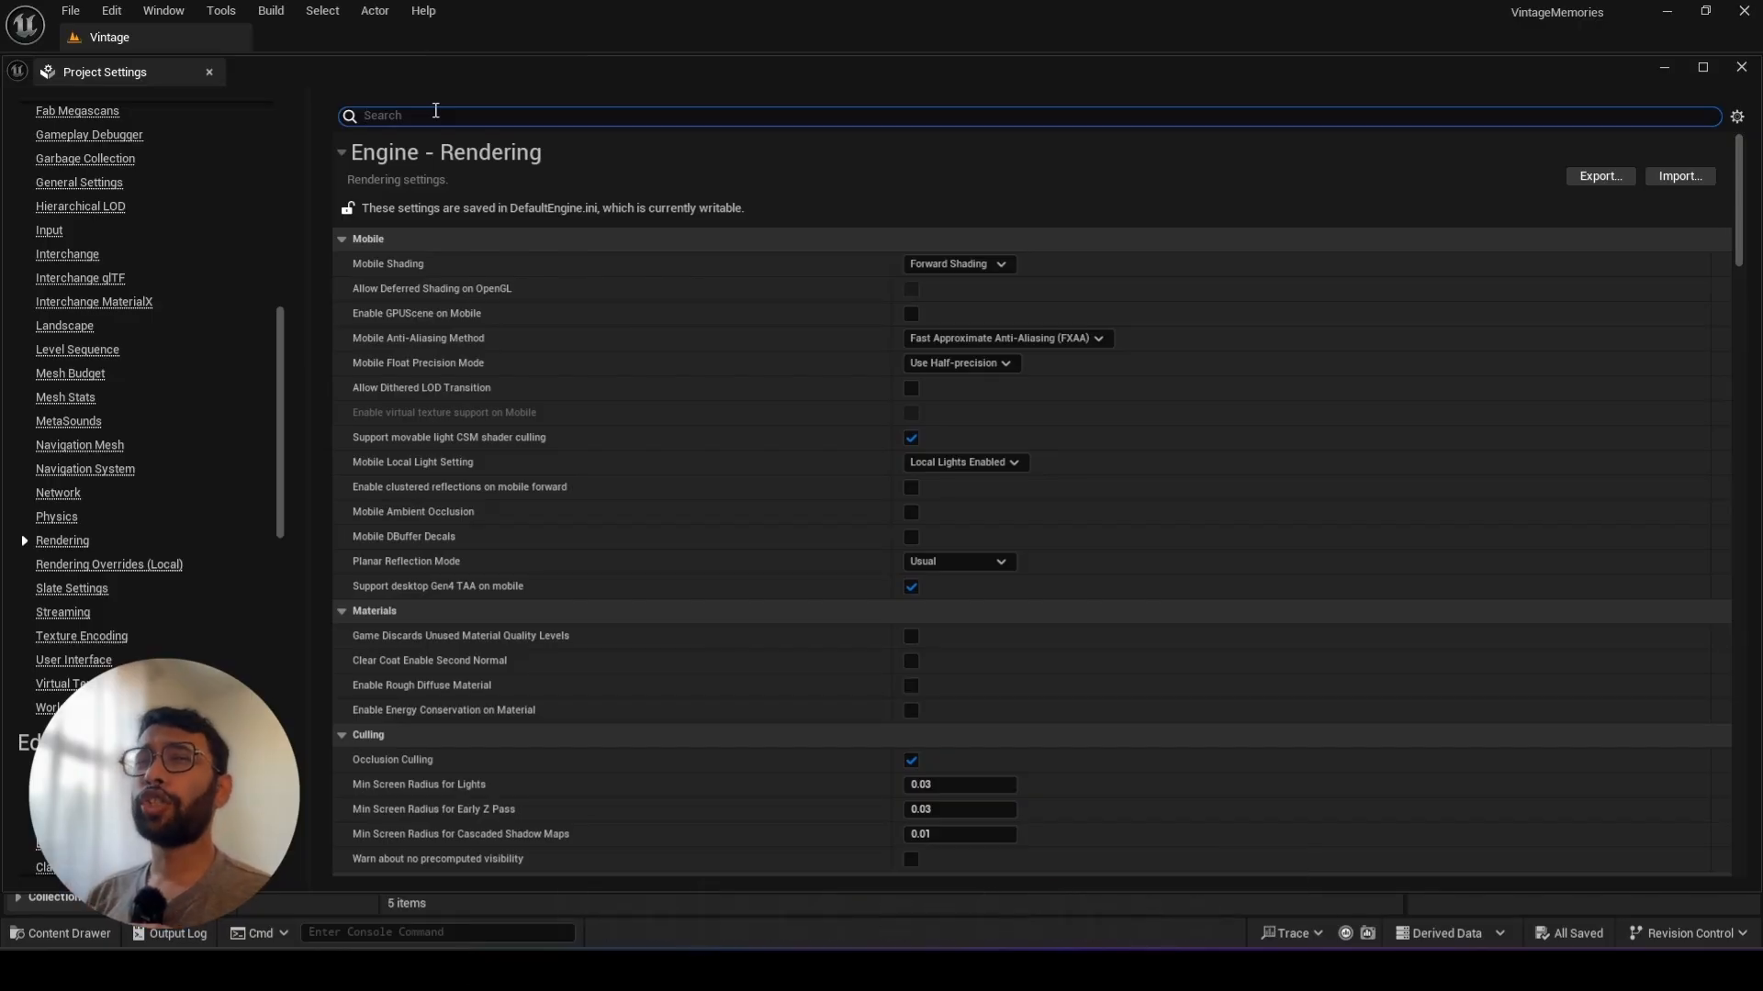
Search the project settings for "ray" and enable Support Hardware Ray Tracing and Use Hardware Ray Tracing when available
text(y)
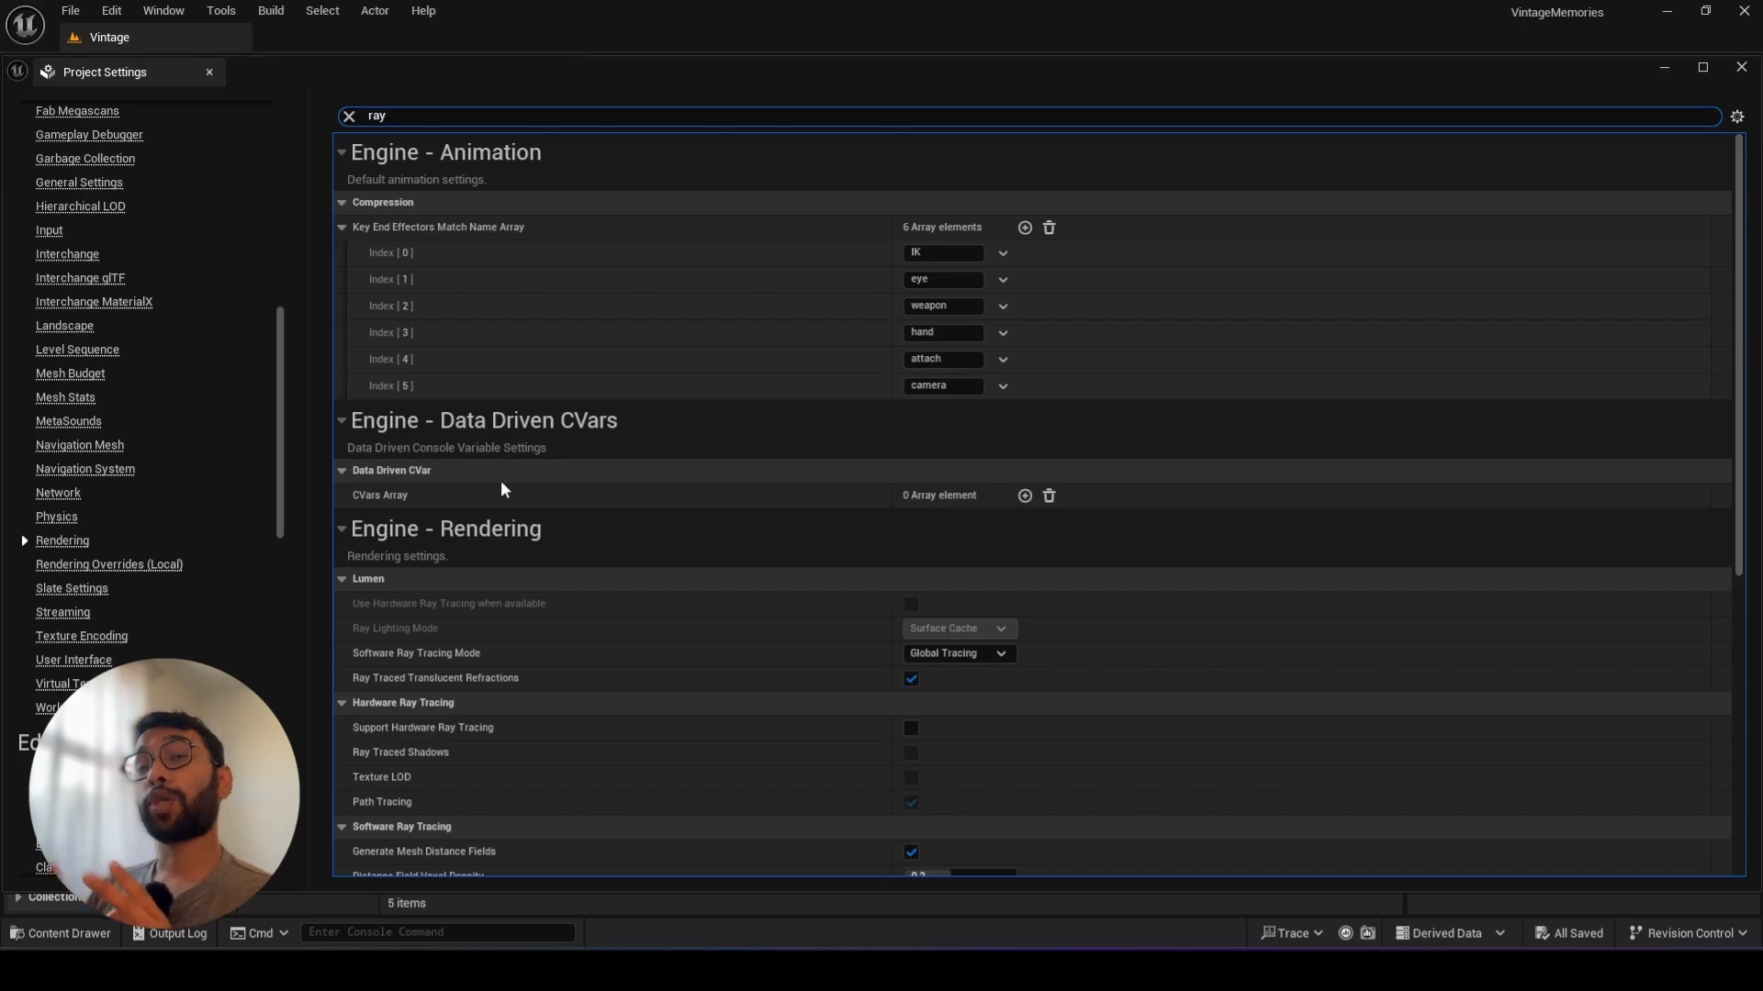
scroll(551, 505, down, 3)
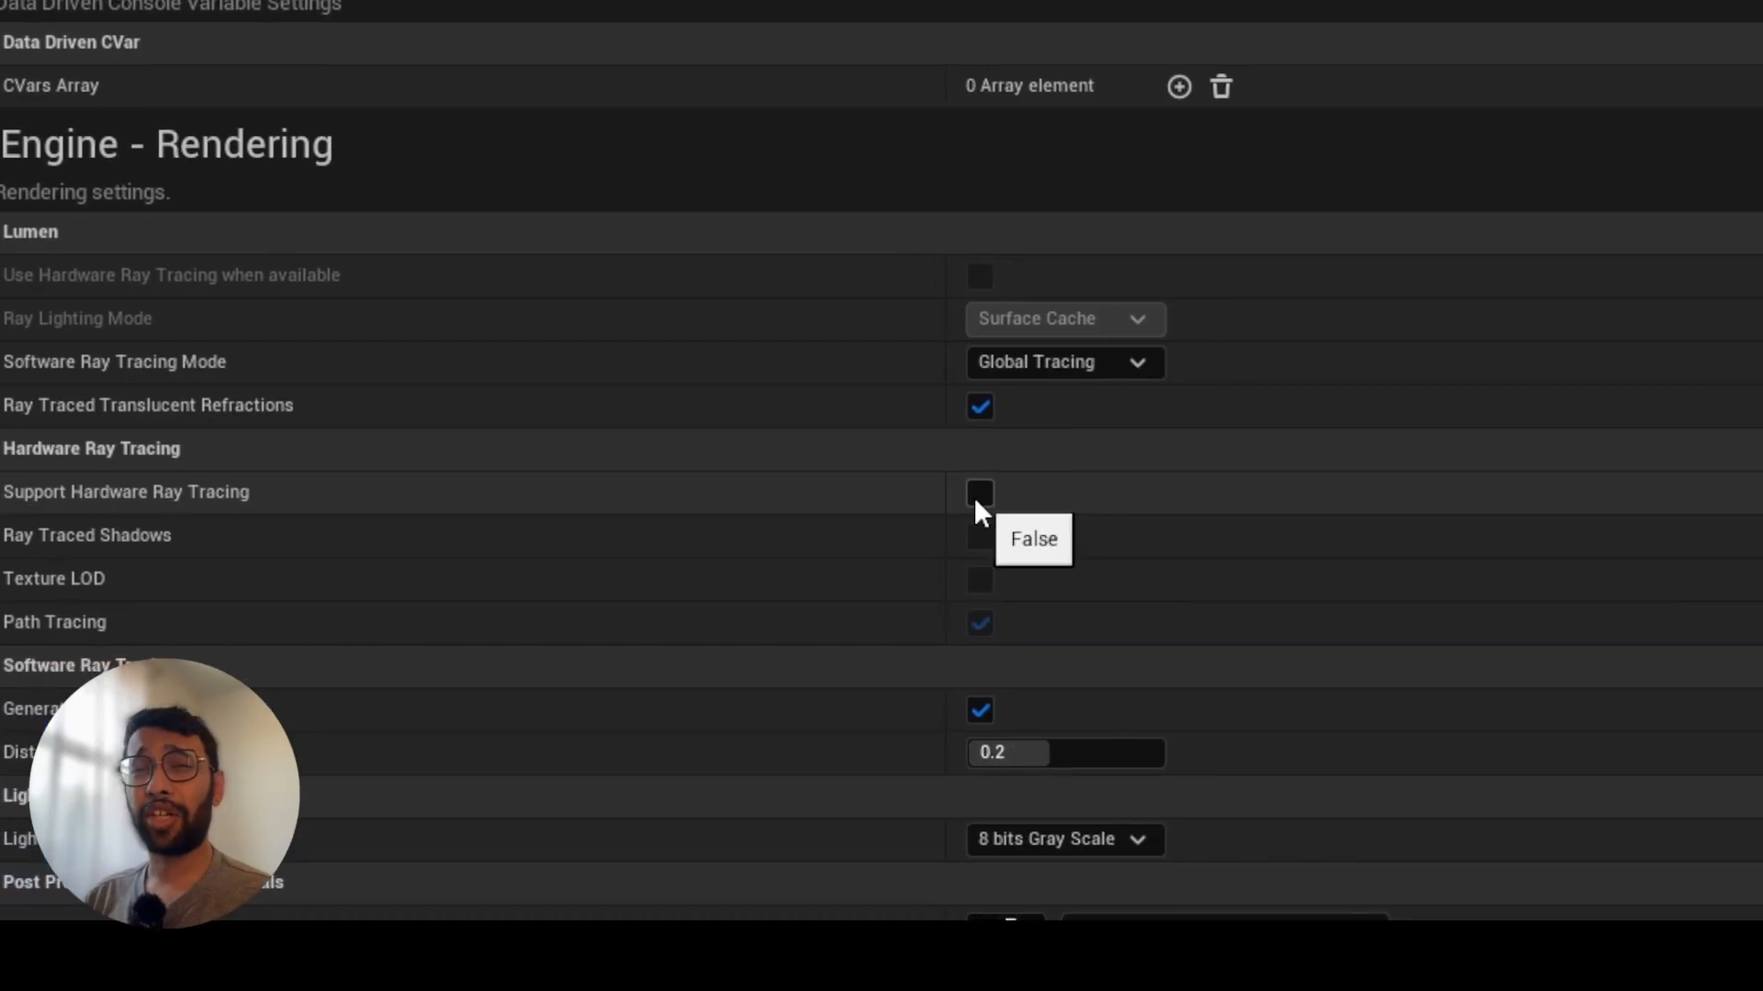
click(977, 499)
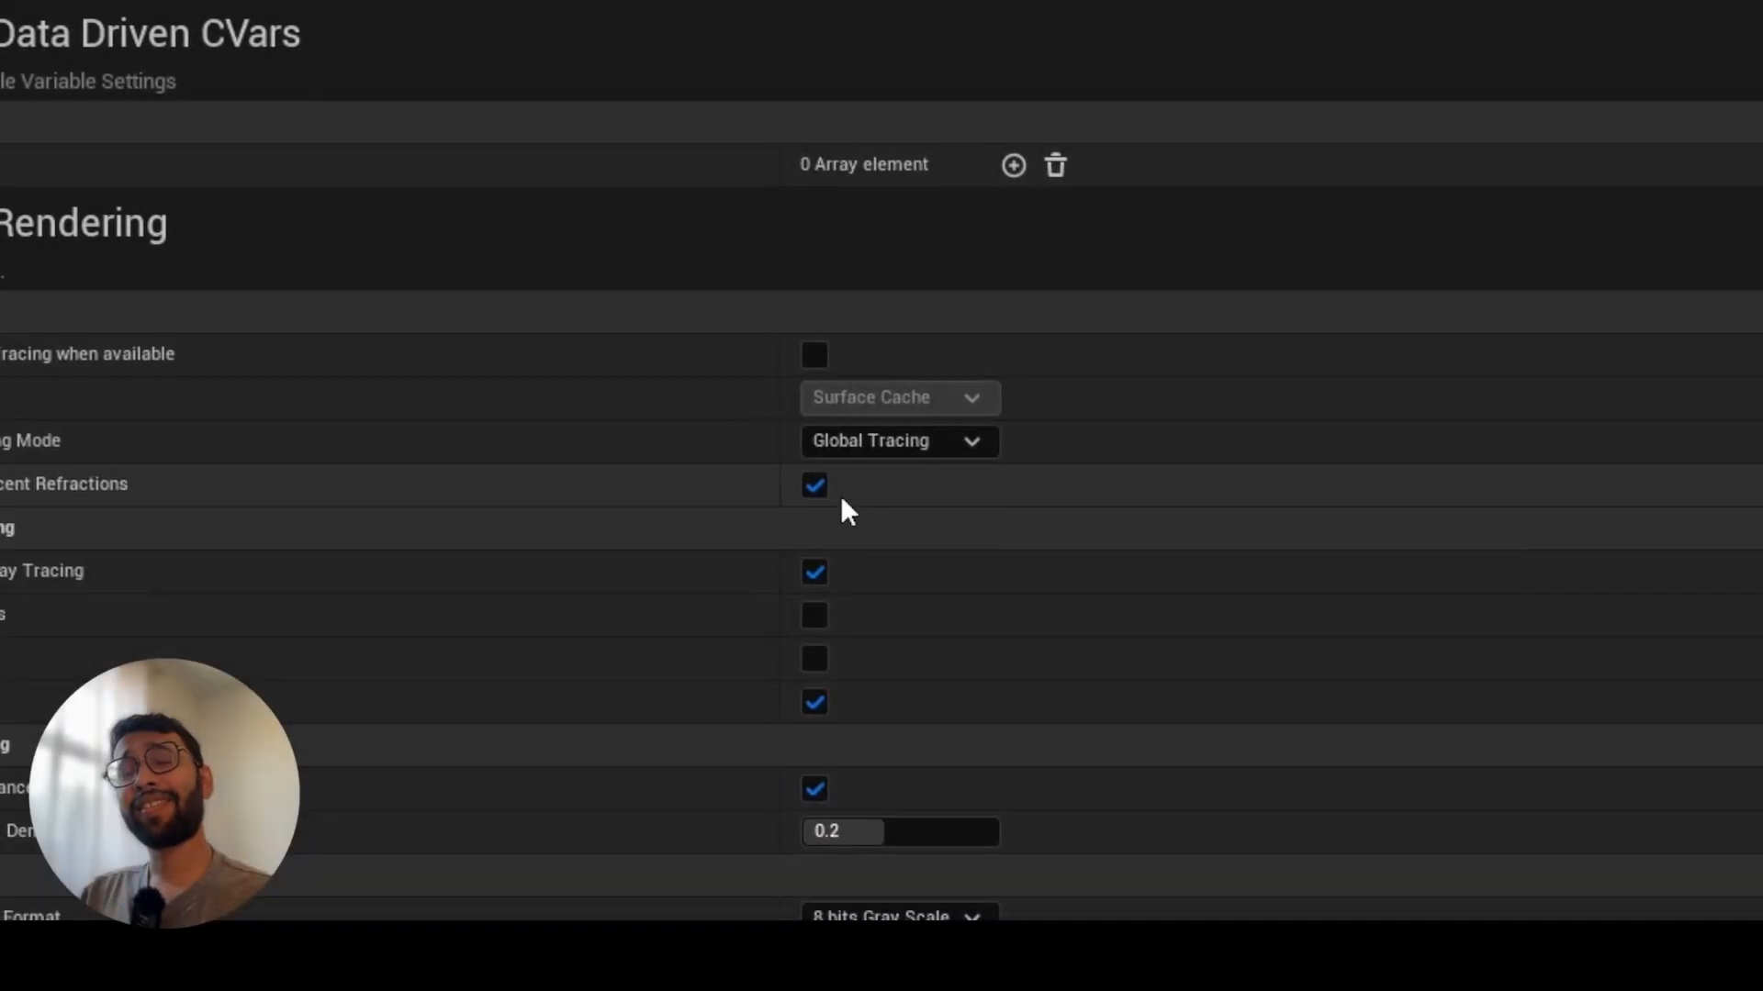
click(814, 355)
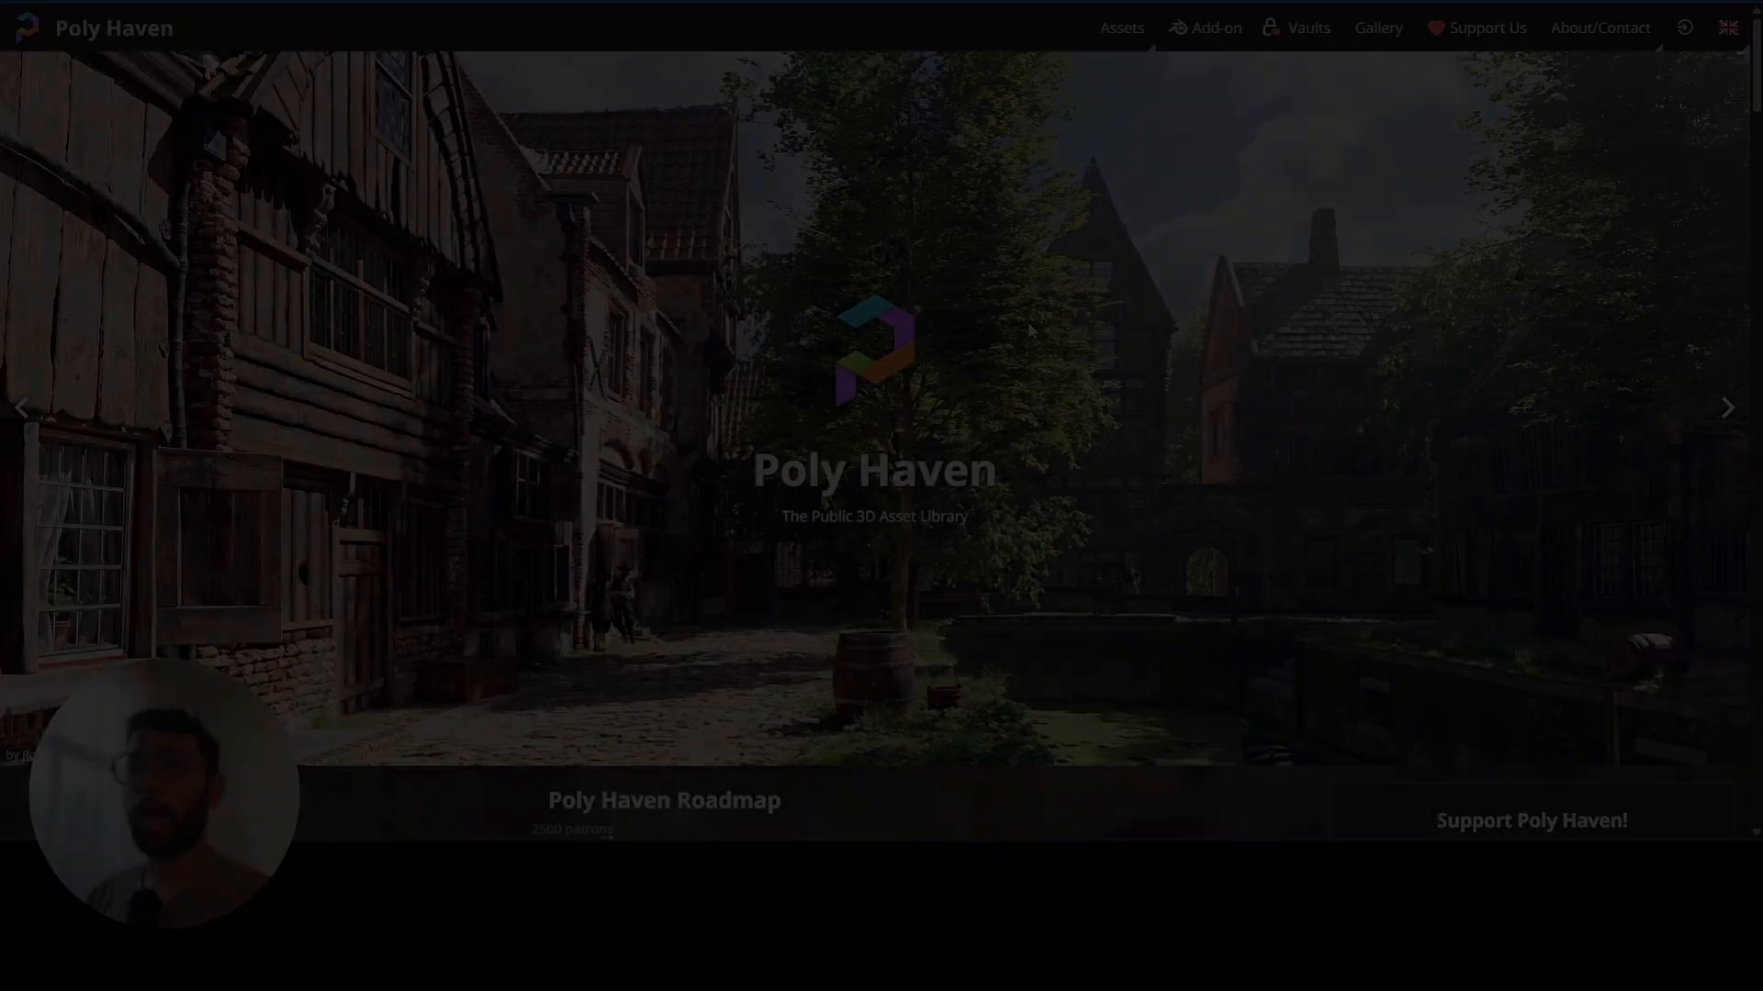
Open Poly Haven's models catalogue and browse through the free 3D models for suitable props
scroll(1029, 330, down, 10)
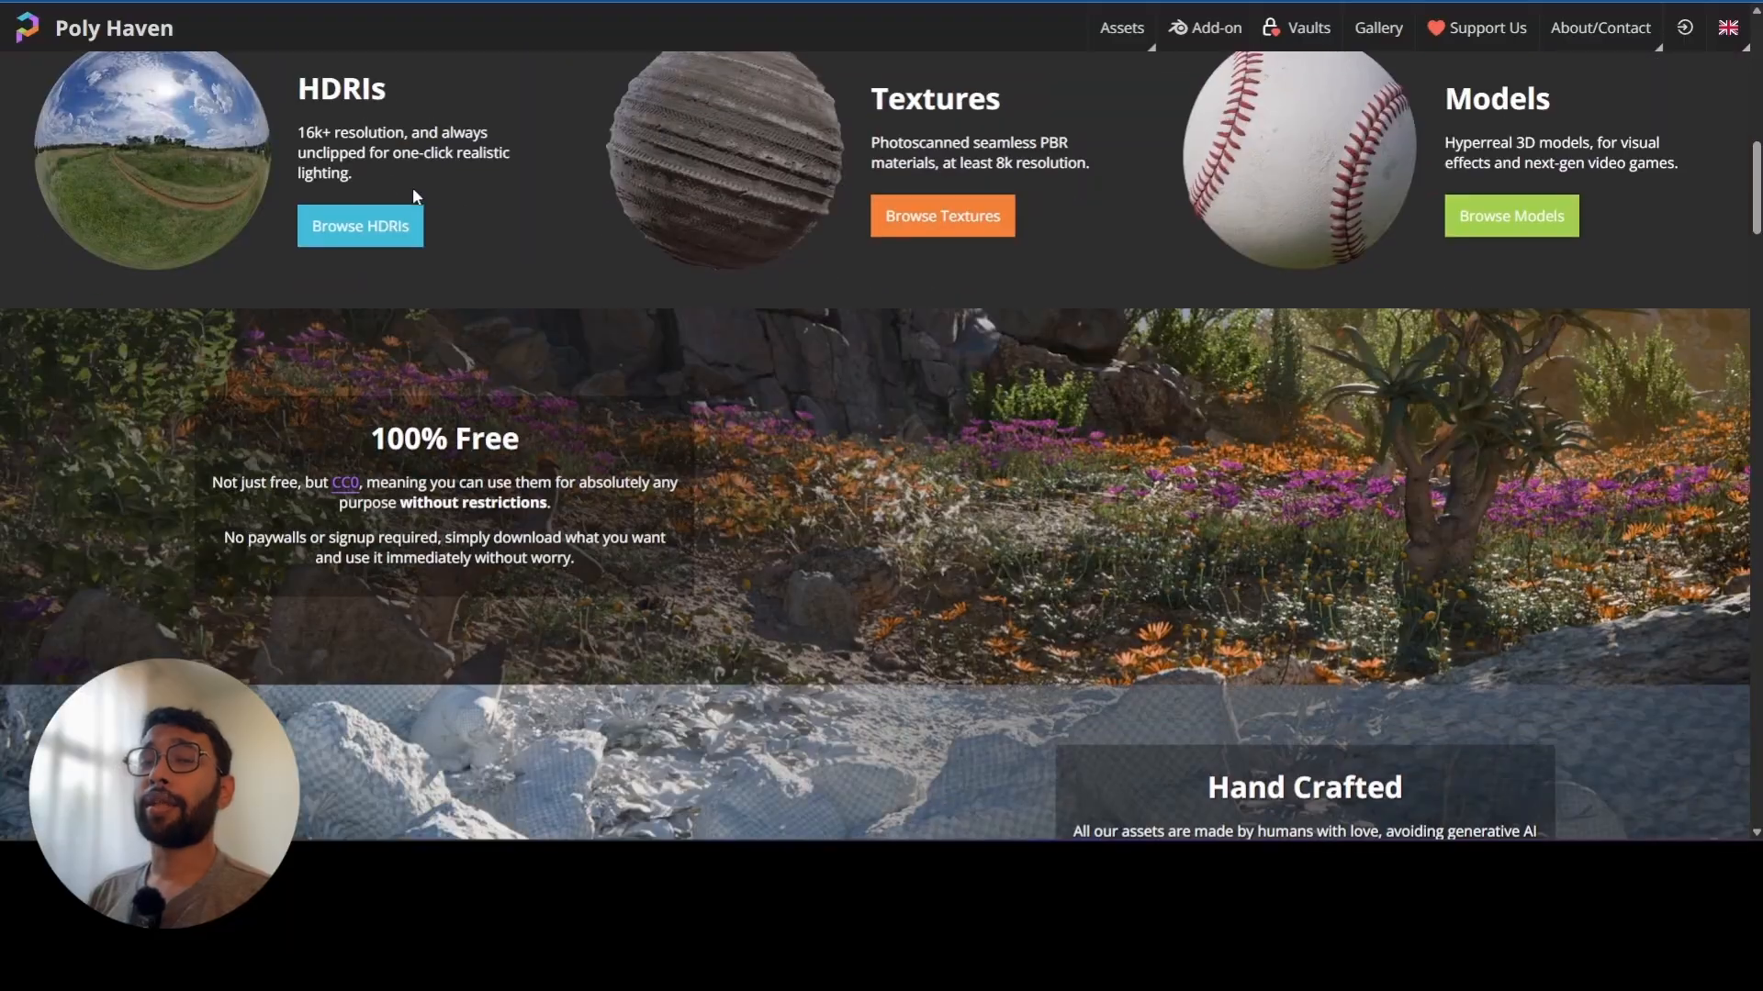
click(1511, 215)
scroll(900, 551, down, 3)
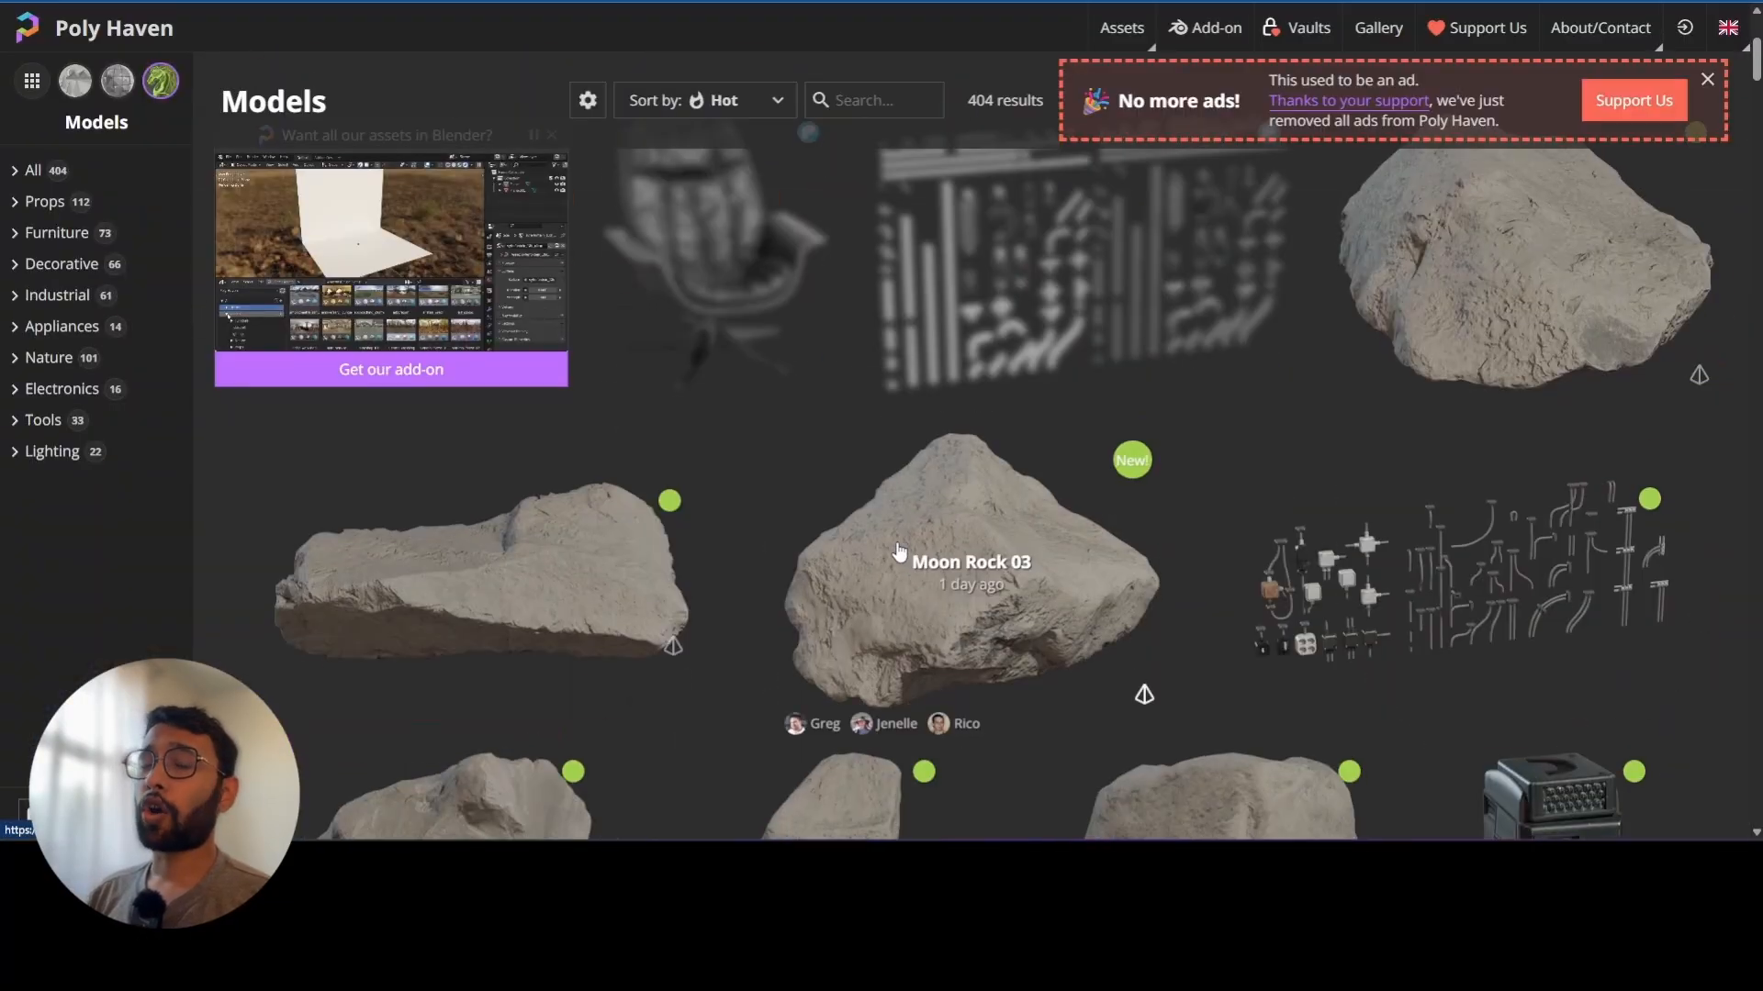
scroll(899, 551, down, 15)
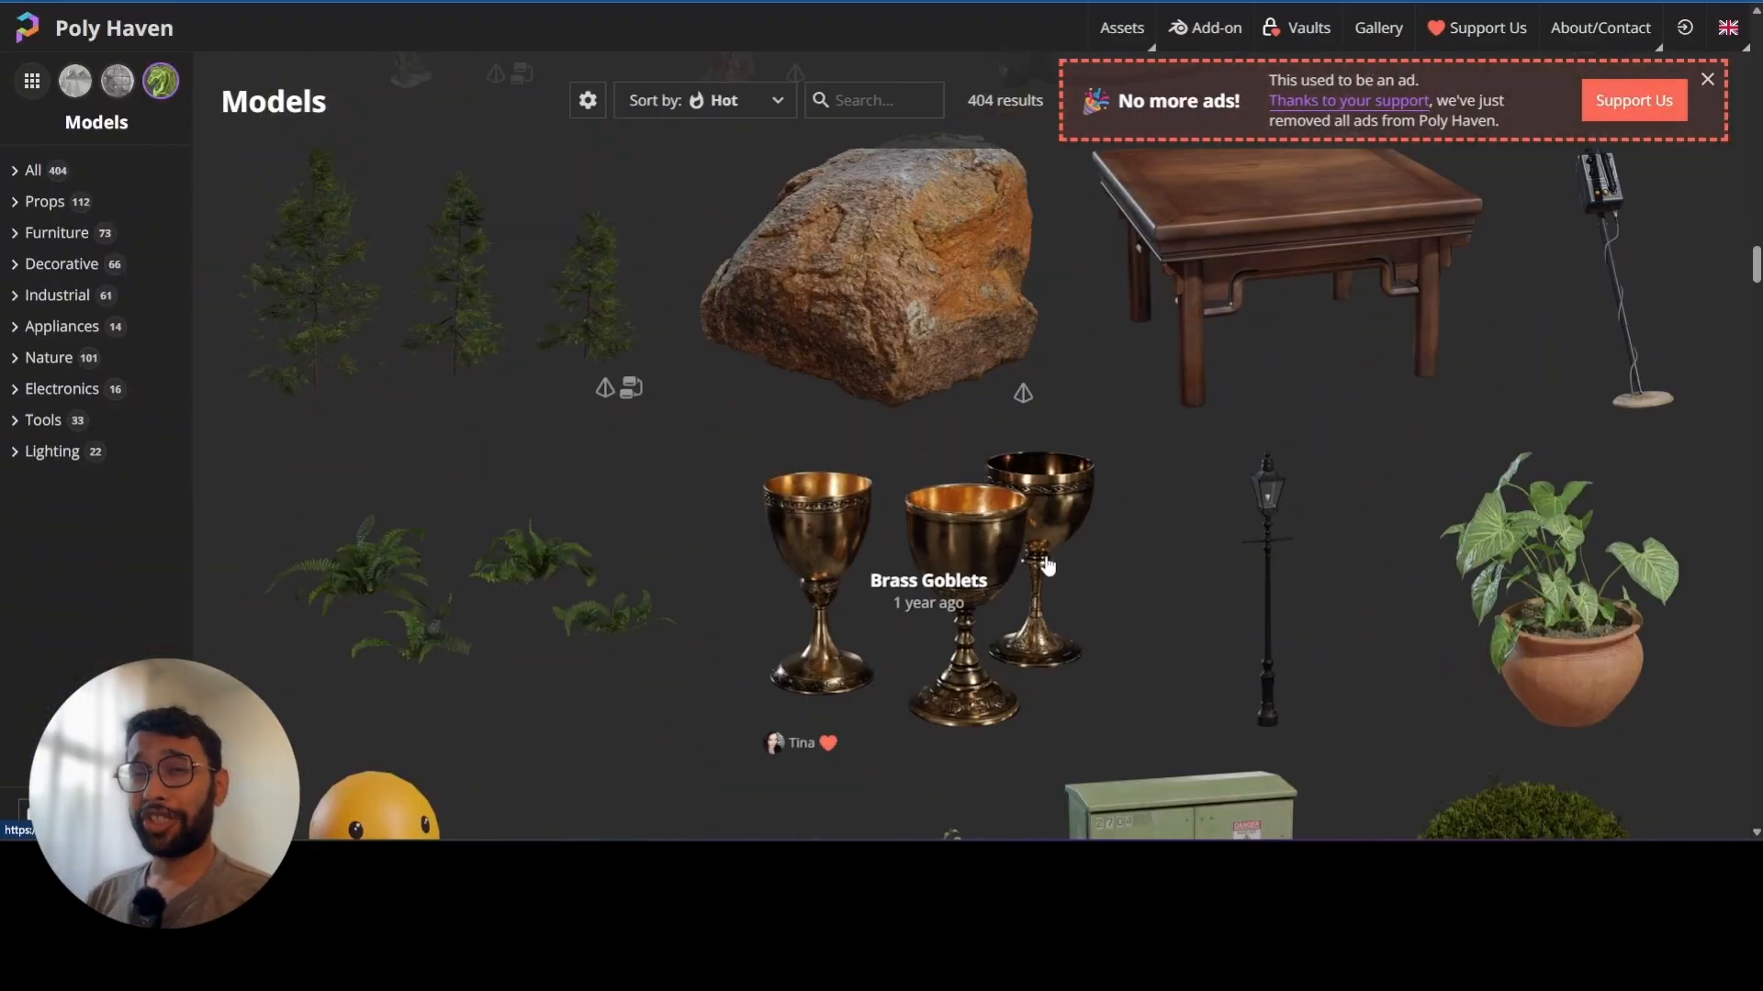
scroll(1047, 567, down, 12)
Switch to Unreal Engine, open the Fab marketplace and browse its product listings for usable assets
key(alt+Tab)
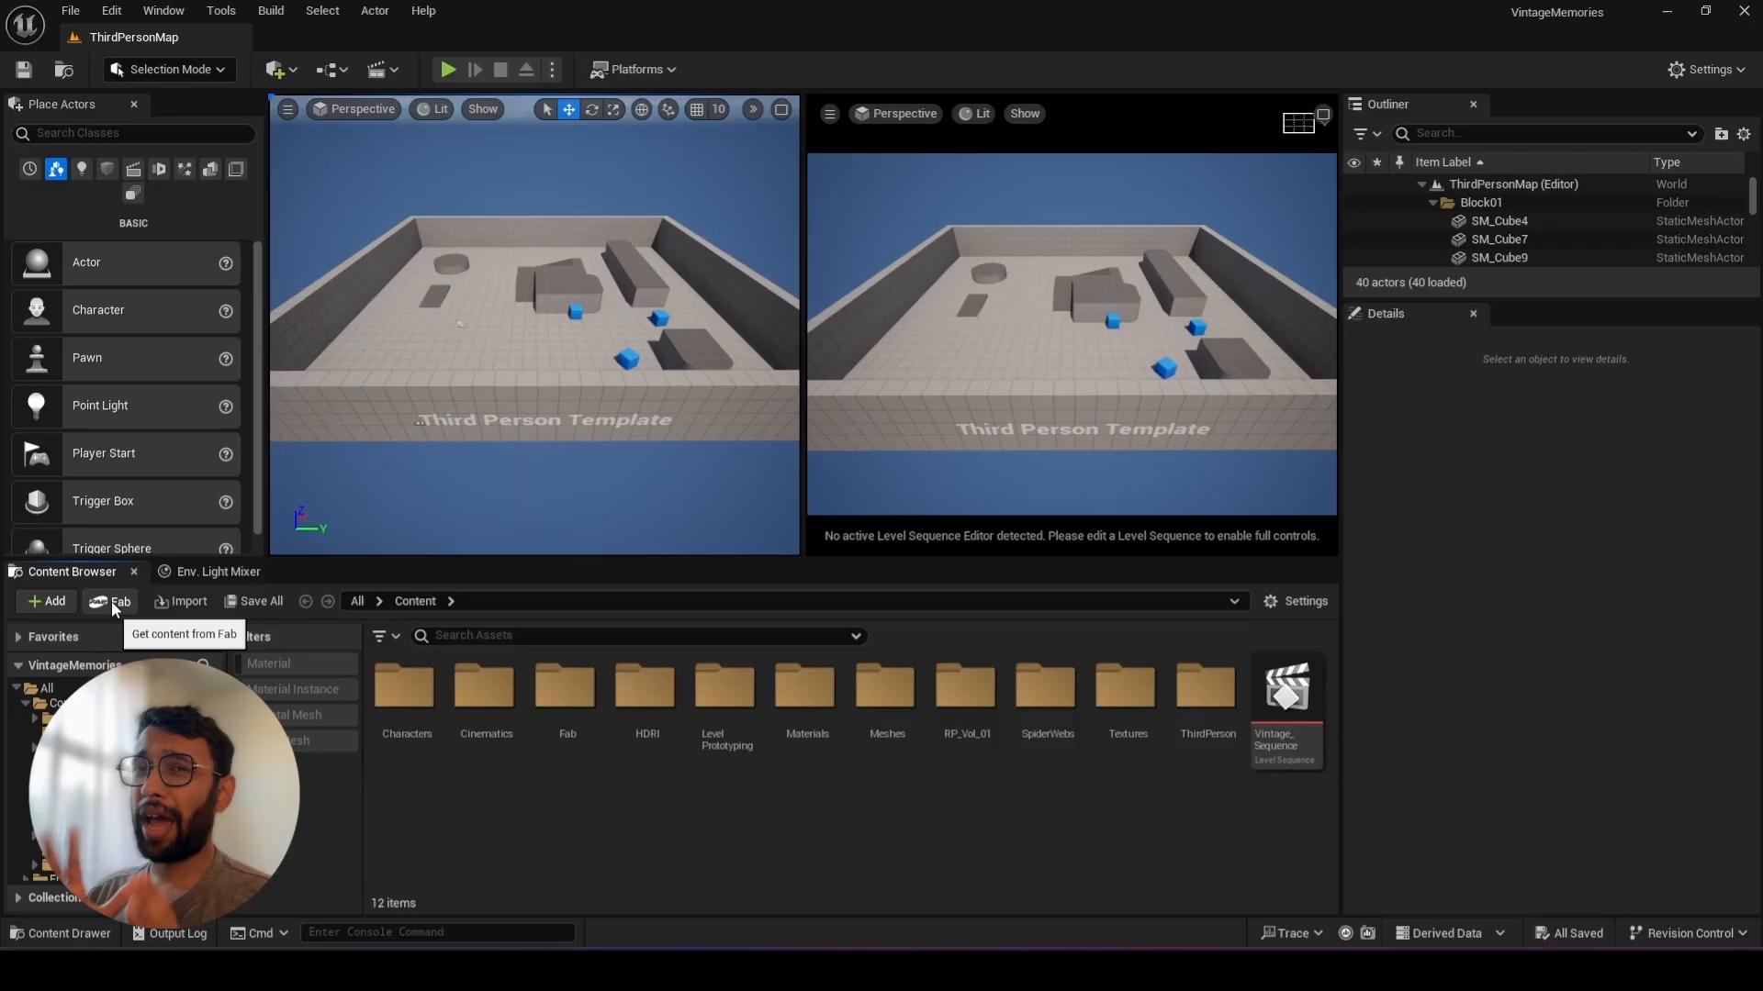
click(195, 476)
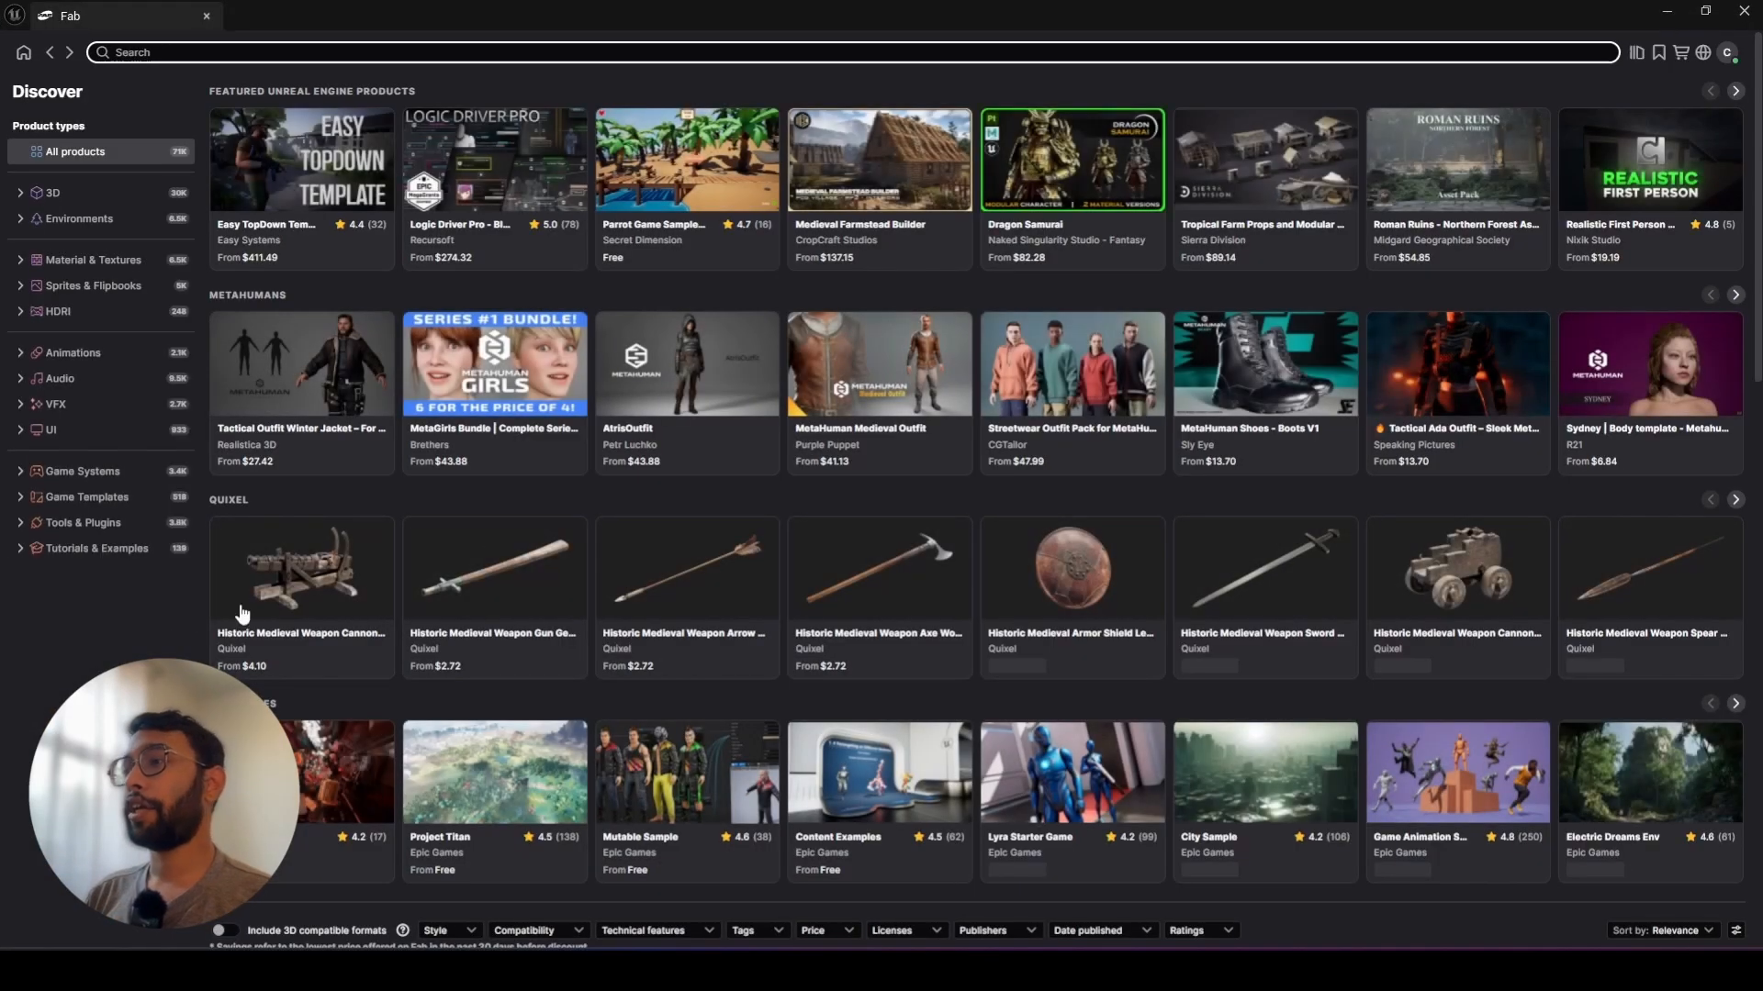
scroll(721, 420, down, 10)
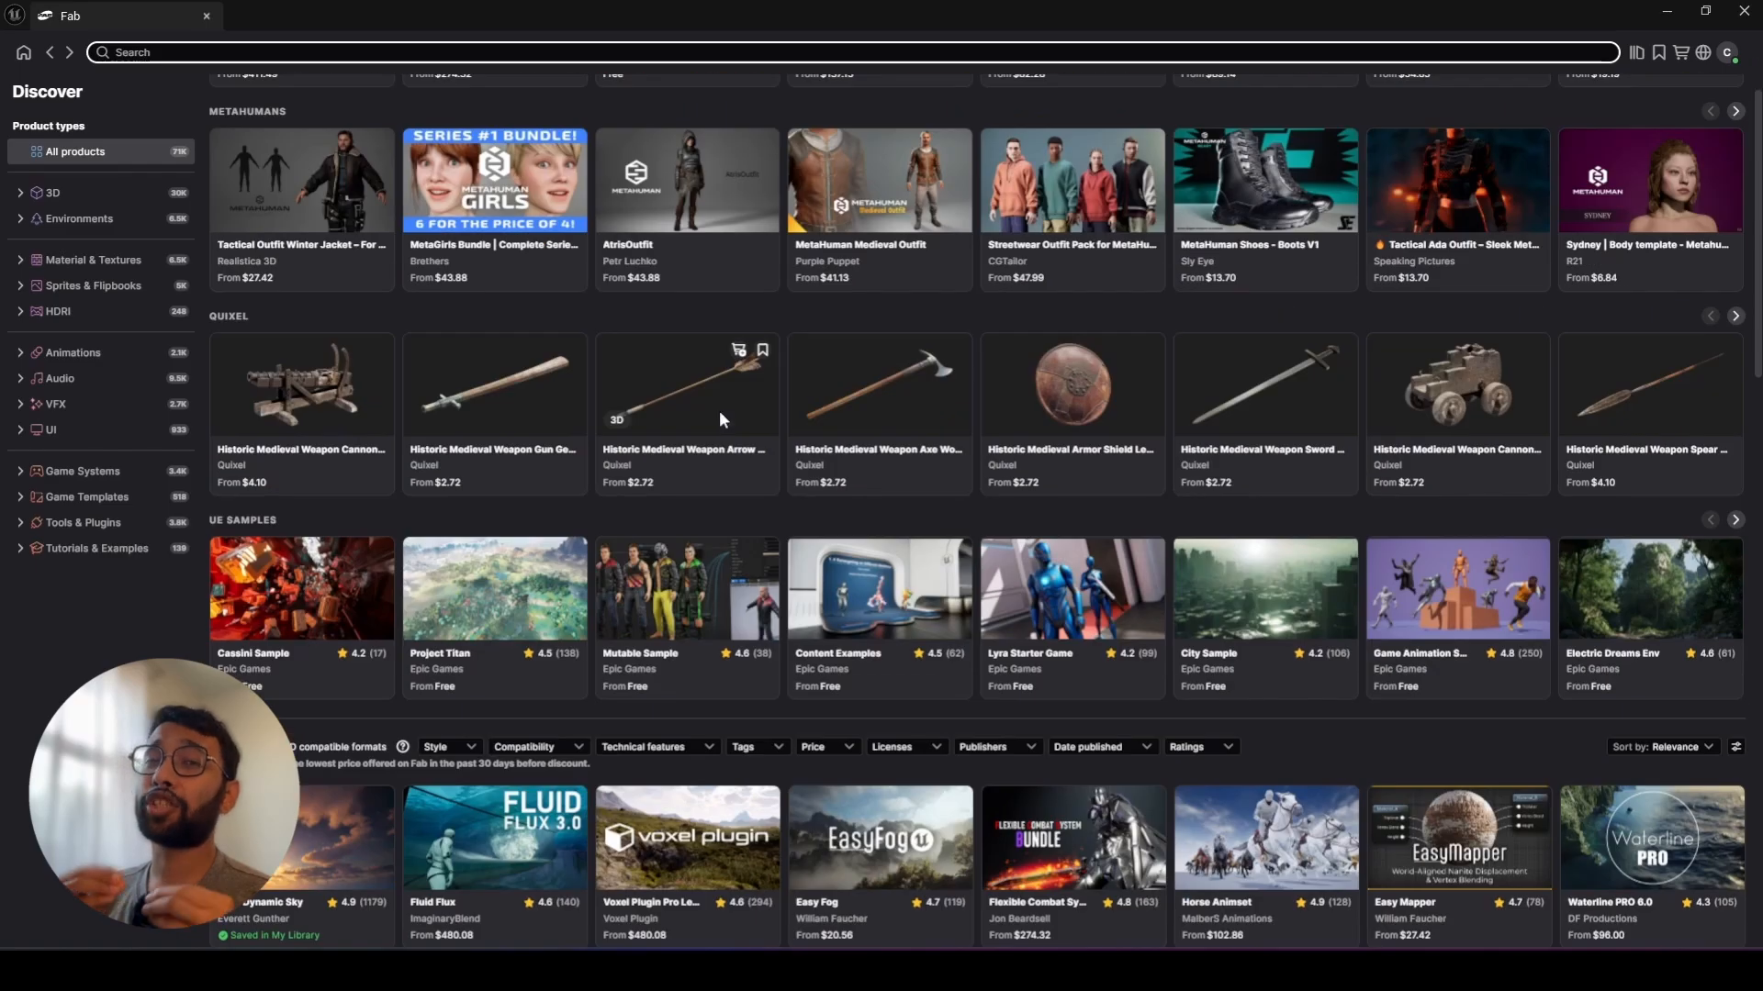
scroll(722, 421, down, 9)
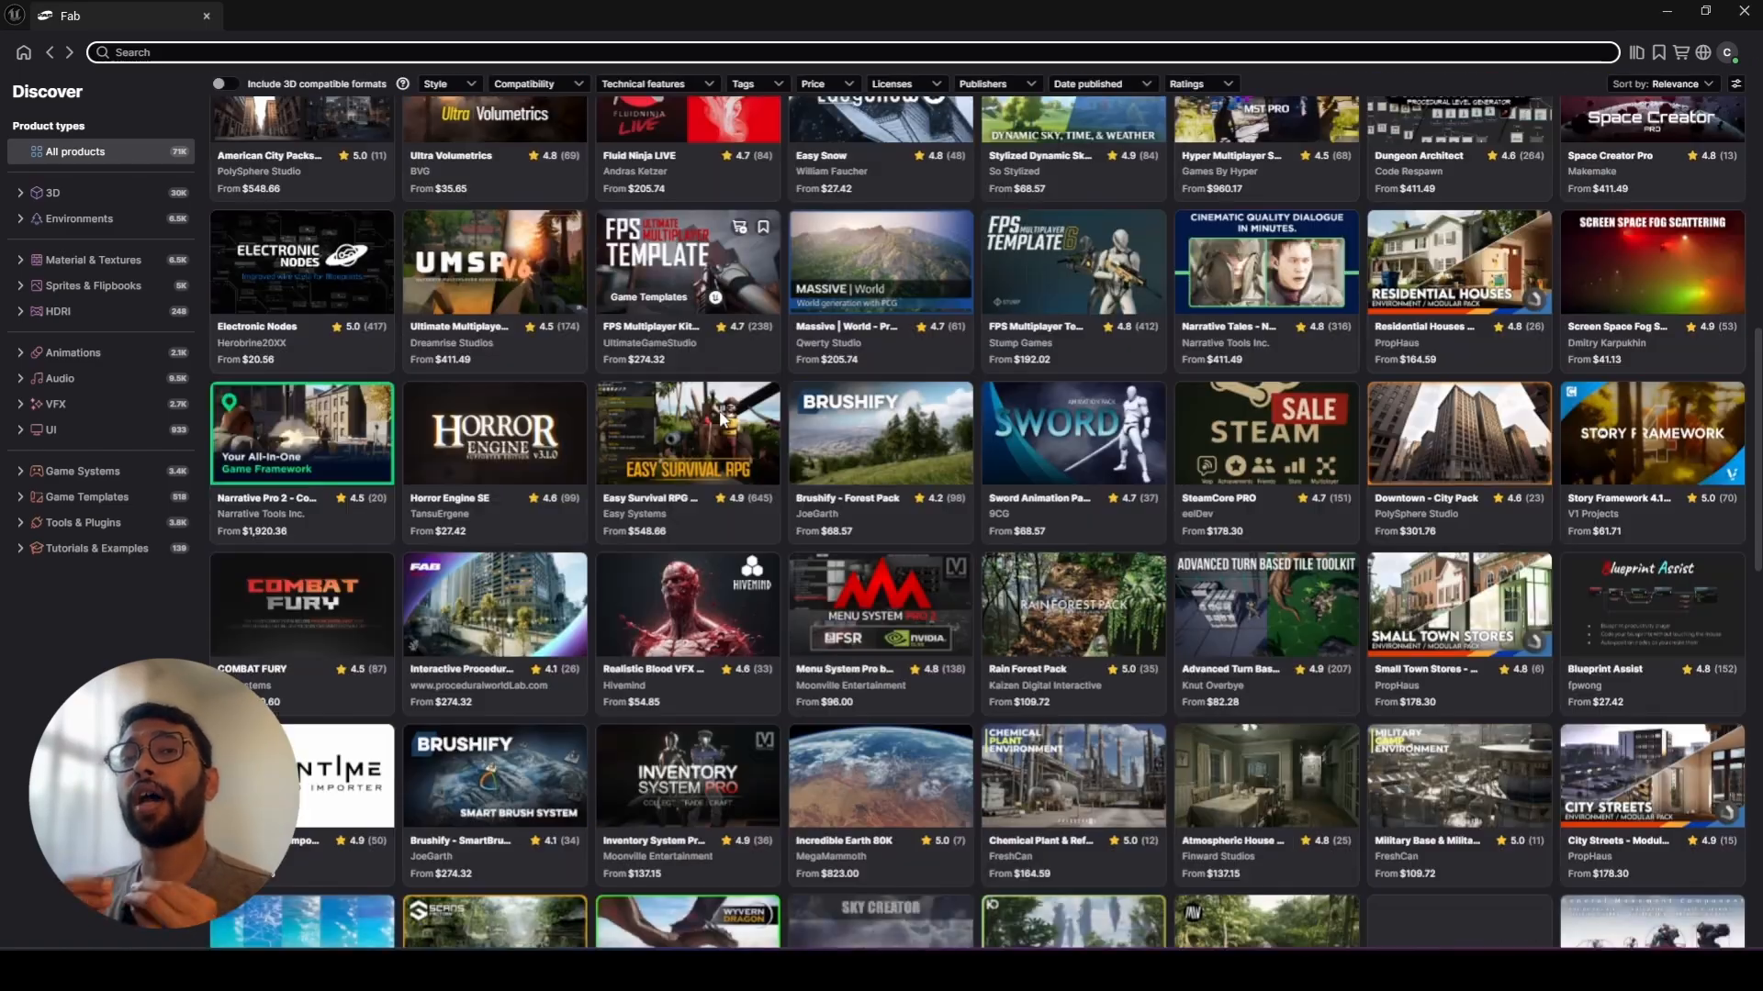
scroll(722, 421, down, 10)
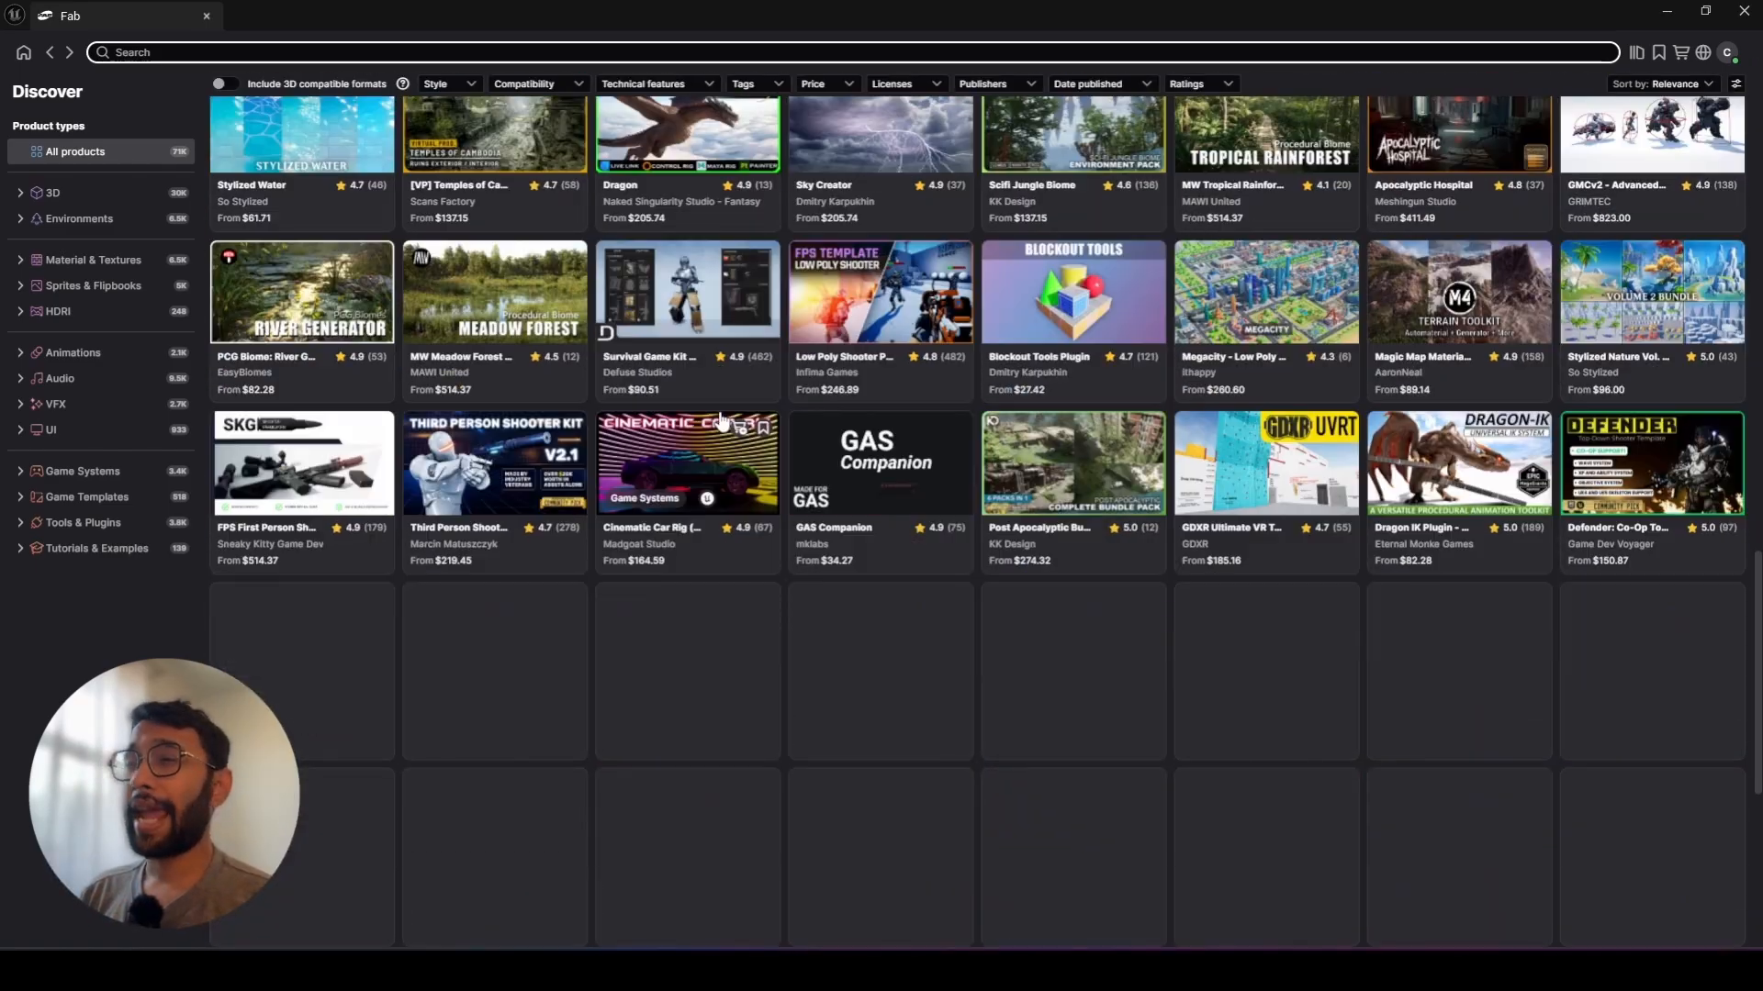
scroll(721, 420, down, 2)
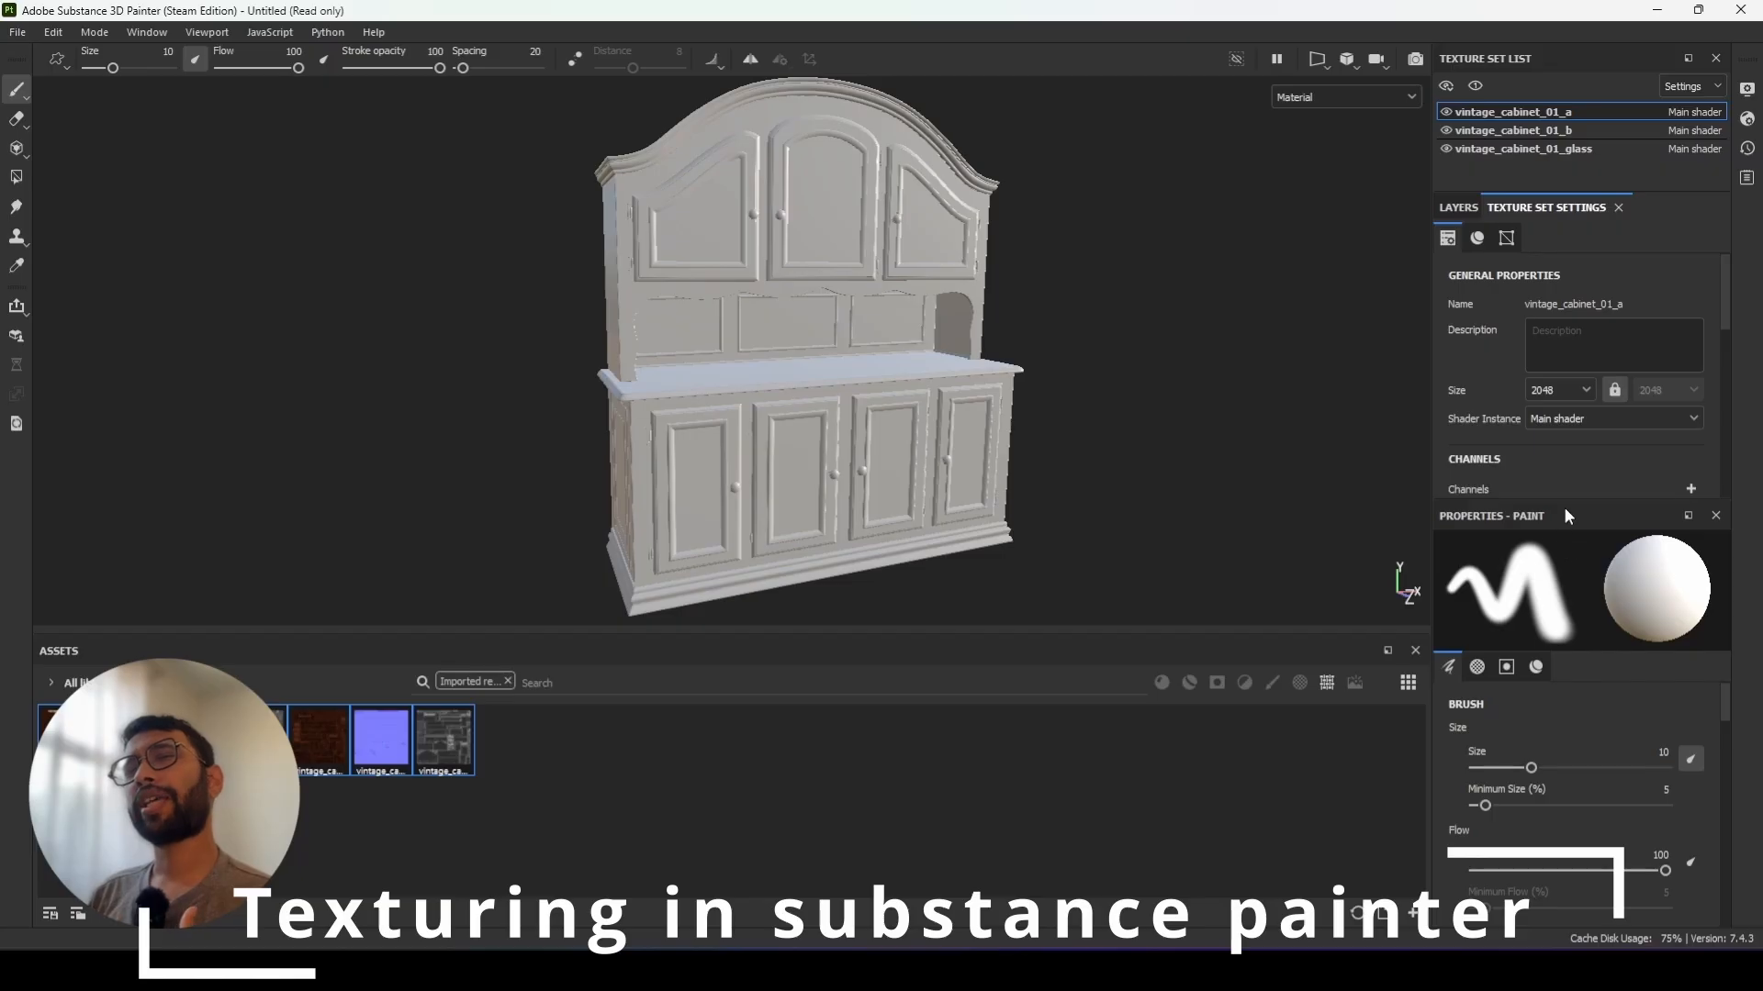
Apply Grunge Scratches Dirty as the base color of the cabinet's Surface Details 01 fill layer and inspect the worn edges
drag(1567, 499, 1570, 643)
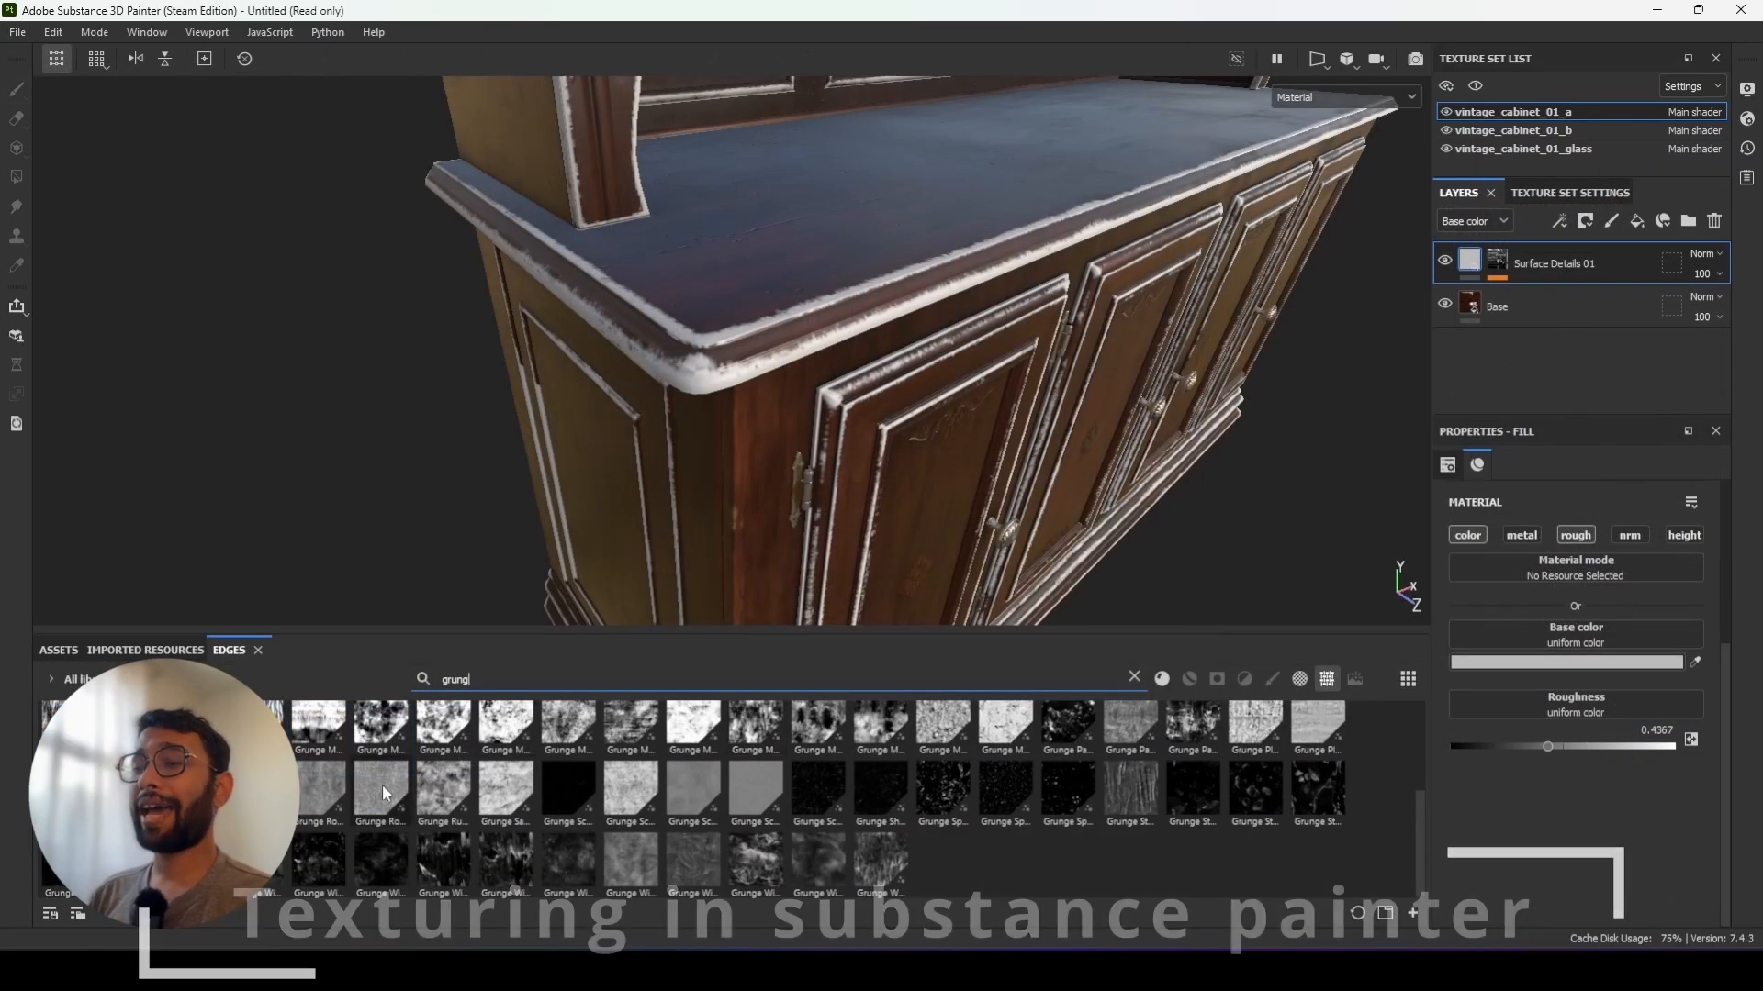
mouse_move(682, 799)
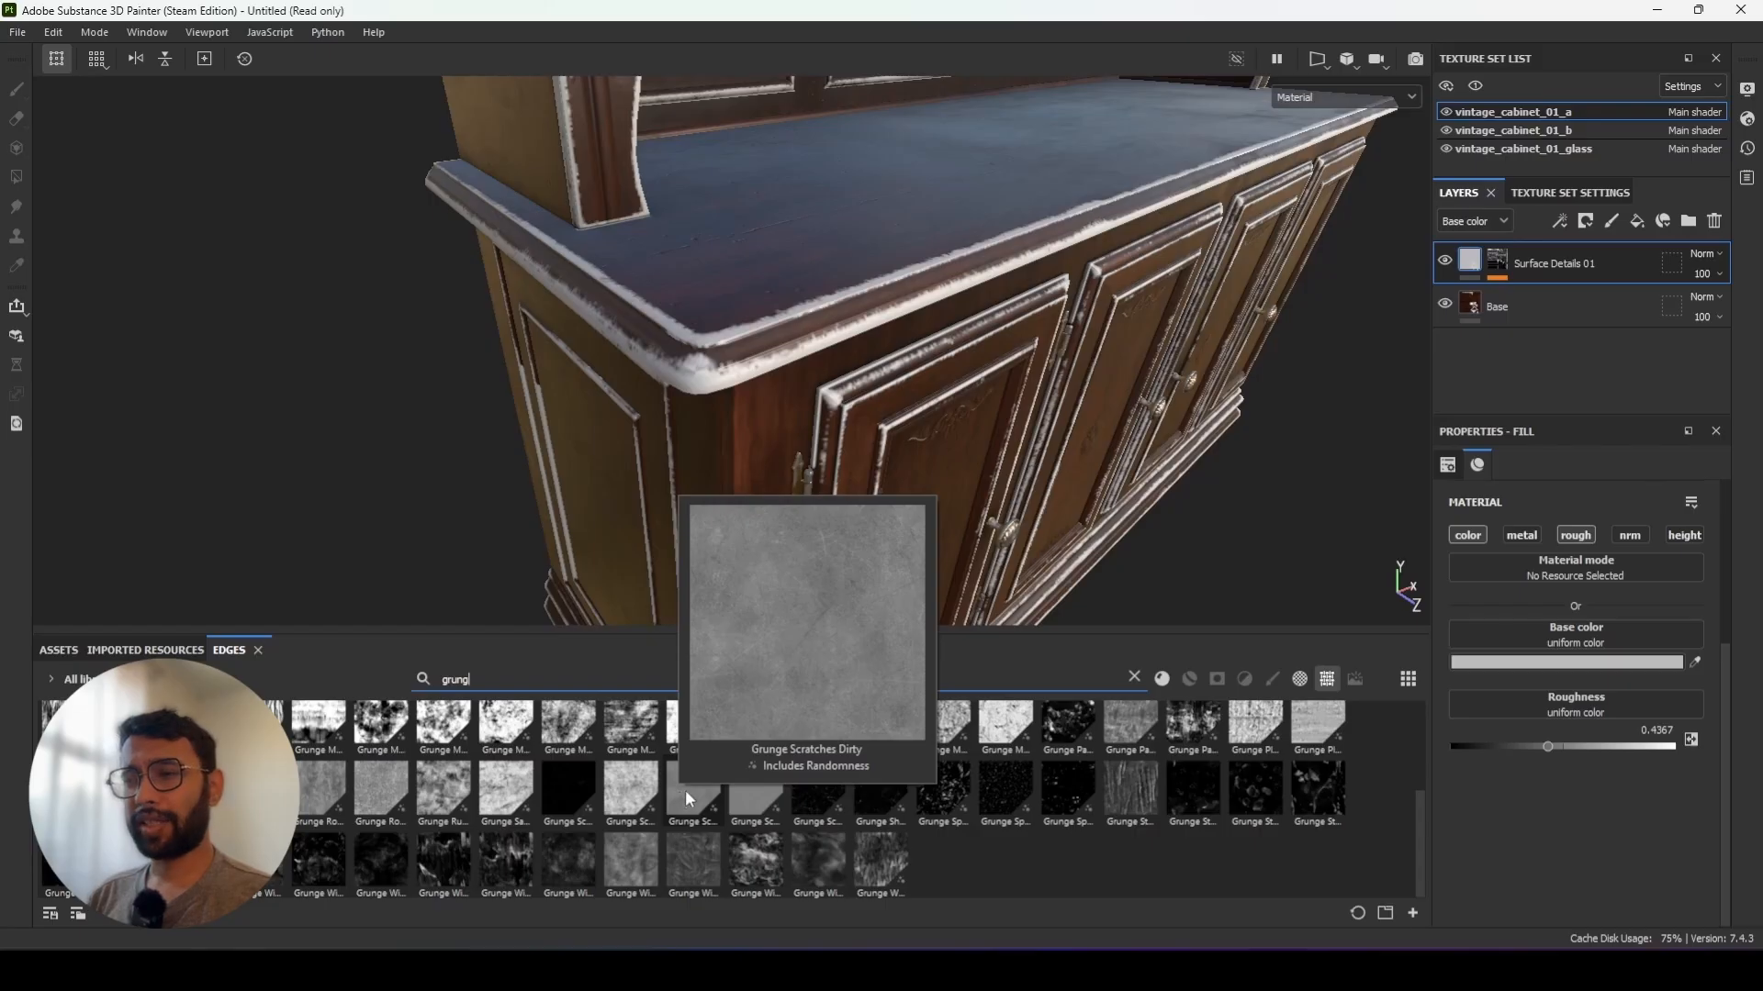
drag(685, 790, 1398, 639)
drag(1577, 695, 1571, 648)
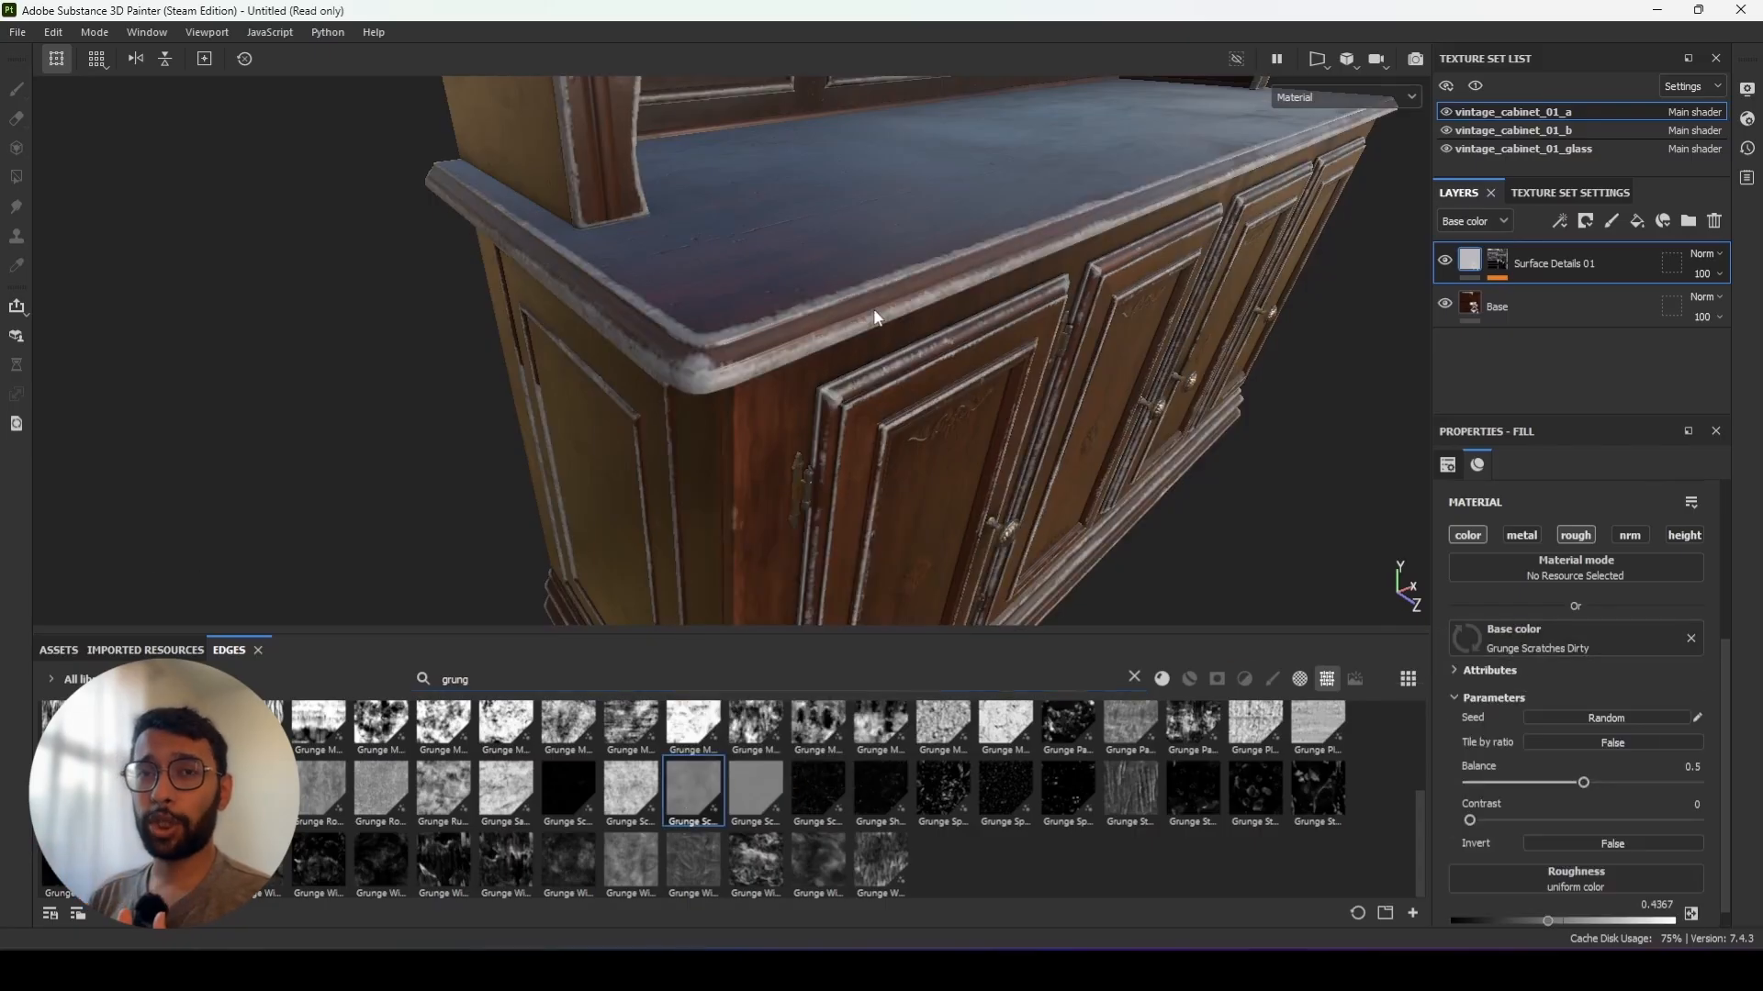
mouse_move(845, 326)
alt+mouse_down()
mouse_move(973, 371)
mouse_move(725, 312)
alt+mouse_up()
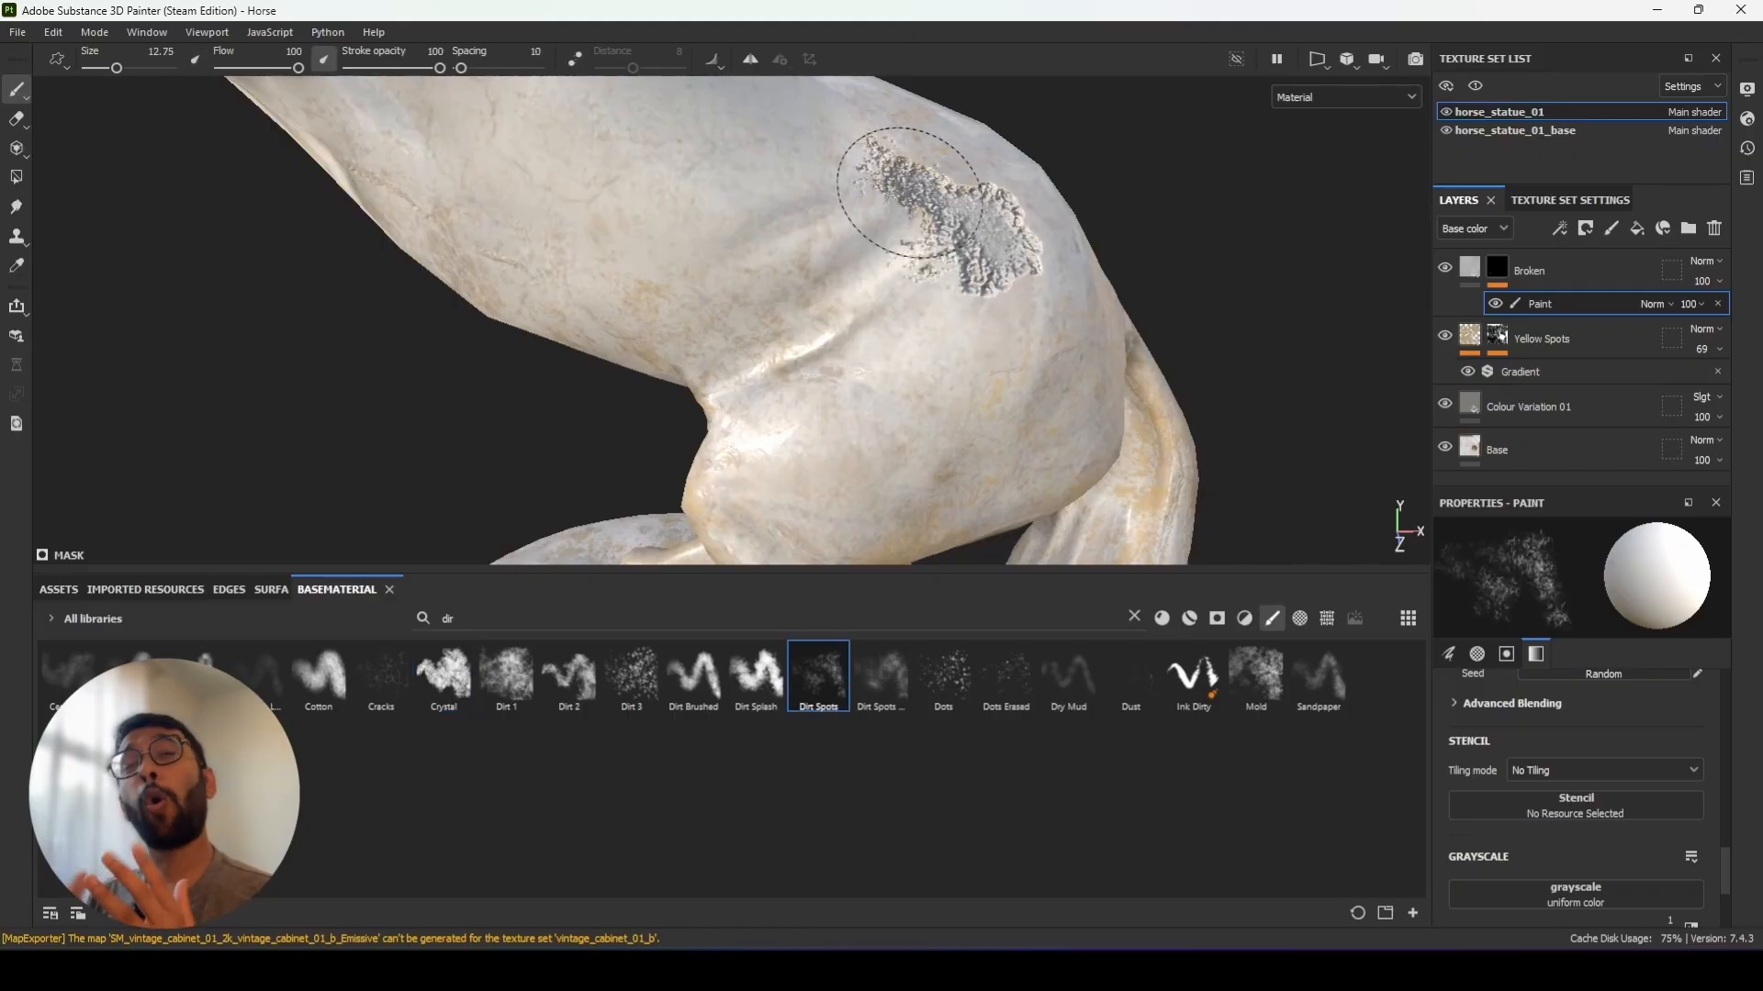
alt+drag(987, 292, 984, 295)
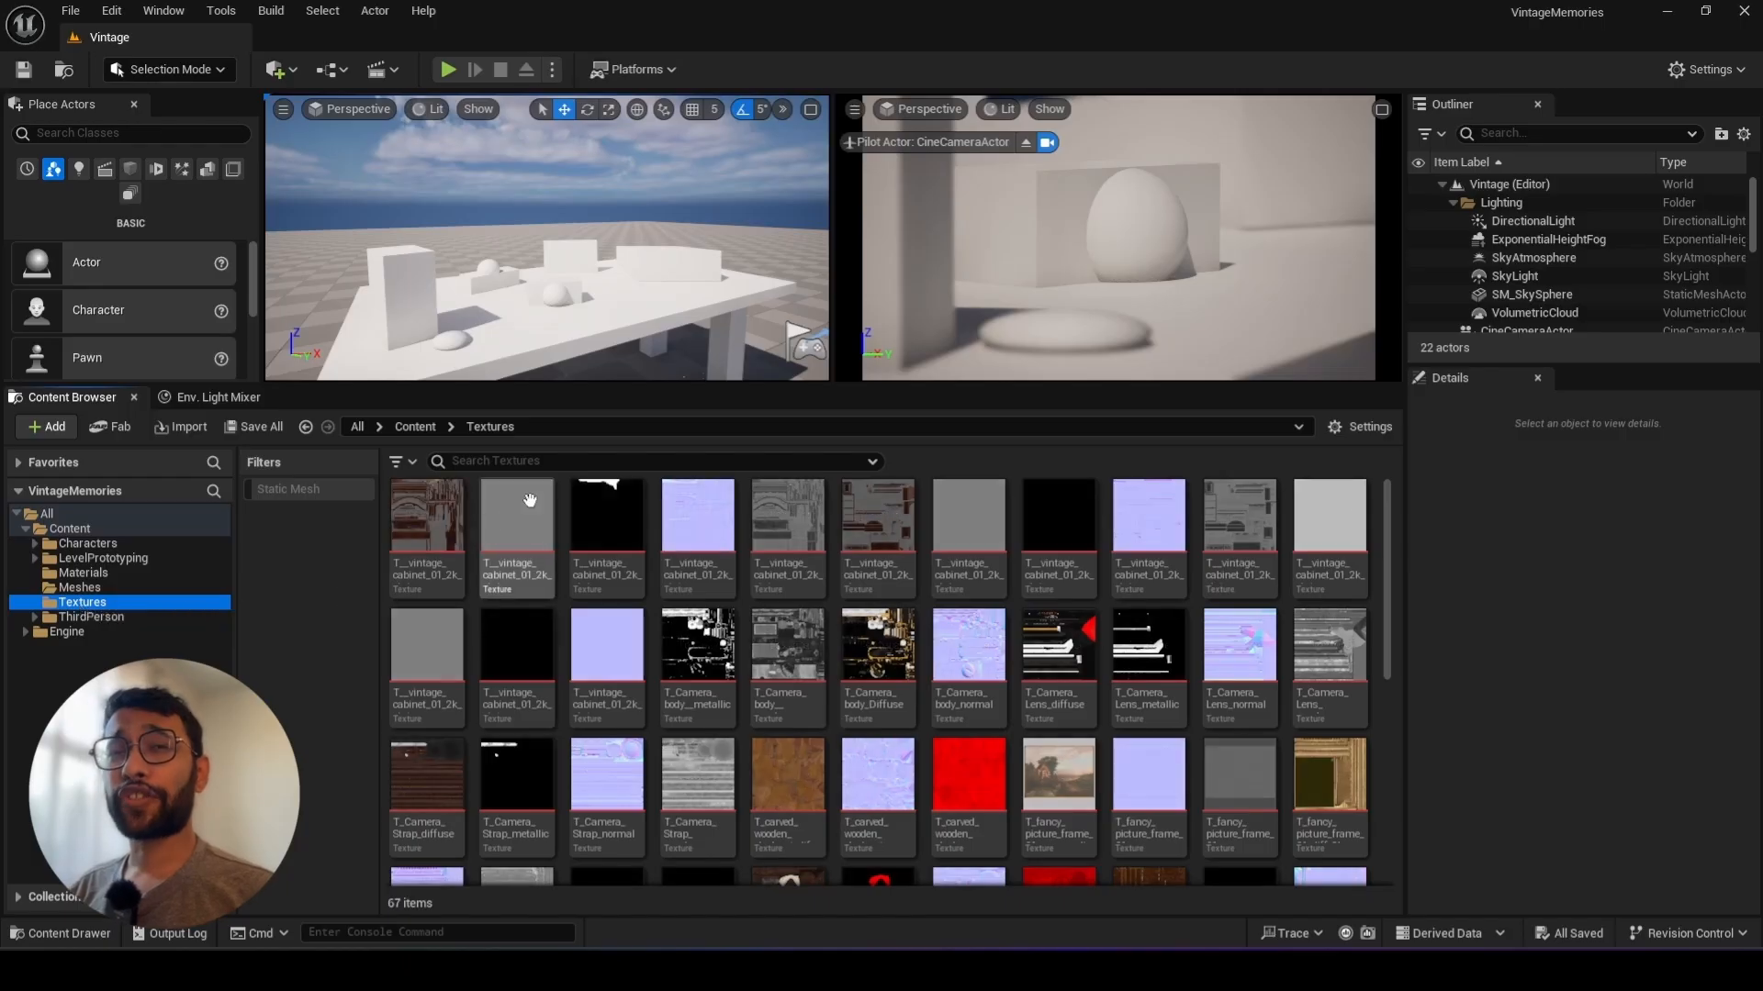
Open the vintage cabinet's Height texture from the Textures folder and disable its sRGB option
scroll(837, 718, down, 5)
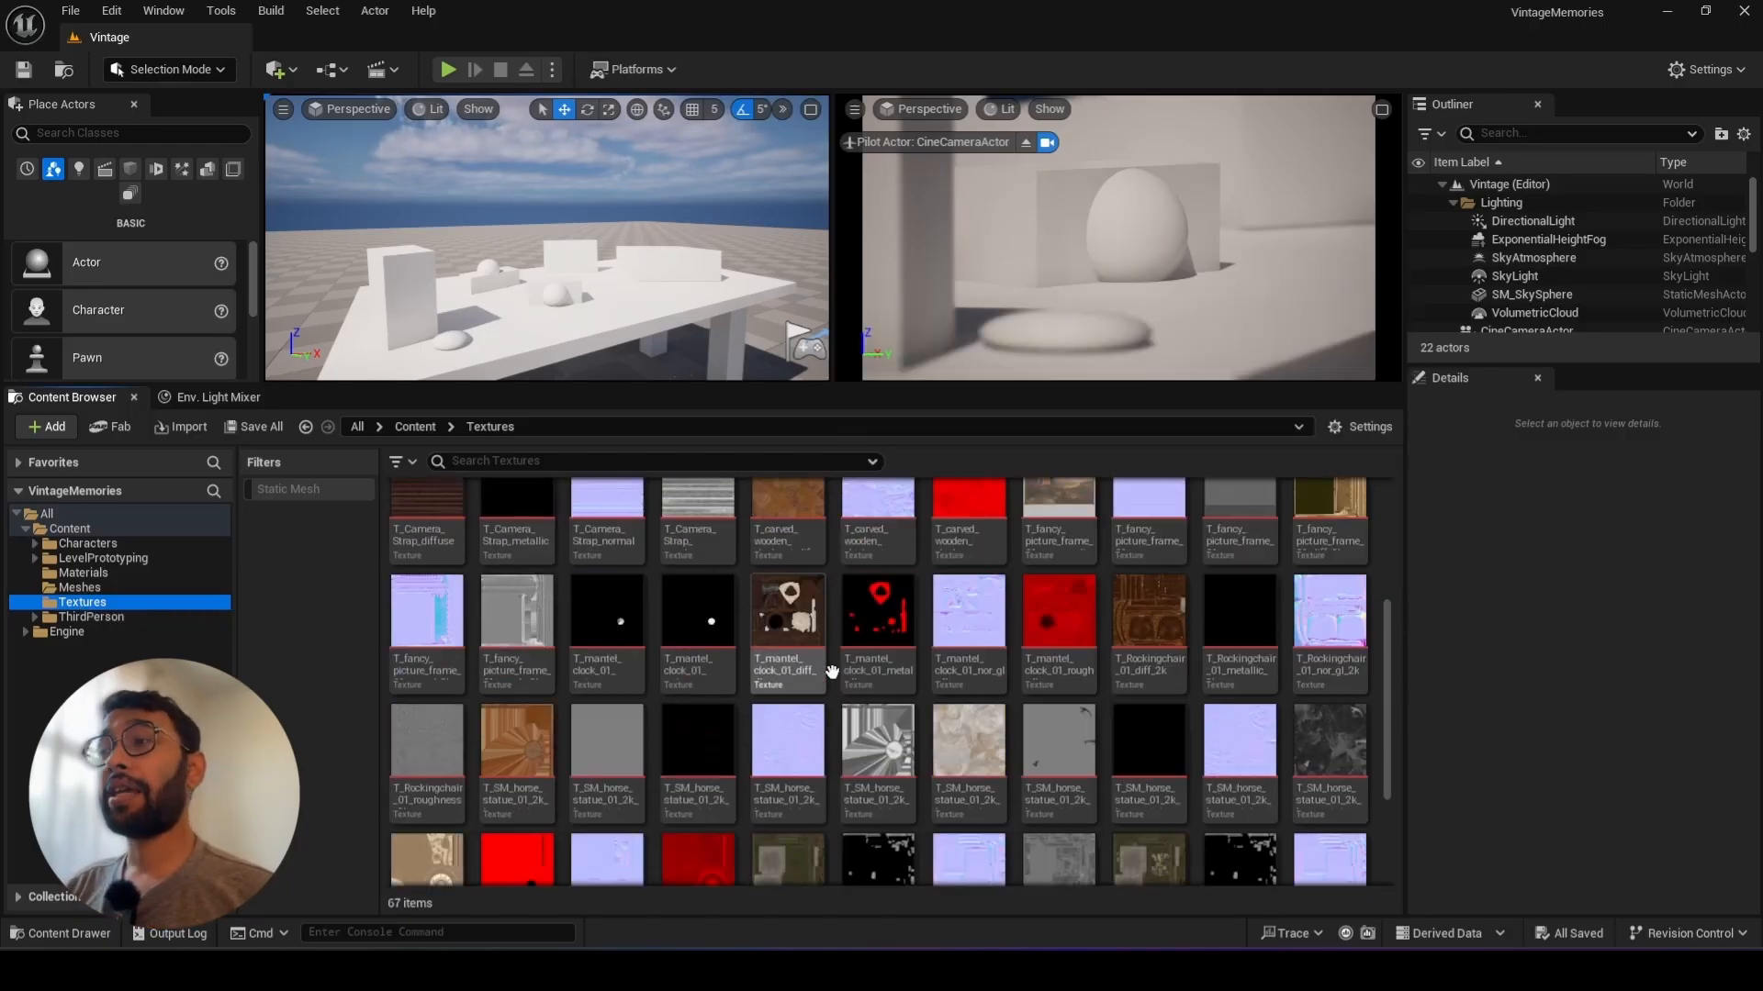
scroll(570, 666, up, 5)
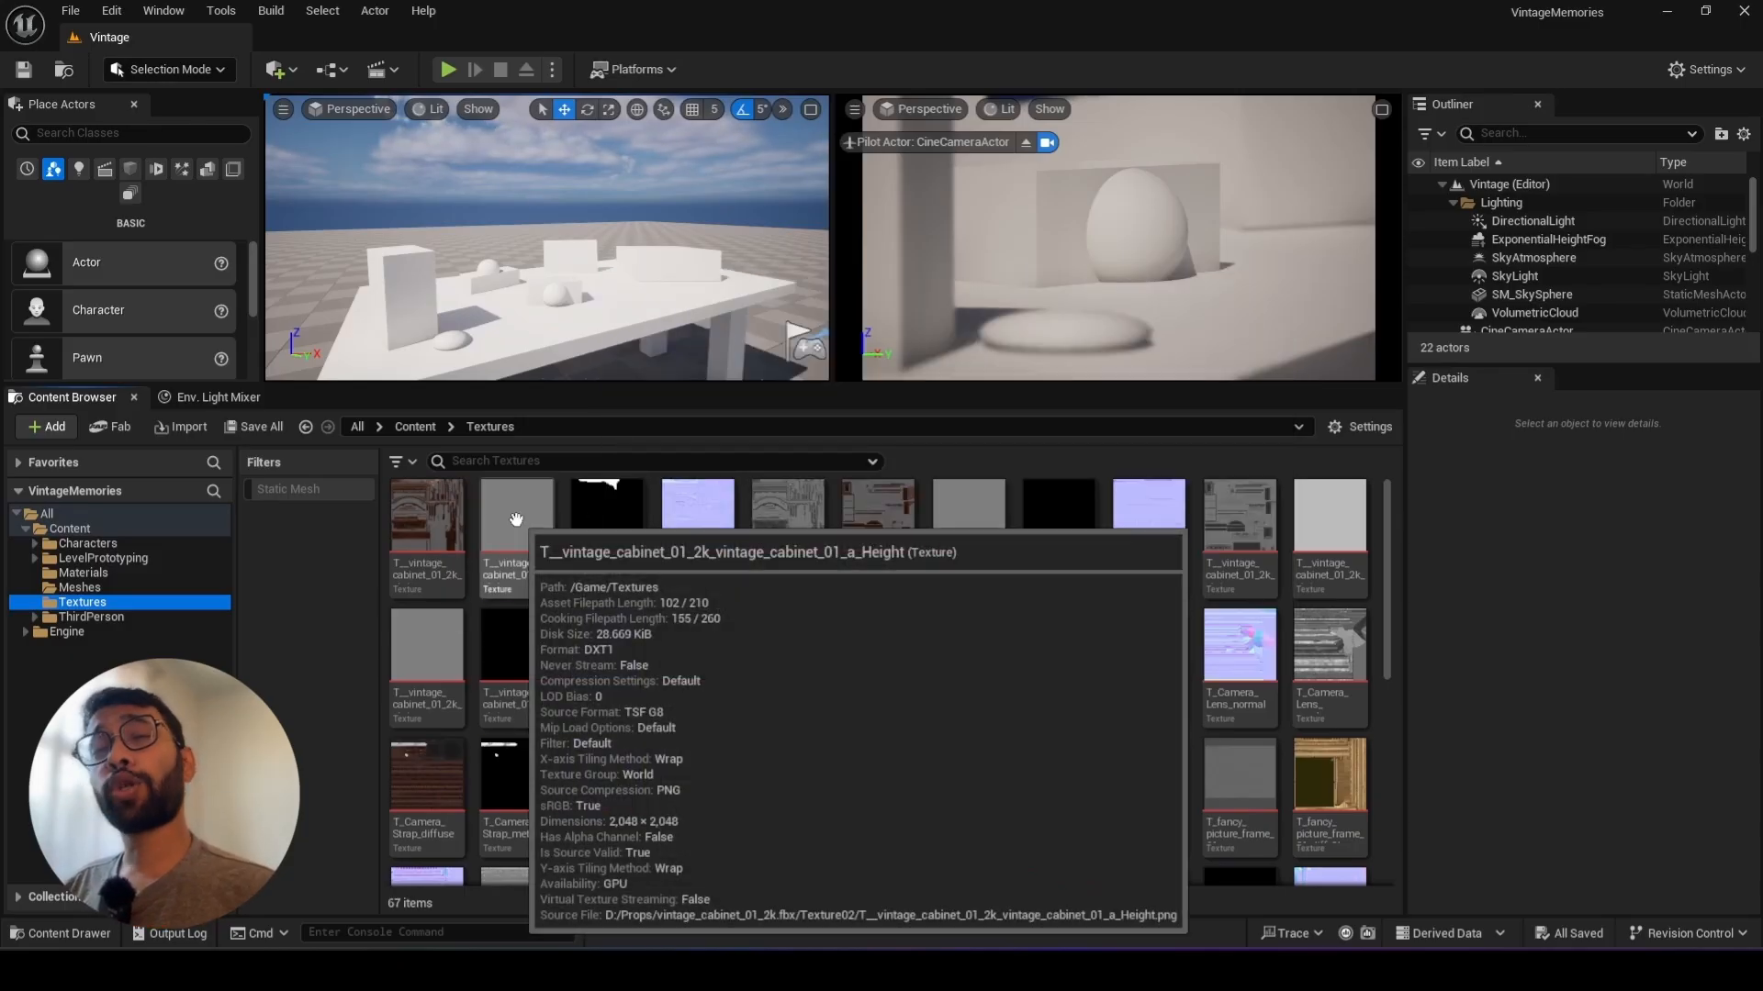
double_click(526, 530)
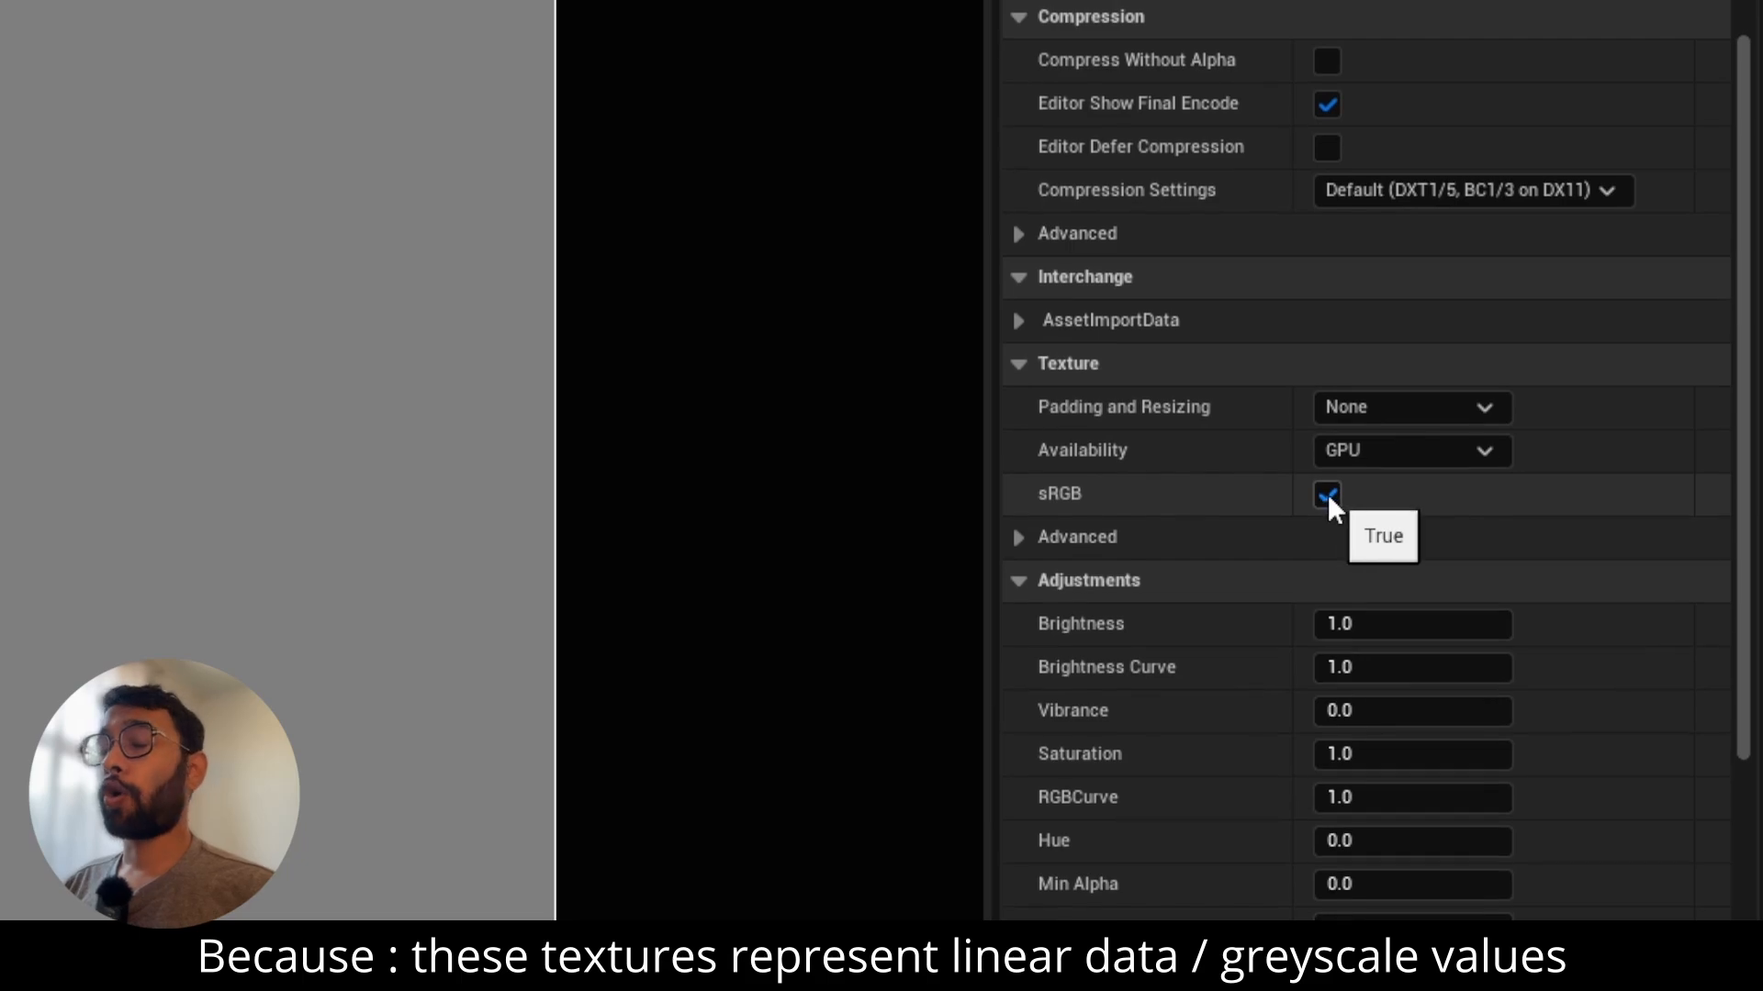
click(1328, 493)
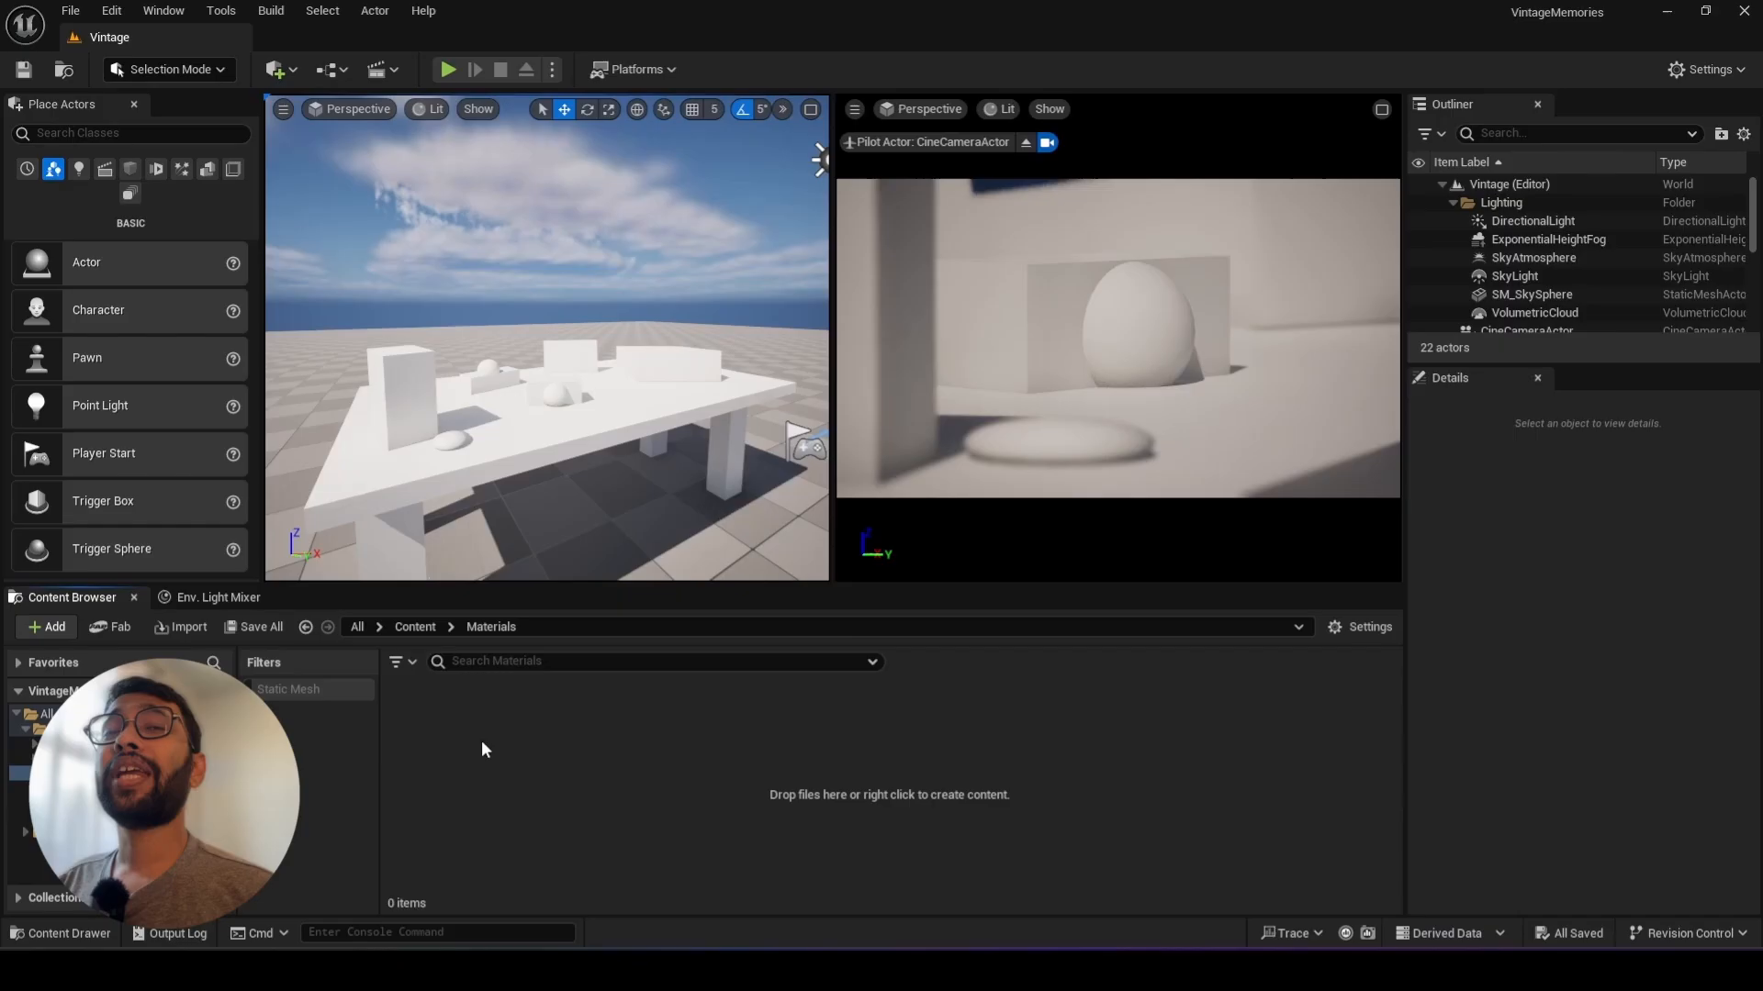
Create a new material asset in the Materials folder
right_click(480, 748)
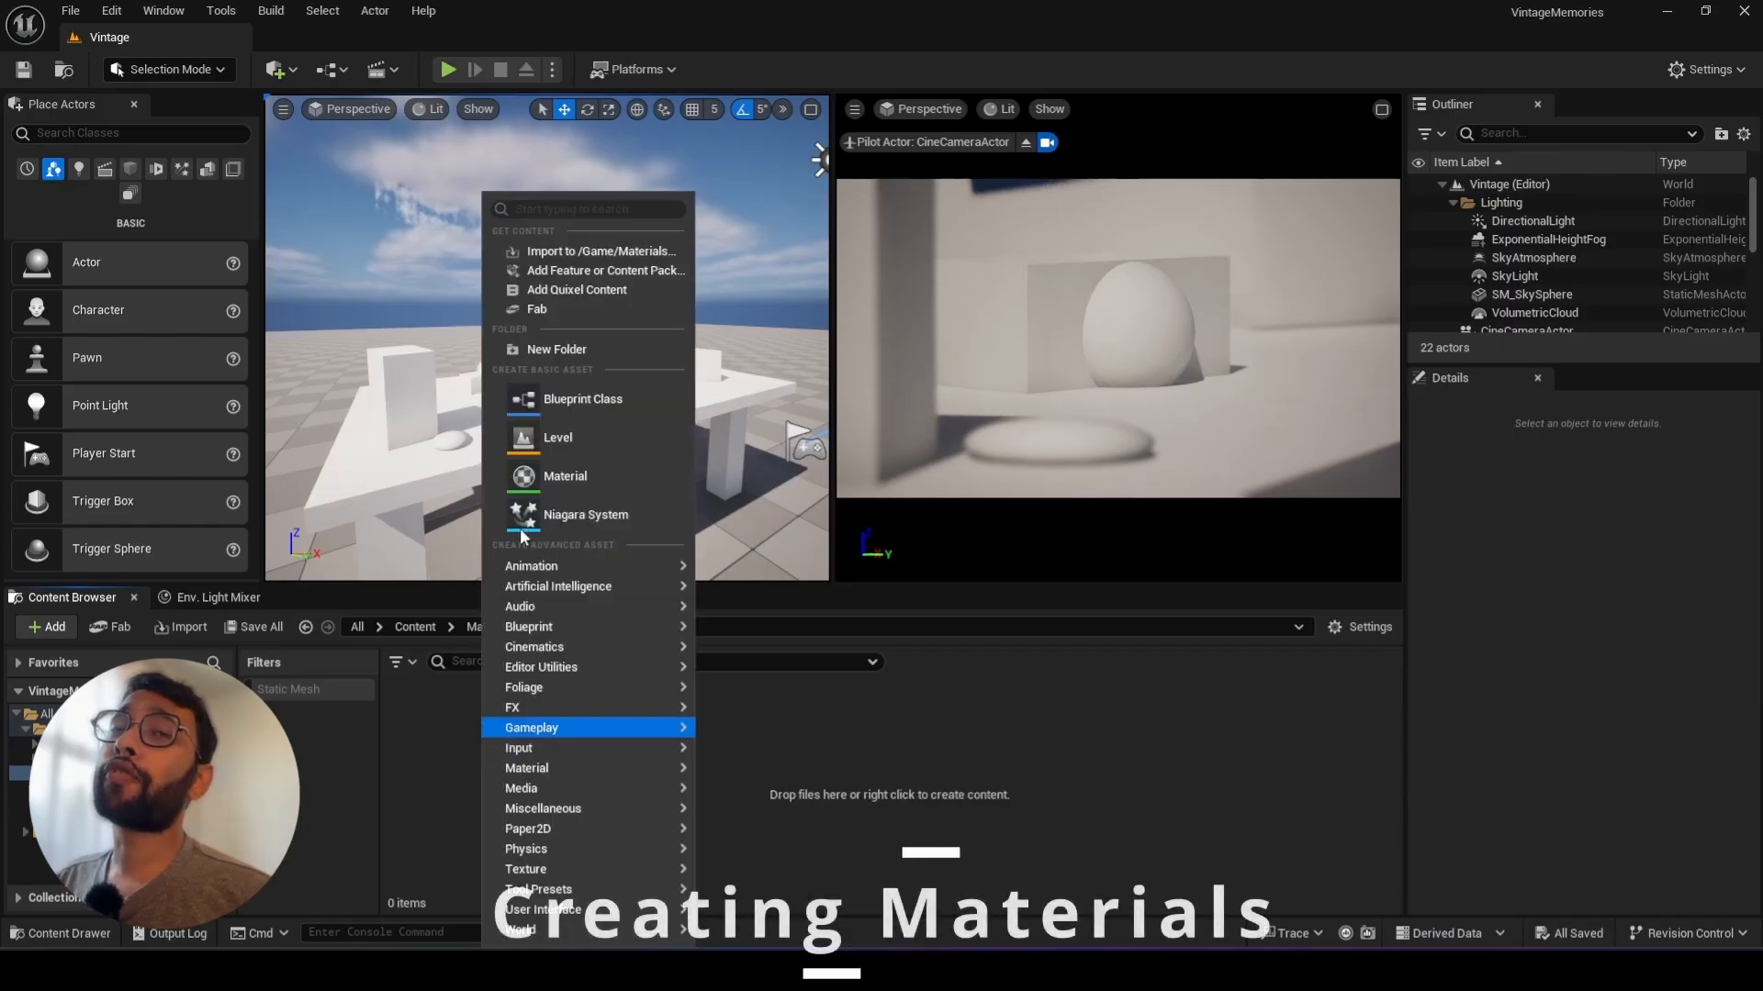
click(565, 476)
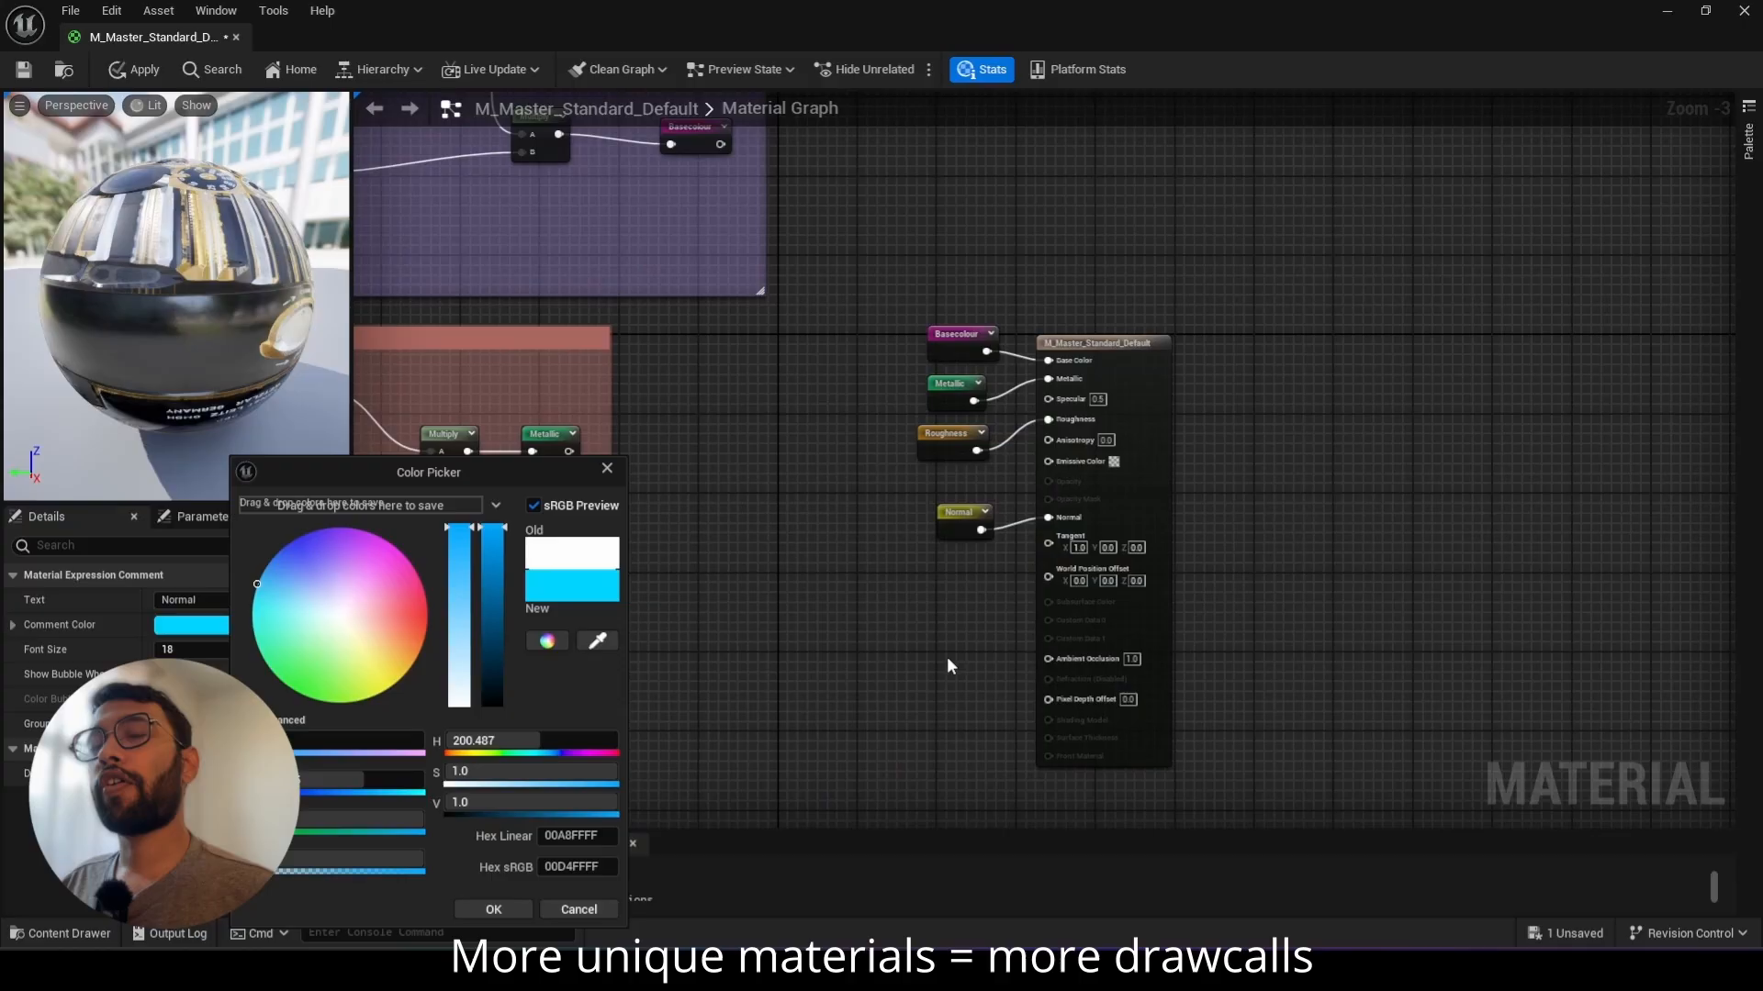
Review the master material graph and apply the bright blue comment color, hex sRGB 00D4FFFF, to the Normal group
scroll(945, 657, up, 1)
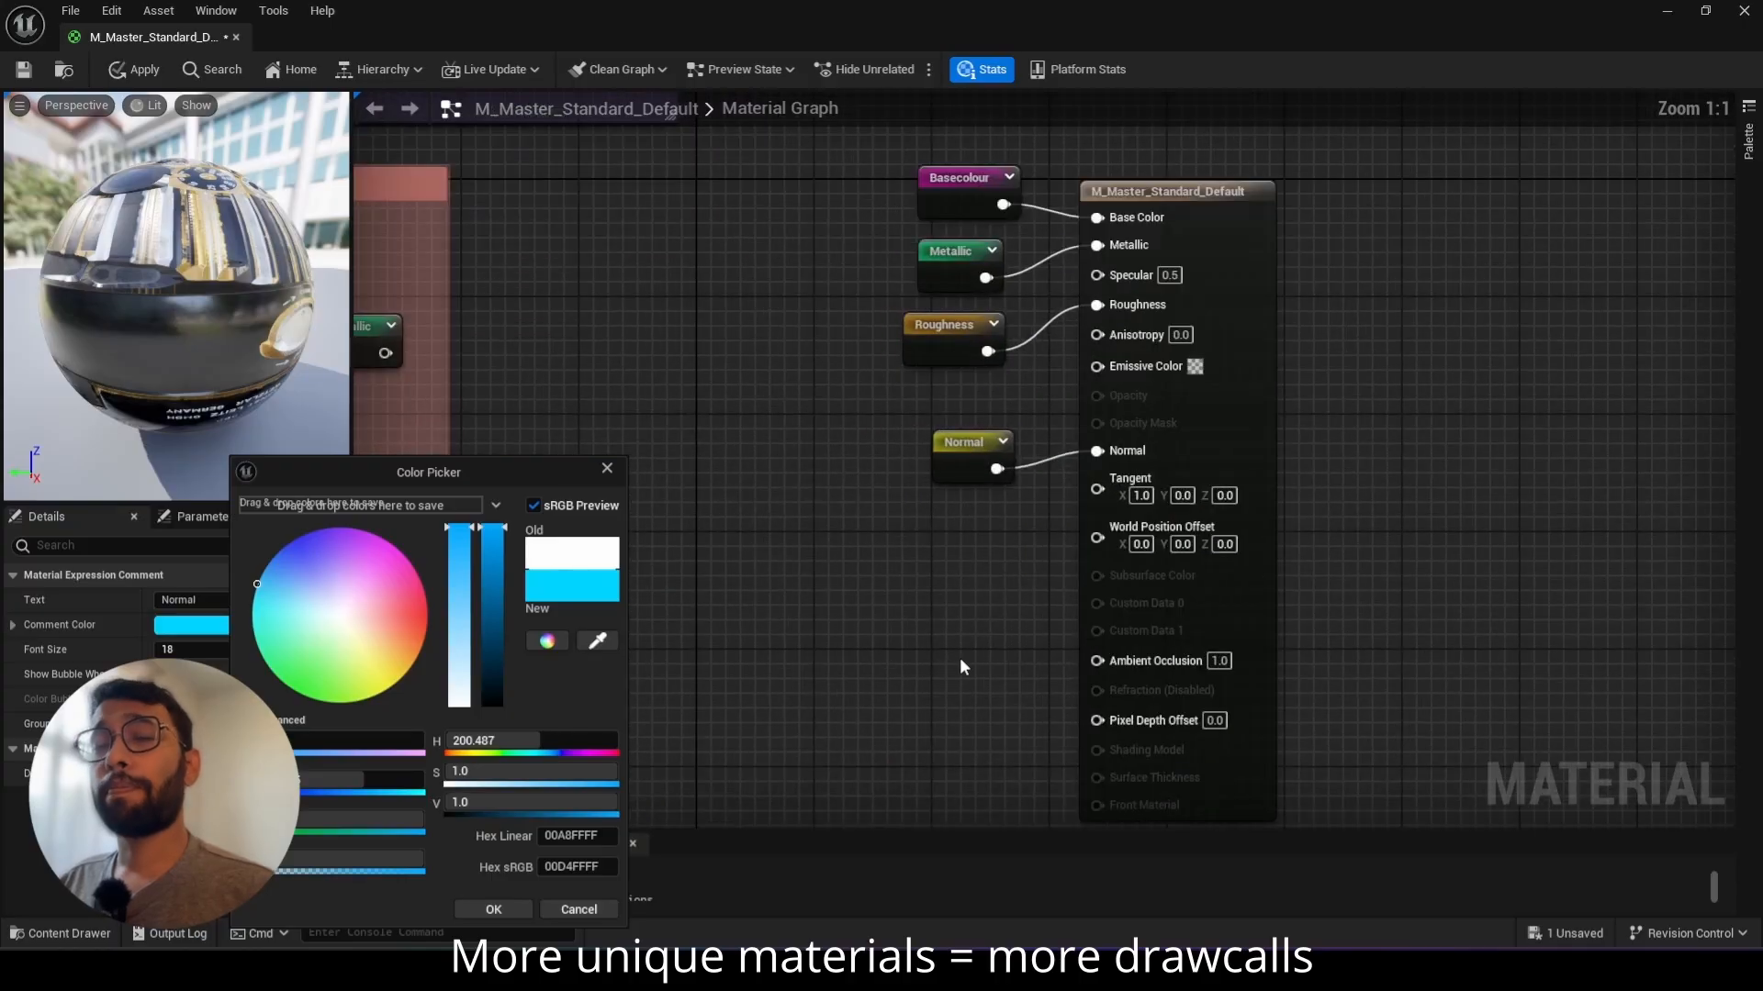
scroll(988, 580, down, 2)
scroll(960, 586, down, 2)
right_drag(916, 585, 1221, 538)
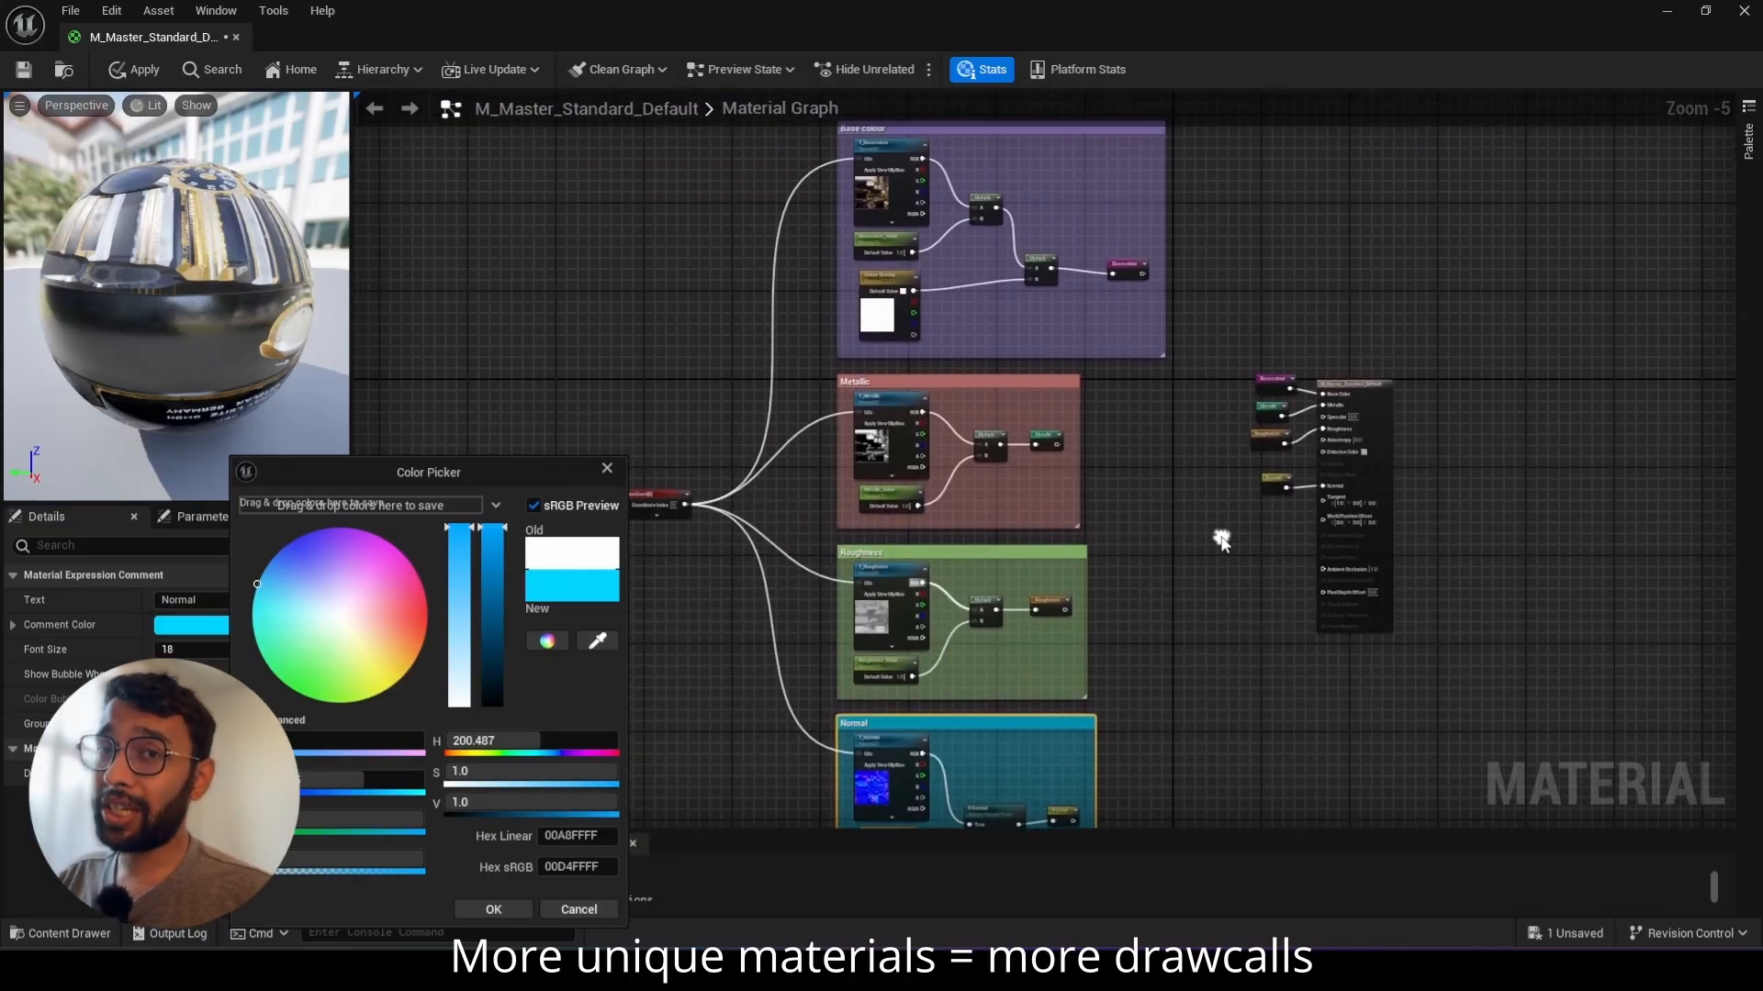
click(495, 910)
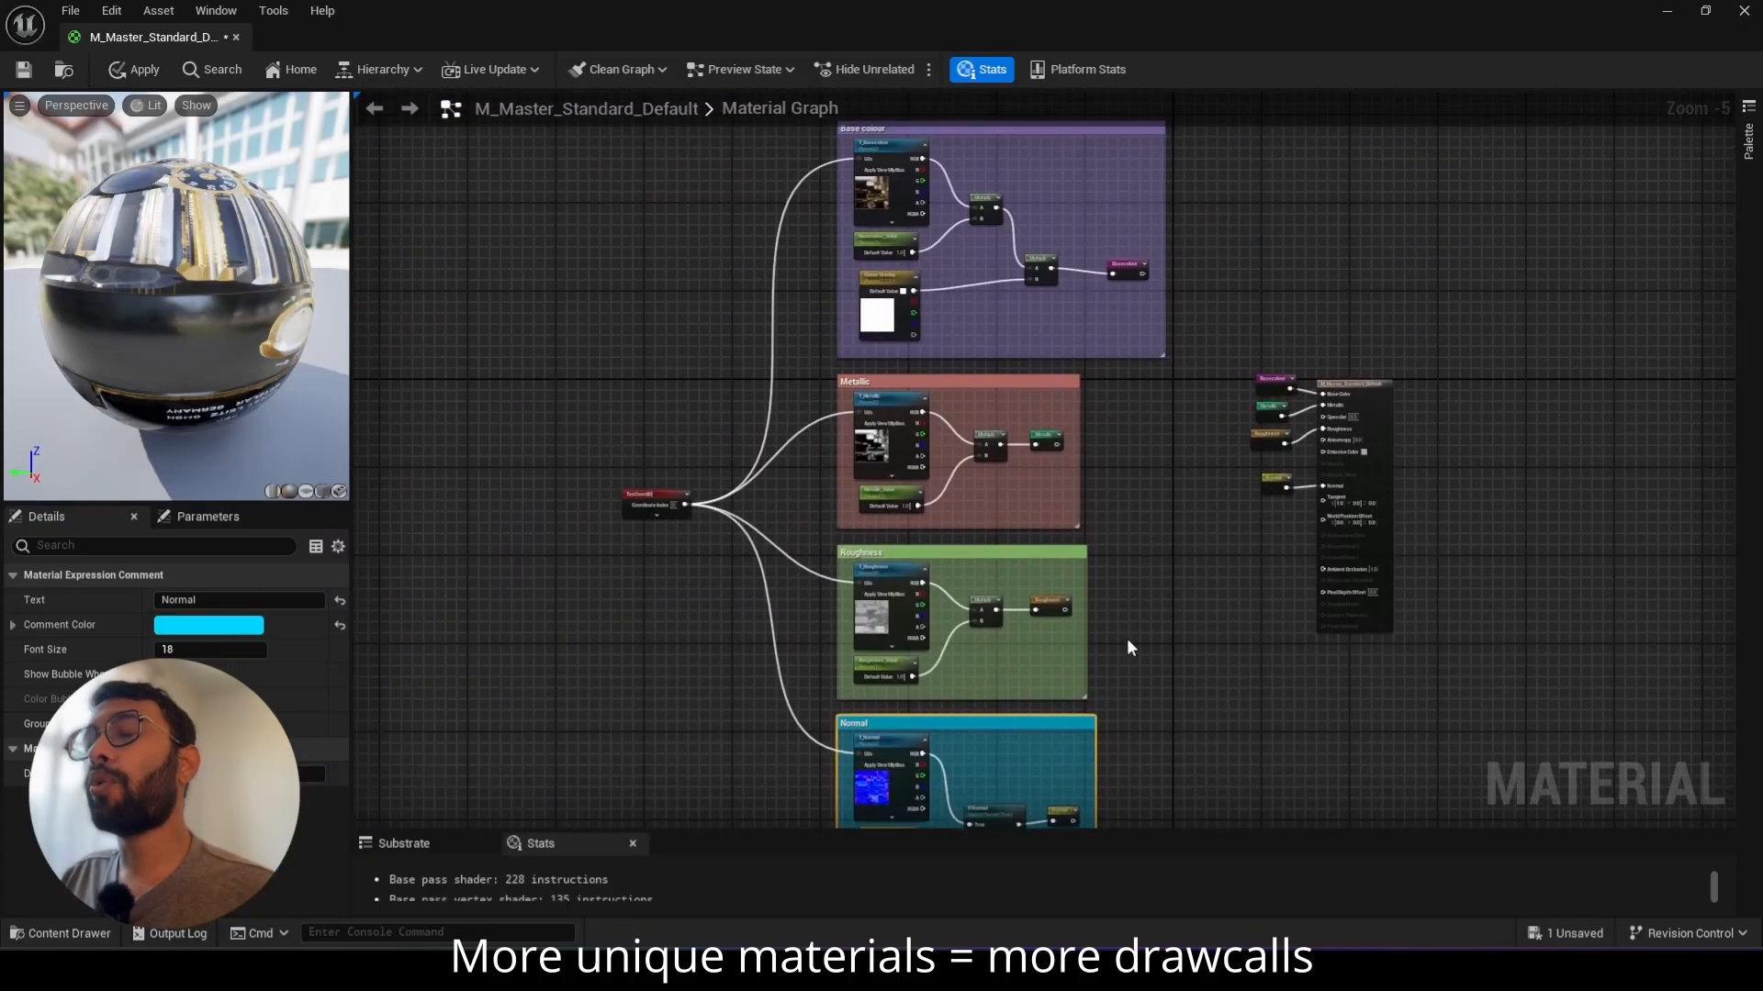
right_drag(1130, 647, 1087, 540)
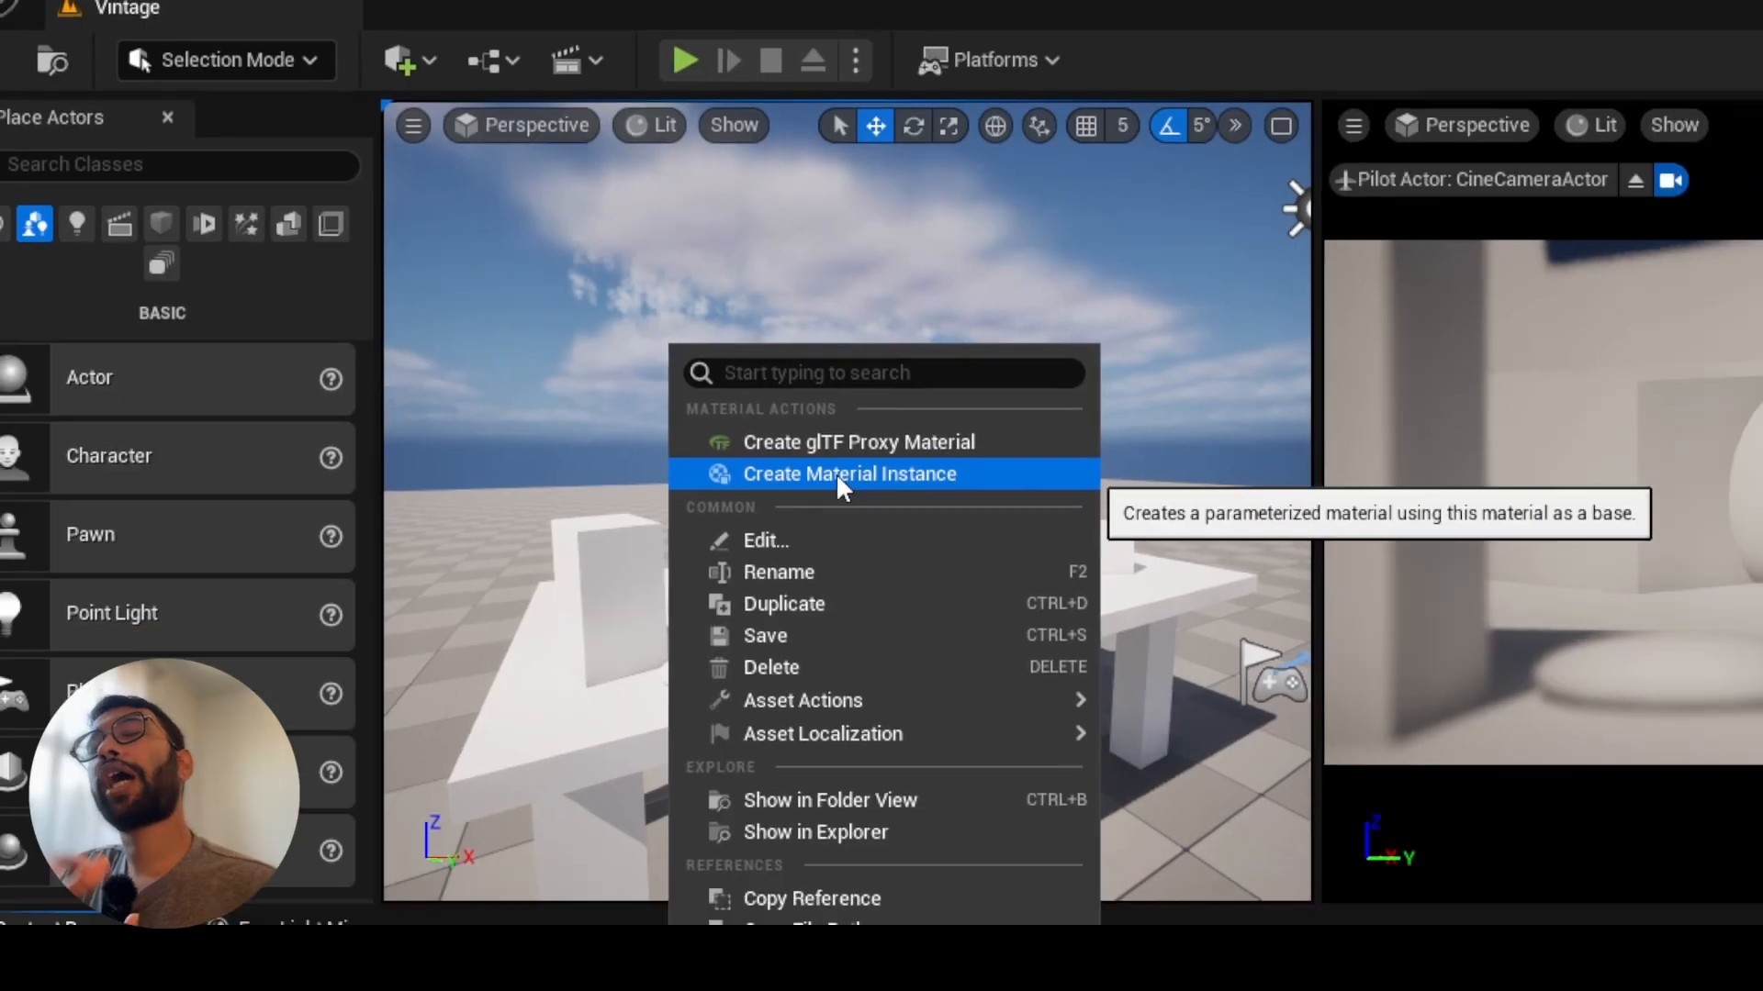
Create a material instance of the master material for the camera body and reposition its editor window above the texture assets
click(836, 472)
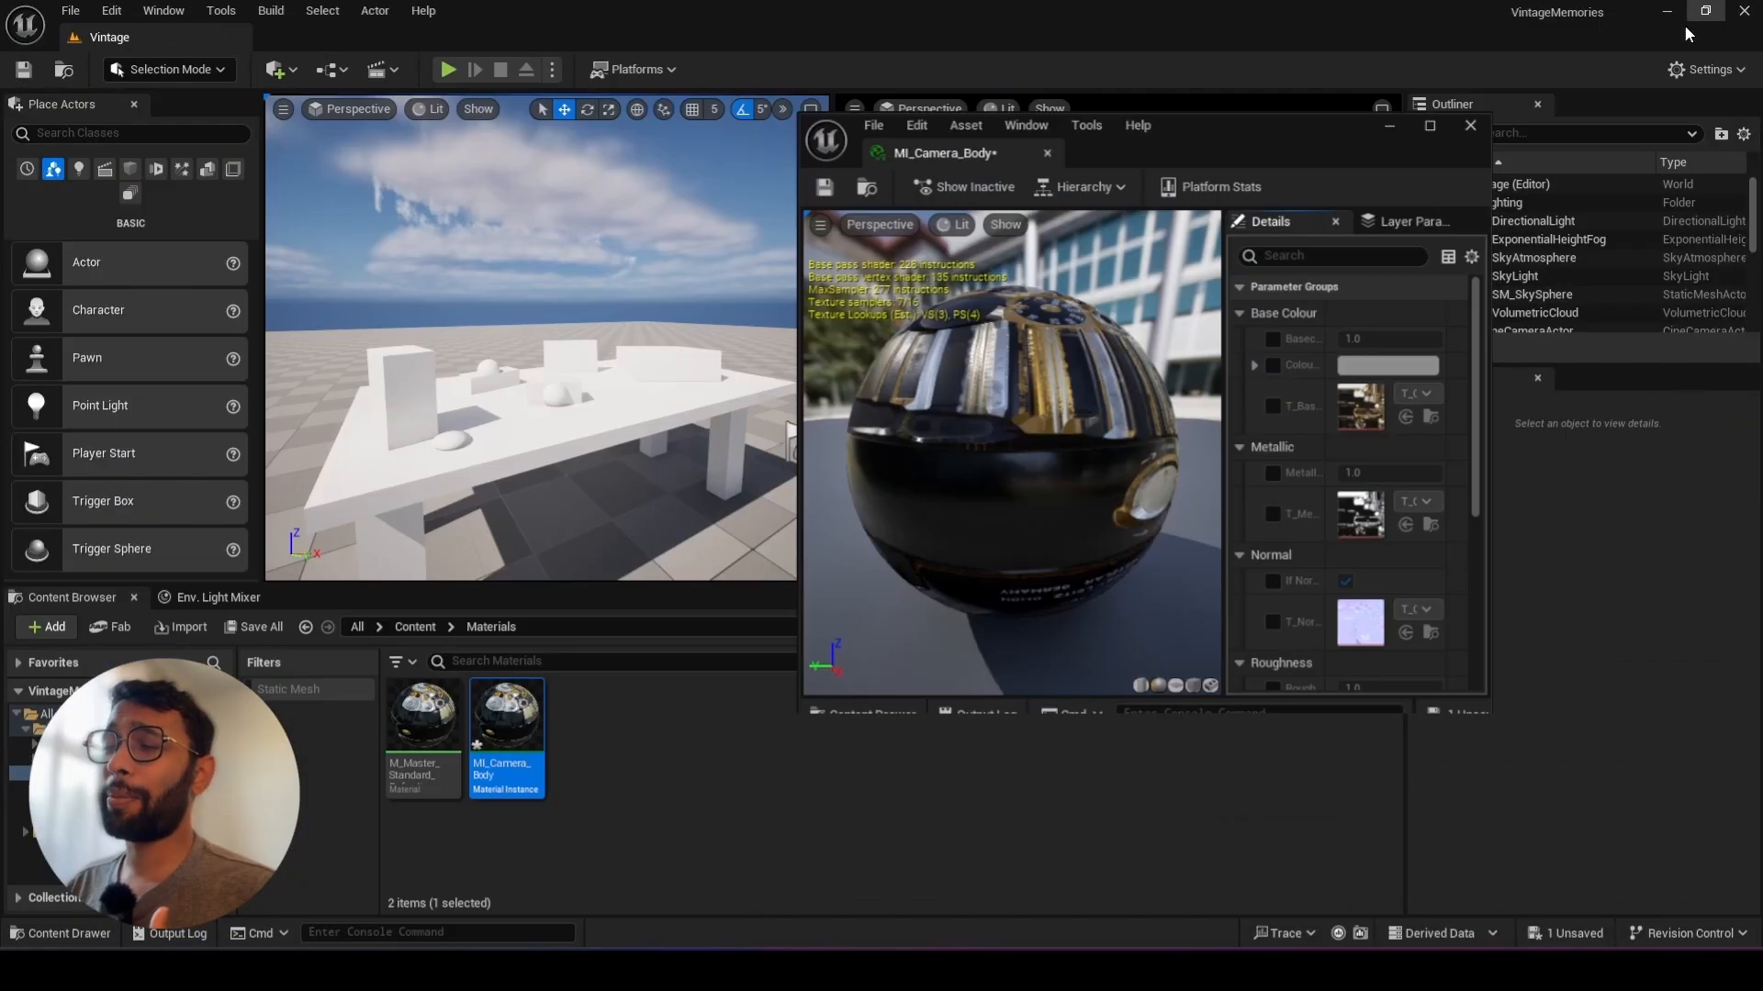
drag(1271, 153, 1247, 112)
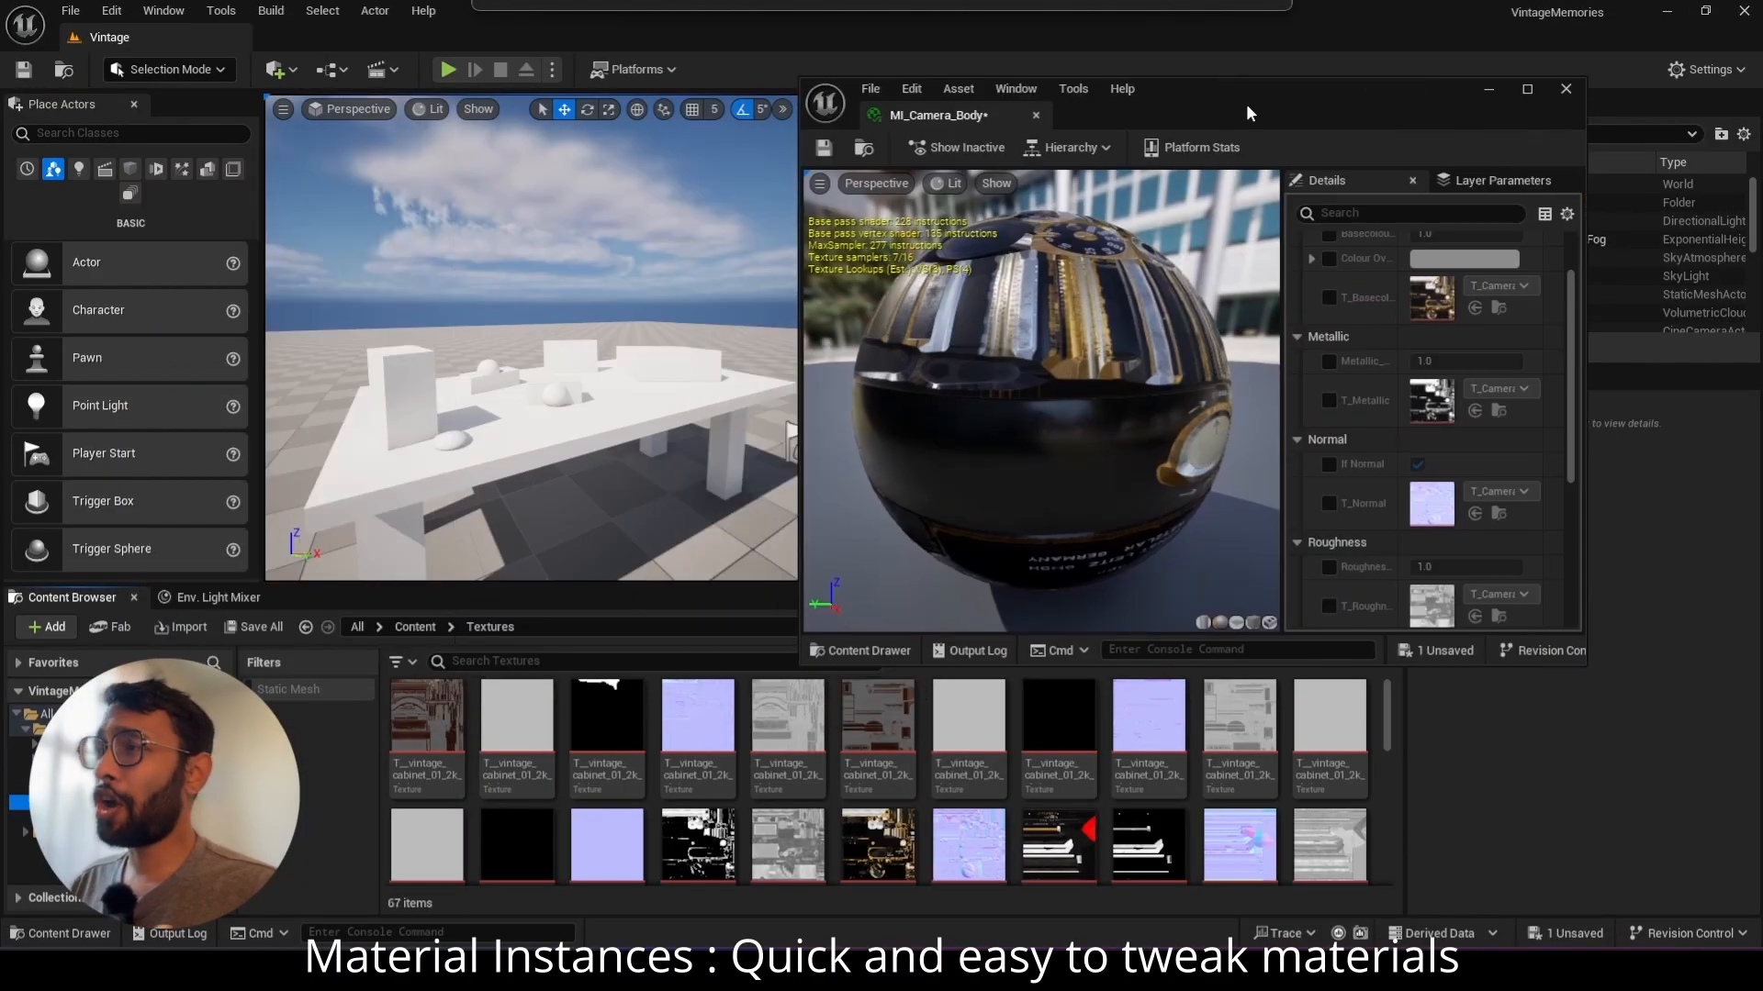
Filter the textures for "camera" and enable the Base Colour, Metallic, Normal and Roughness parameter overrides in the camera body's material instance
click(505, 661)
text(camera)
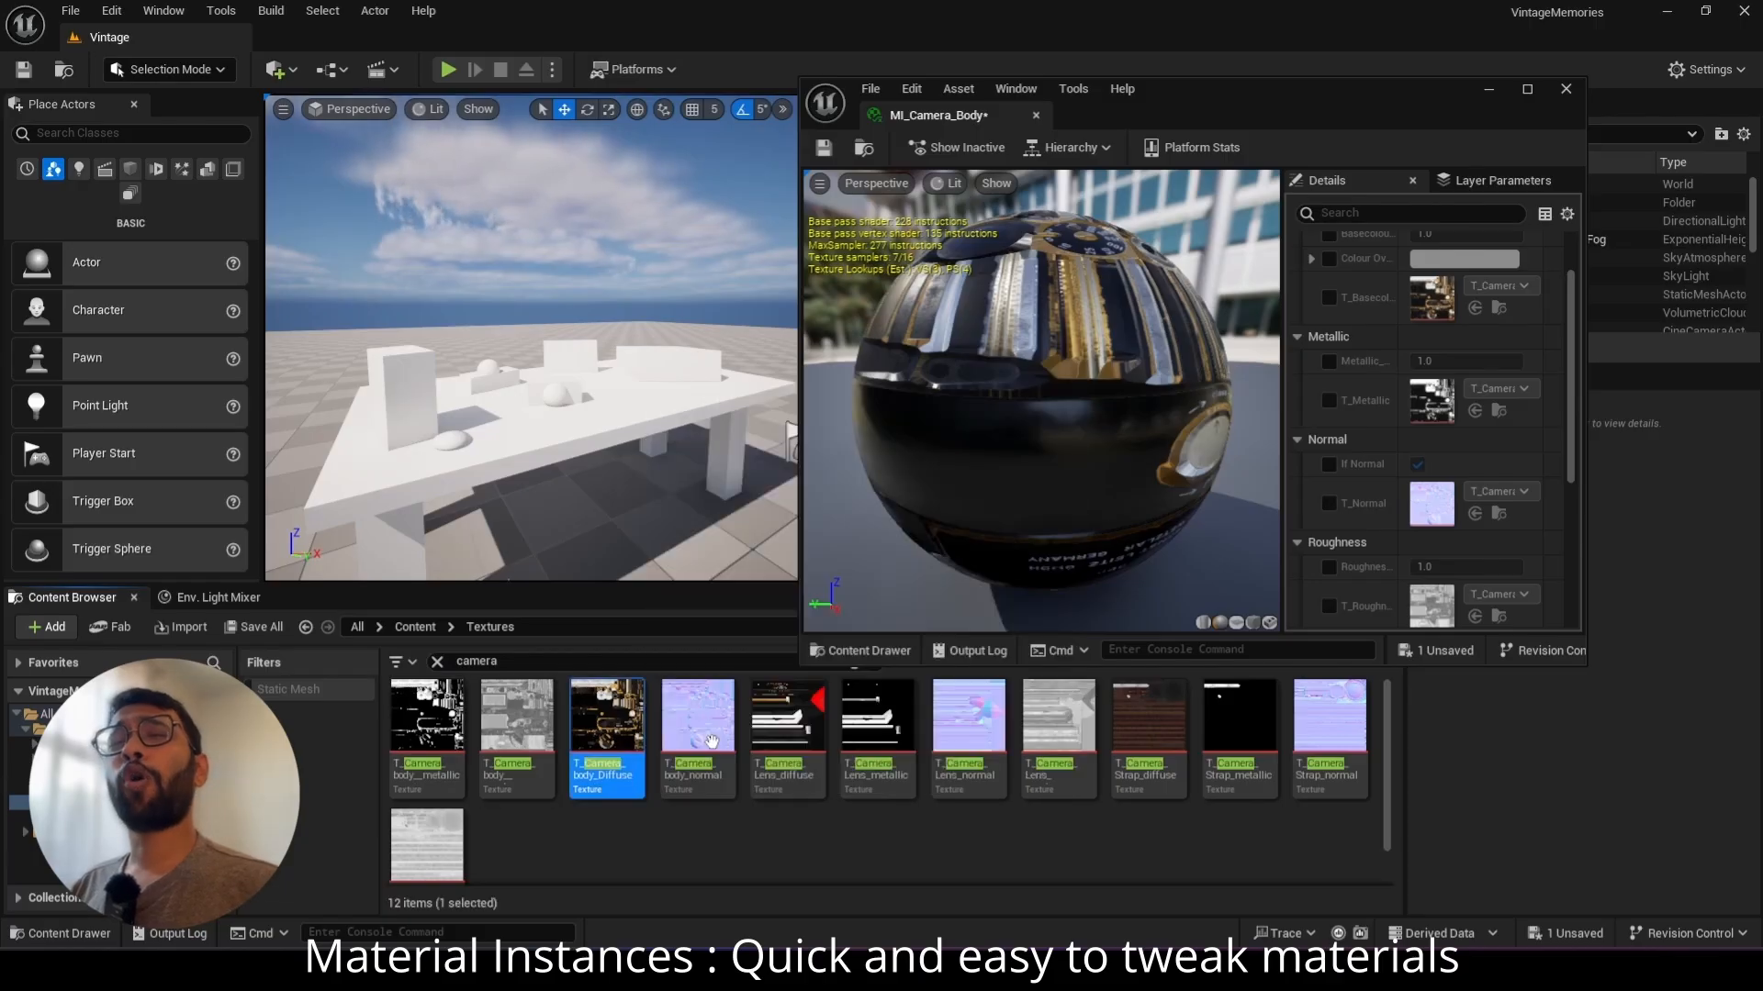
click(1330, 363)
click(1329, 401)
click(1329, 464)
click(1329, 504)
click(1329, 567)
scroll(1437, 522, up, 2)
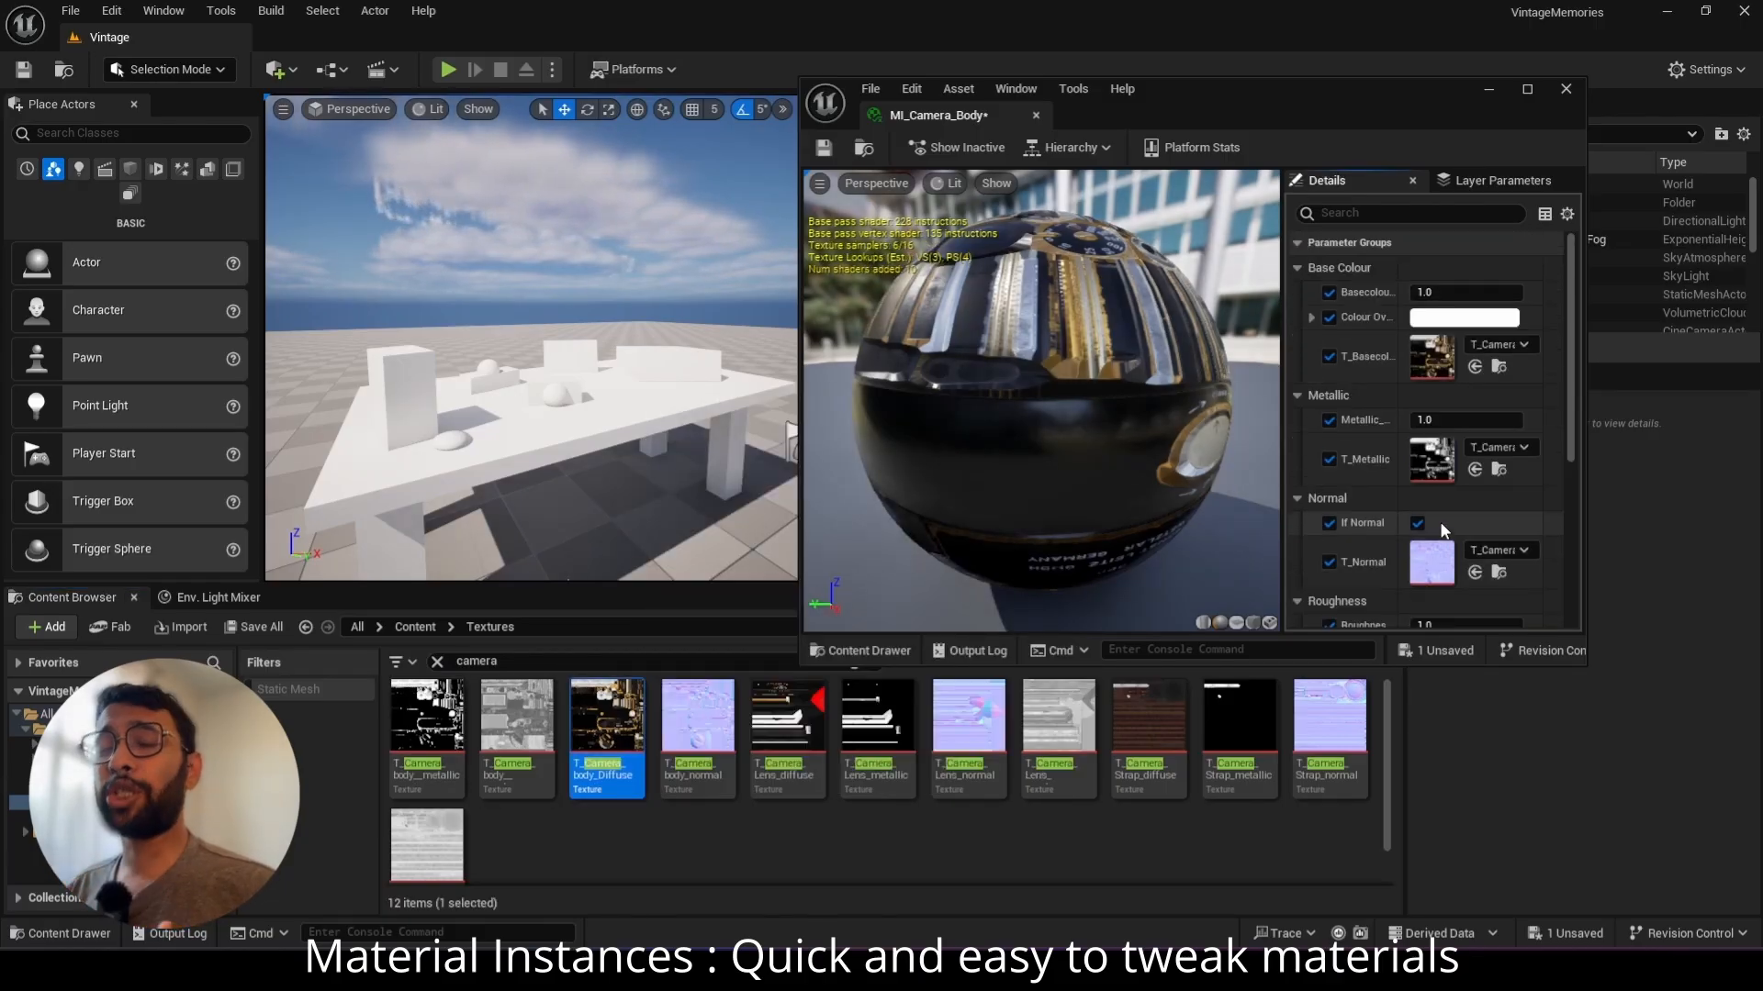
Assign the camera body textures to the matching texture parameters of the material instance, including the metallic map for T_Metallic
drag(517, 739, 1291, 446)
drag(427, 734, 1412, 454)
scroll(1398, 404, down, 4)
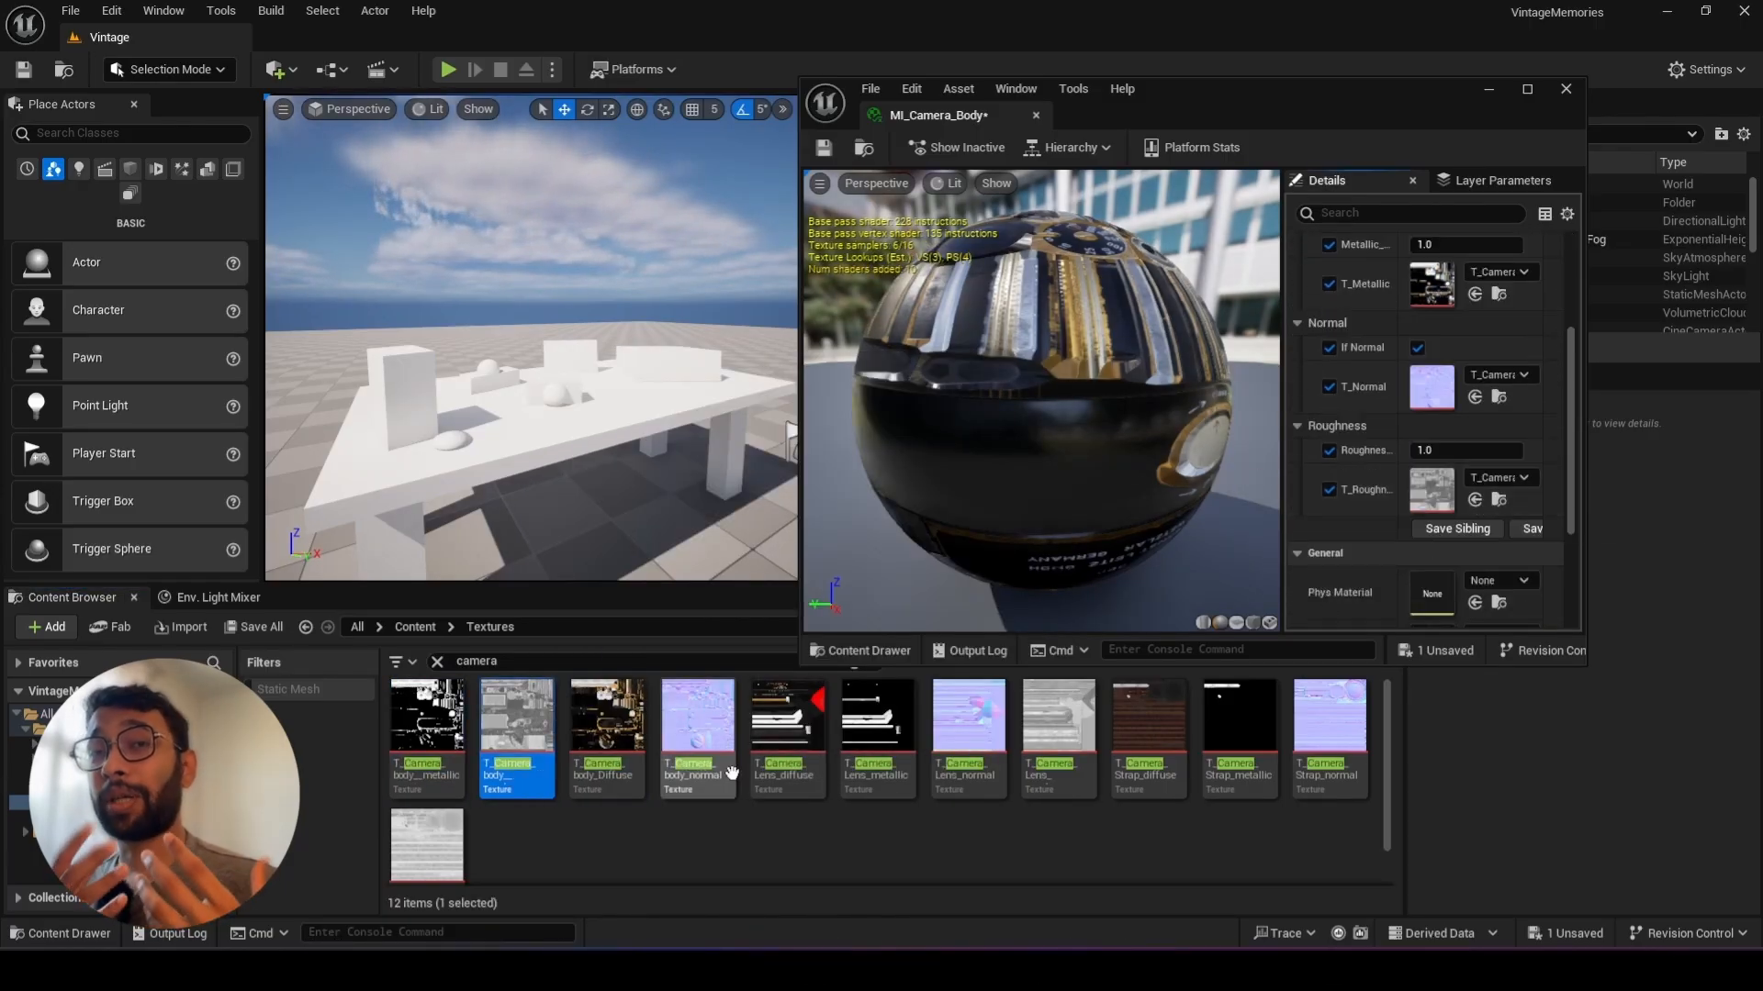
click(697, 730)
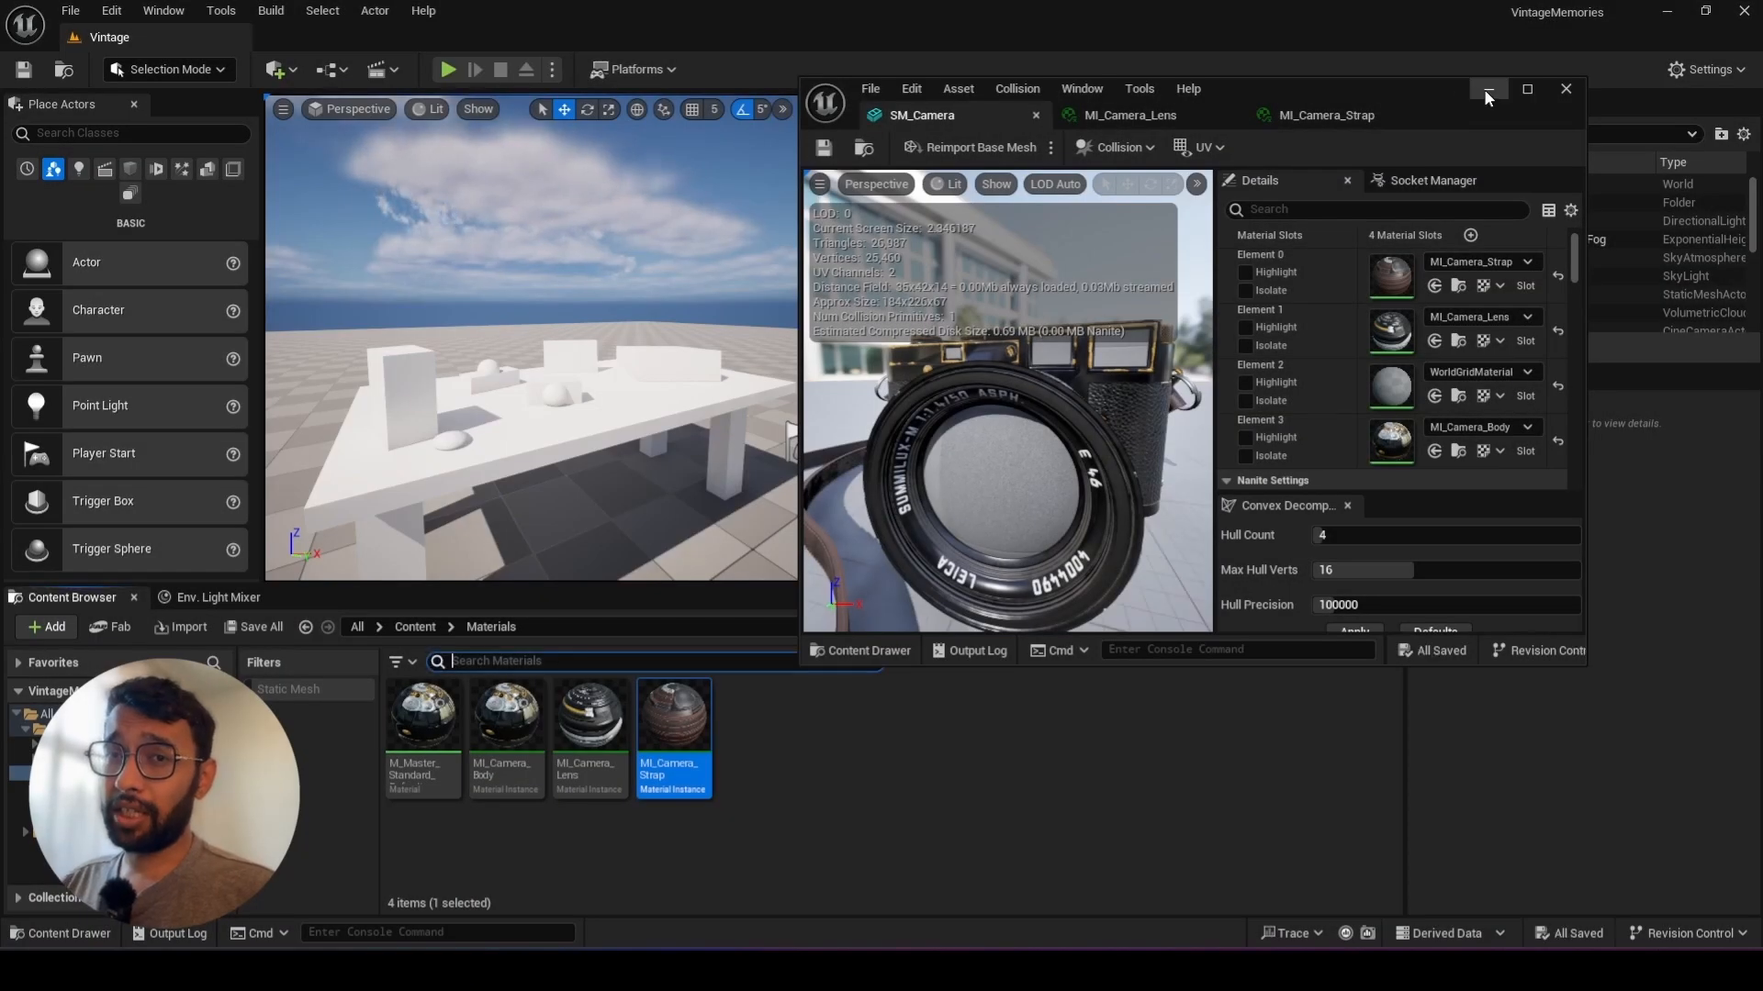
Create a new material named M_Master_Glass in the Materials folder and open it in a maximized material editor
click(1488, 91)
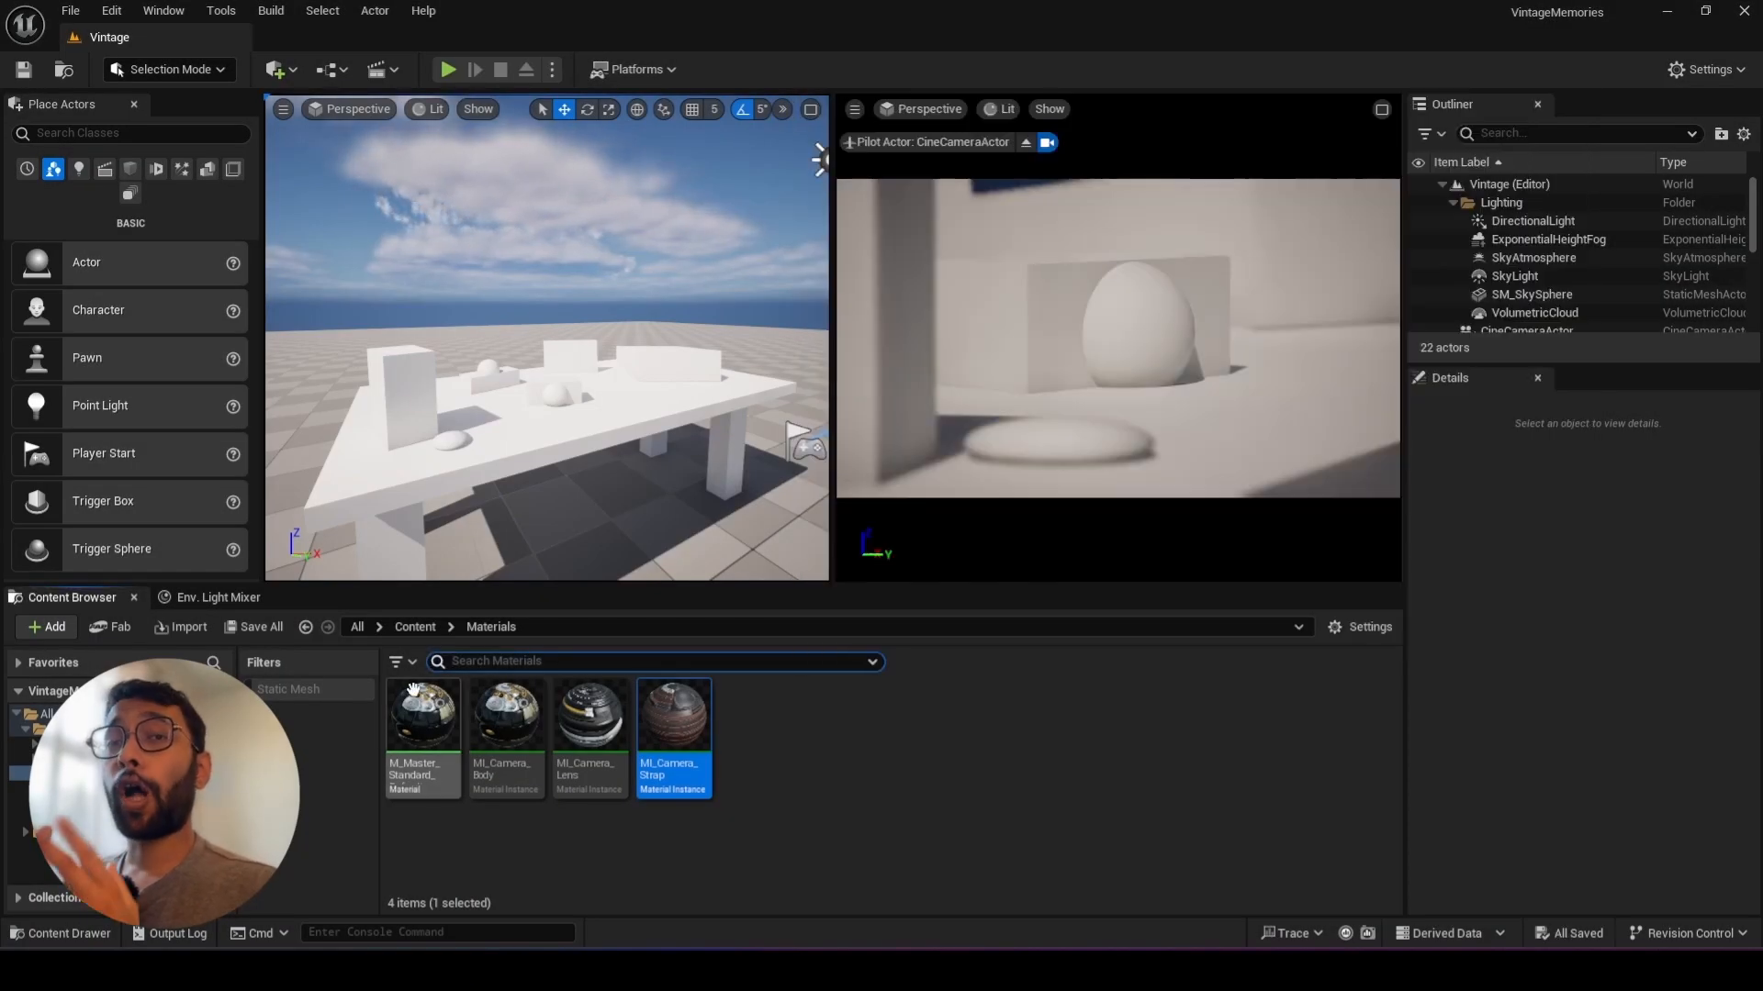
right_click(747, 731)
click(806, 476)
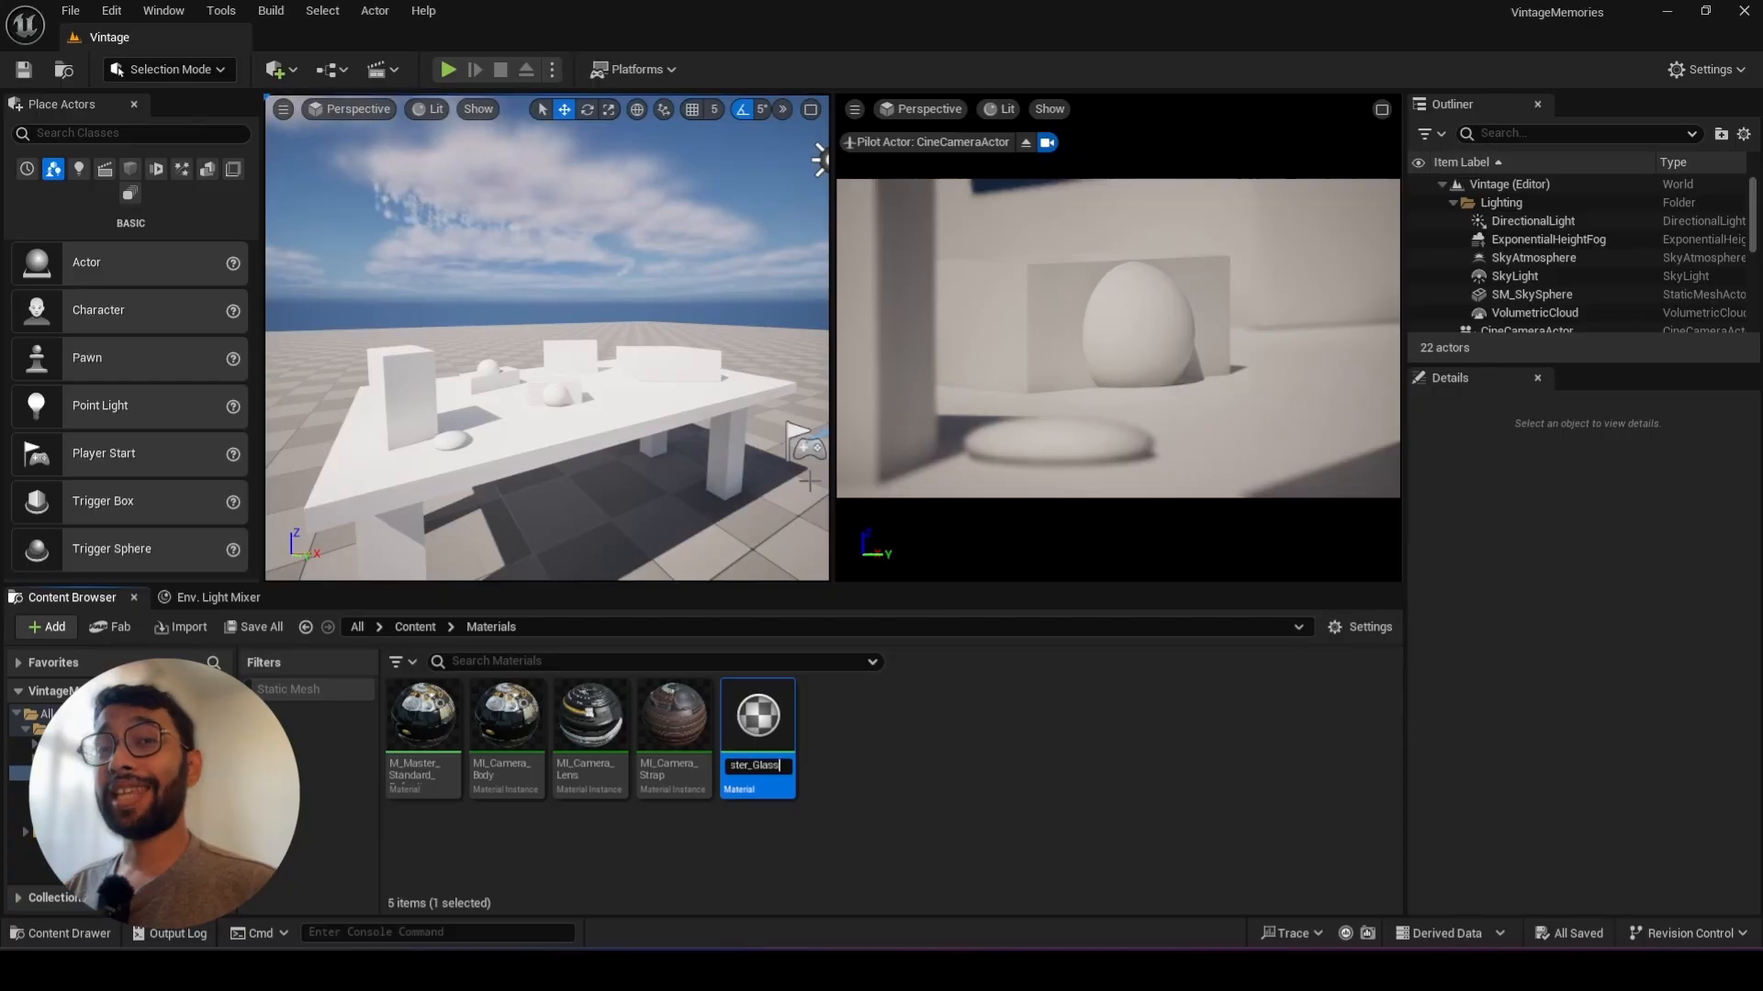
double_click(422, 726)
double_click(1515, 107)
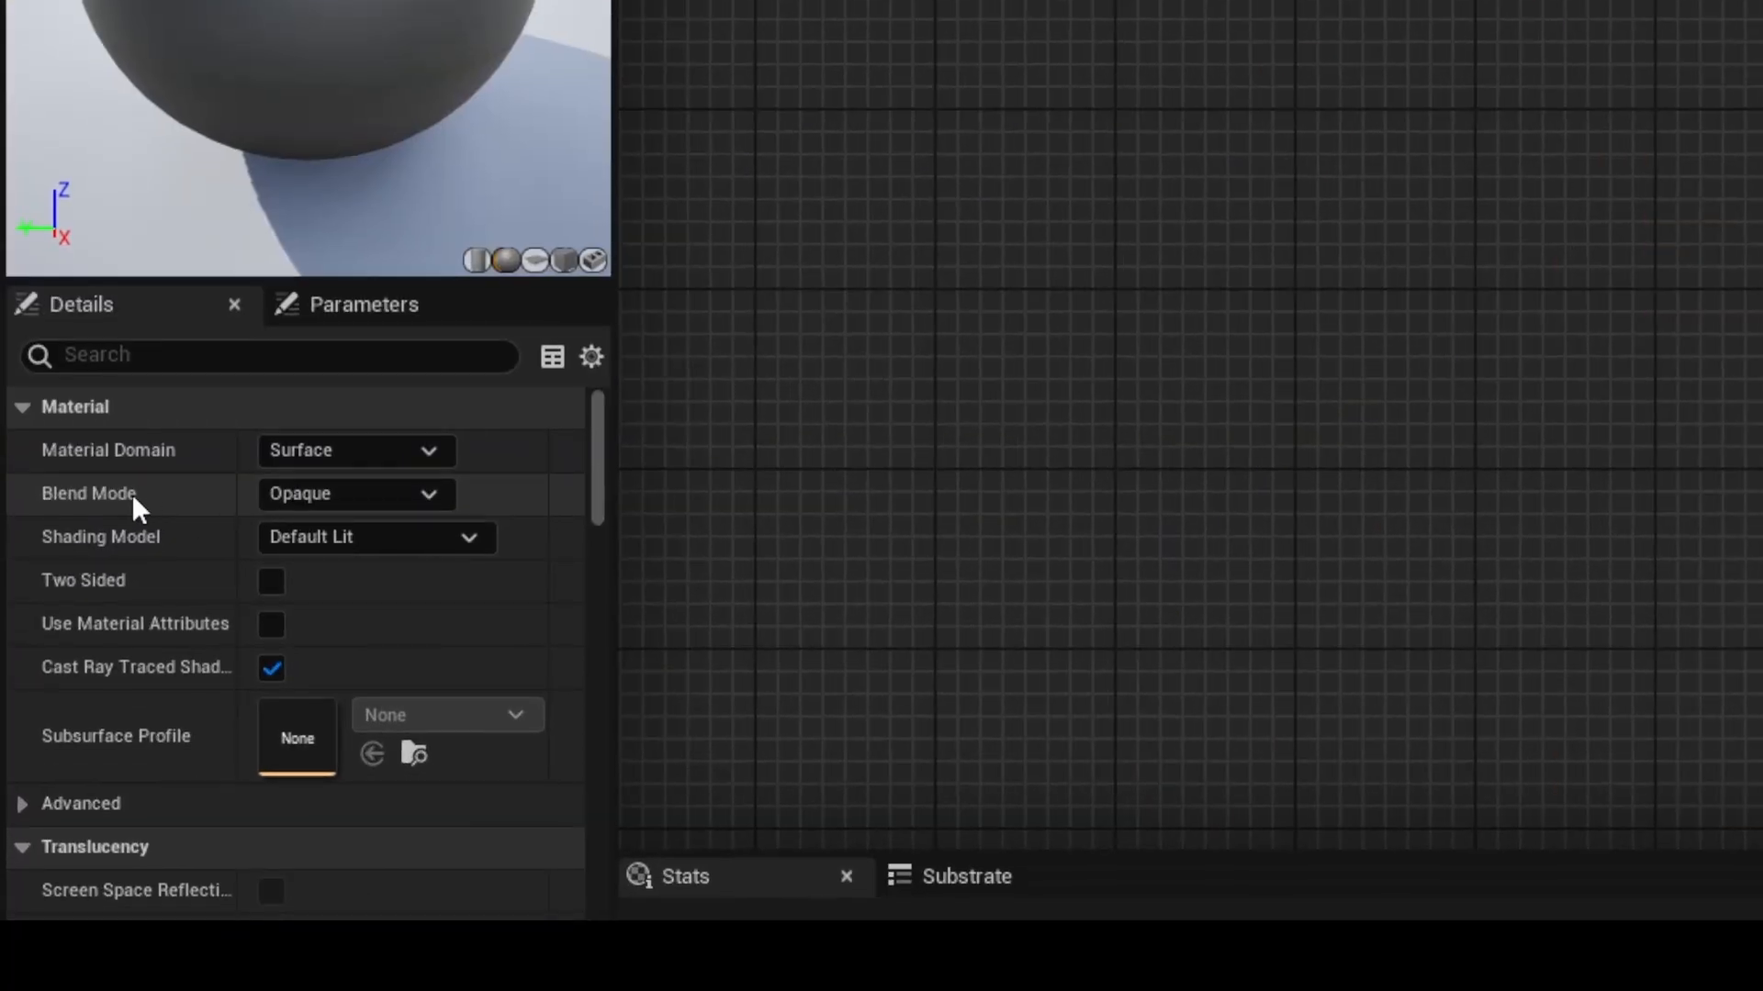
Set the glass material's blend mode to Translucent and its translucency lighting mode to Surface TranslucencyVolume
click(306, 497)
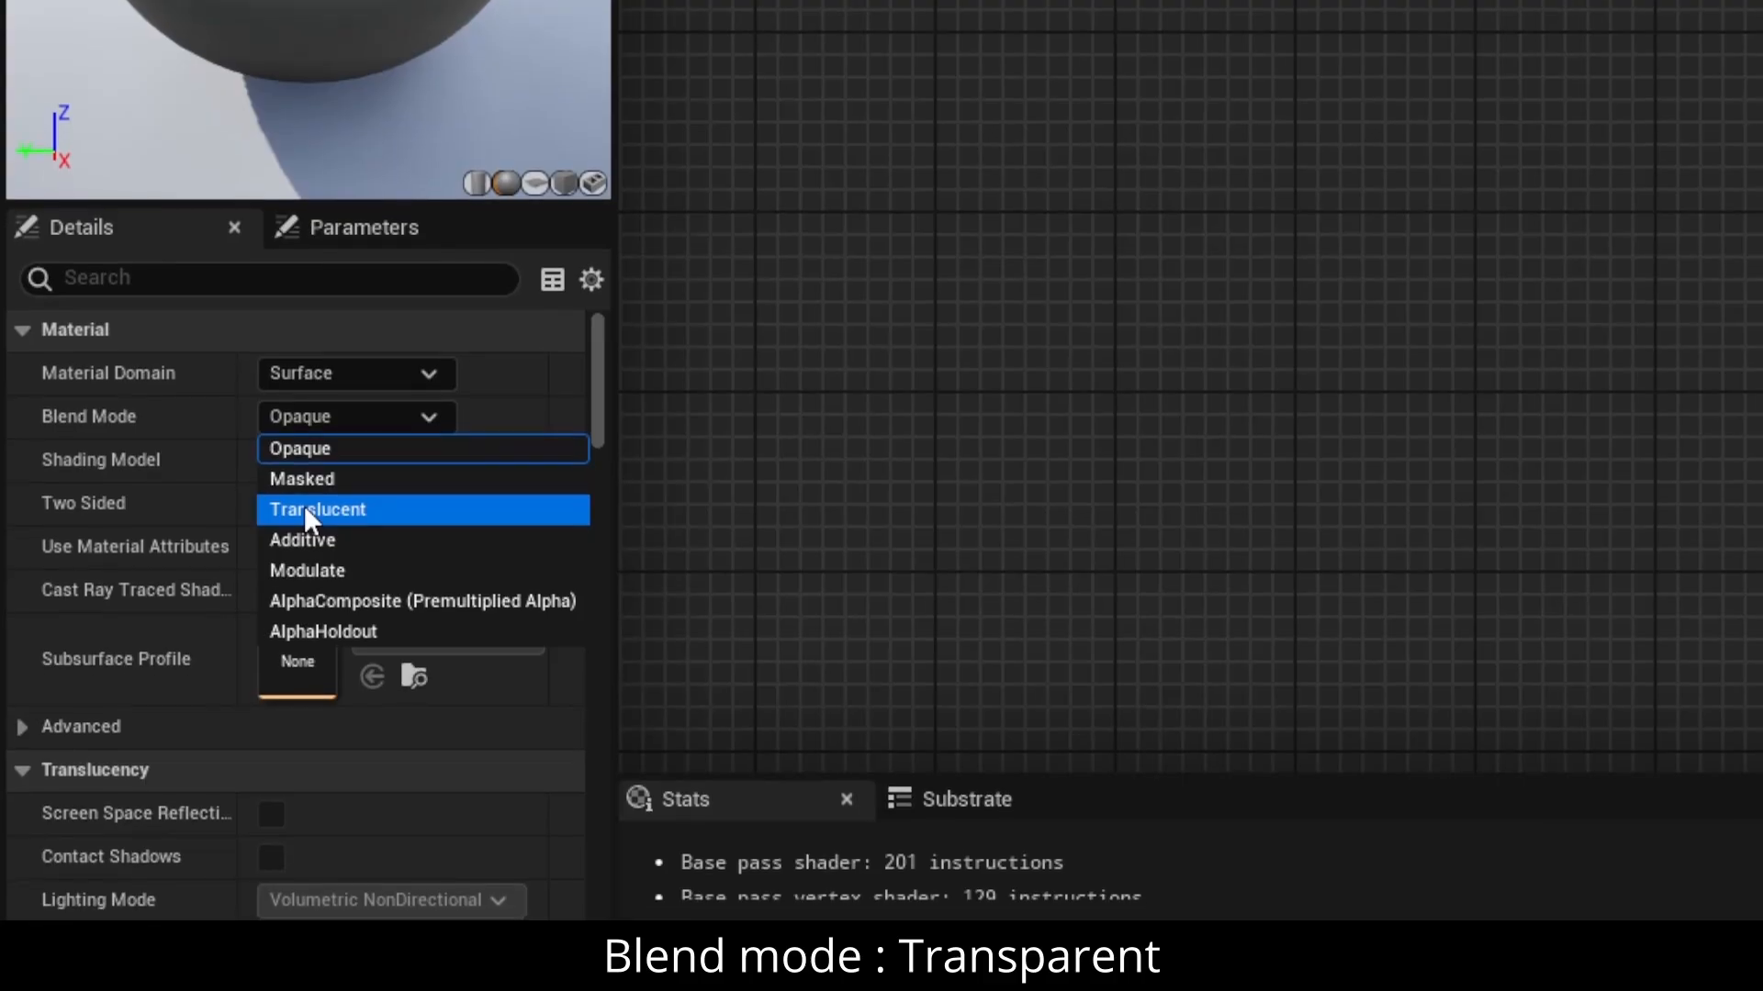
click(306, 516)
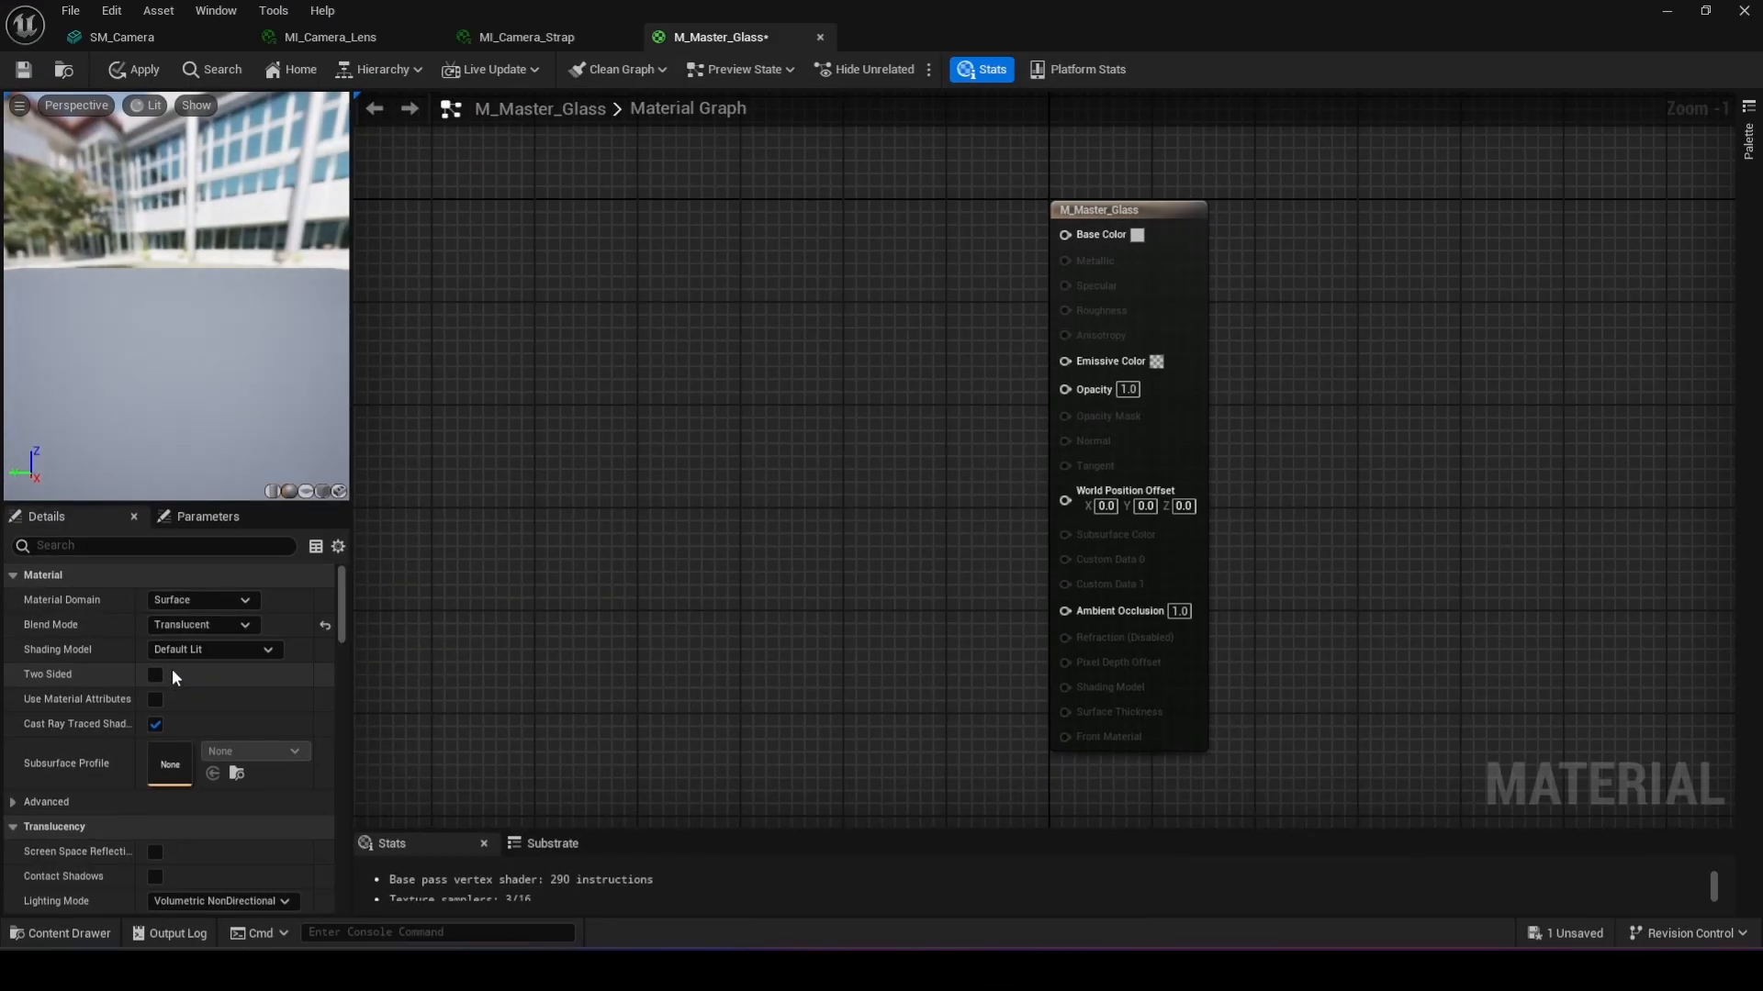
click(215, 649)
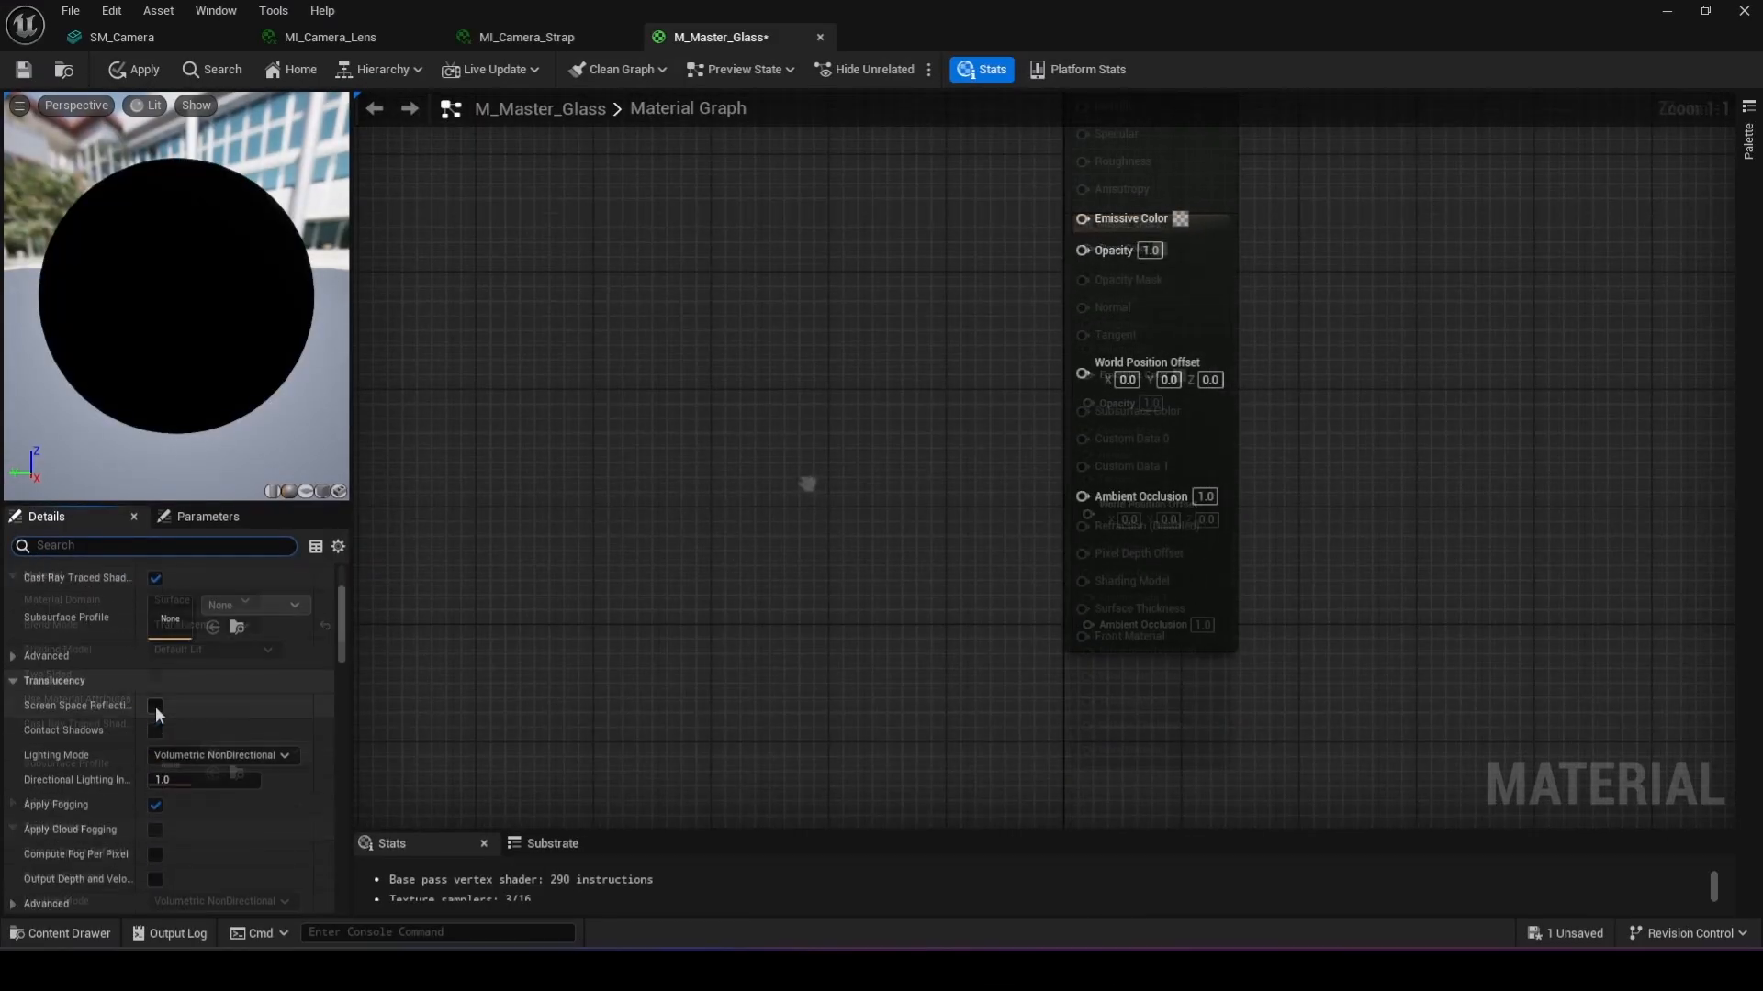
scroll(157, 707, down, 1)
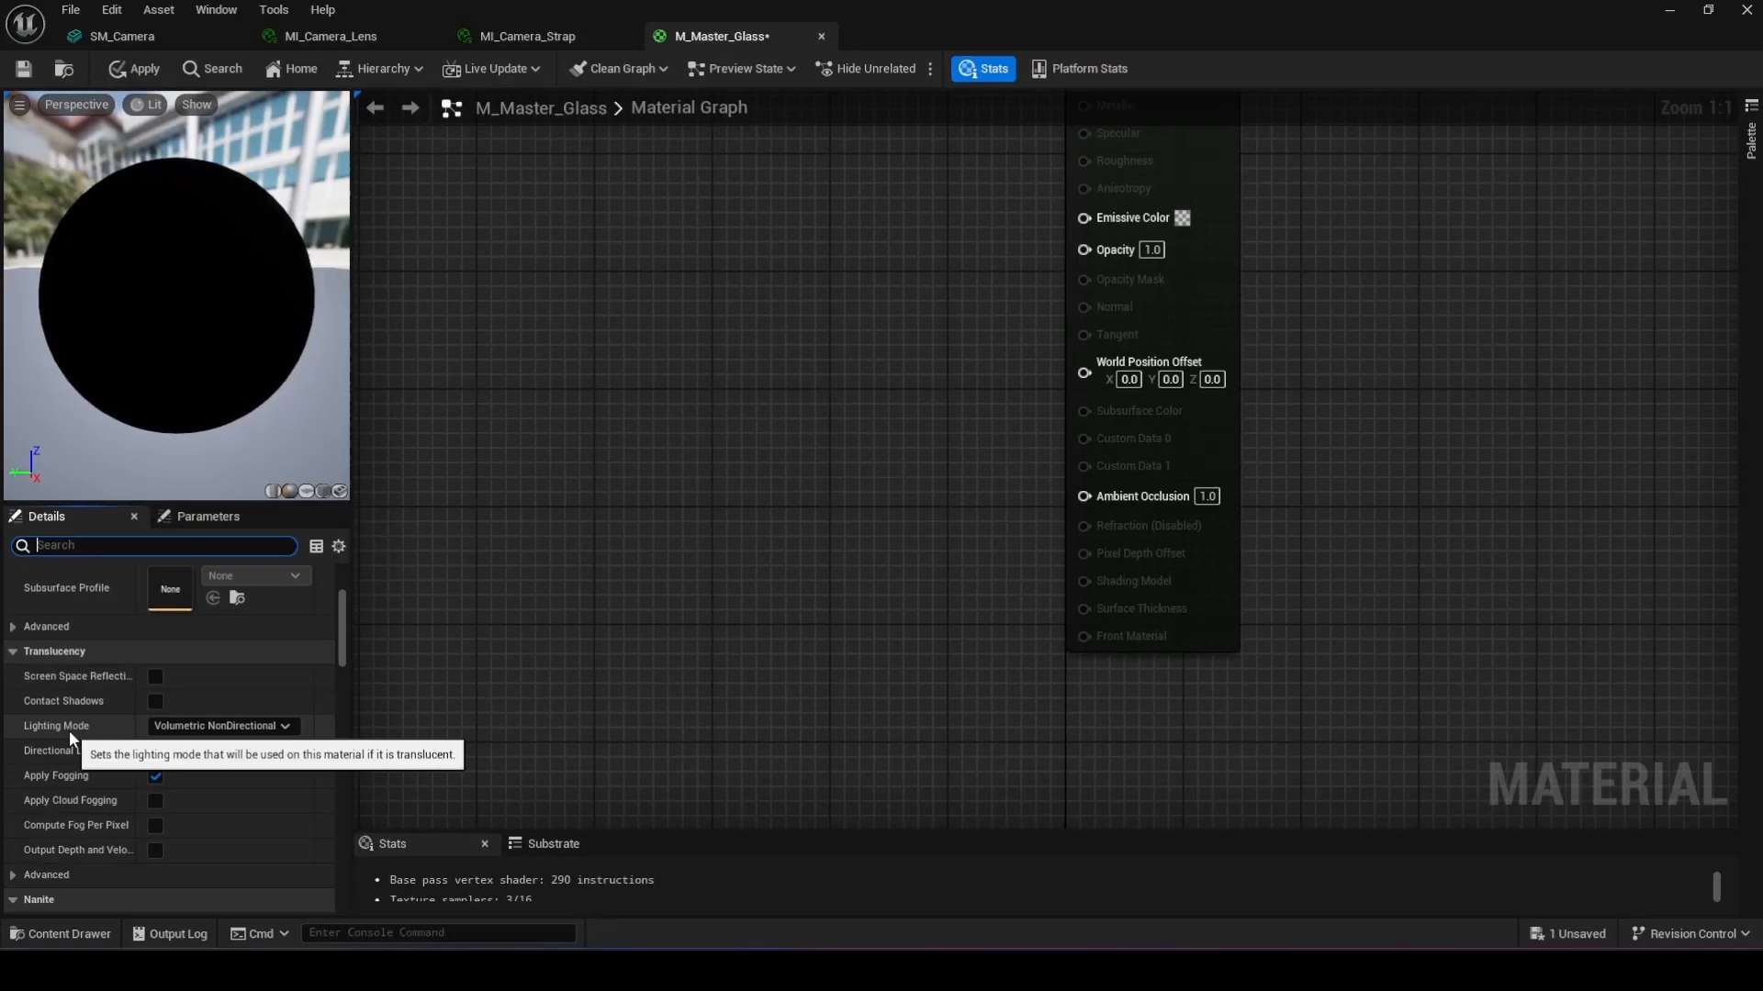
click(202, 726)
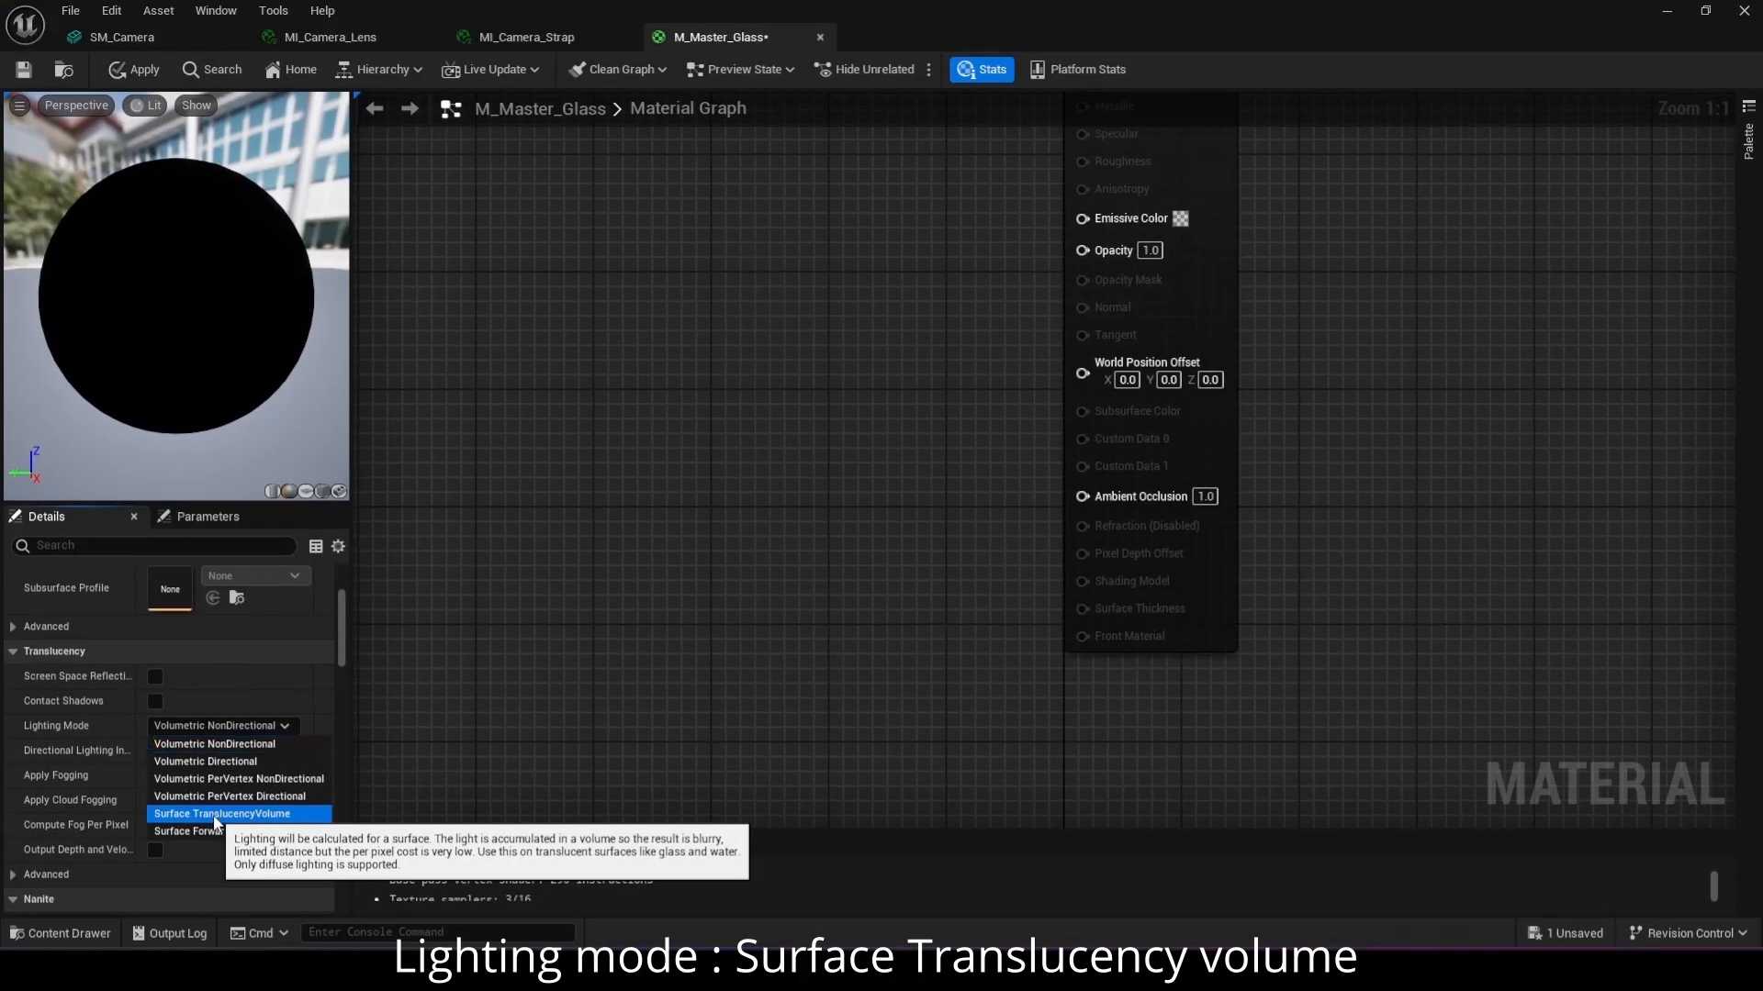
click(372, 684)
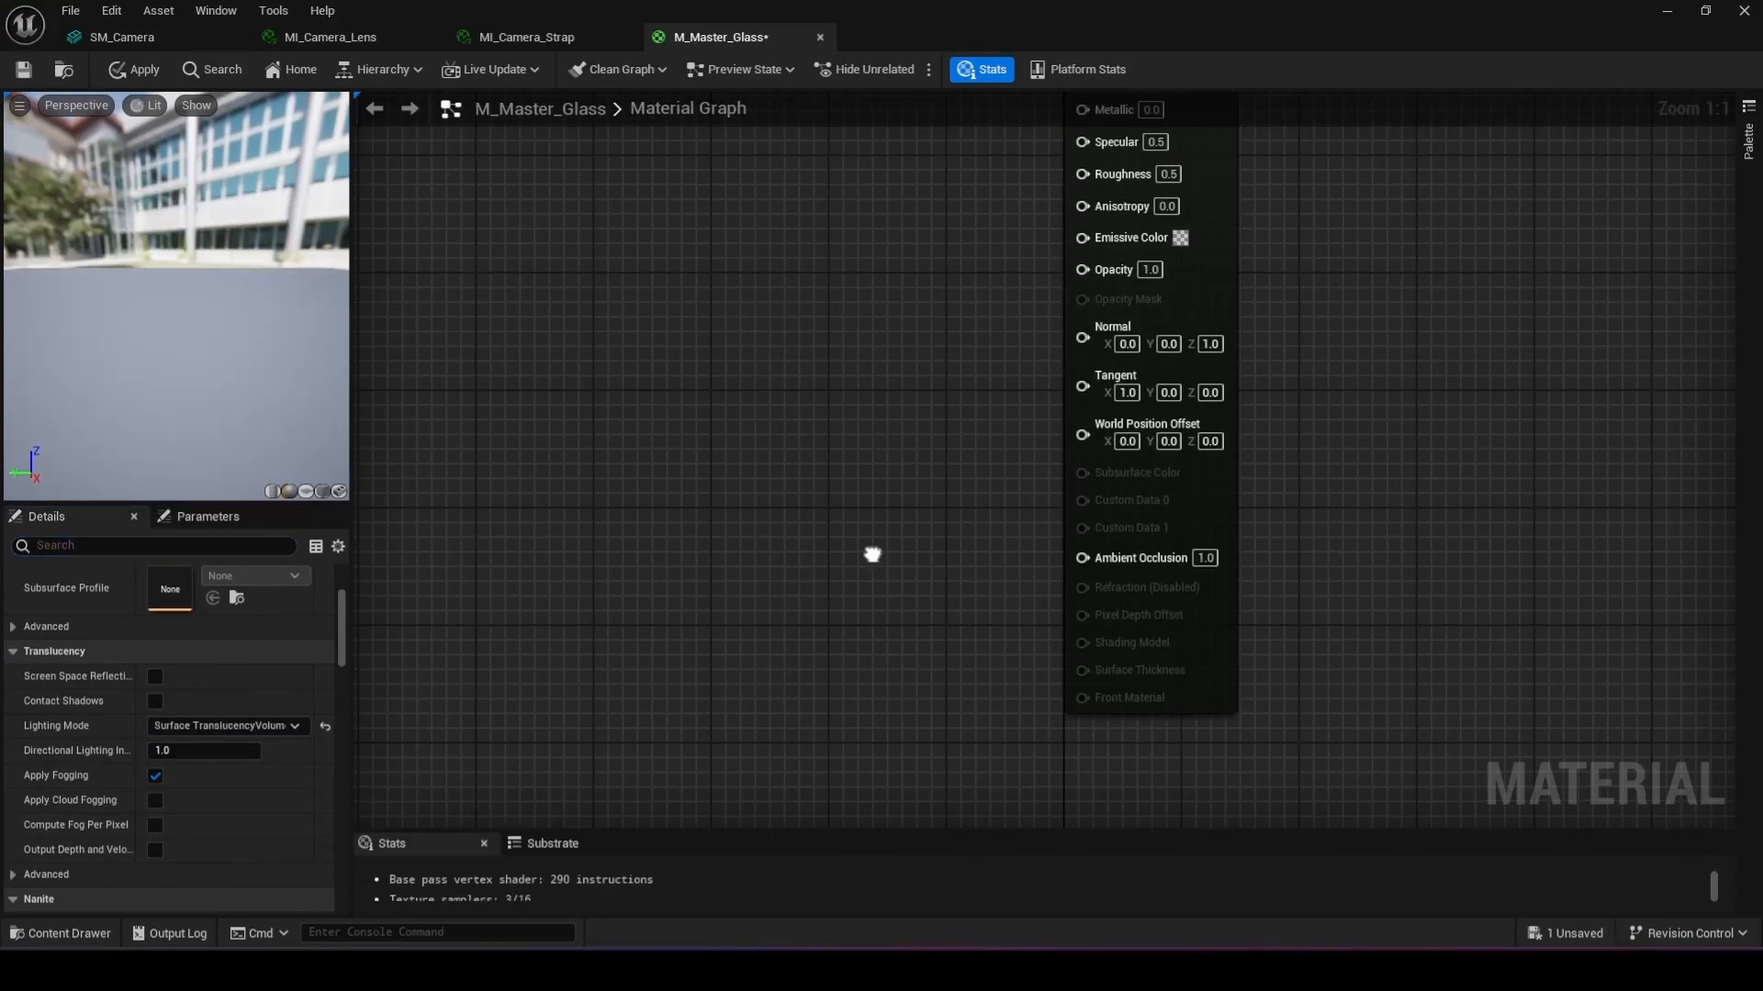
key(Home)
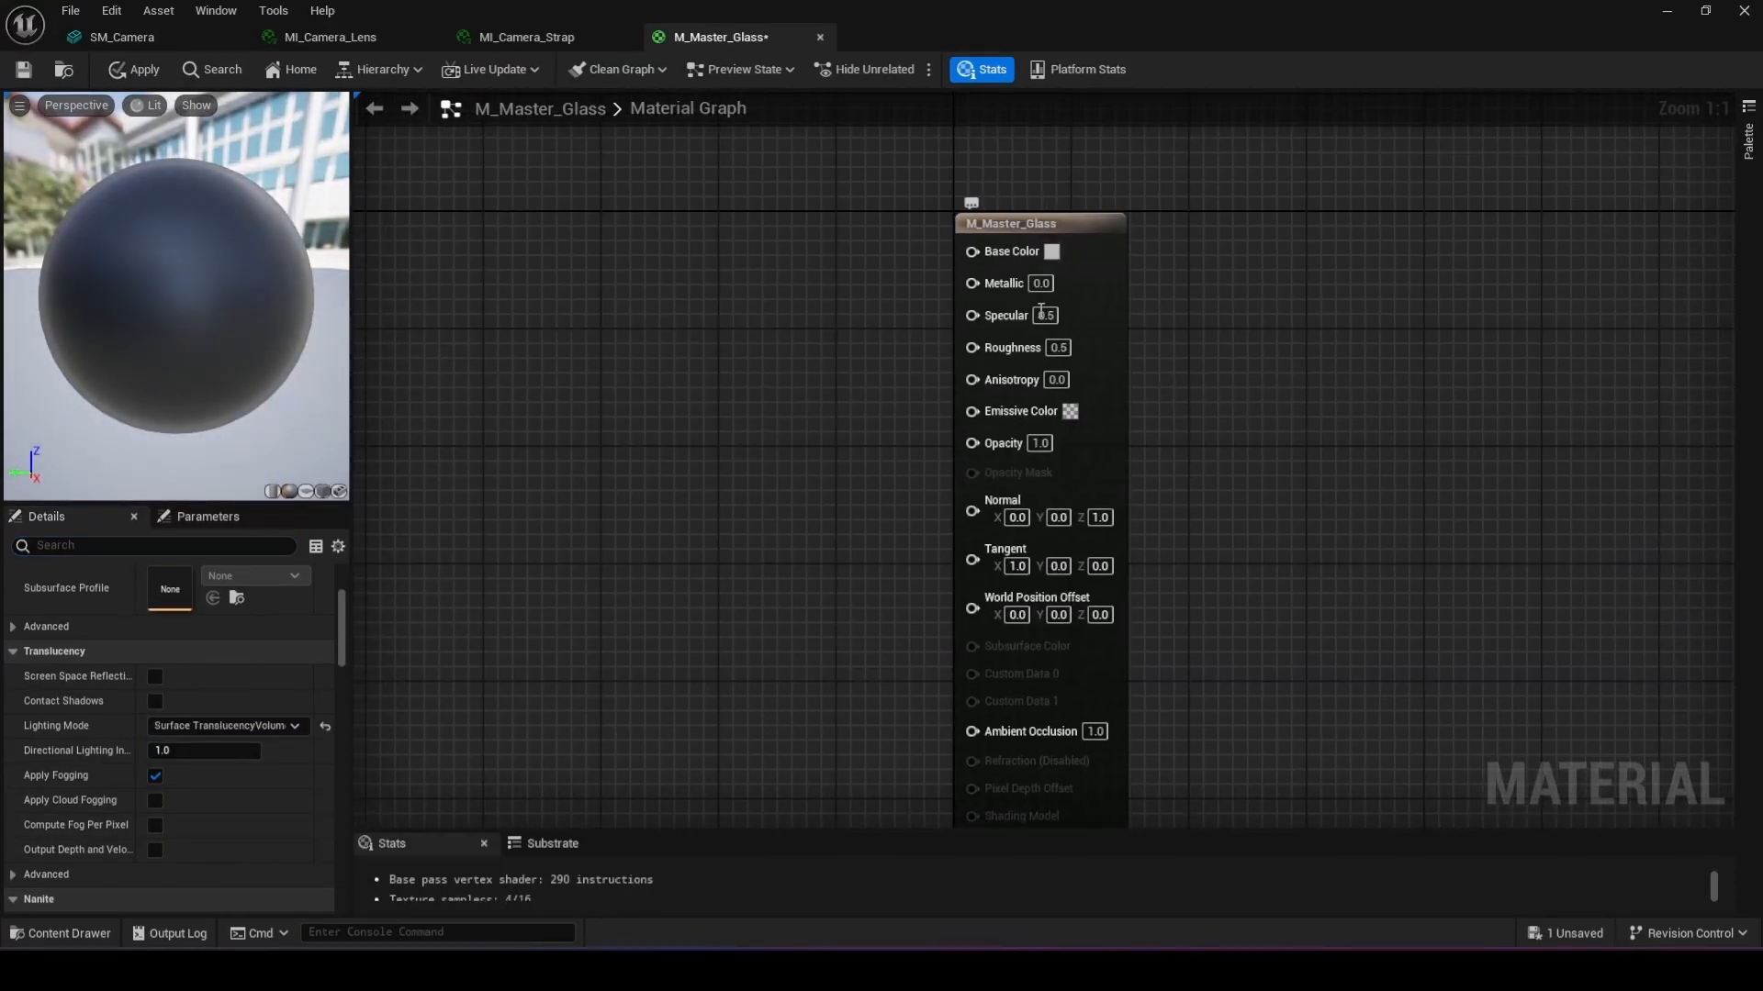
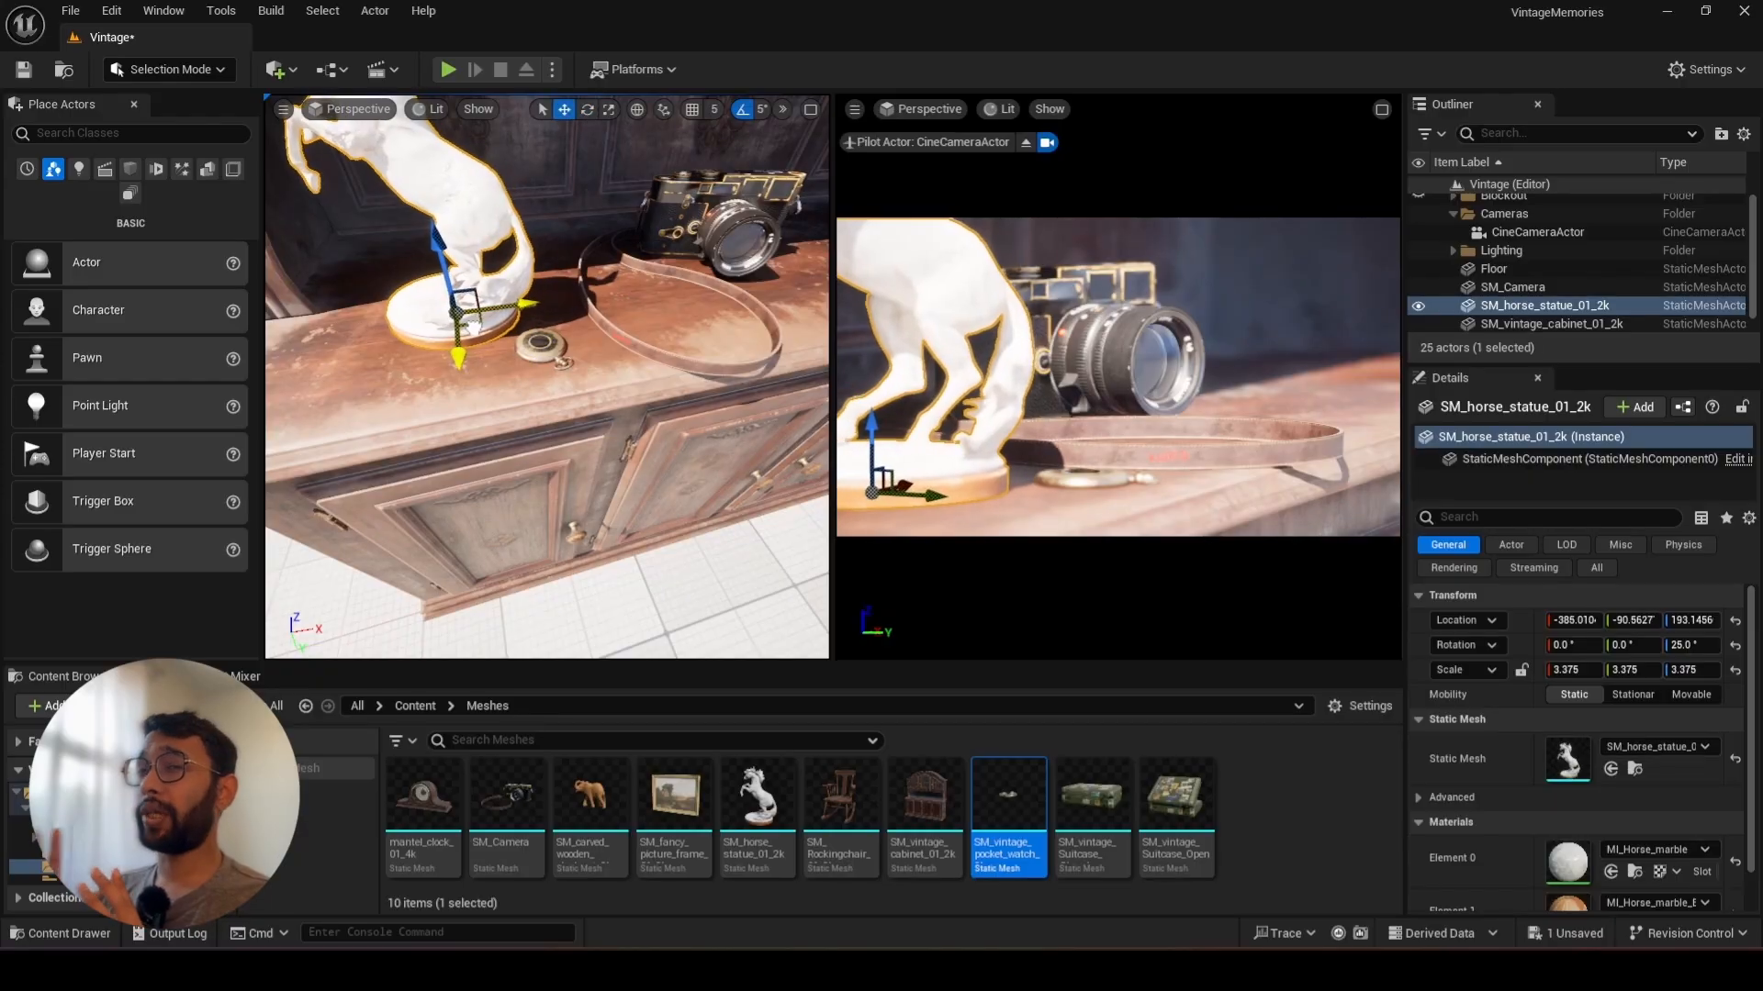
Adjust the camera's position on the cabinet top and rotate the mantel clock behind it to 5° about Z
click(702, 229)
drag(720, 299, 737, 283)
right_drag(588, 395, 621, 349)
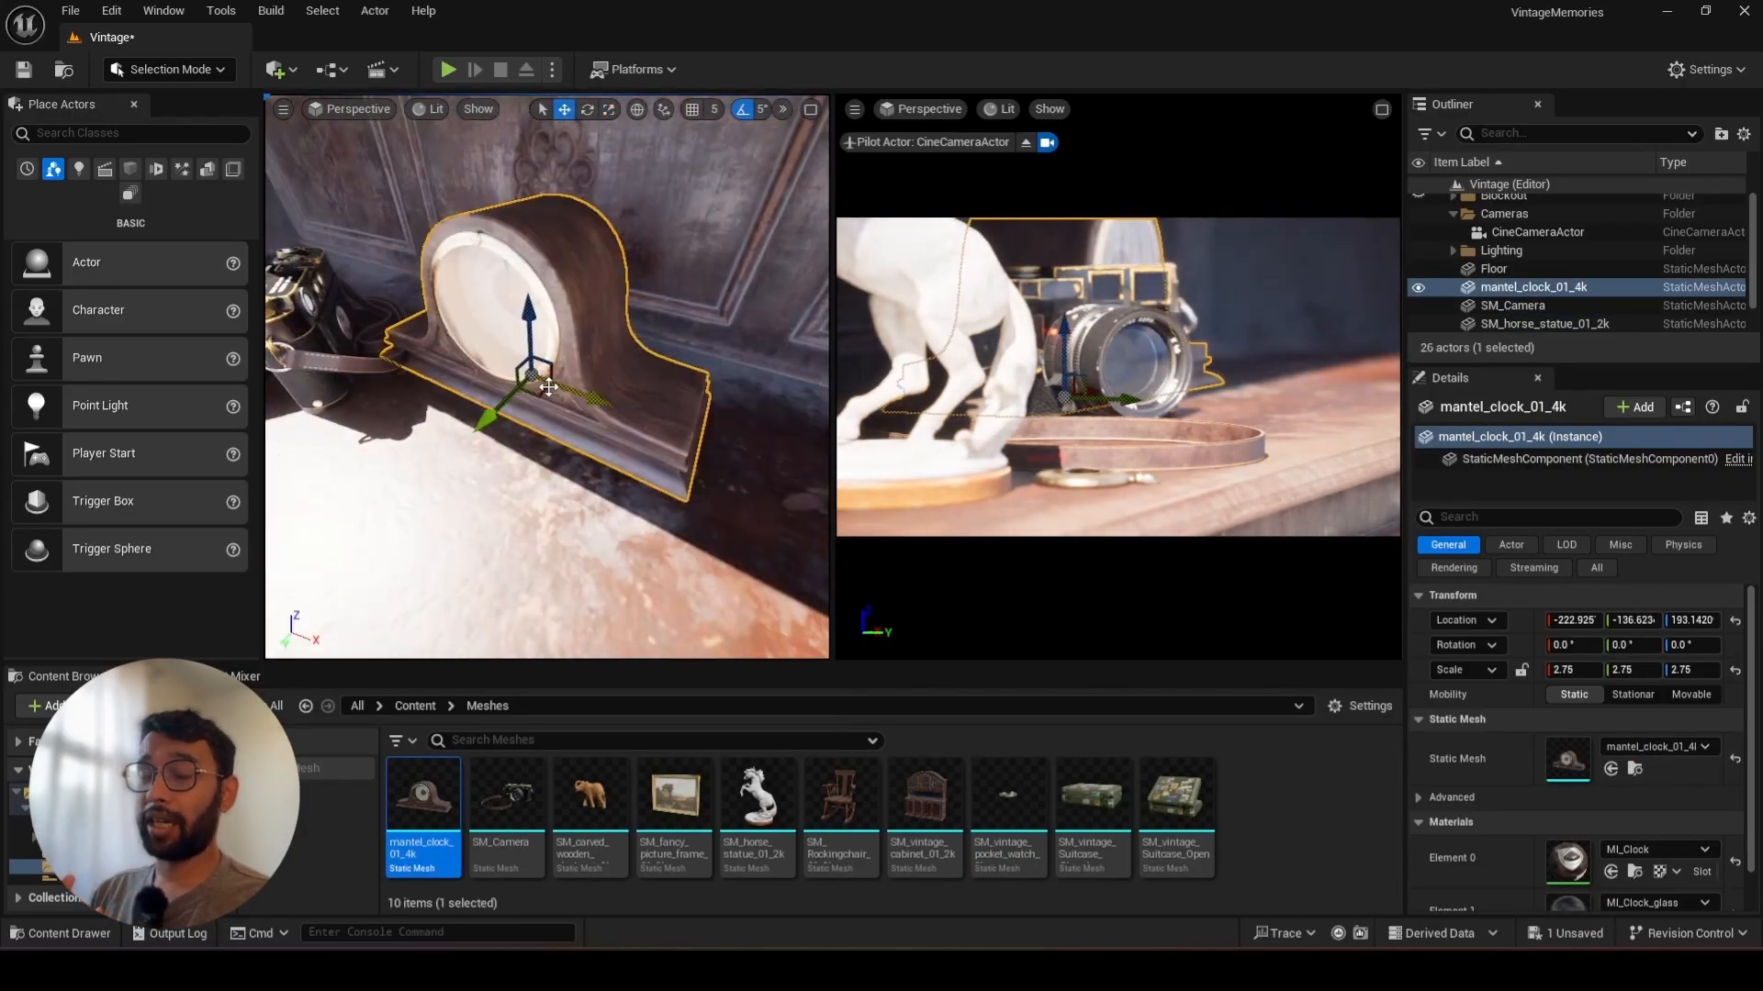
key(e)
drag(643, 367, 588, 290)
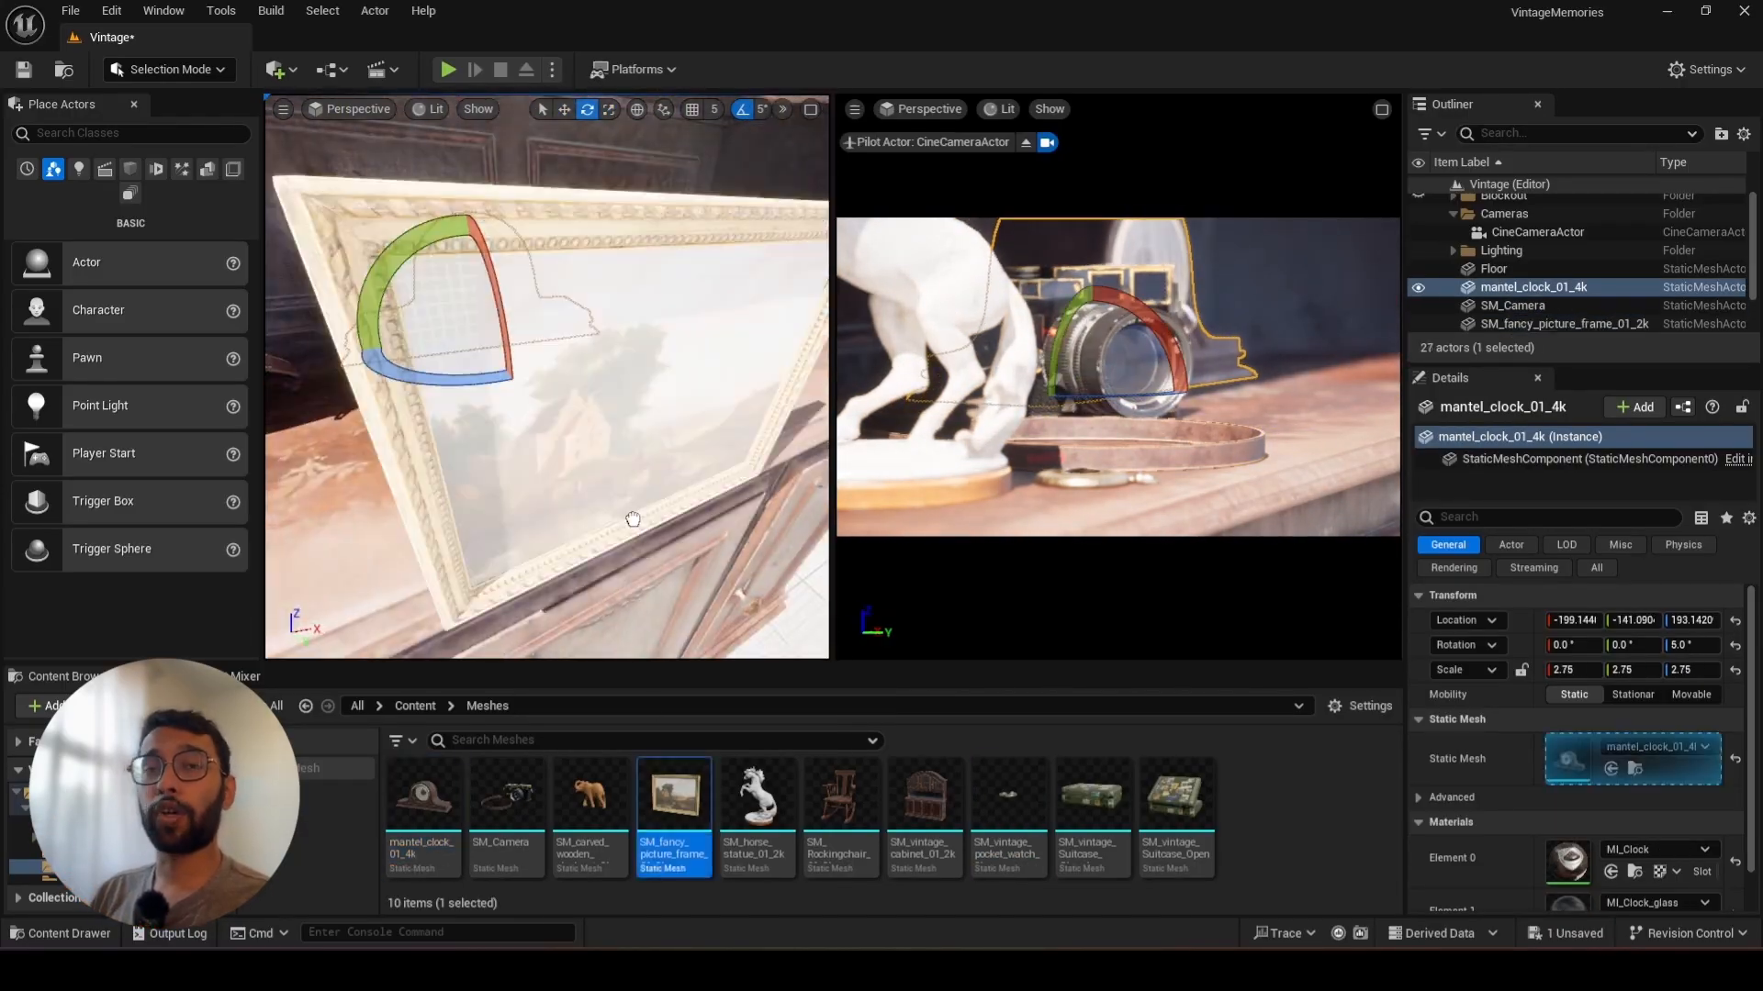
Position the fancy picture frame beside the mantel clock, rotated to 35° about Z, and adjust the closed suitcase on the floor beside the cabinet
key(w)
right_drag(629, 512, 664, 493)
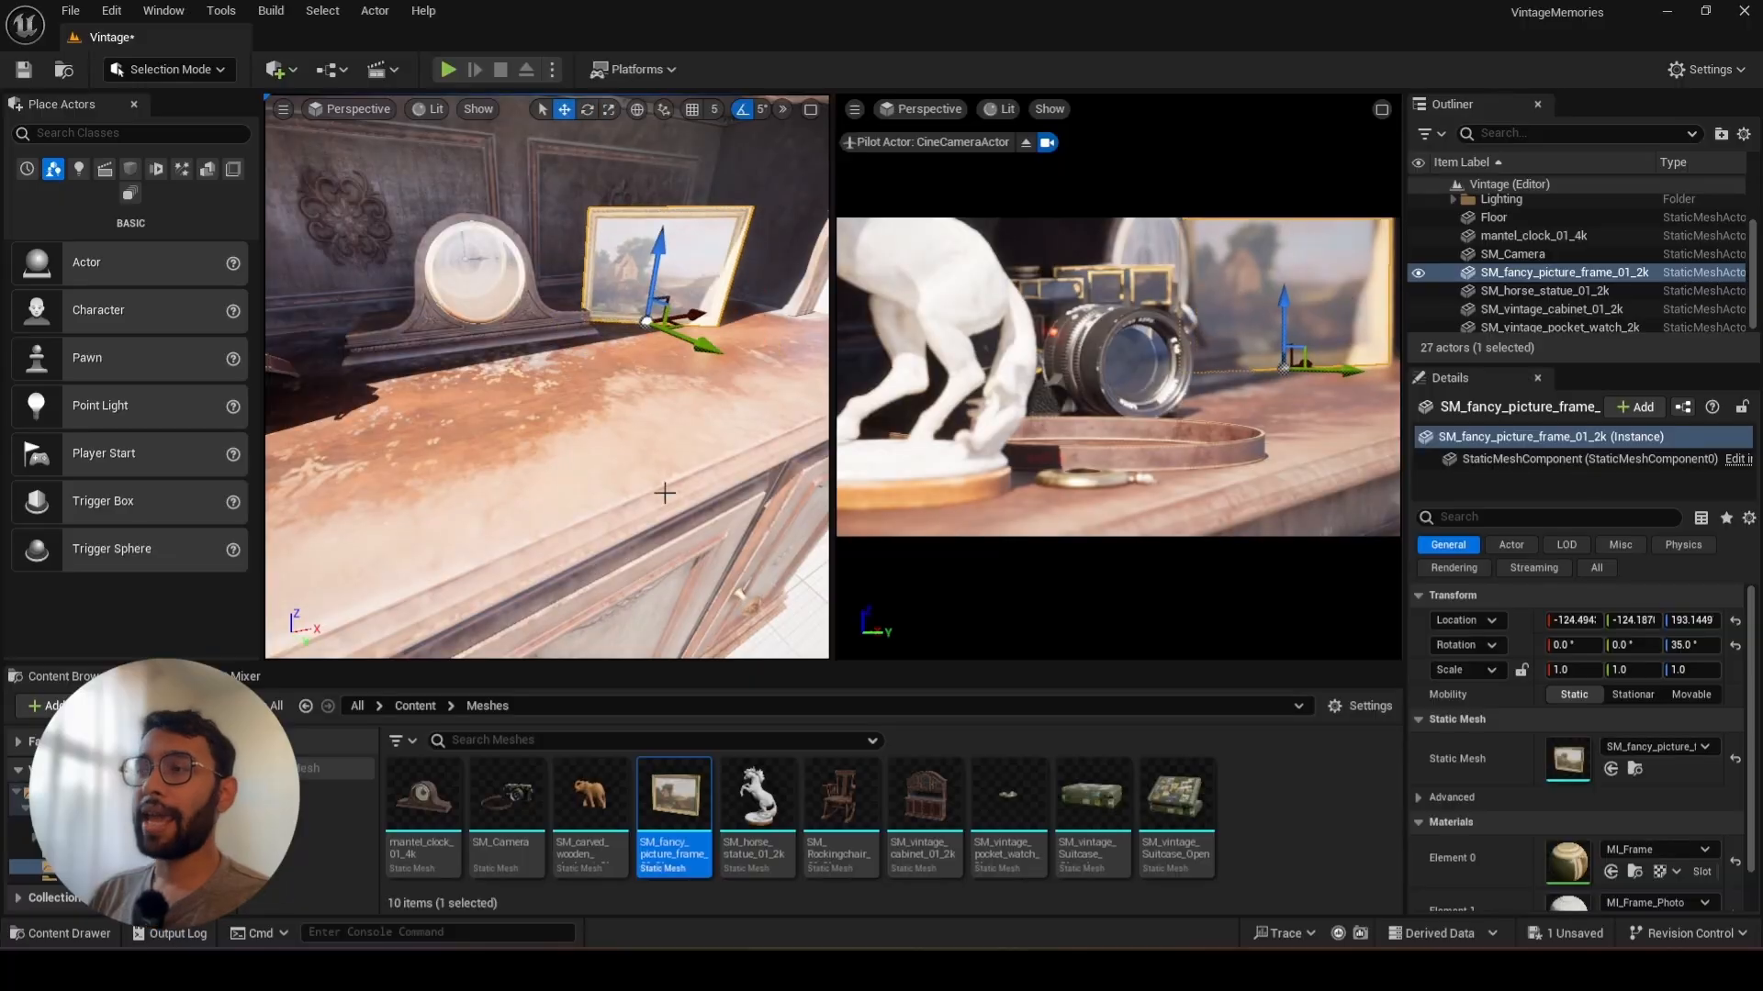
key(e)
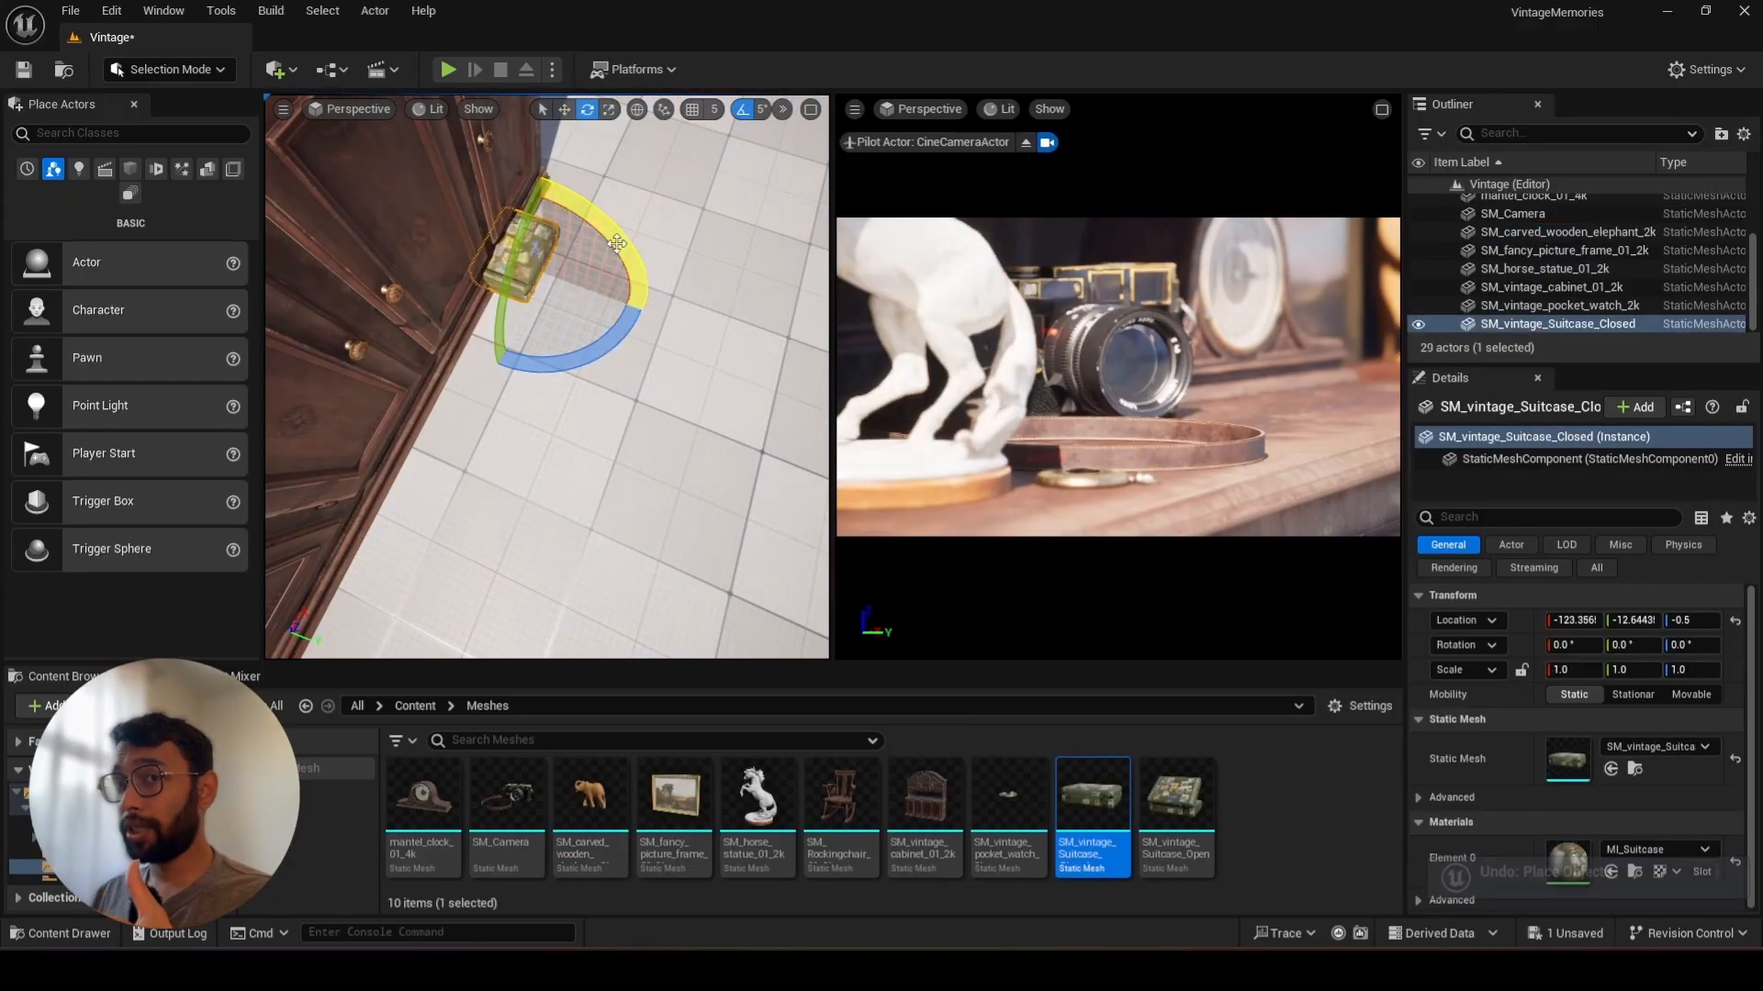
key(r)
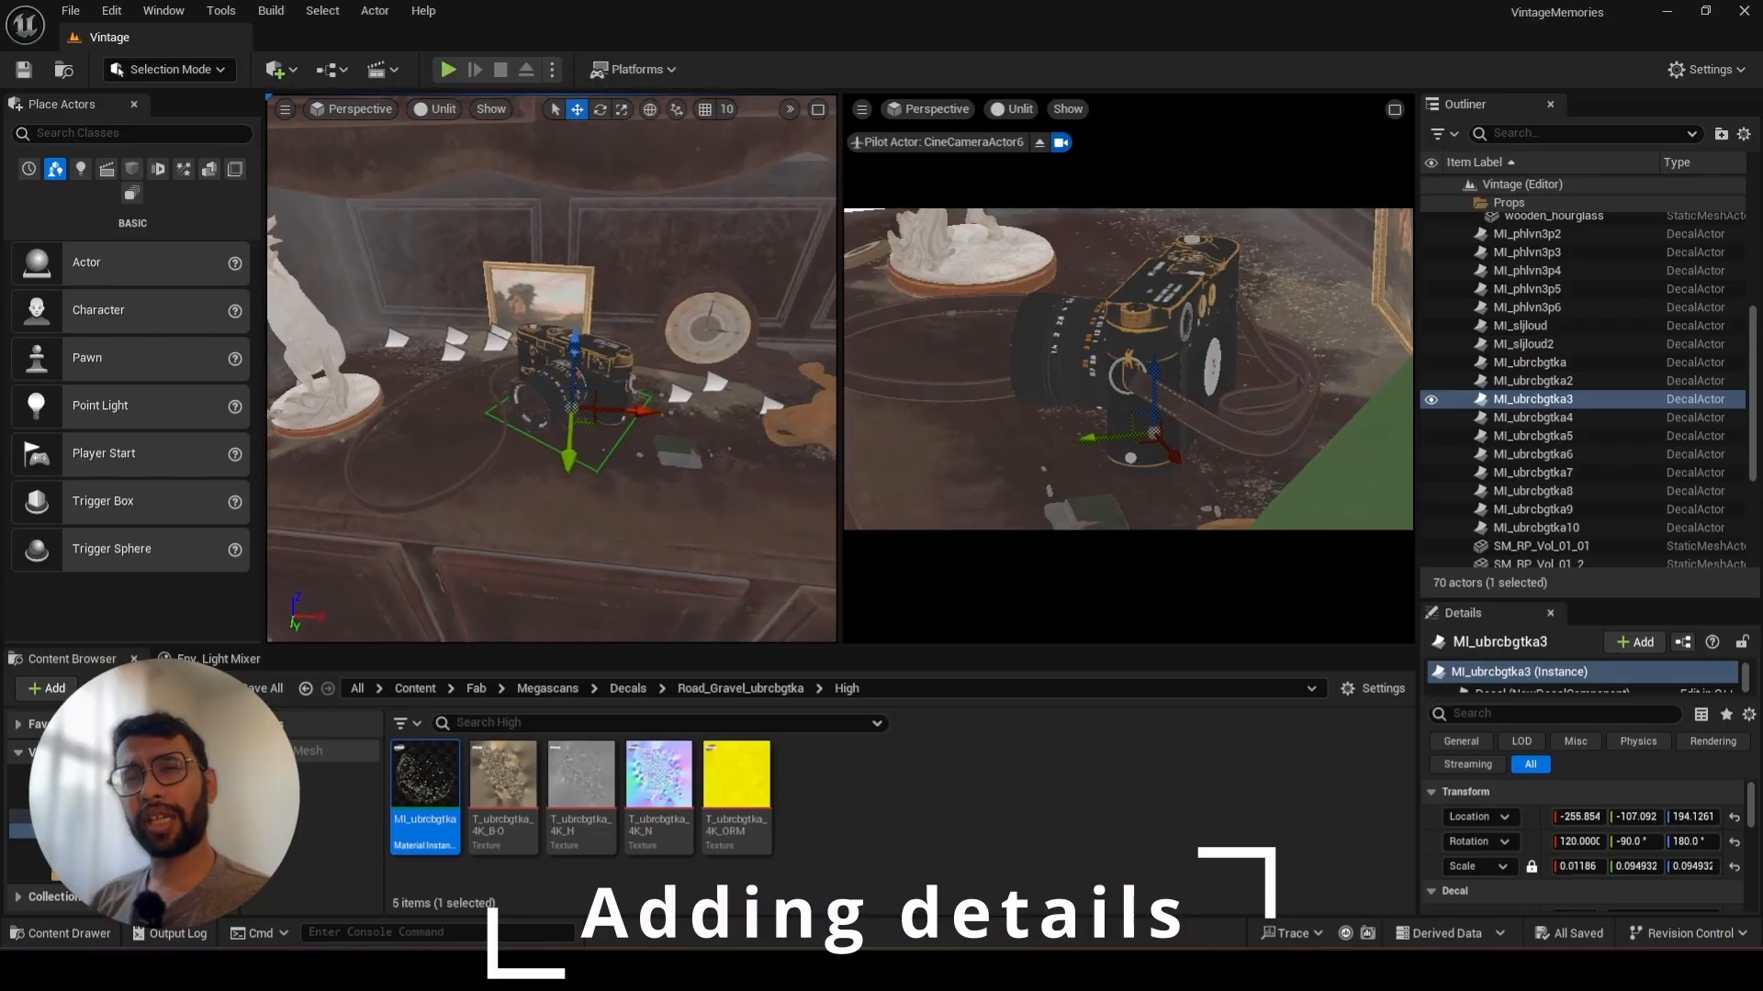
Duplicate the small rock beside the green book toward the camera and rotate the copy by -110°
mouse_move(551, 367)
right_down()
mouse_move(588, 386)
mouse_move(539, 398)
right_up()
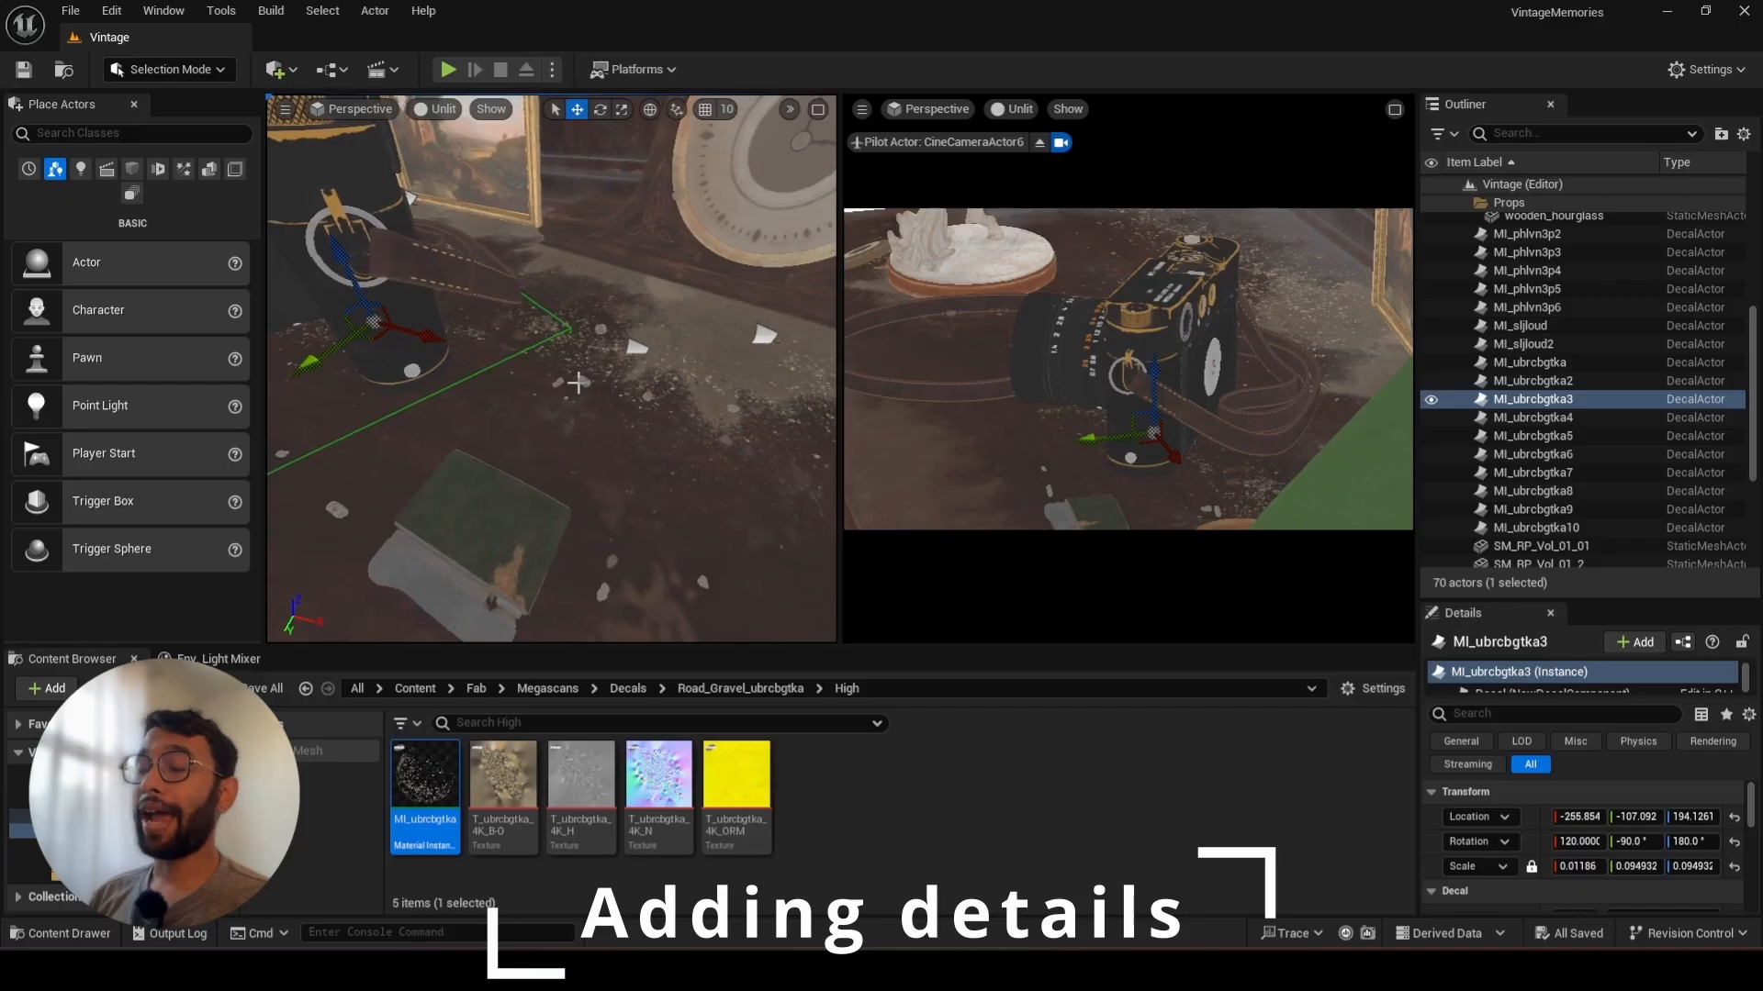
click(586, 380)
right_drag(645, 422, 633, 431)
click(584, 470)
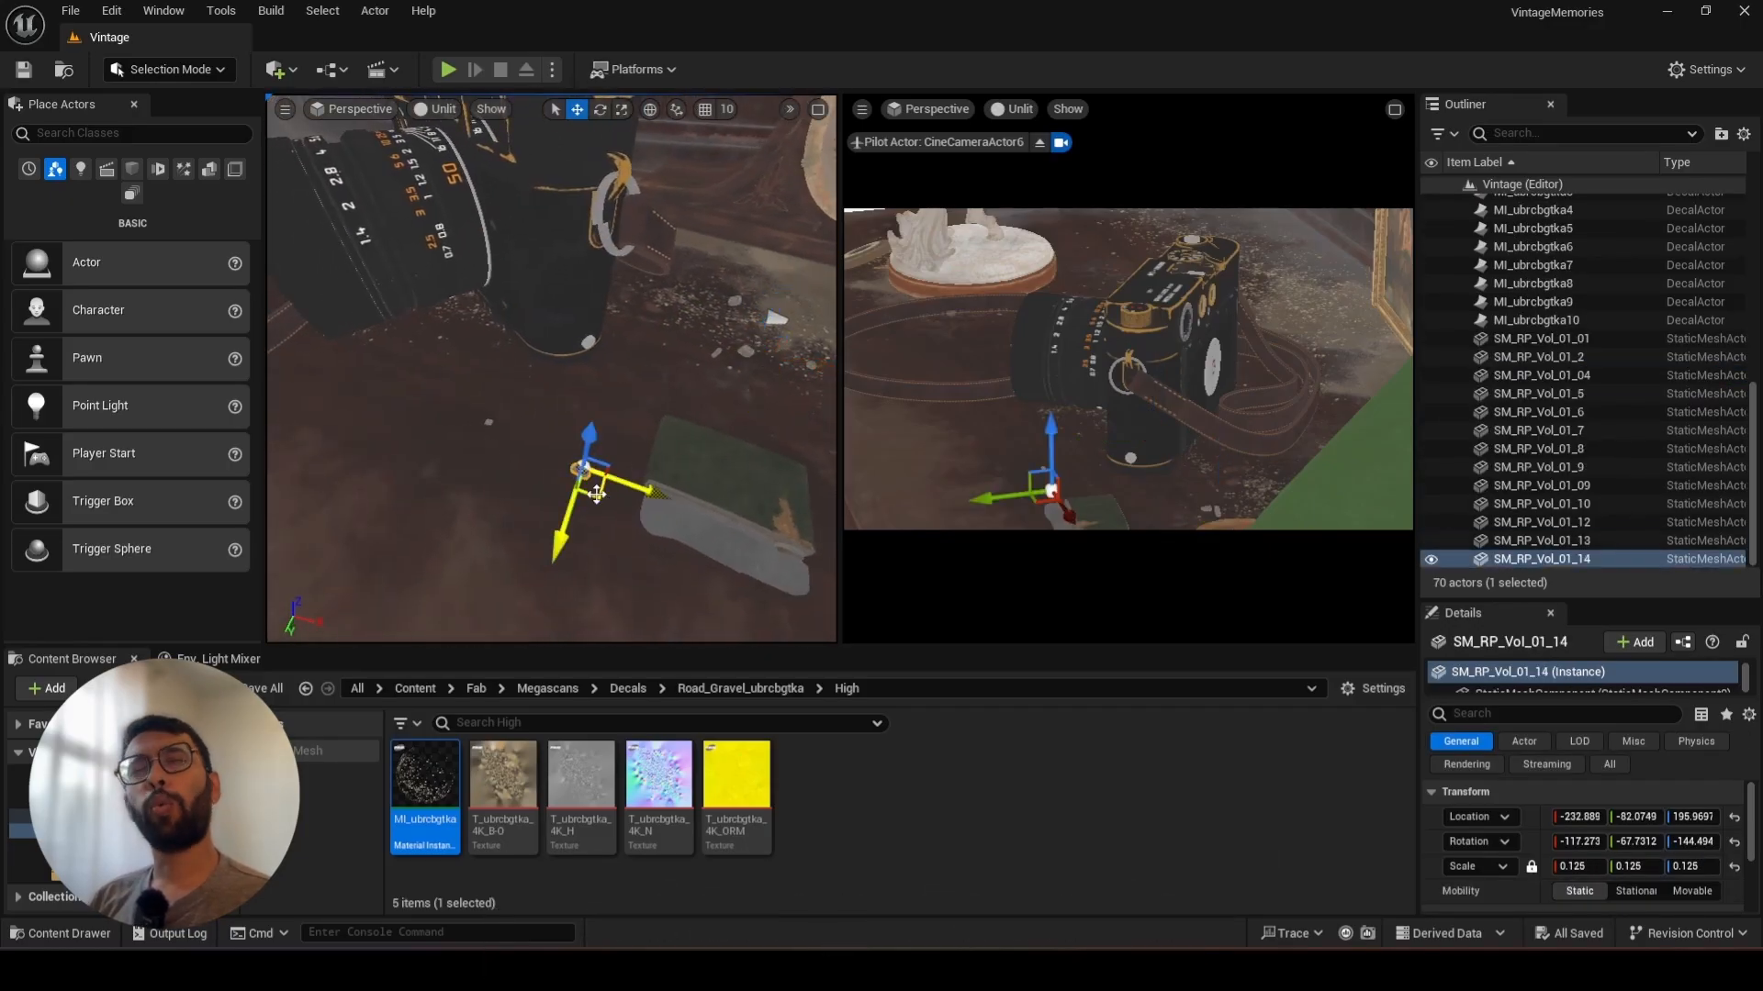
alt+drag(597, 494, 584, 380)
key(e)
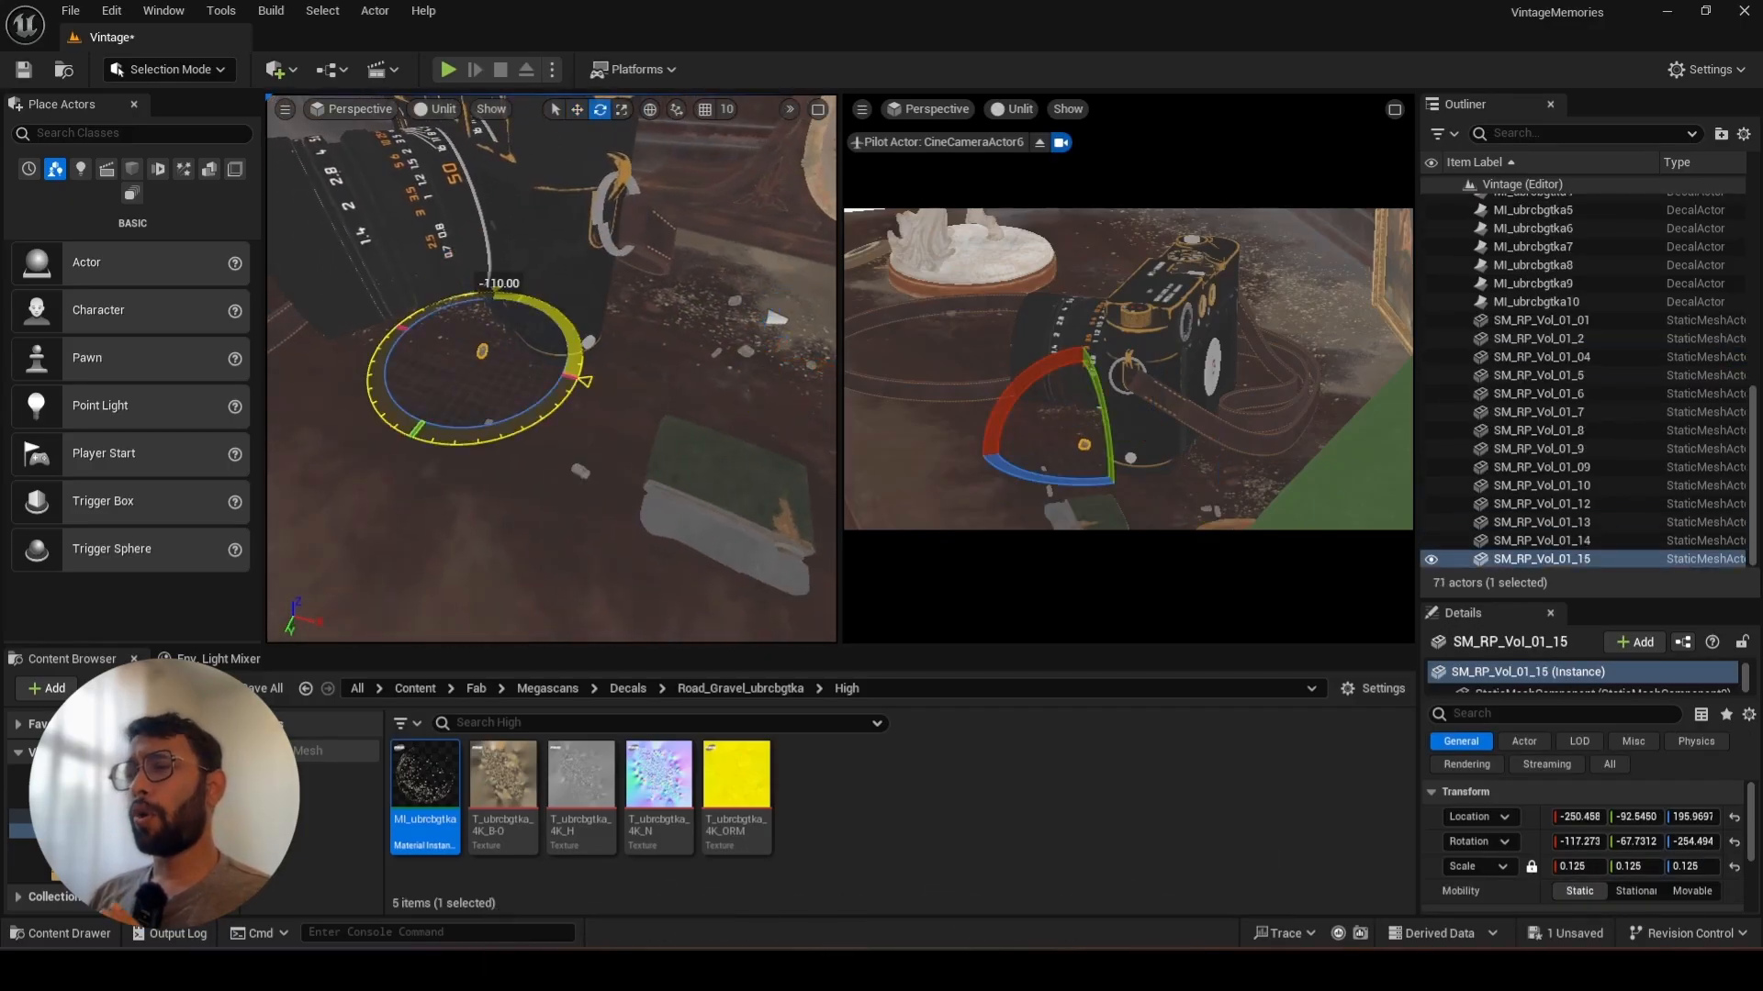
Duplicate the rotated rock next to the camera lens and copy the smaller rock SM_RP_Vol_01_04 toward the camera's base
right_drag(507, 395, 450, 391)
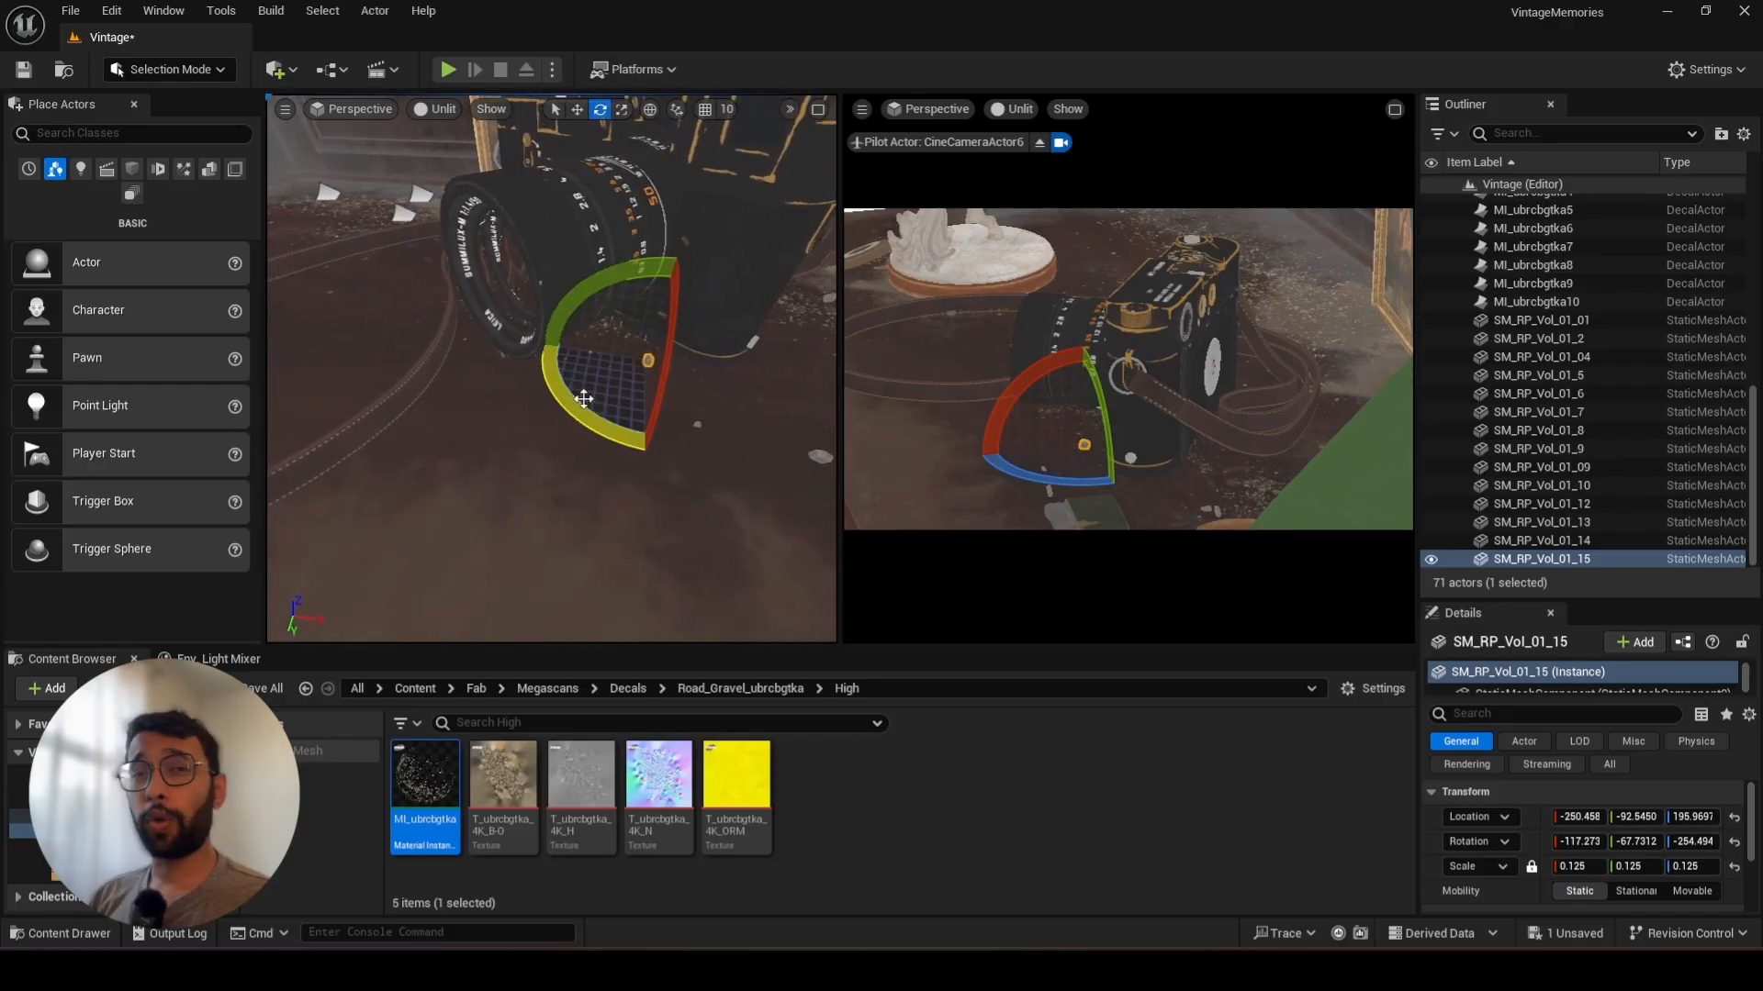
key(w)
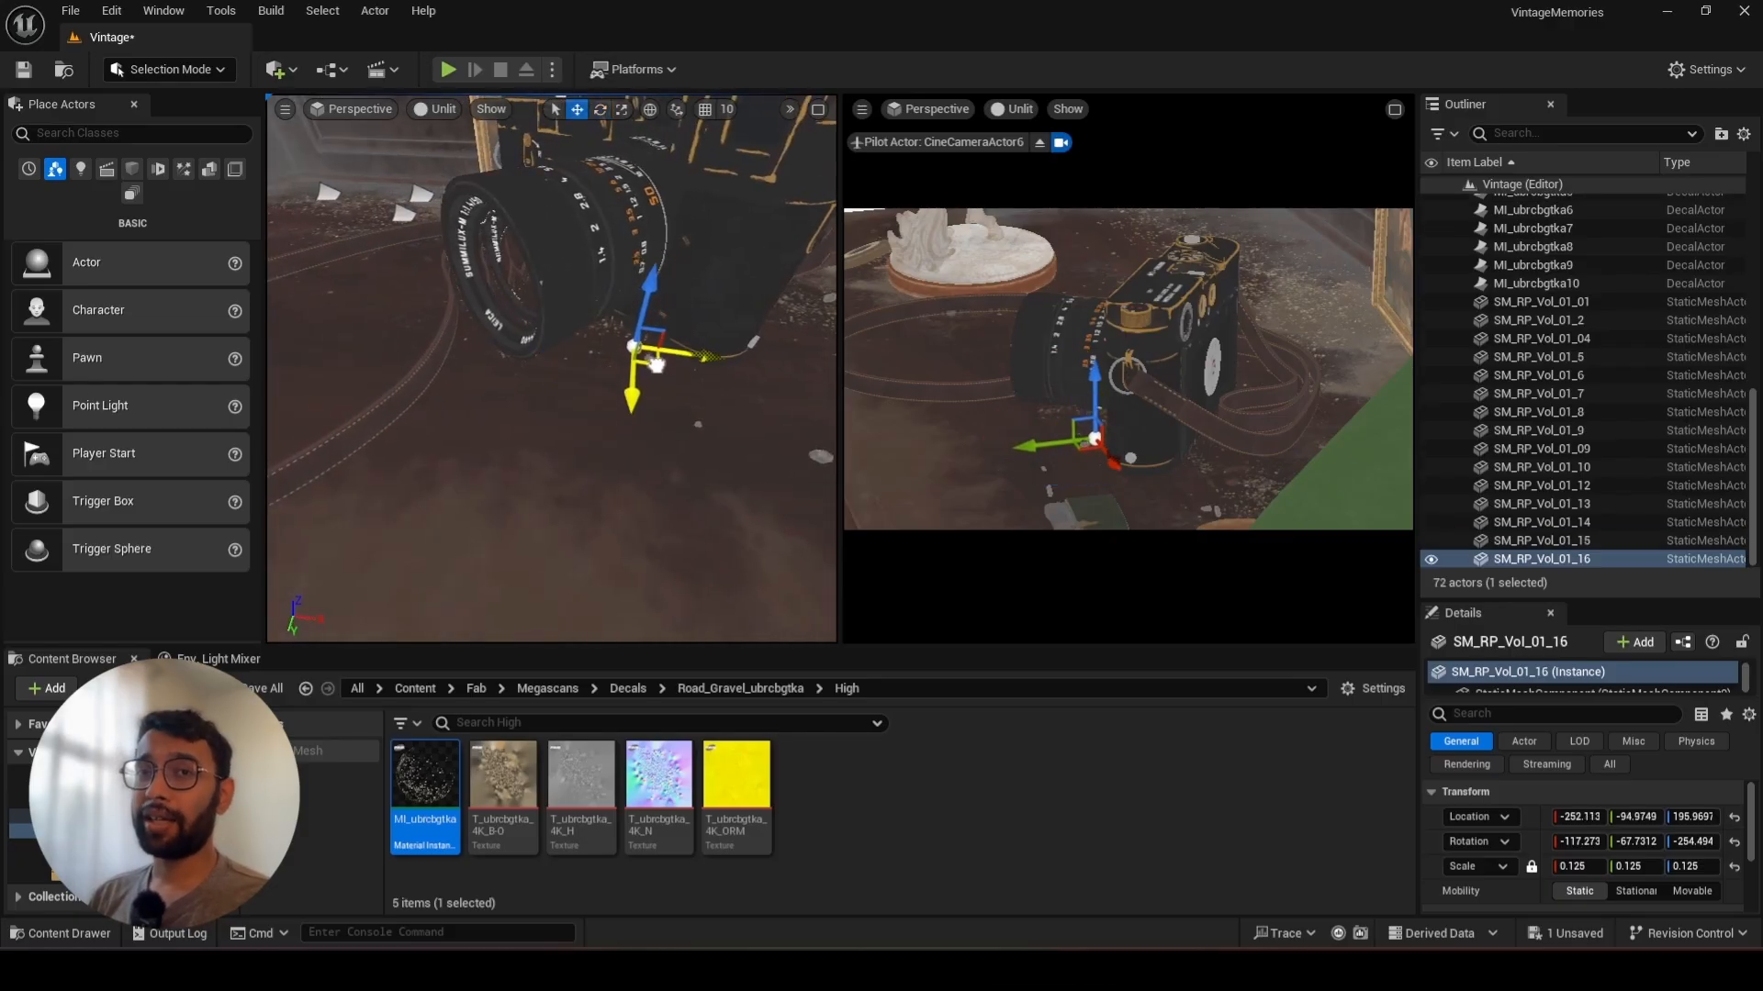
alt+drag(656, 365, 644, 349)
click(700, 439)
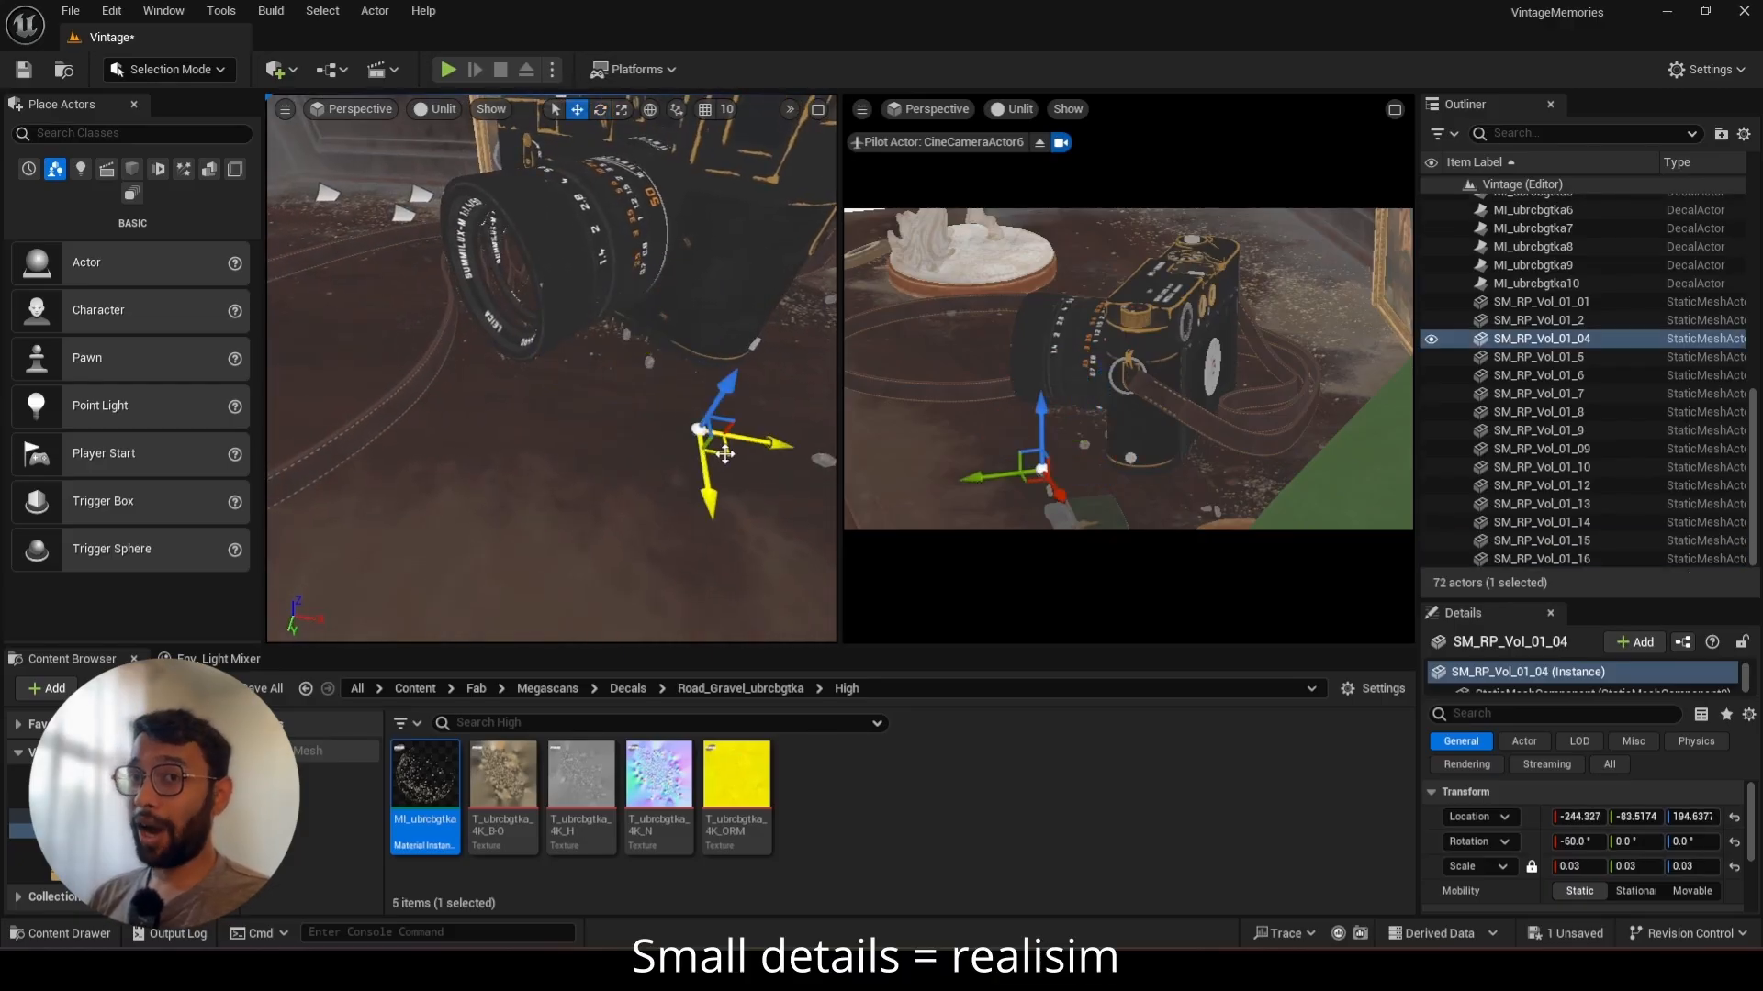
alt+drag(725, 453, 675, 386)
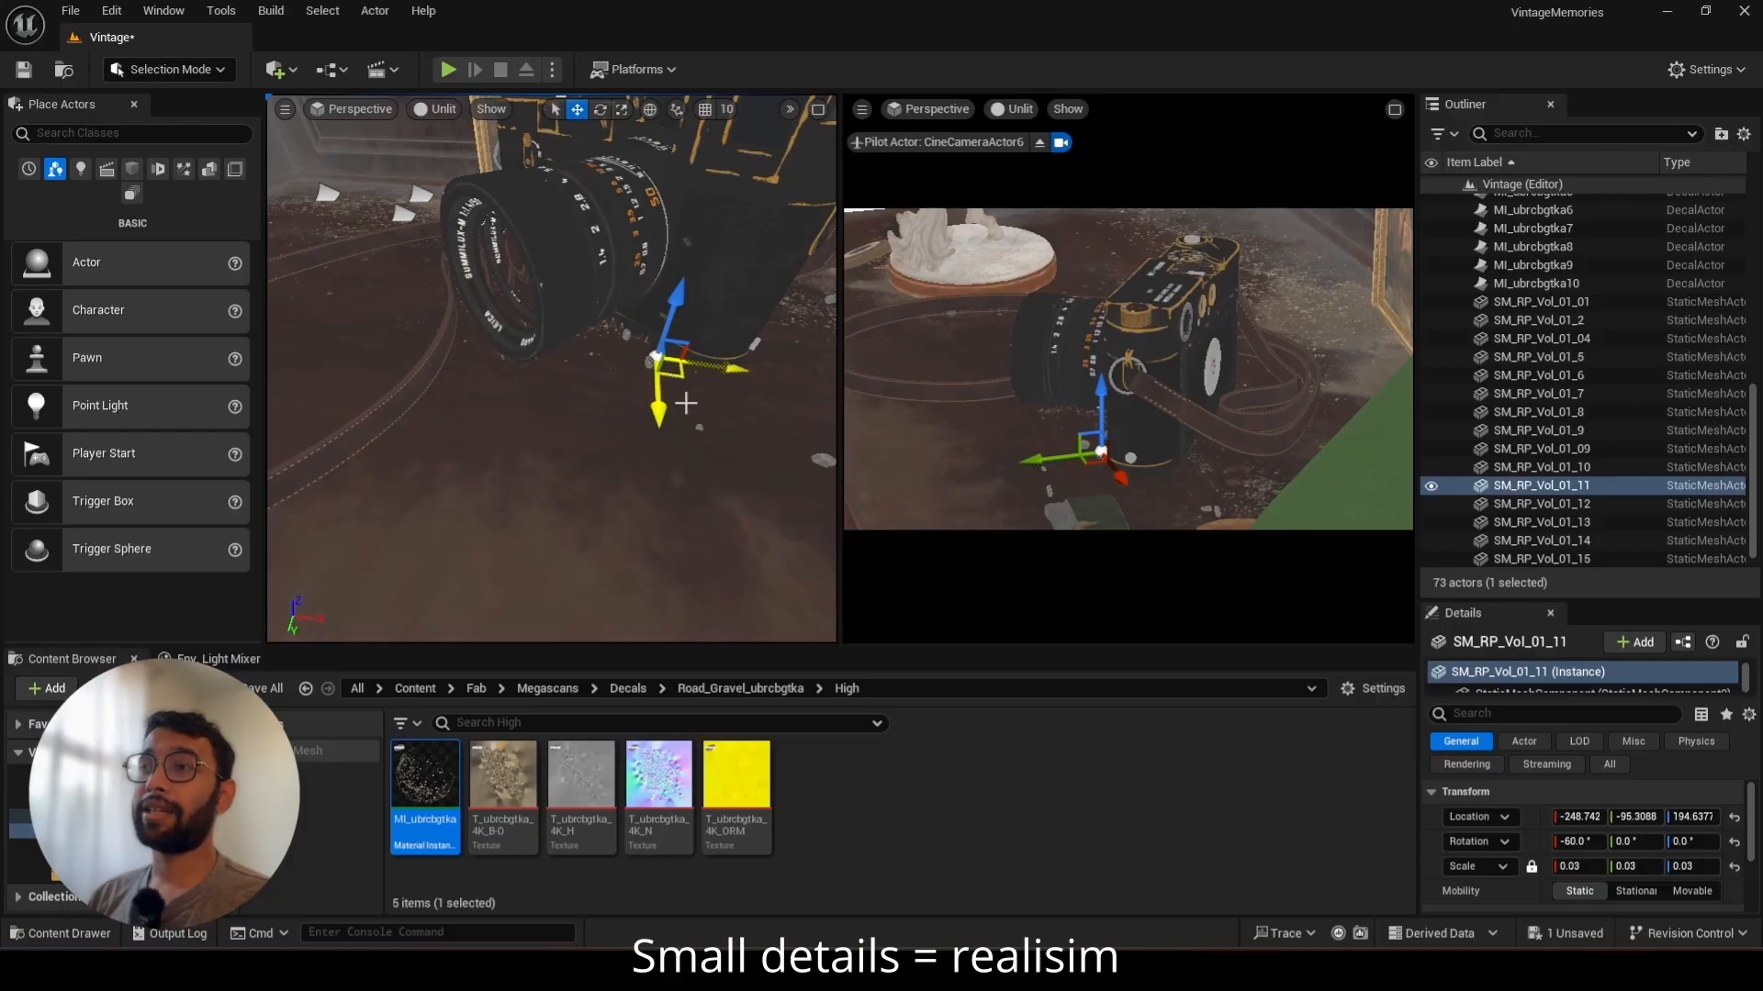
Rotate the rock beside the green book by 60° and duplicate it toward the base of the camera
right_drag(559, 434, 633, 434)
click(427, 434)
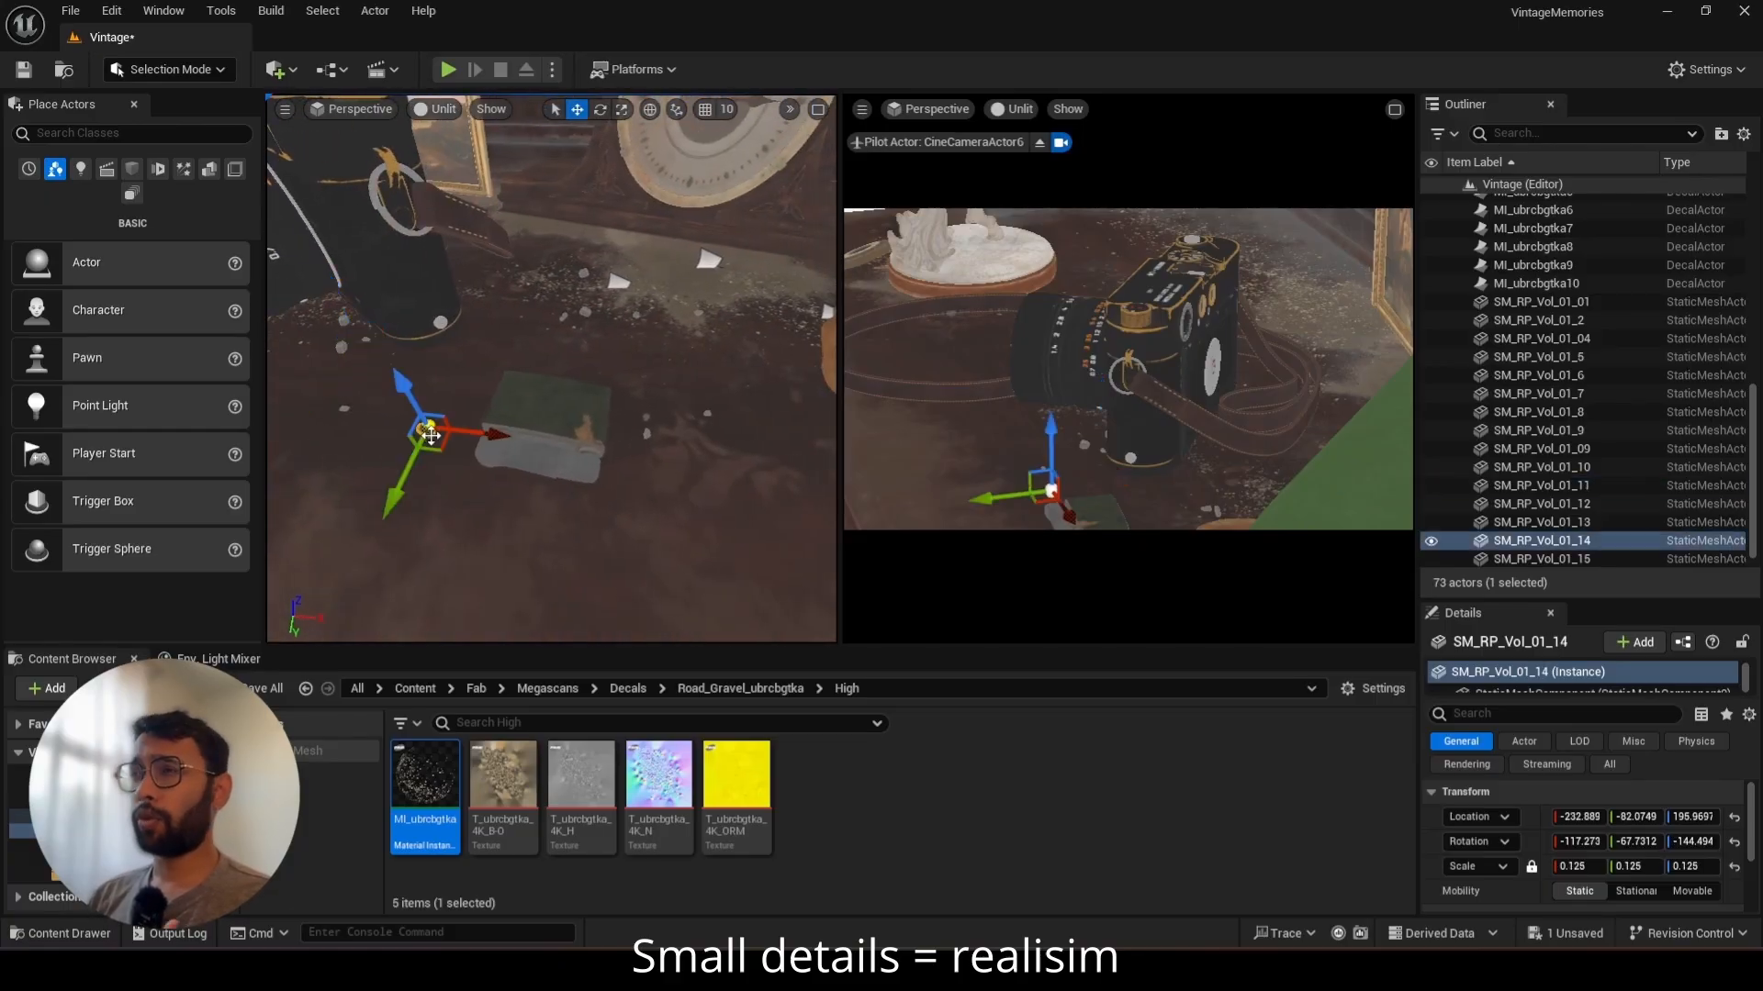
key(e)
drag(522, 431, 530, 384)
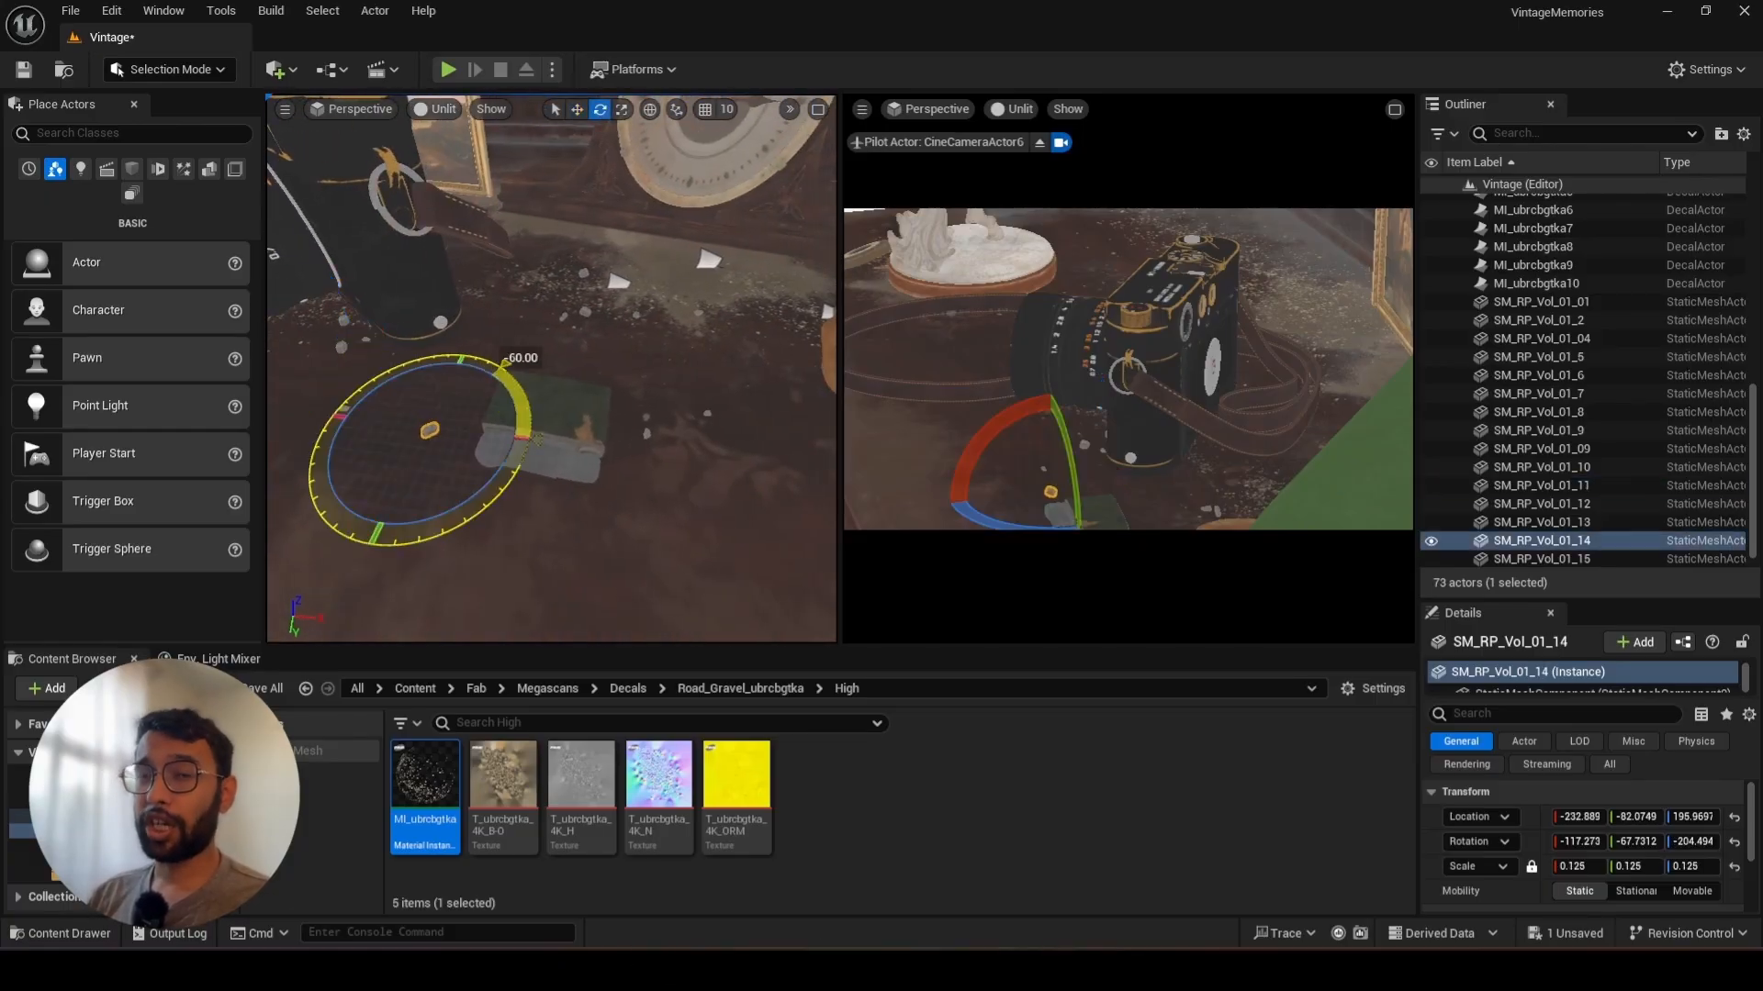
key(w)
alt+drag(439, 452, 501, 315)
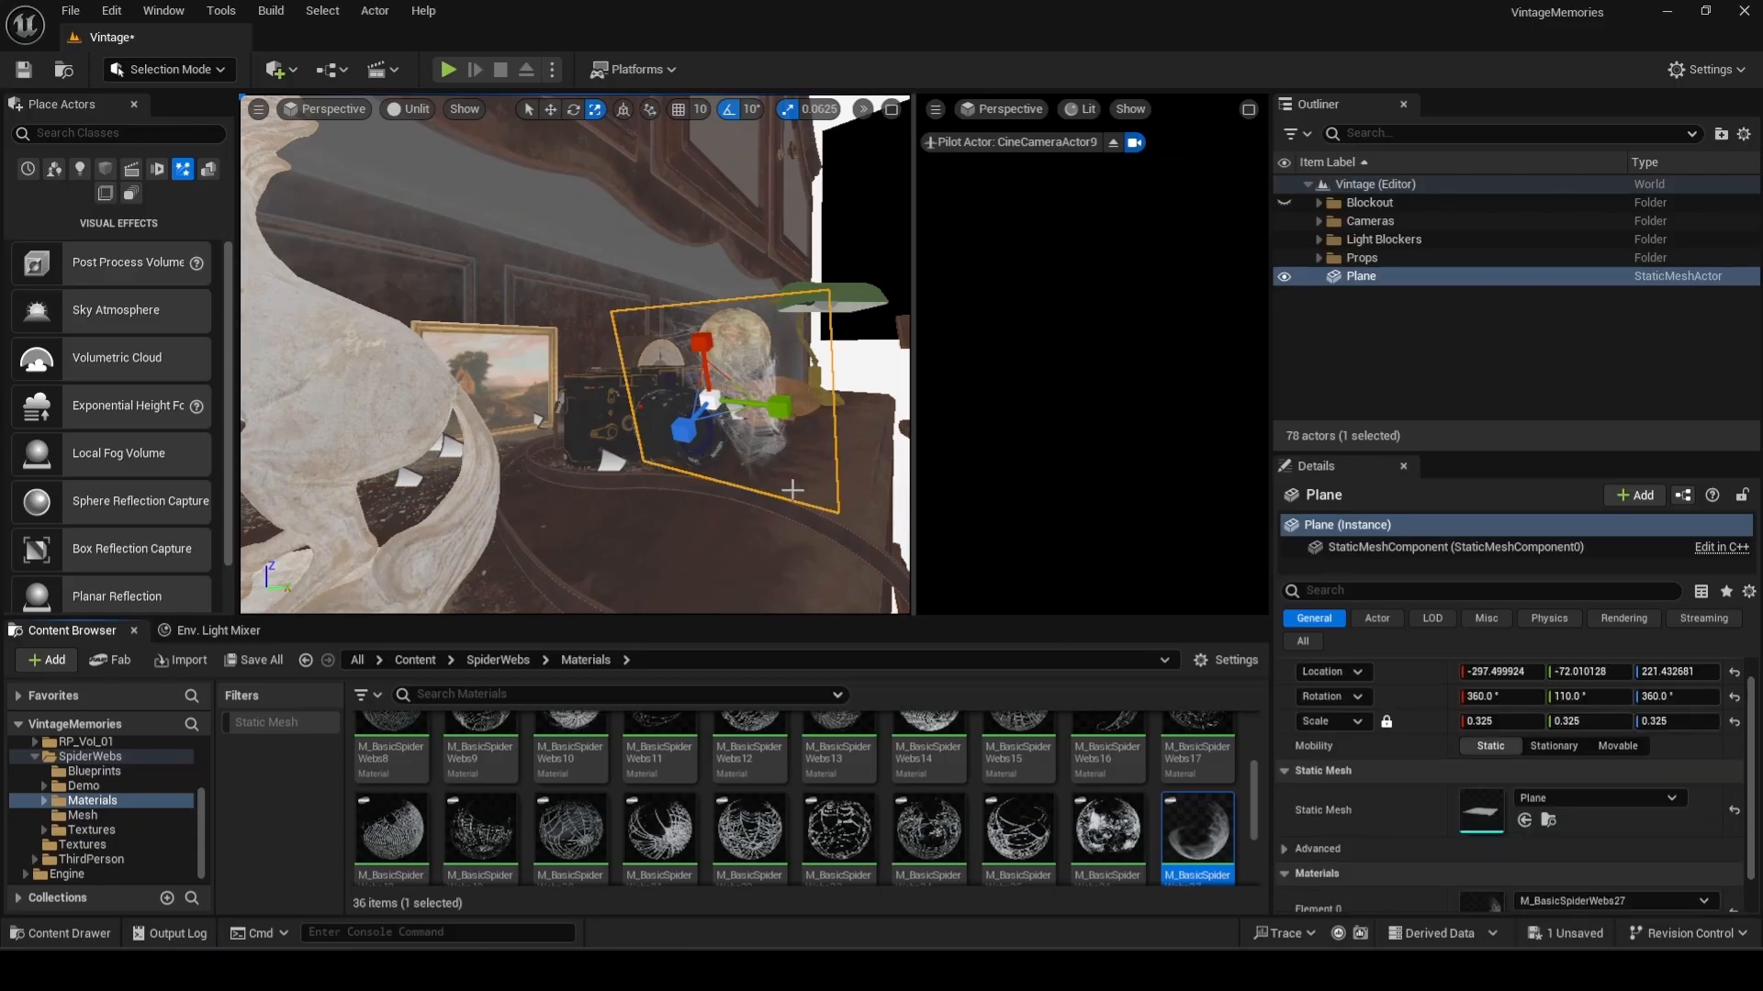
Rotate the spider web plane freely to tilt it and move it from the camera toward the horse statue
right_drag(792, 490, 870, 493)
key(e)
drag(737, 404, 805, 564)
right_drag(714, 361, 653, 389)
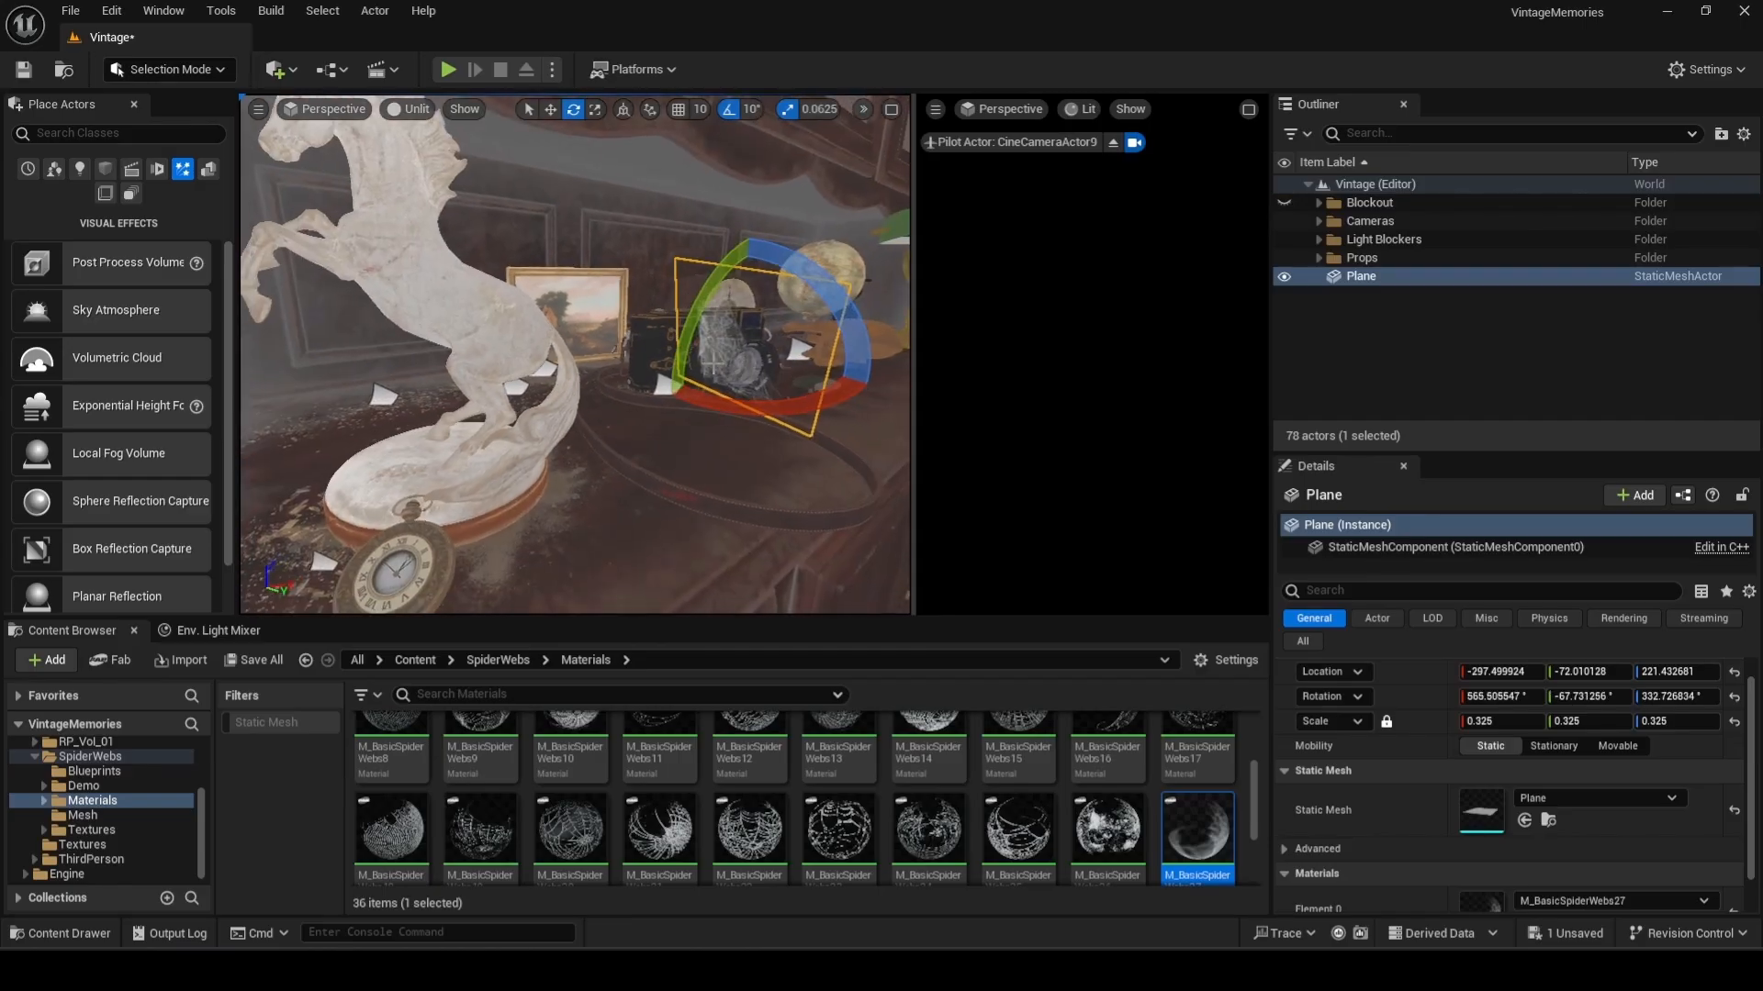
key(w)
drag(697, 377, 426, 450)
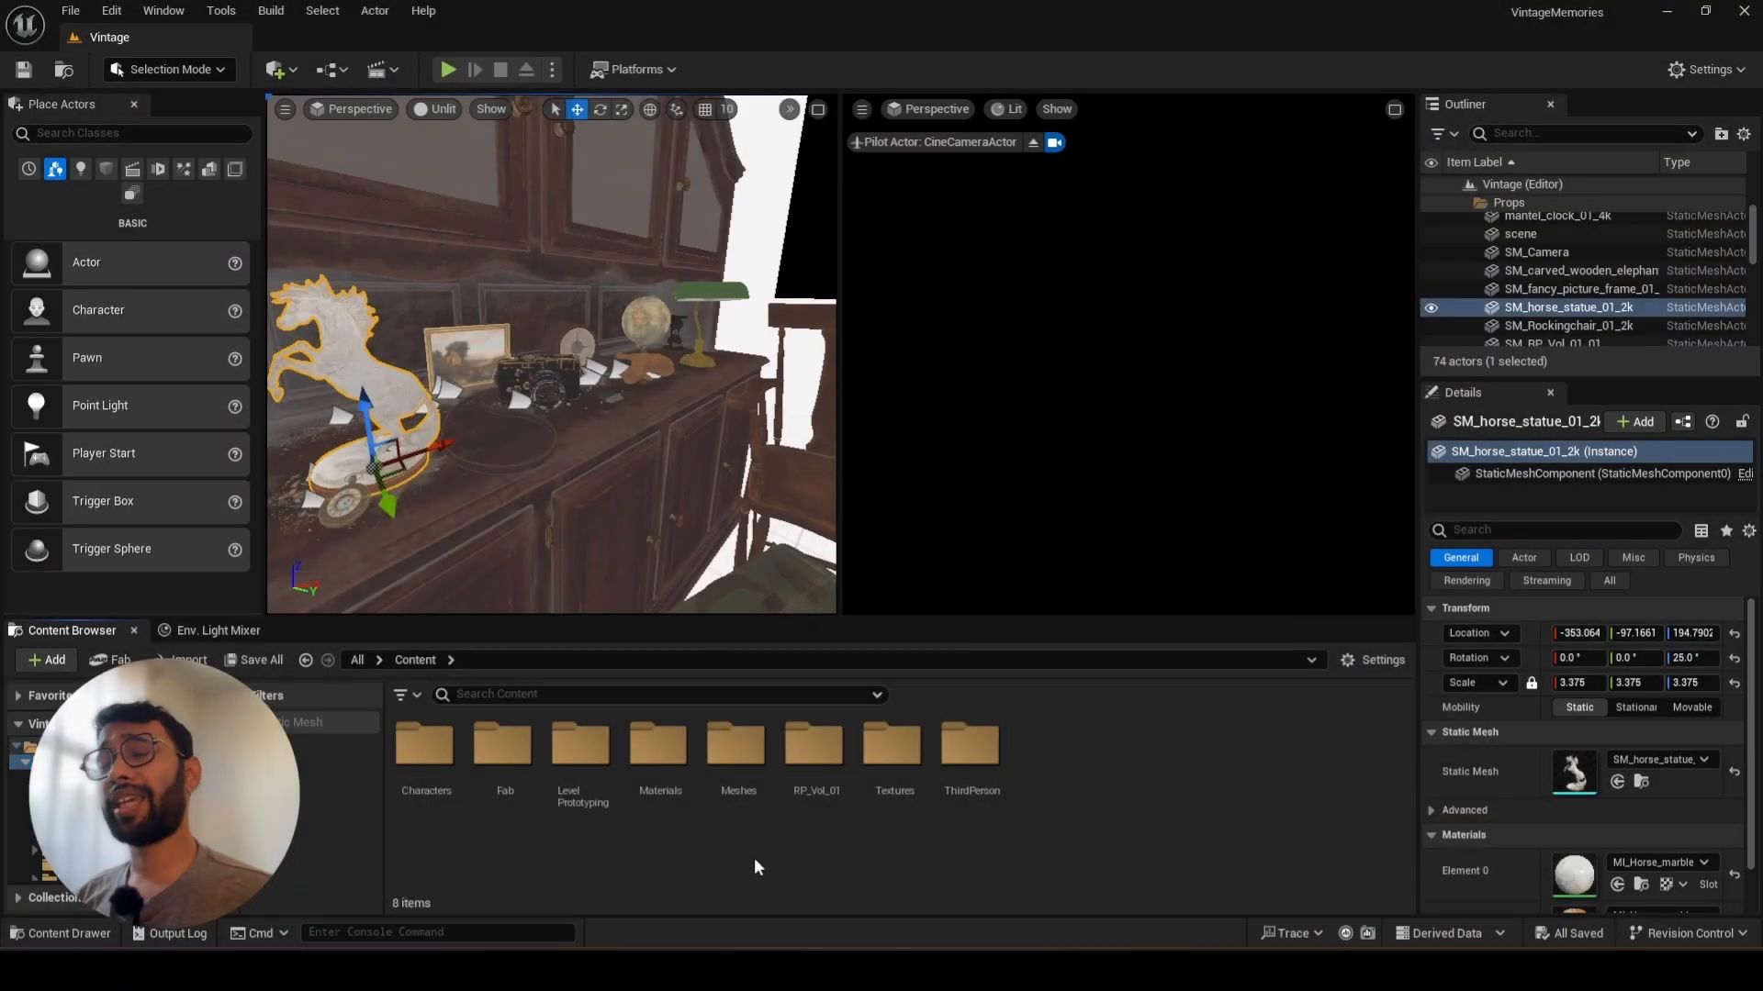
Create a new folder named HDRI in the Content folder
right_click(752, 857)
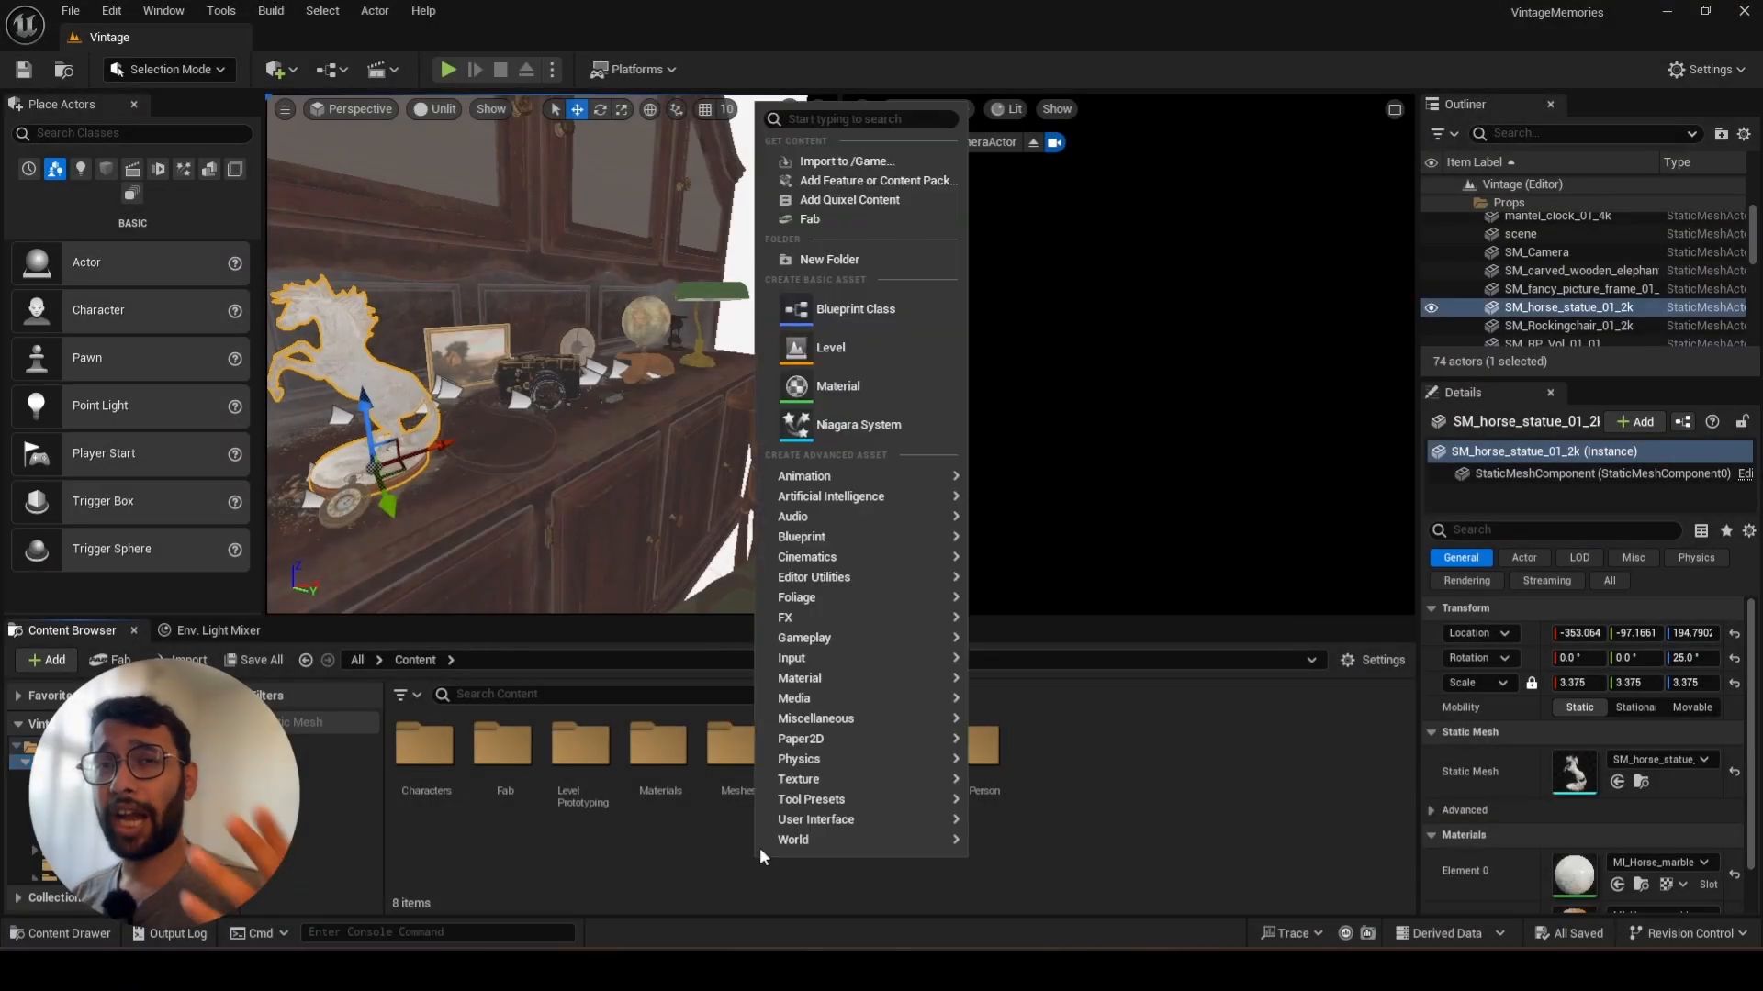
click(869, 266)
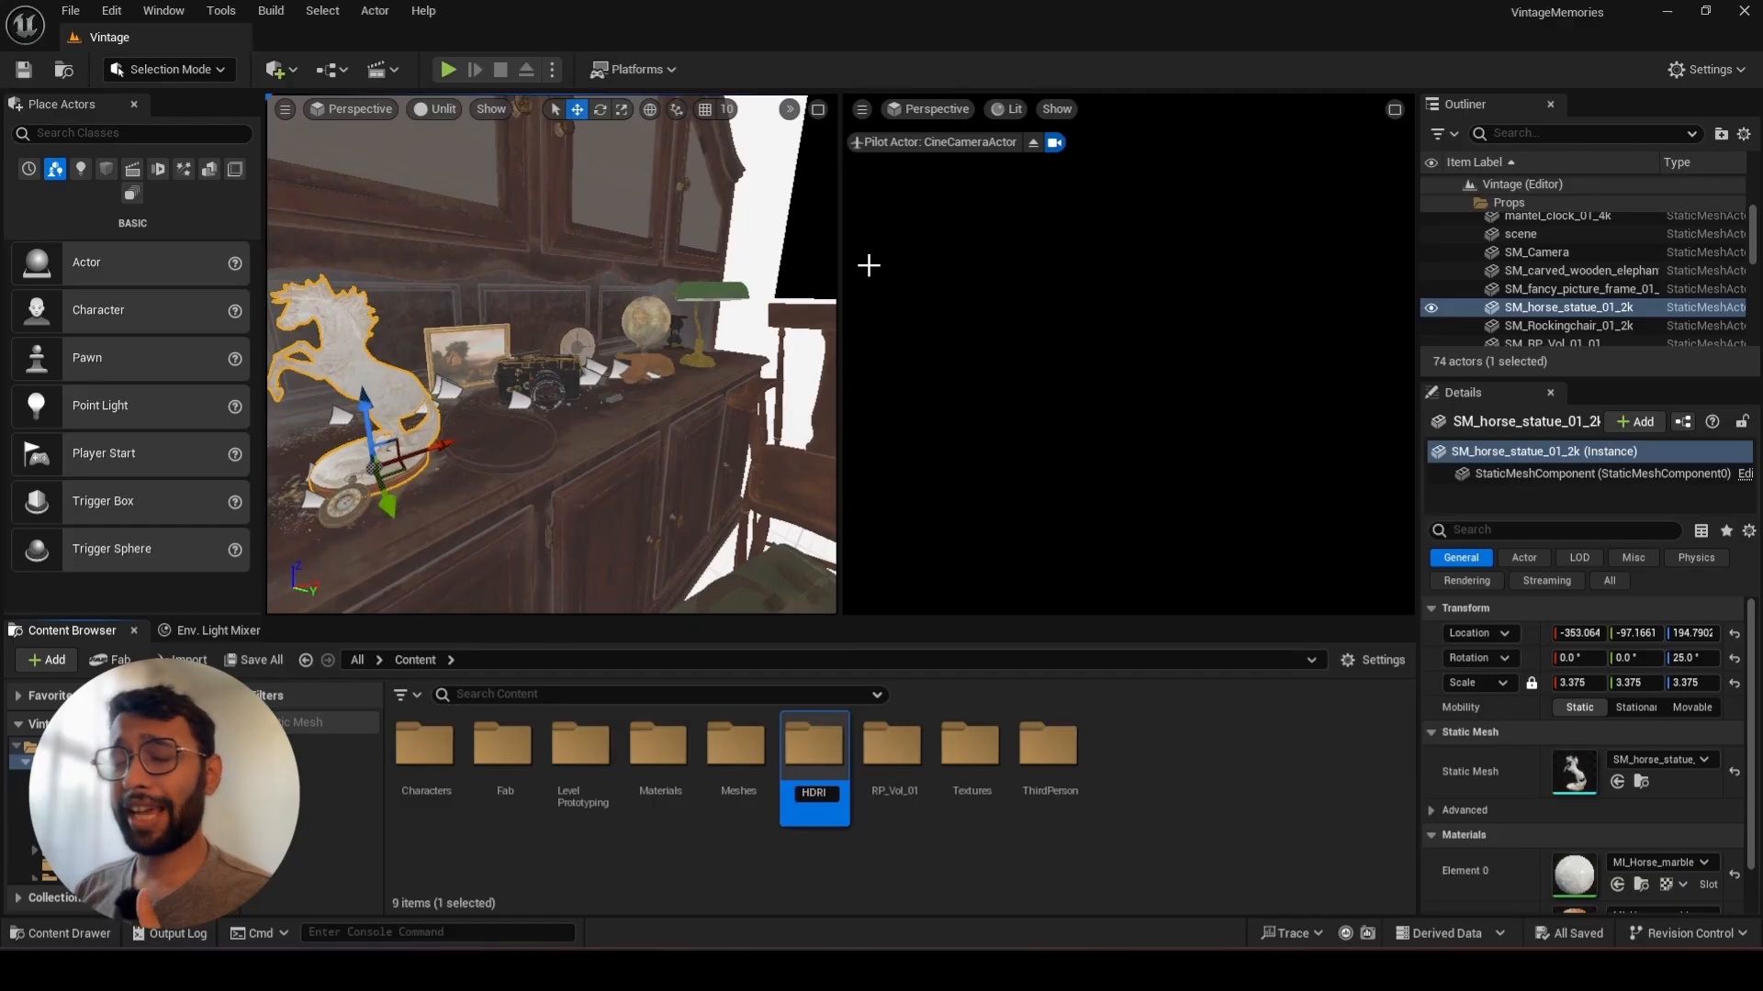
key(Return)
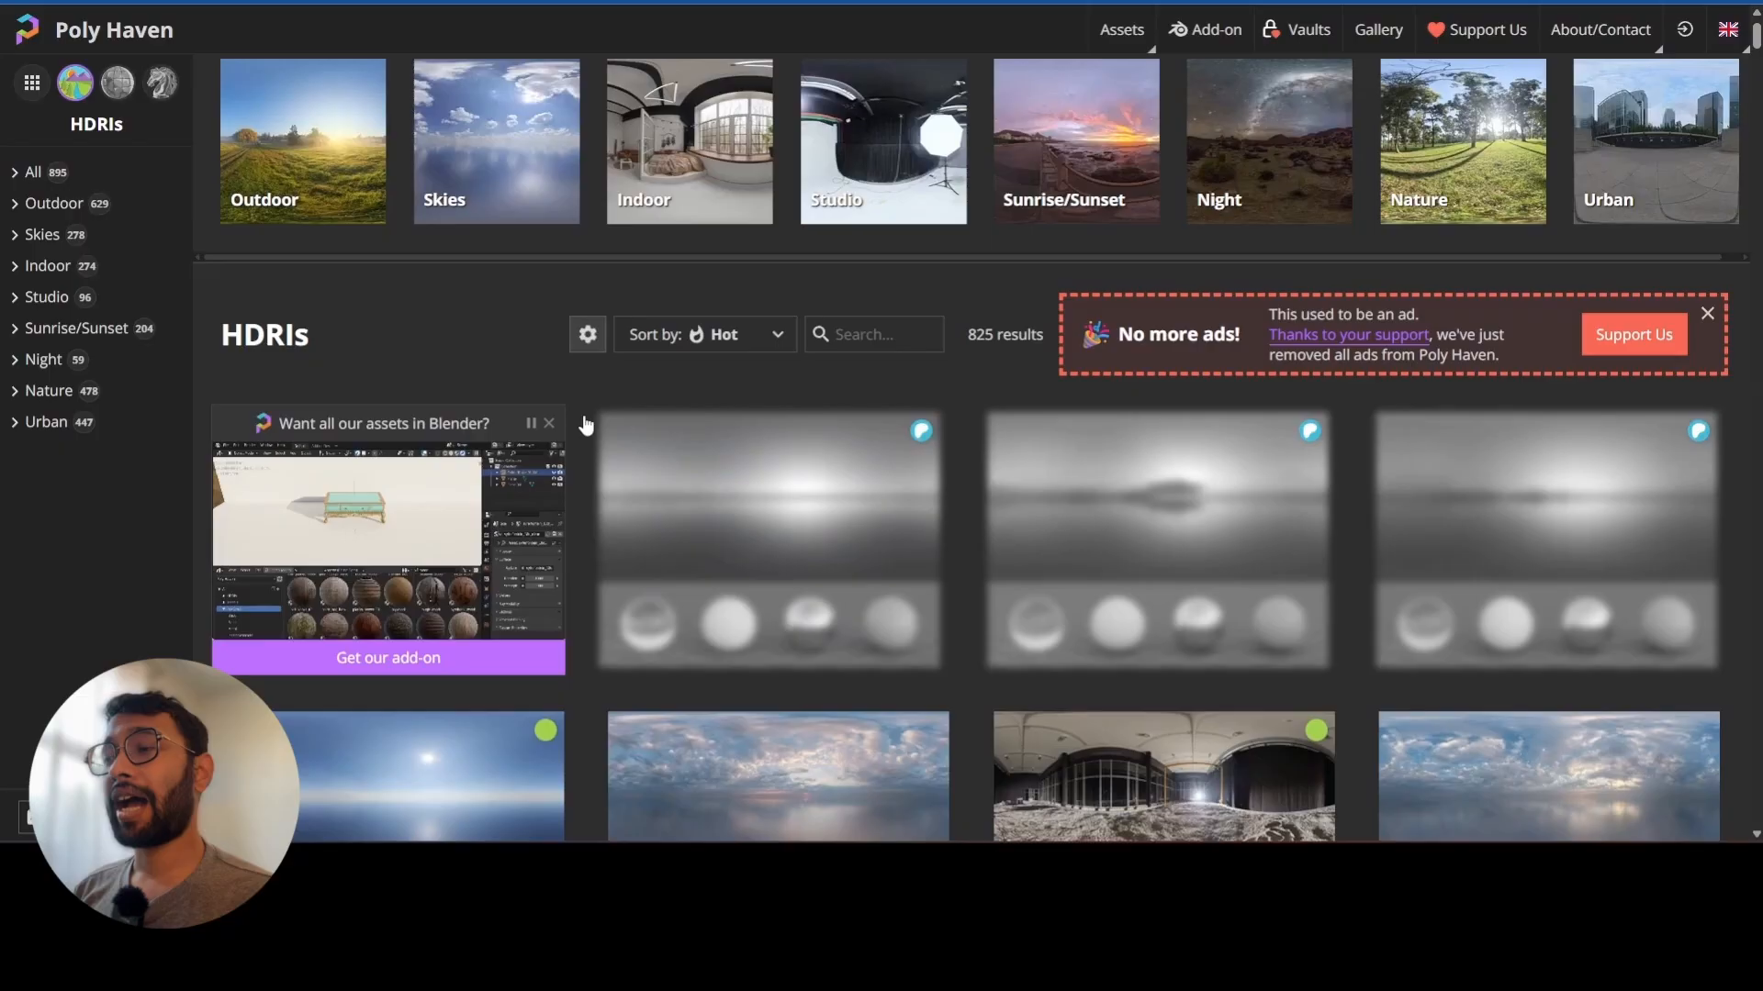
Browse the HDRI library on Poly Haven, including the Skies category
scroll(582, 415, down, 10)
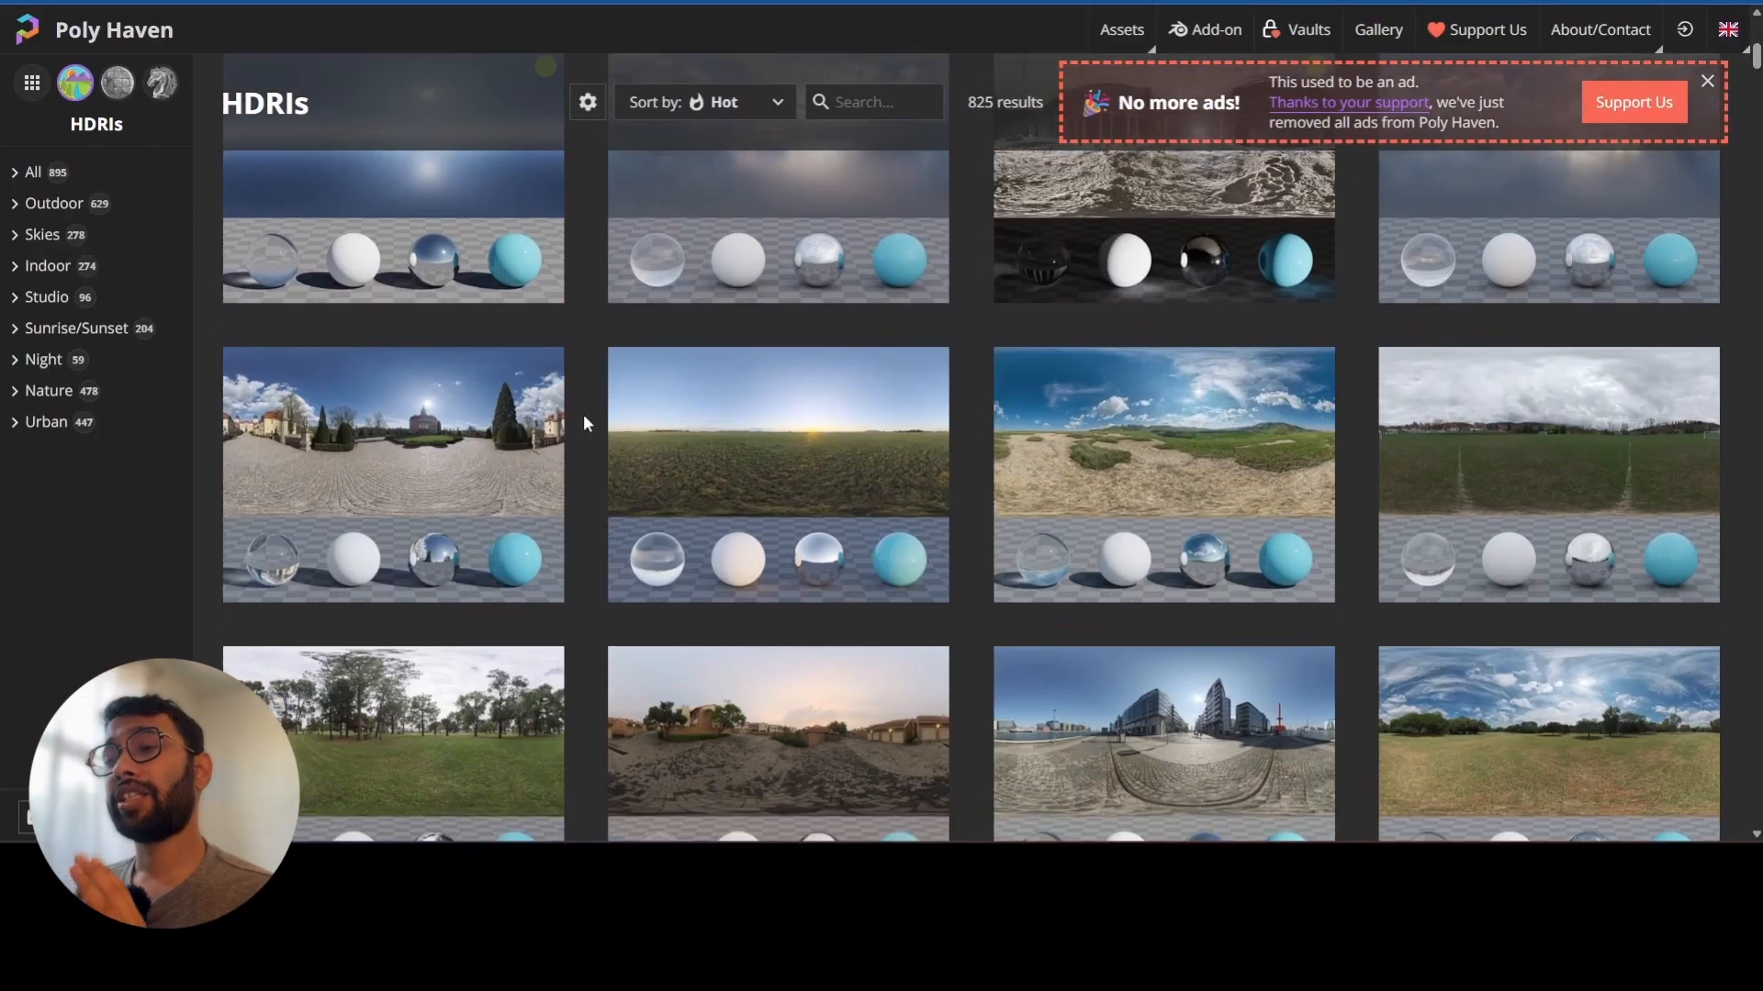
scroll(586, 422, down, 4)
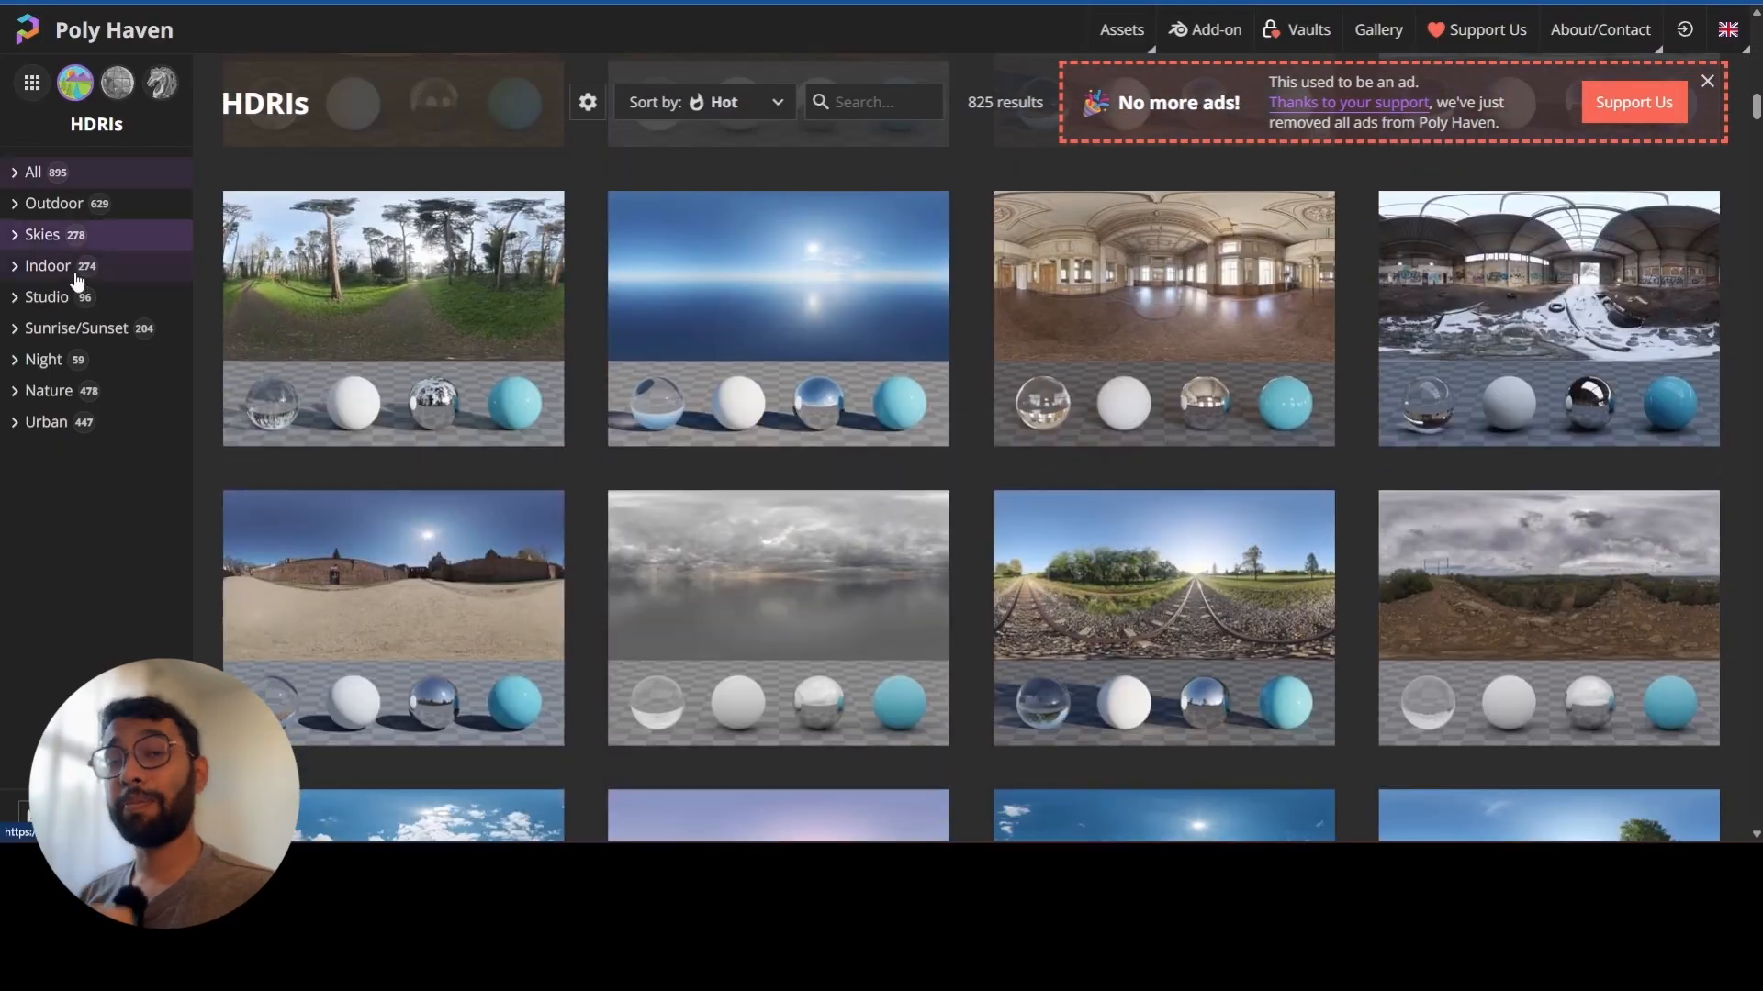
click(42, 234)
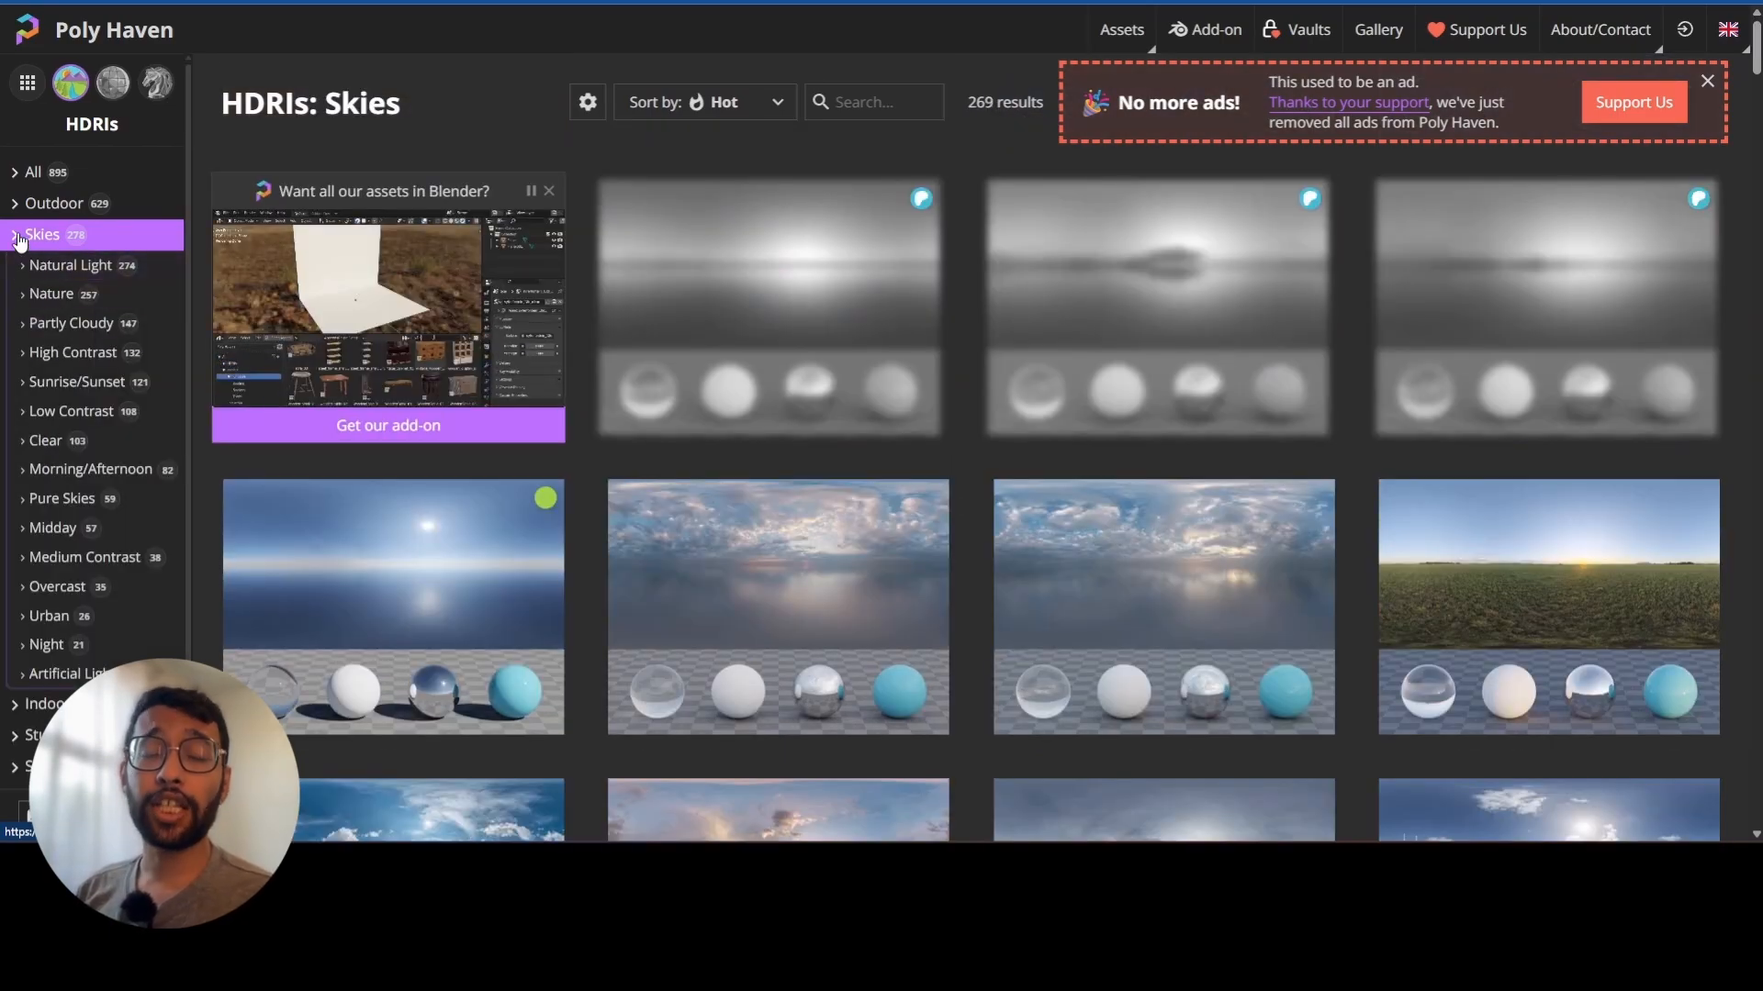
scroll(18, 238, down, 2)
click(41, 567)
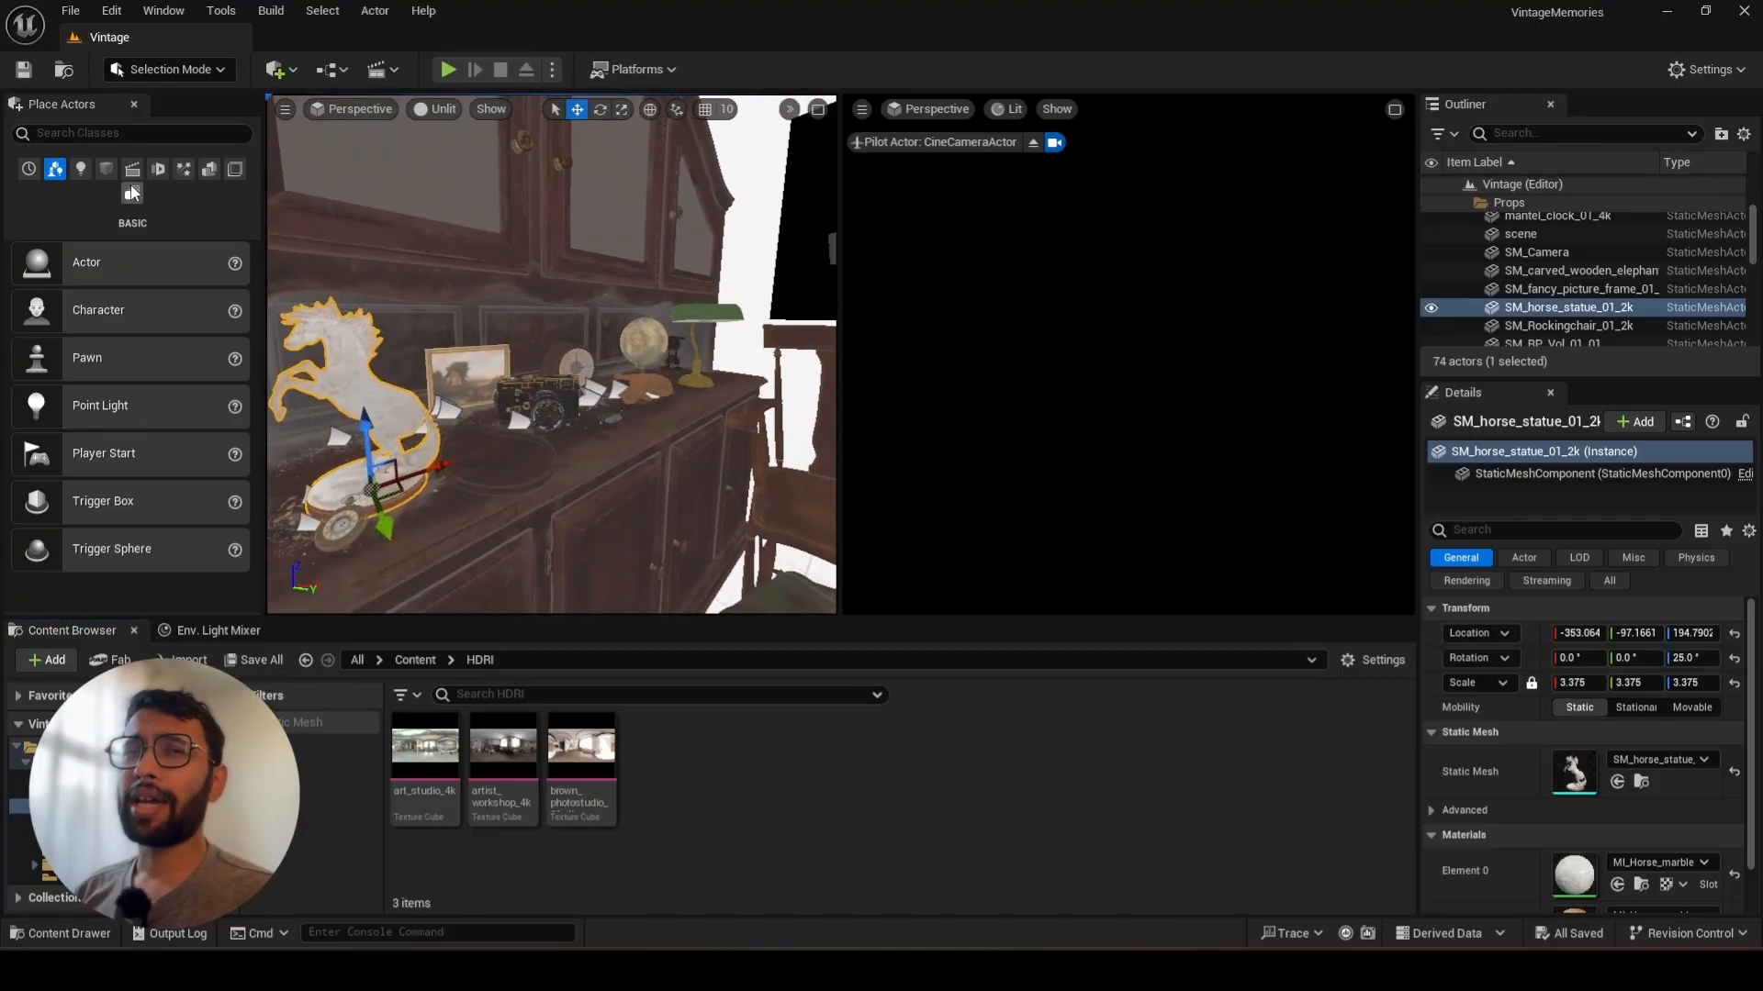
In Unreal Editor, delete the default DirectionalLight, ExponentialHeightFog, SkyAtmosphere, SkyLight and VolumetricCloud actors from the level
click(112, 11)
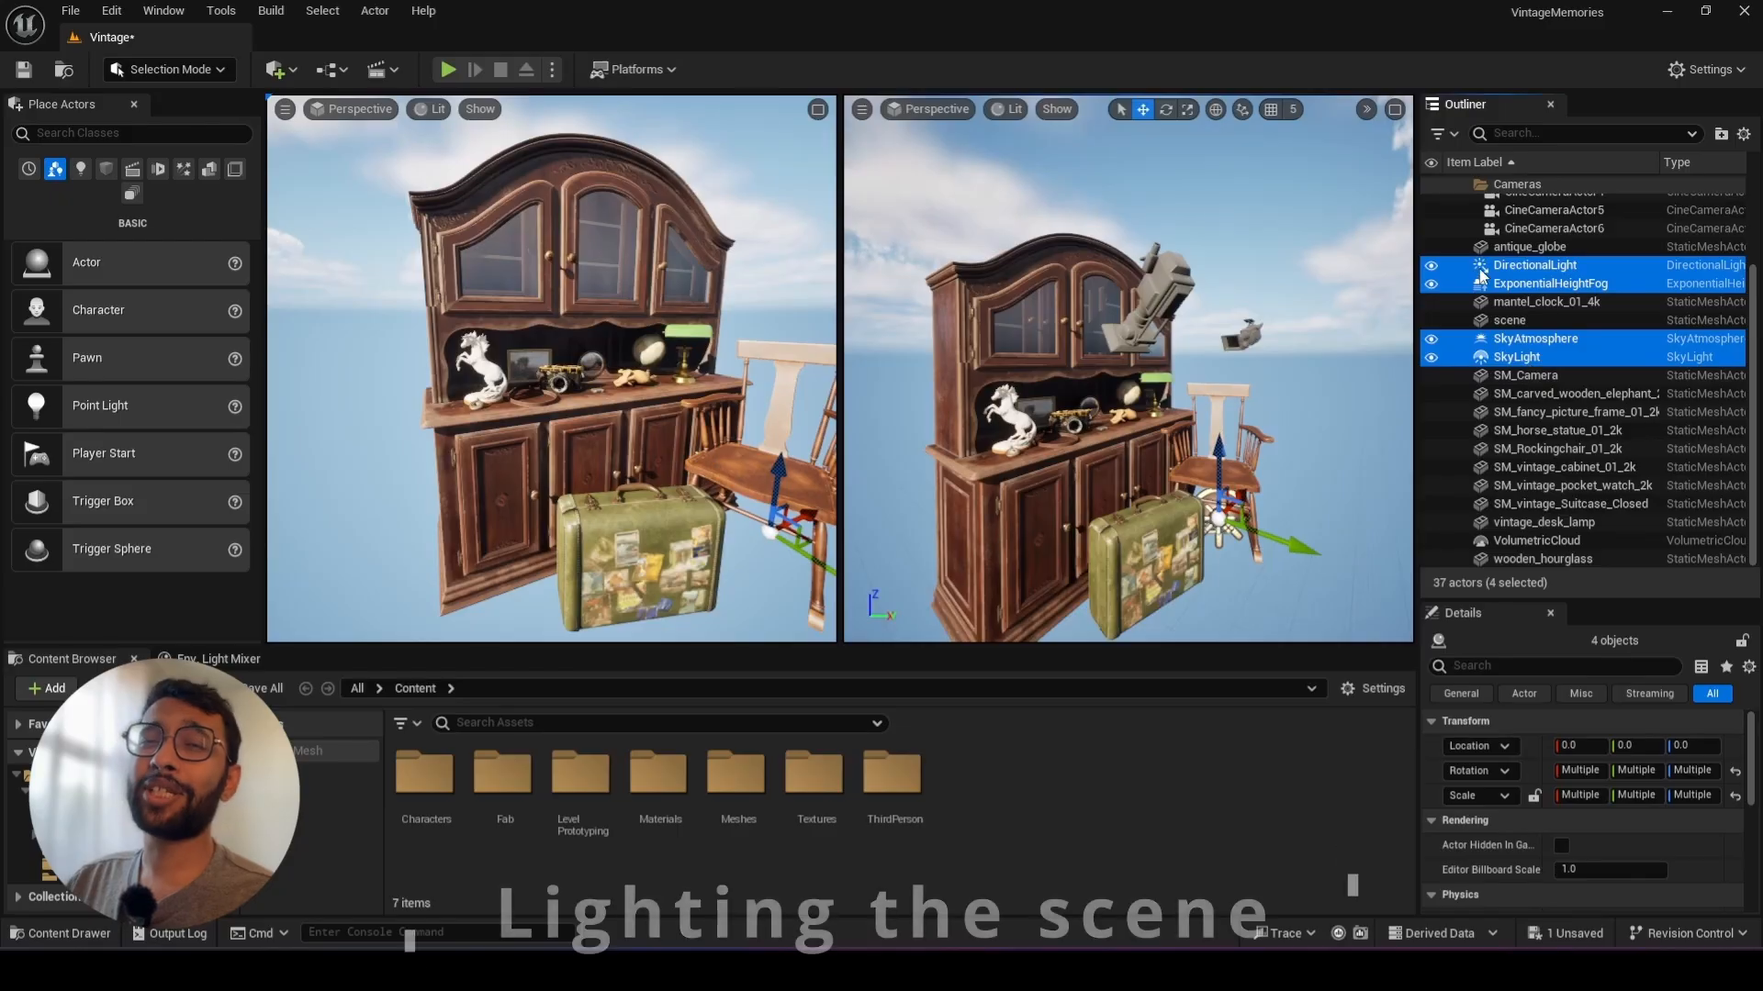
click(1466, 201)
scroll(1533, 301, down, 2)
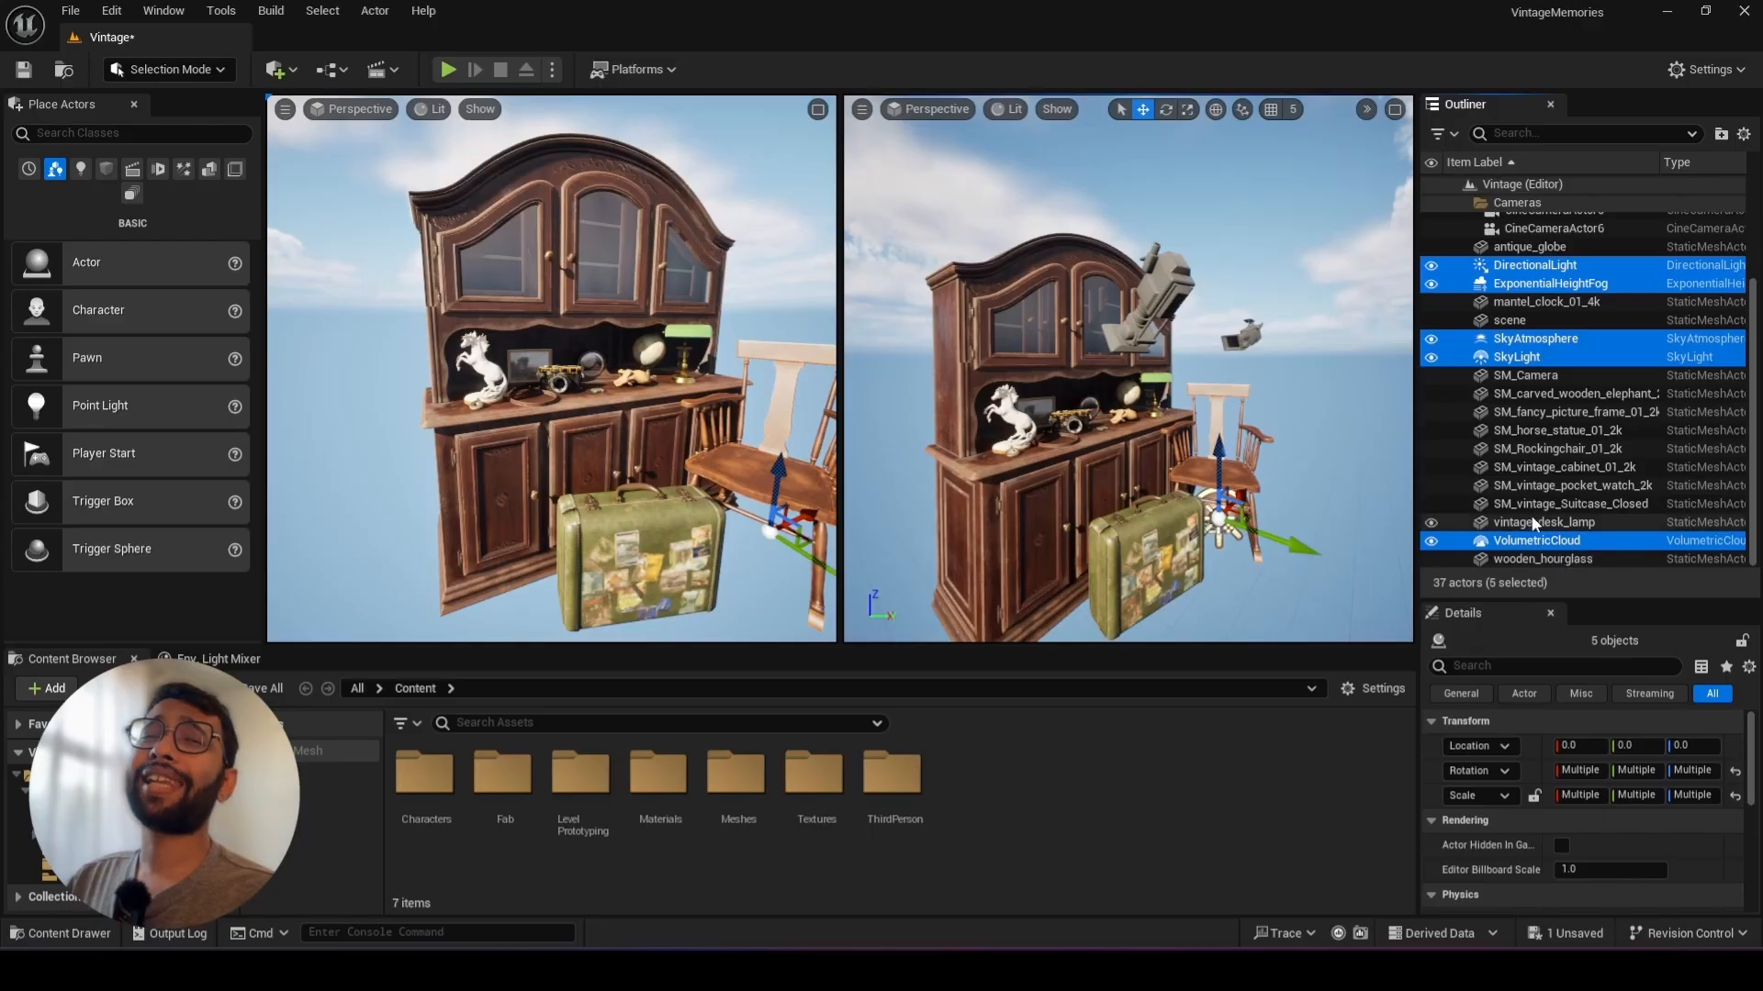
key(Delete)
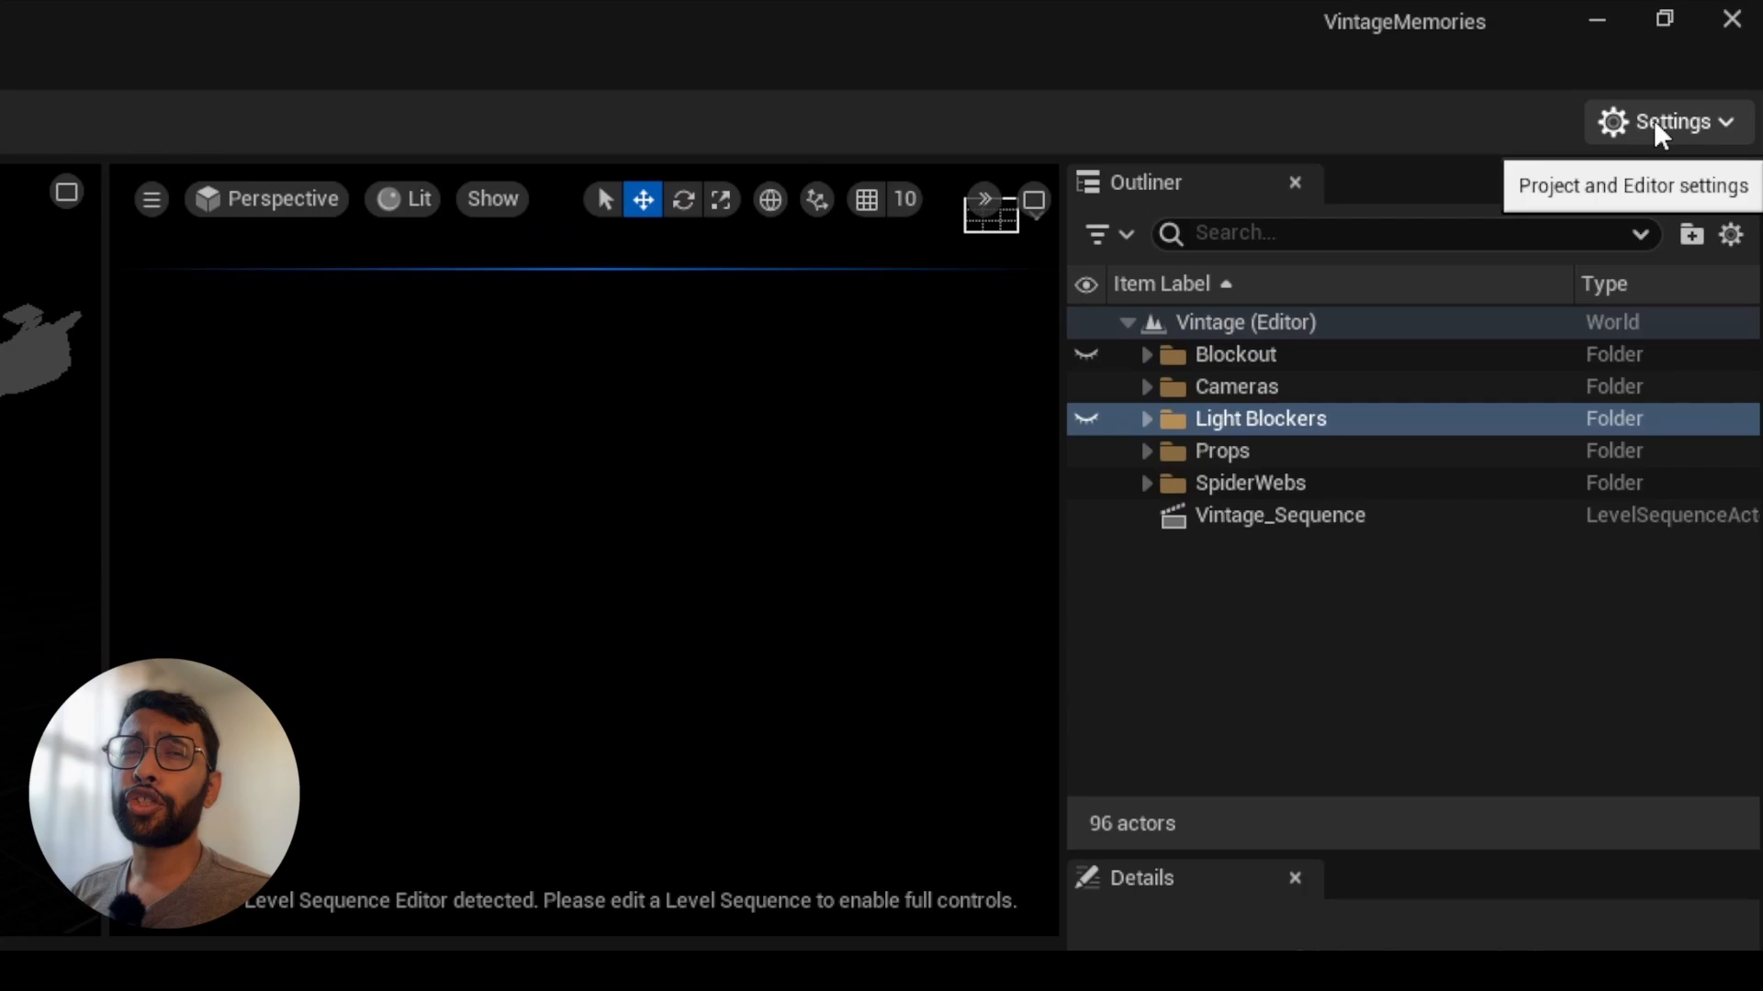
Enable the HDRIBackdrop plugin and restart the editor to apply it
click(1699, 69)
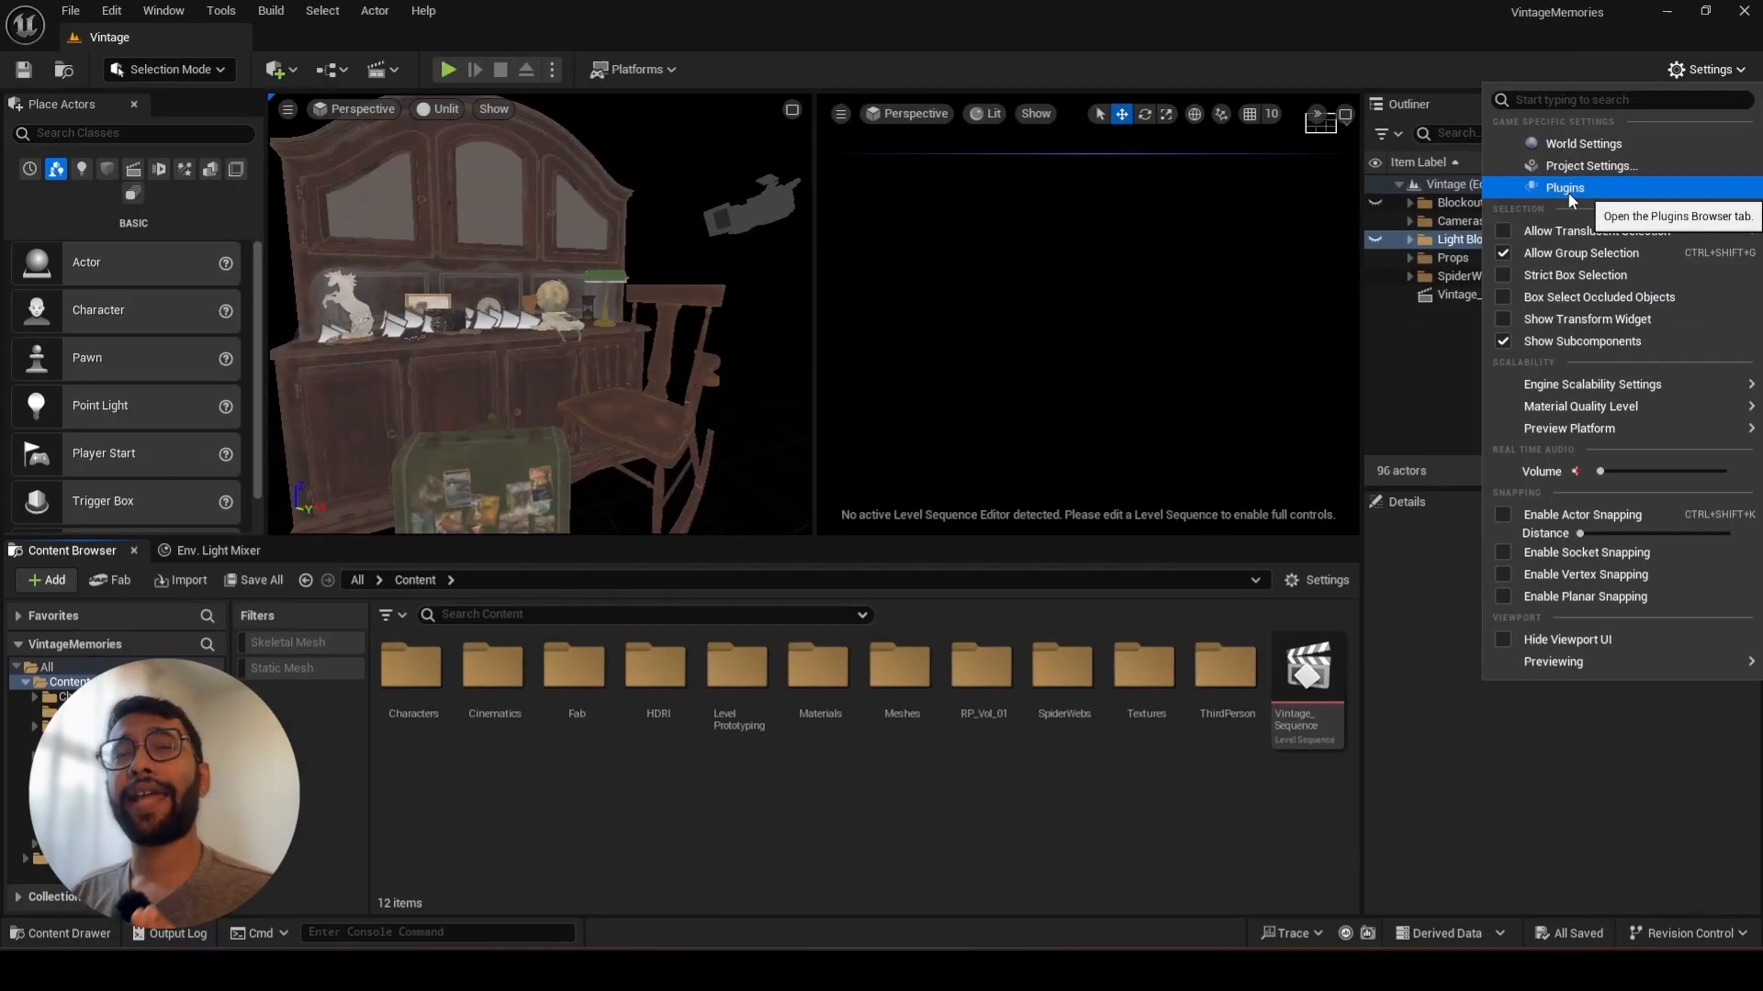
click(1566, 191)
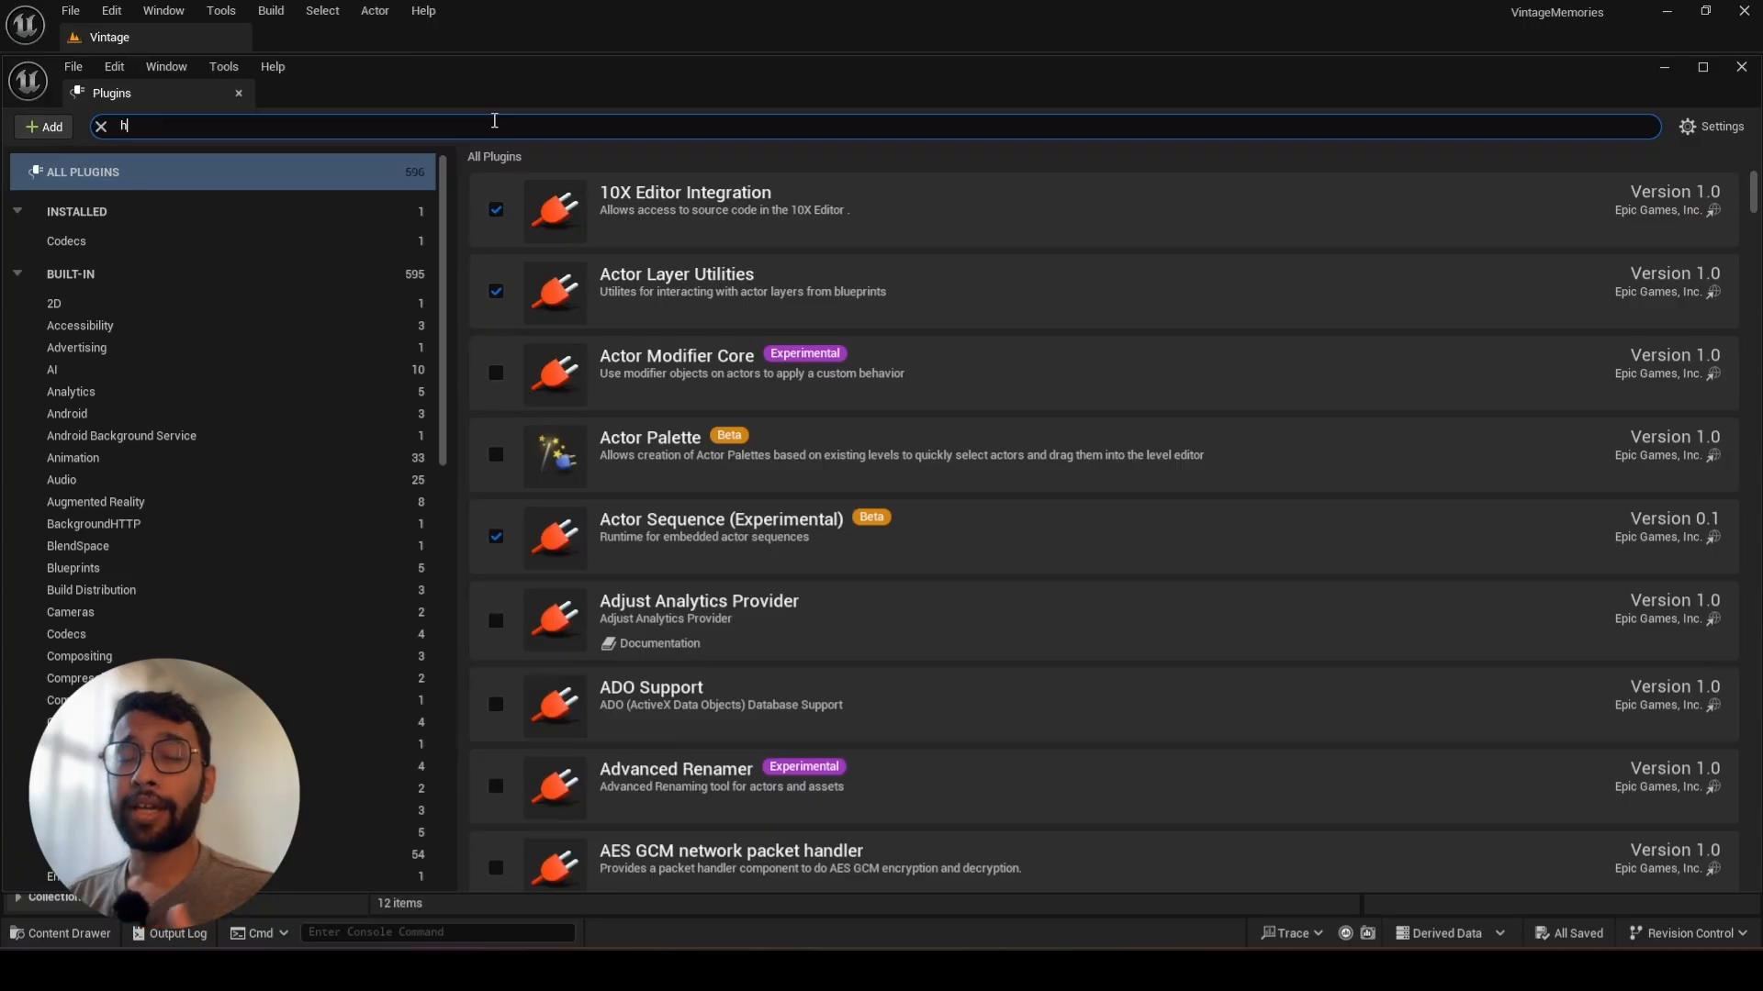
text(hdri)
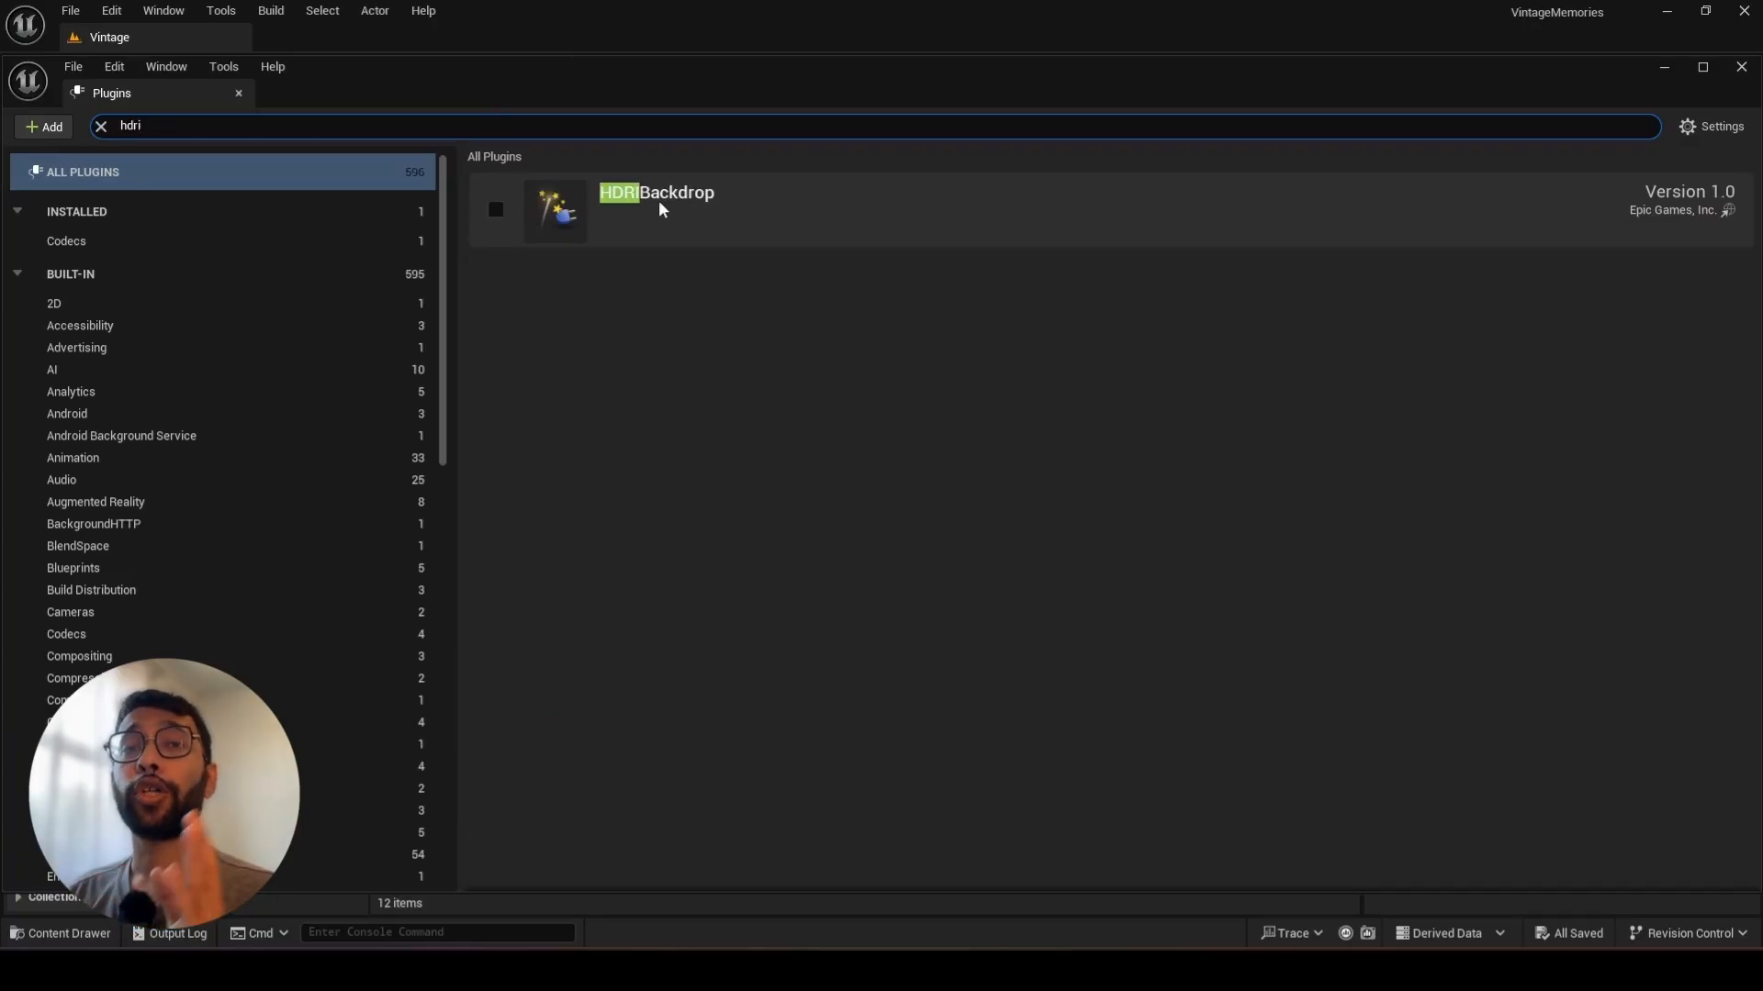
click(497, 215)
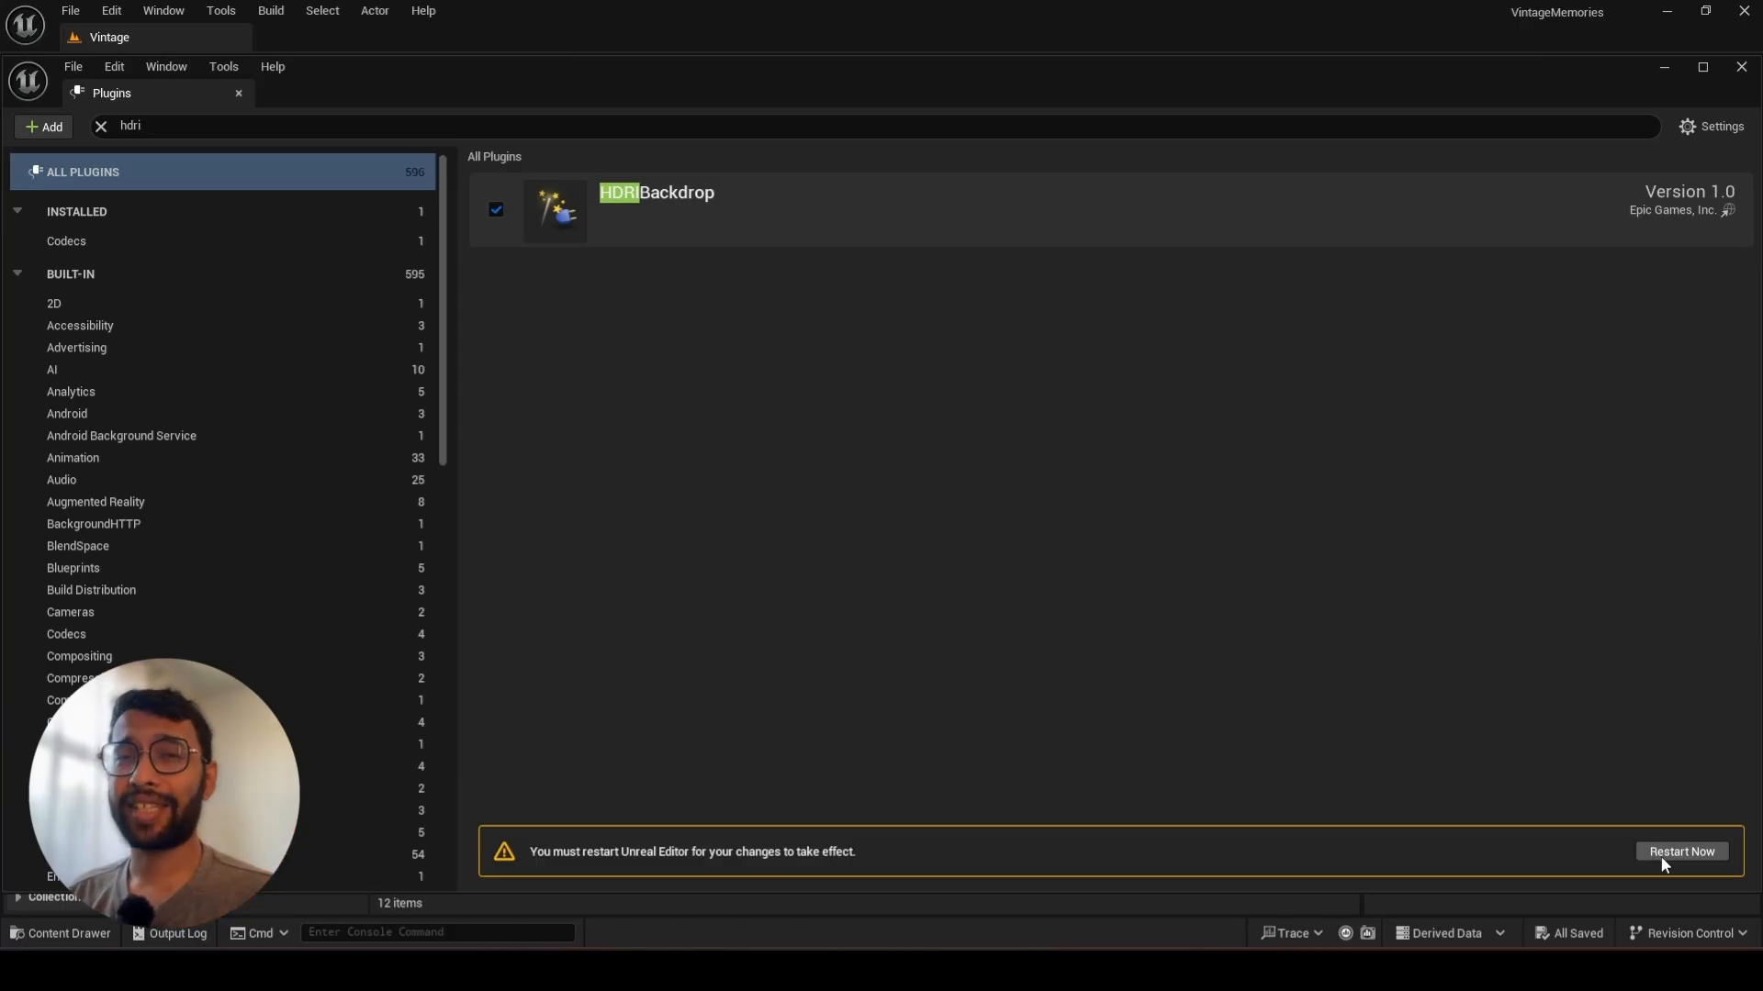
click(1680, 852)
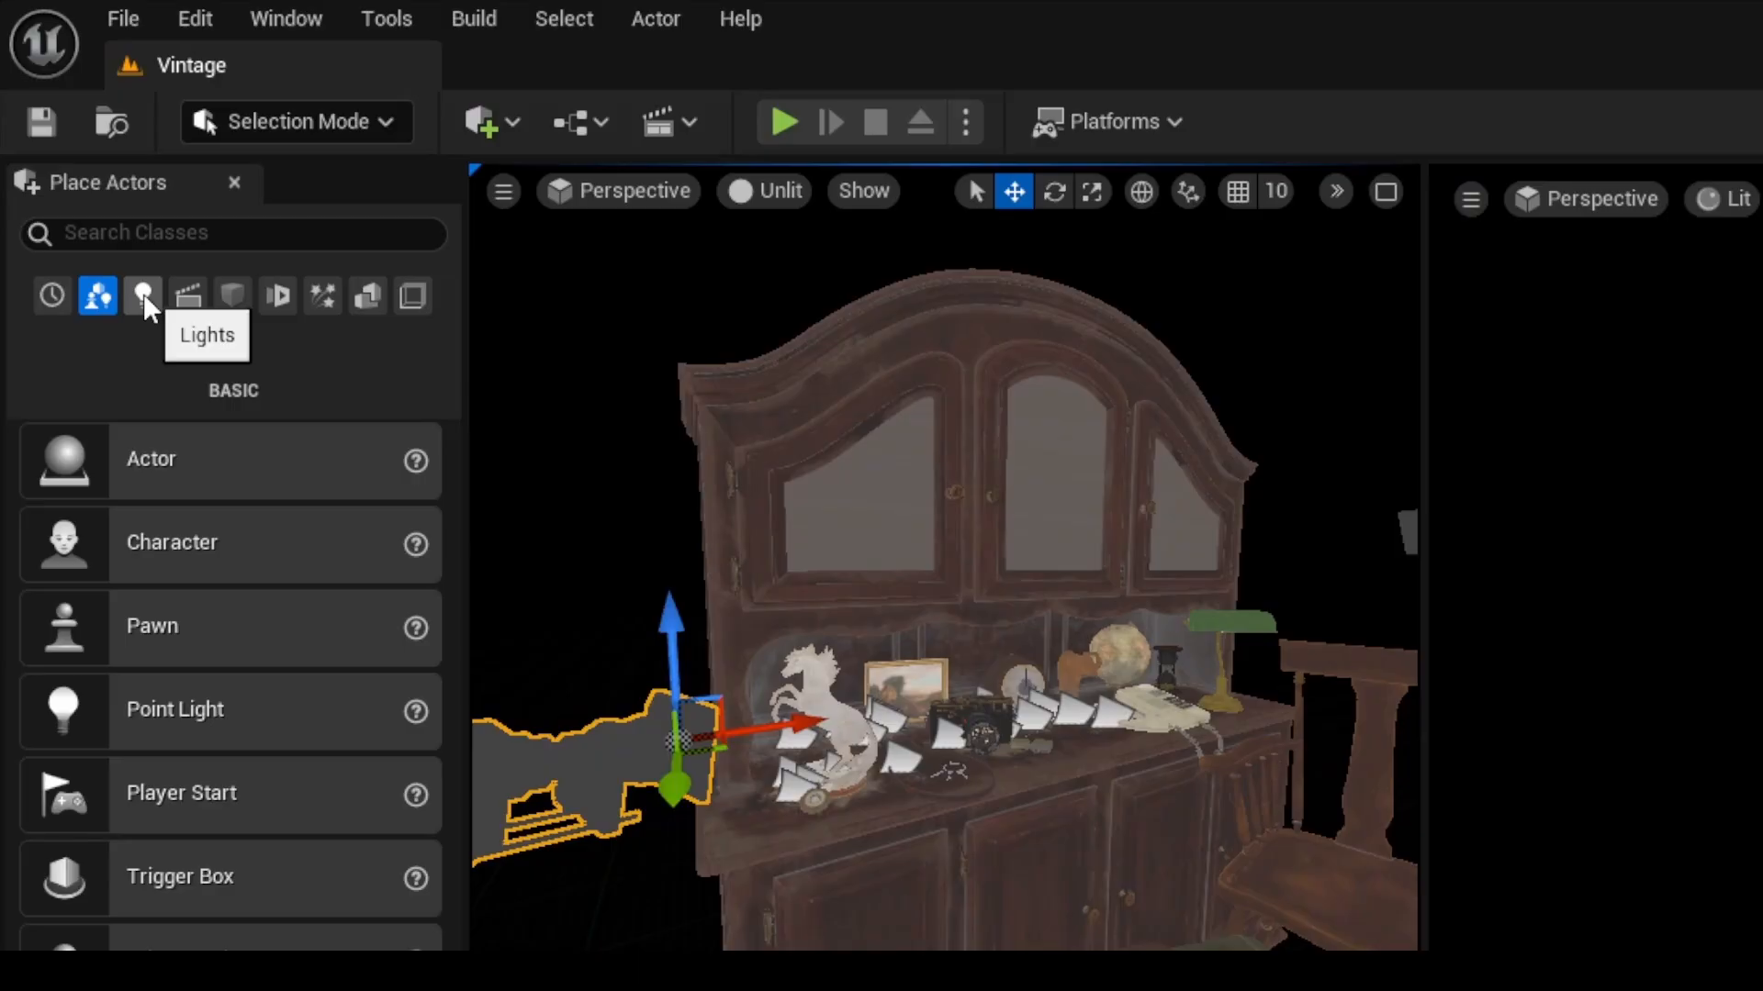
Place an HDRI Backdrop near the suitcase and chair, reset its location and set its size to 0
click(145, 299)
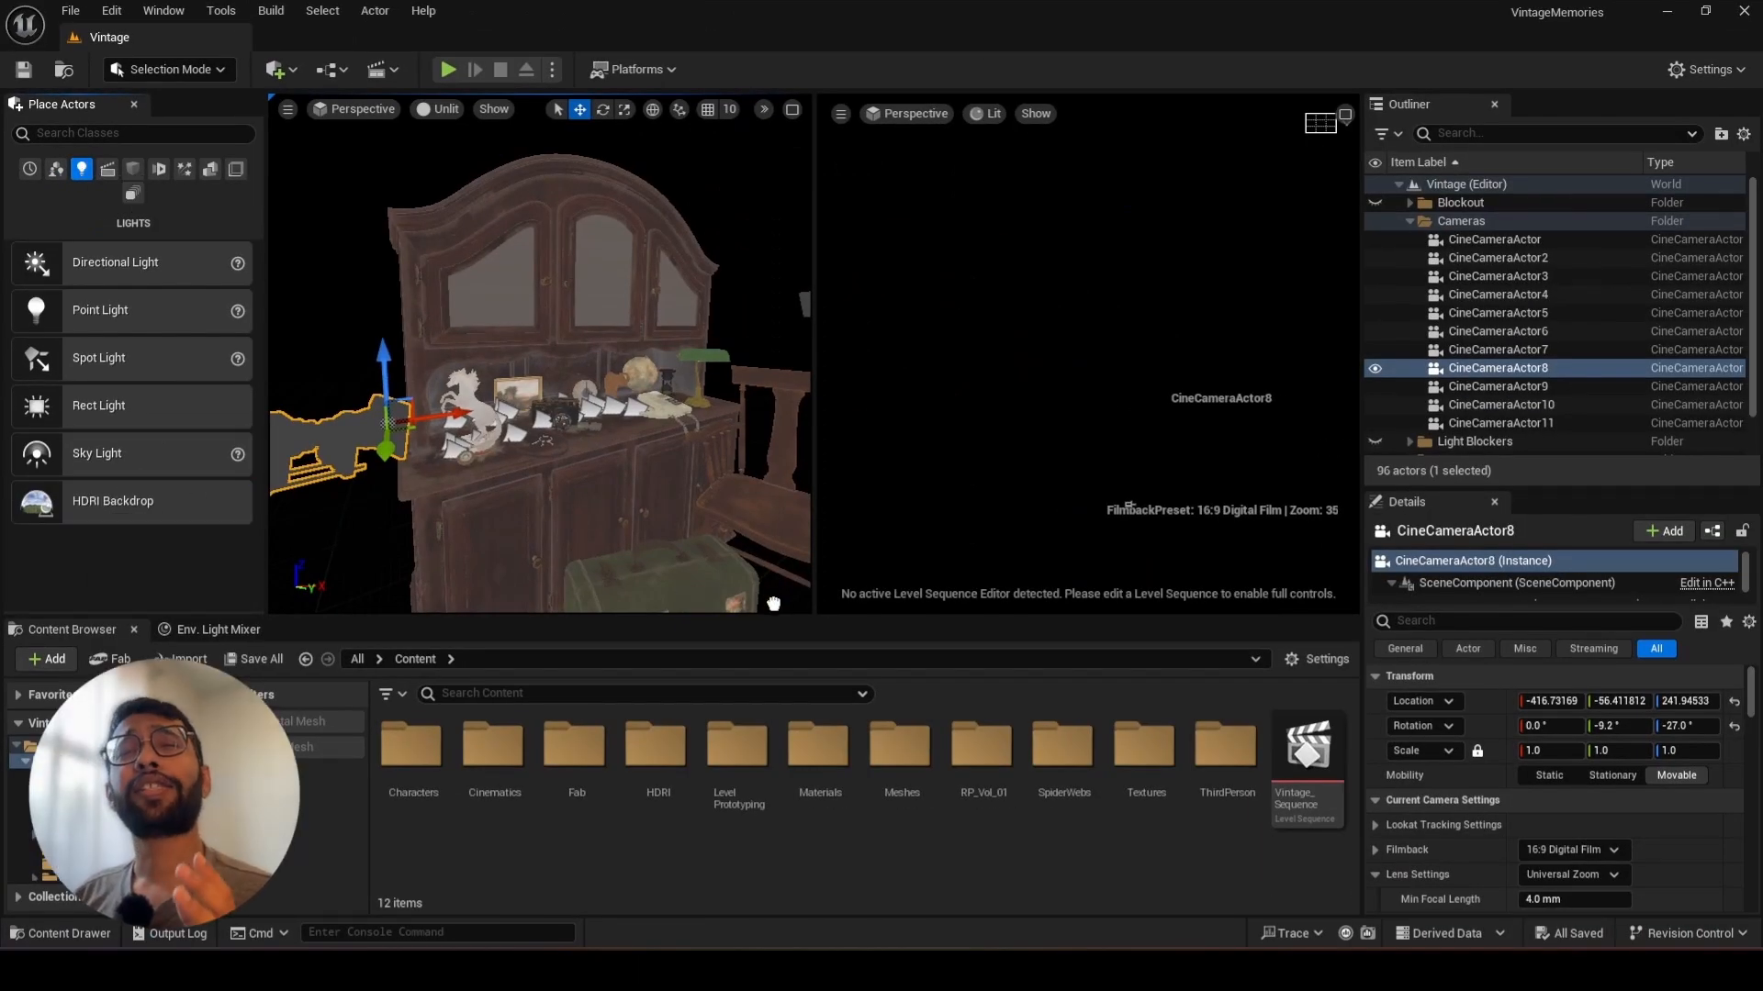
drag(724, 567, 722, 569)
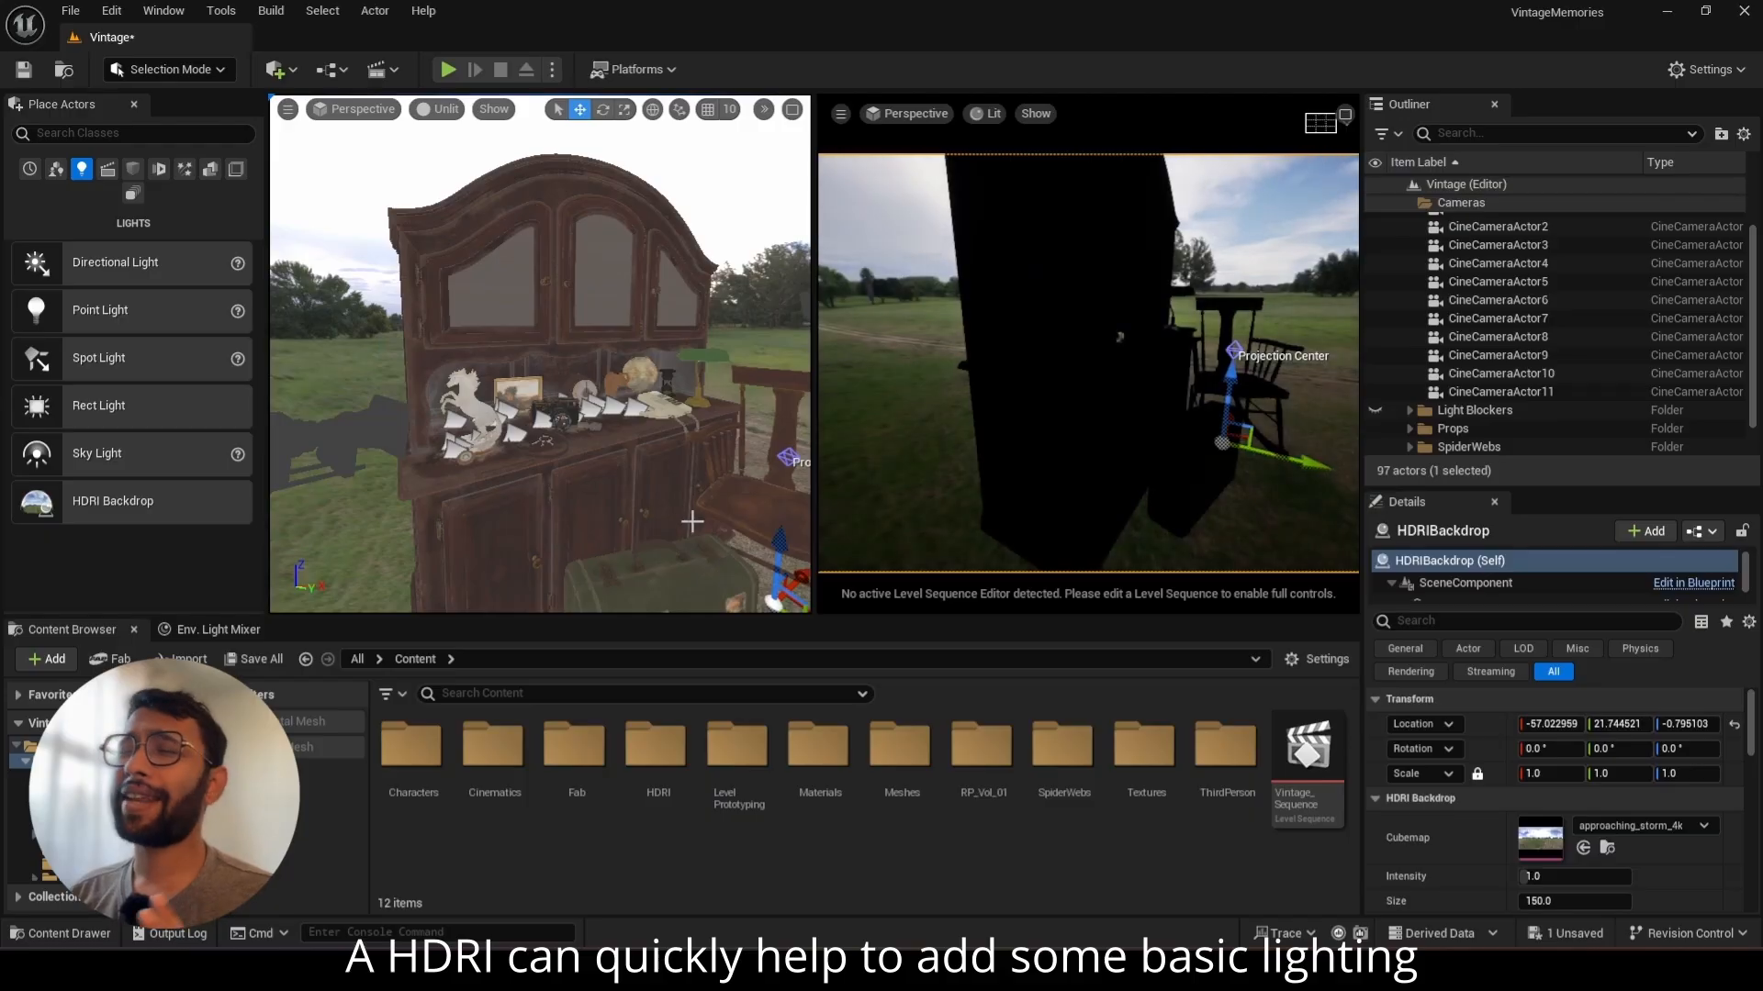
mouse_move(690, 523)
right_down()
mouse_move(767, 518)
mouse_move(667, 500)
right_up()
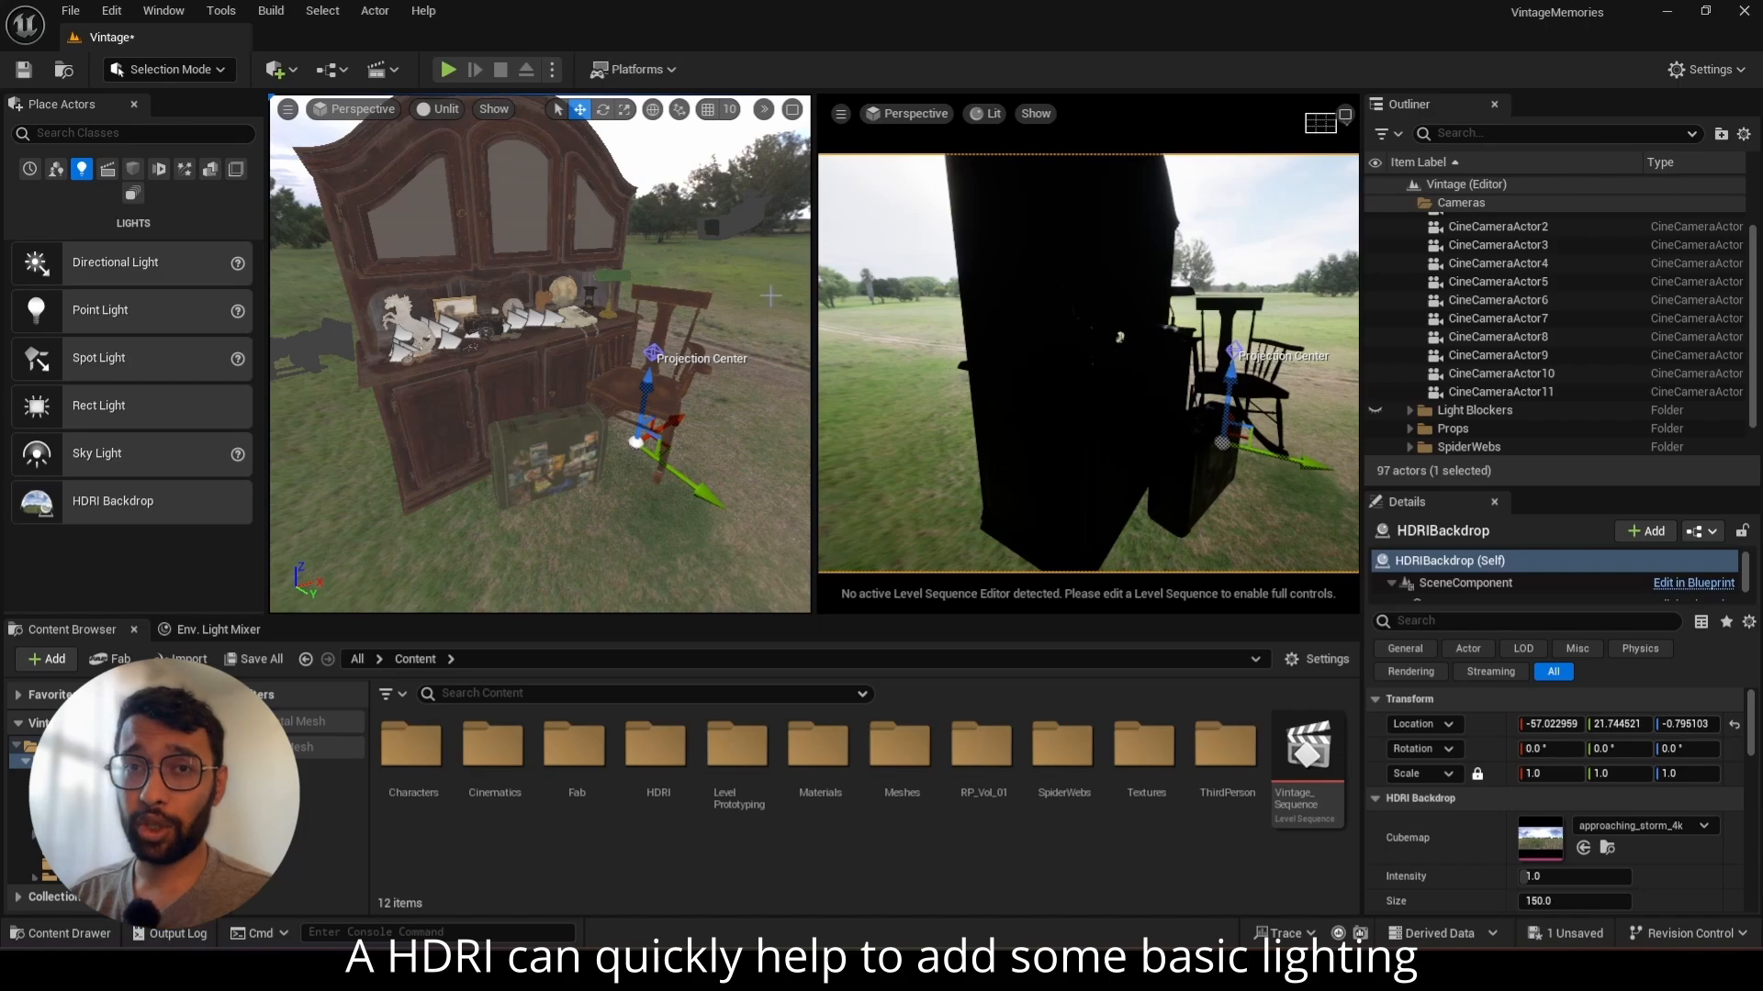
click(1733, 726)
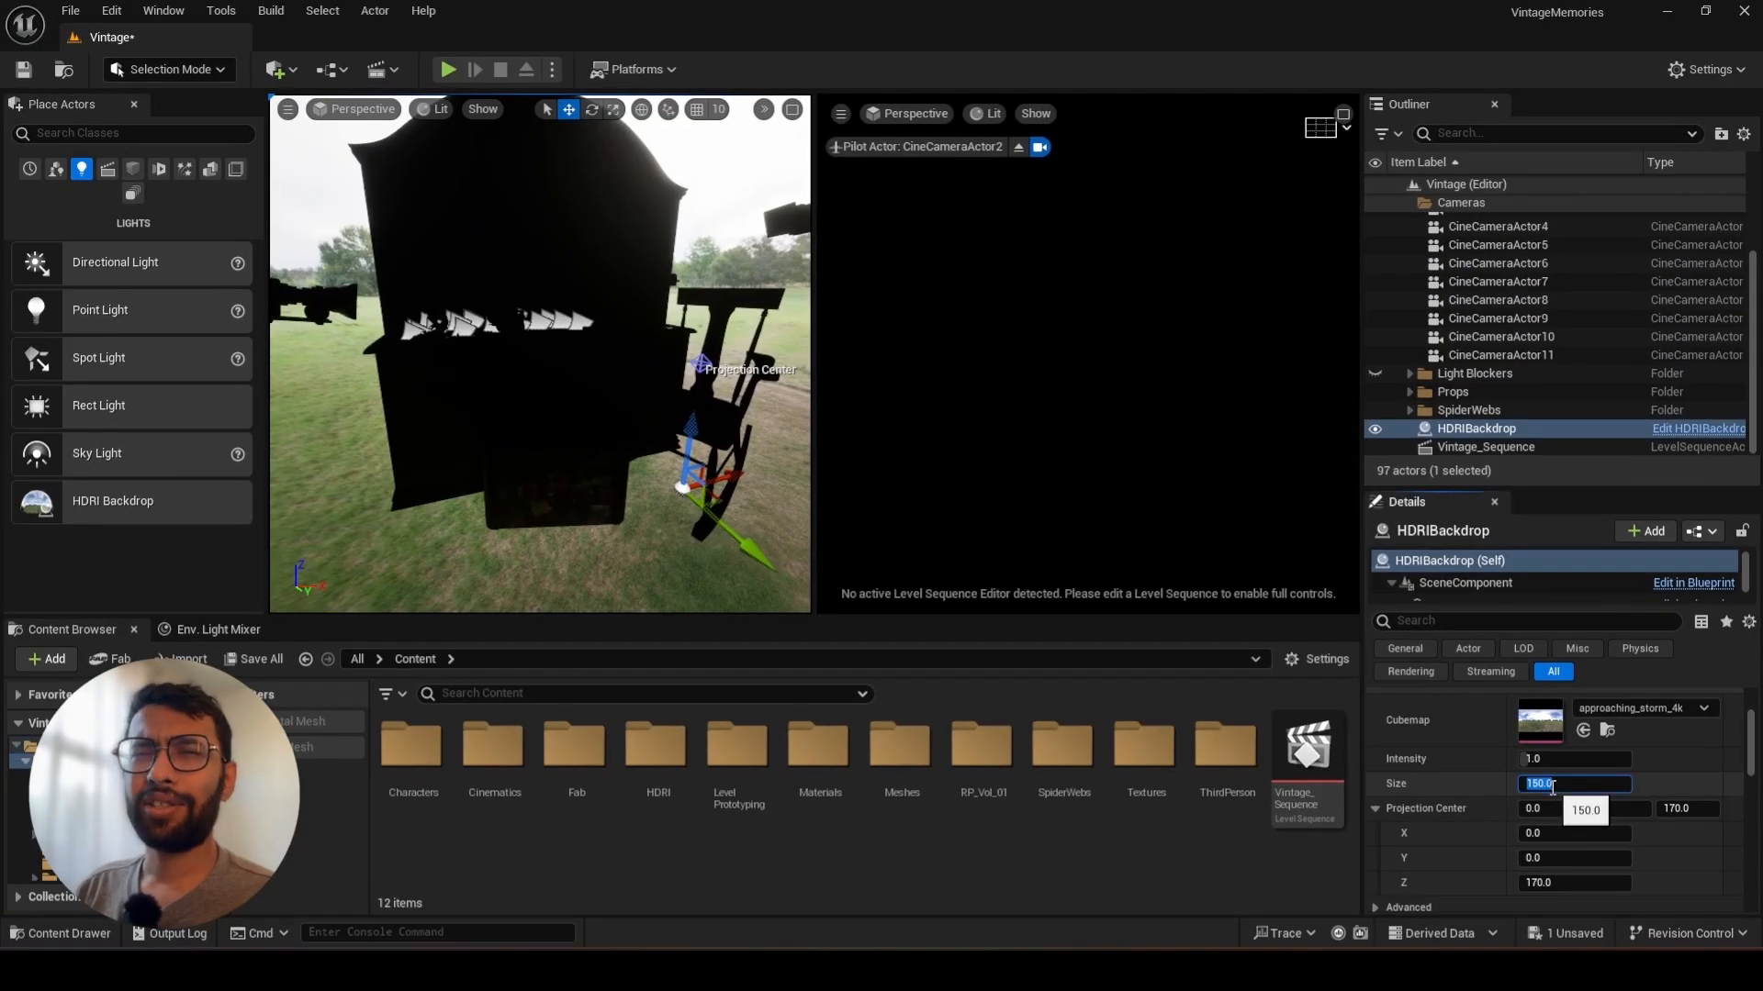
text(0)
key(Return)
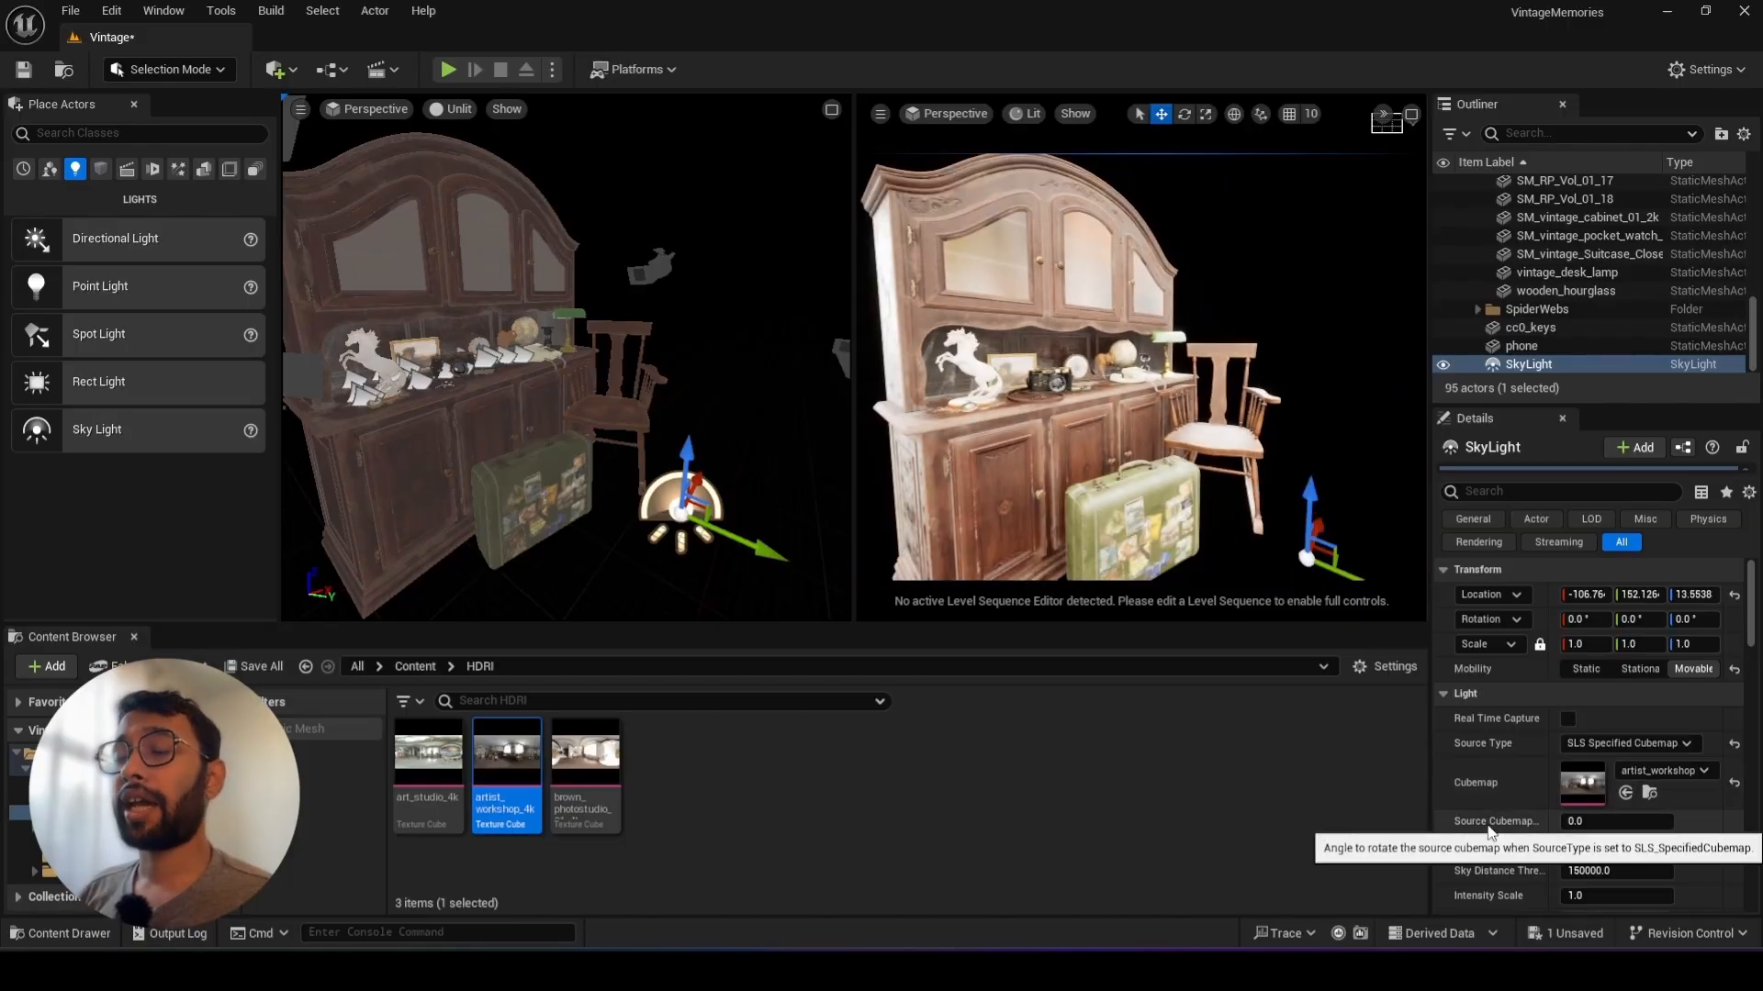
Rotate the sky light's source cubemap to about 314° and set its intensity scale to 0.3
drag(1572, 822, 1663, 822)
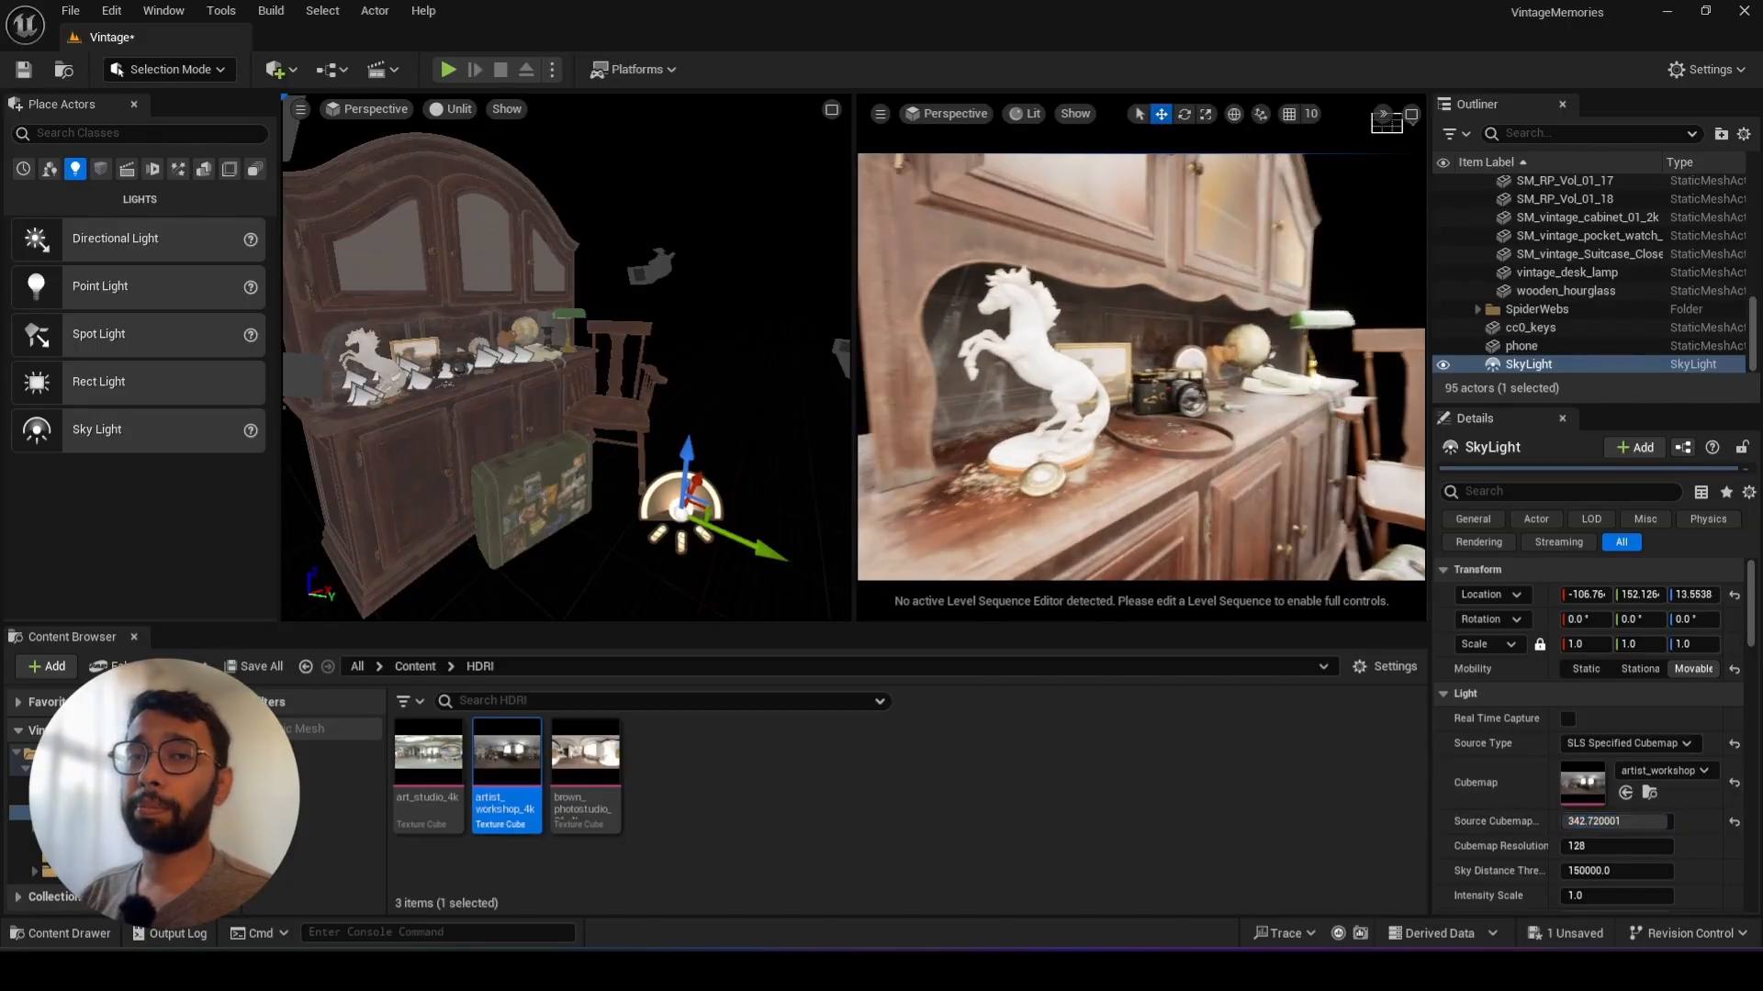
right_drag(1102, 367, 1194, 372)
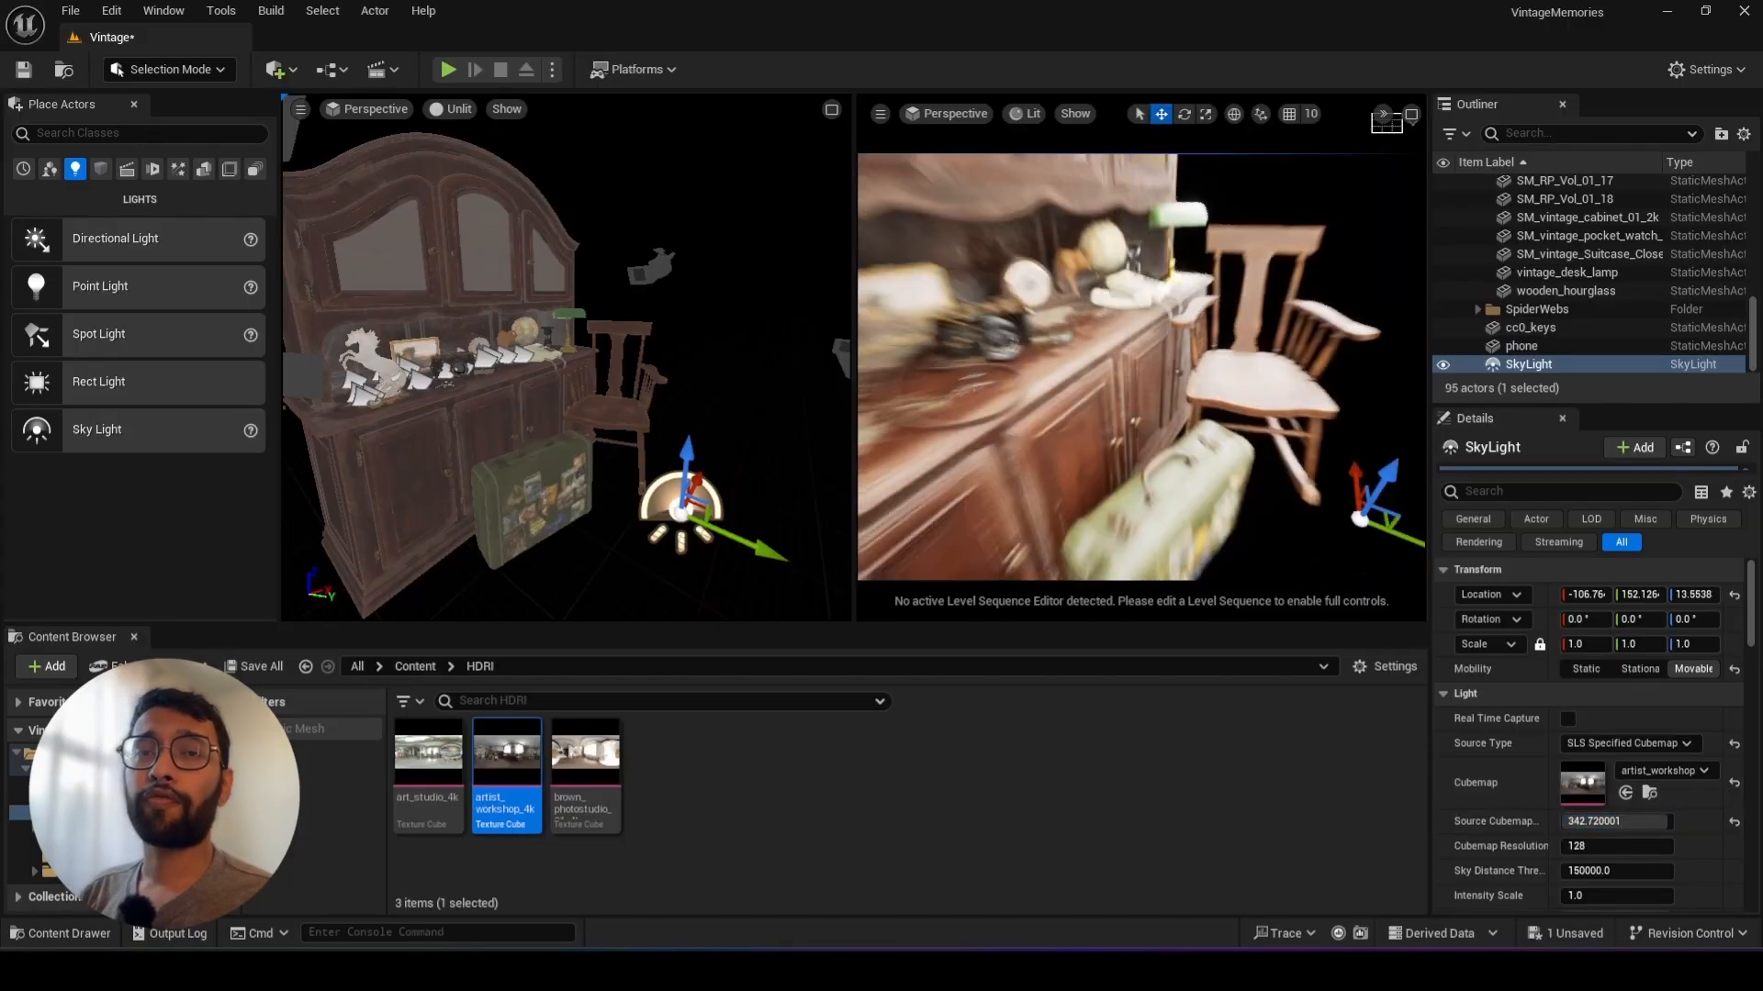
drag(1616, 821, 1571, 822)
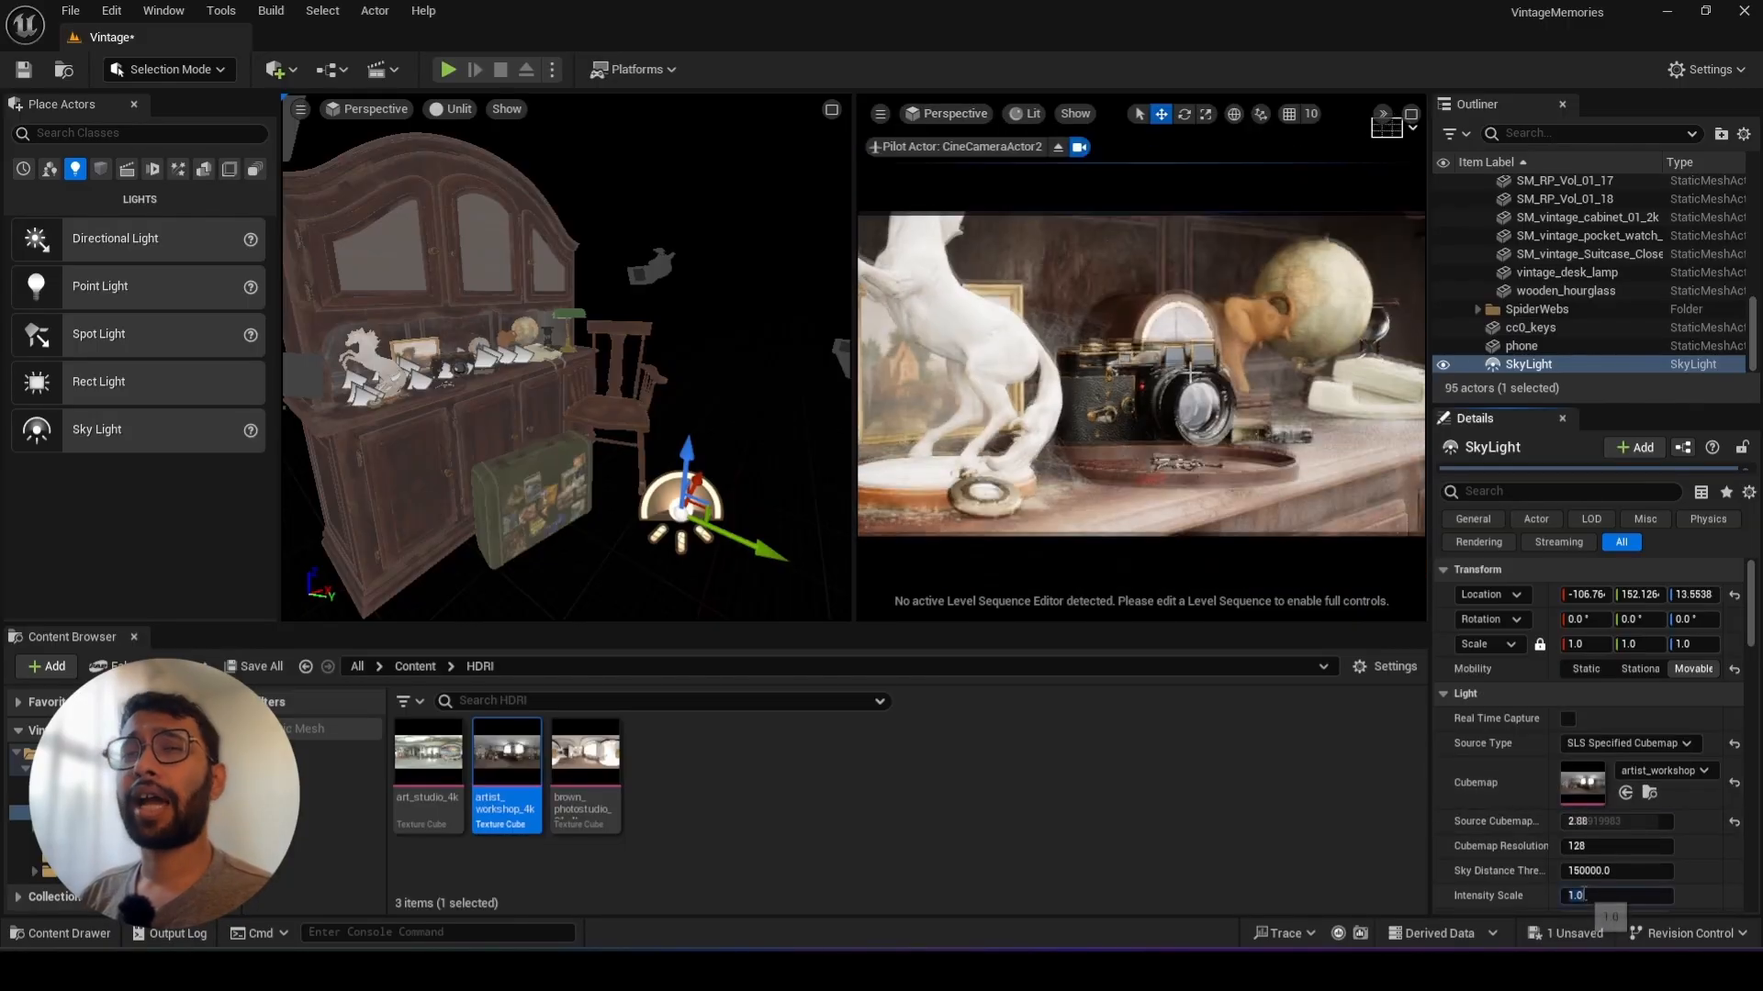
text(0.3)
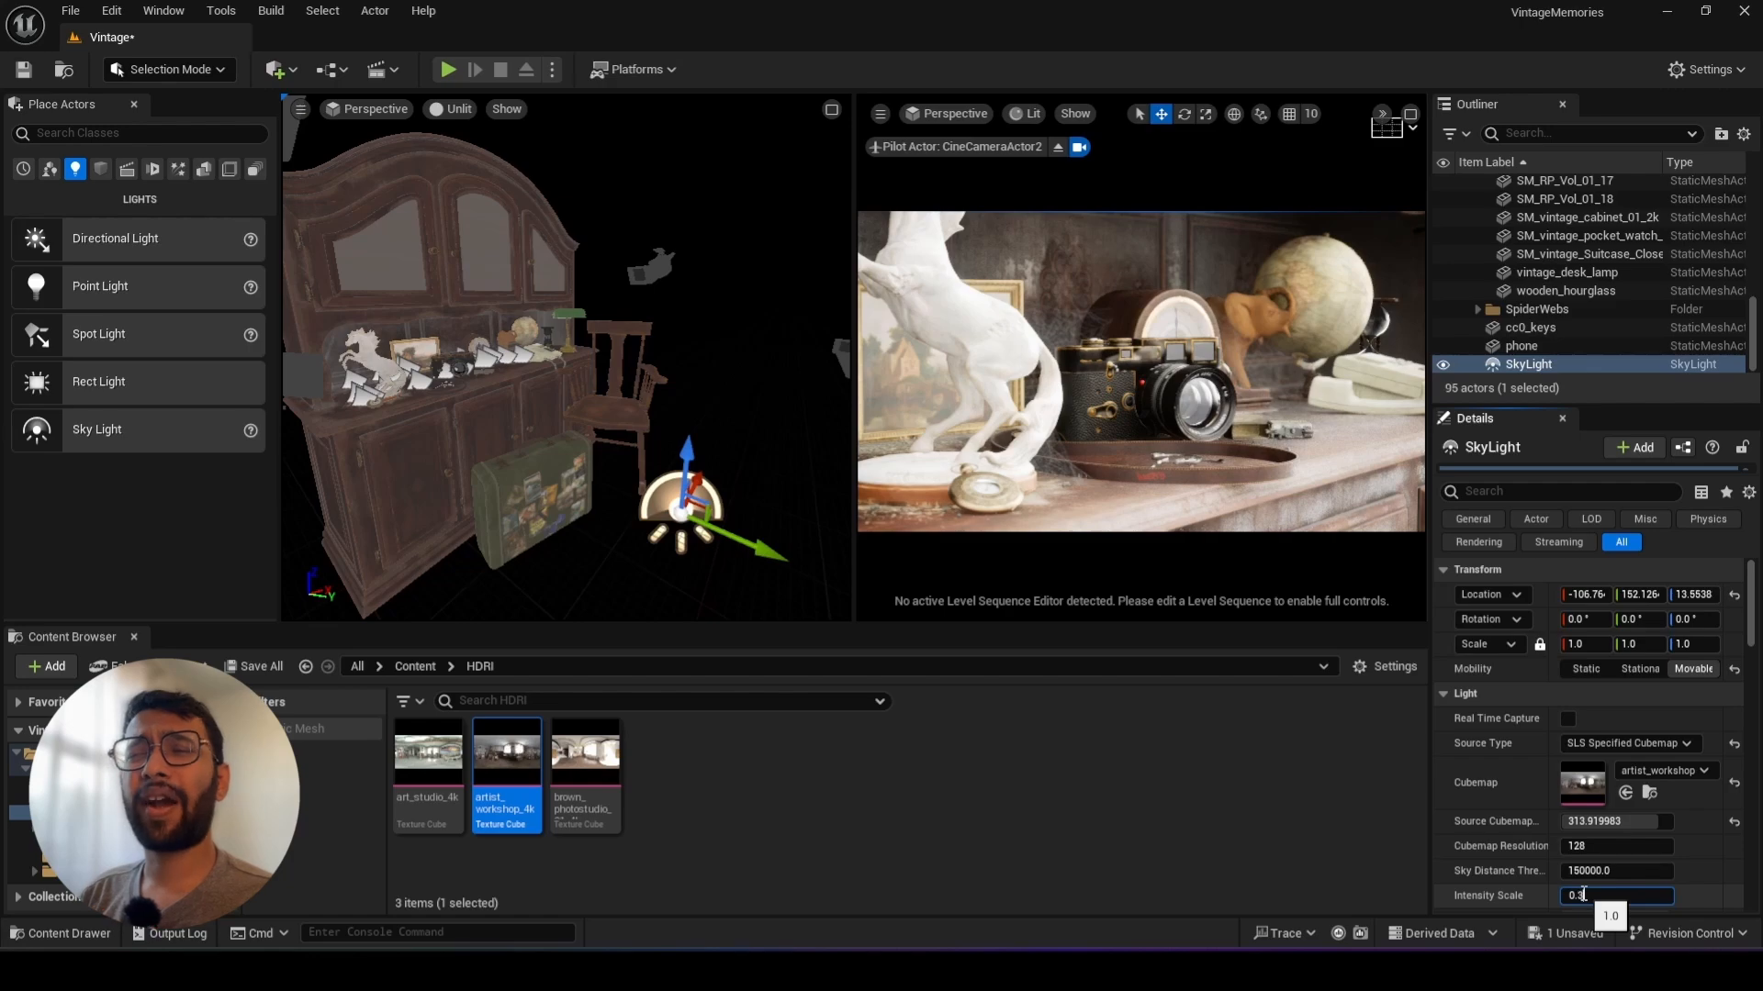
key(Return)
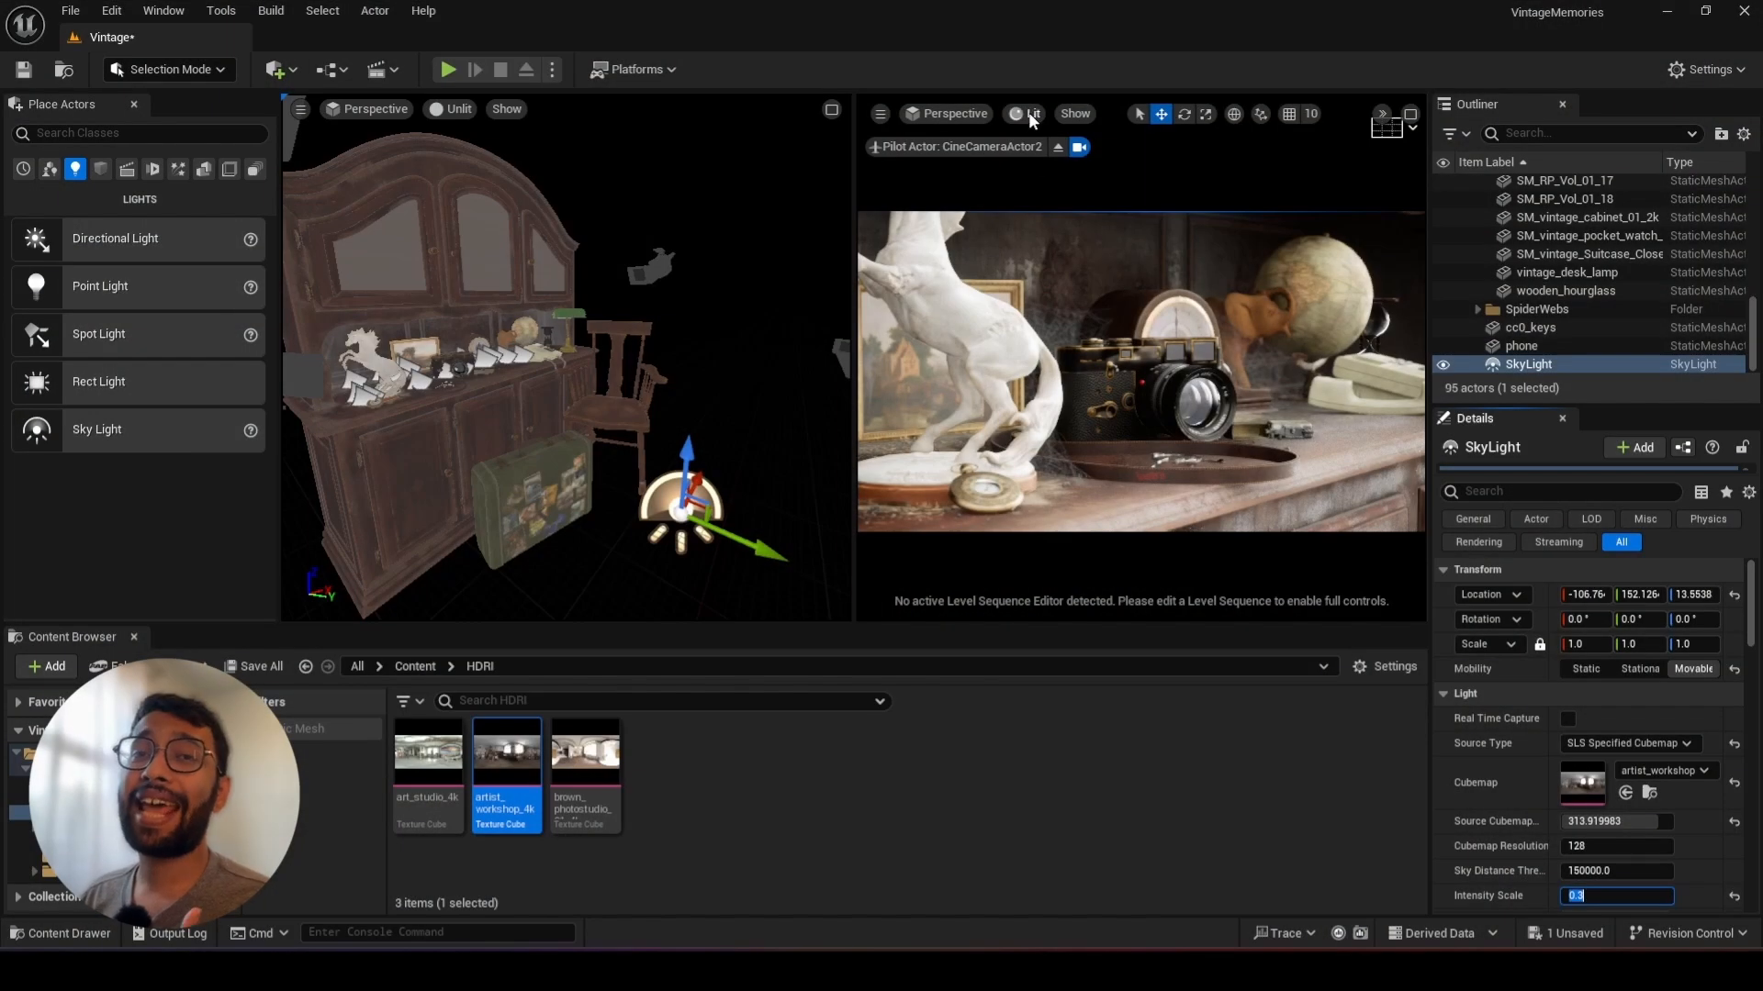
Switch the camera viewport's view mode from Lit to Path Tracing
click(1028, 114)
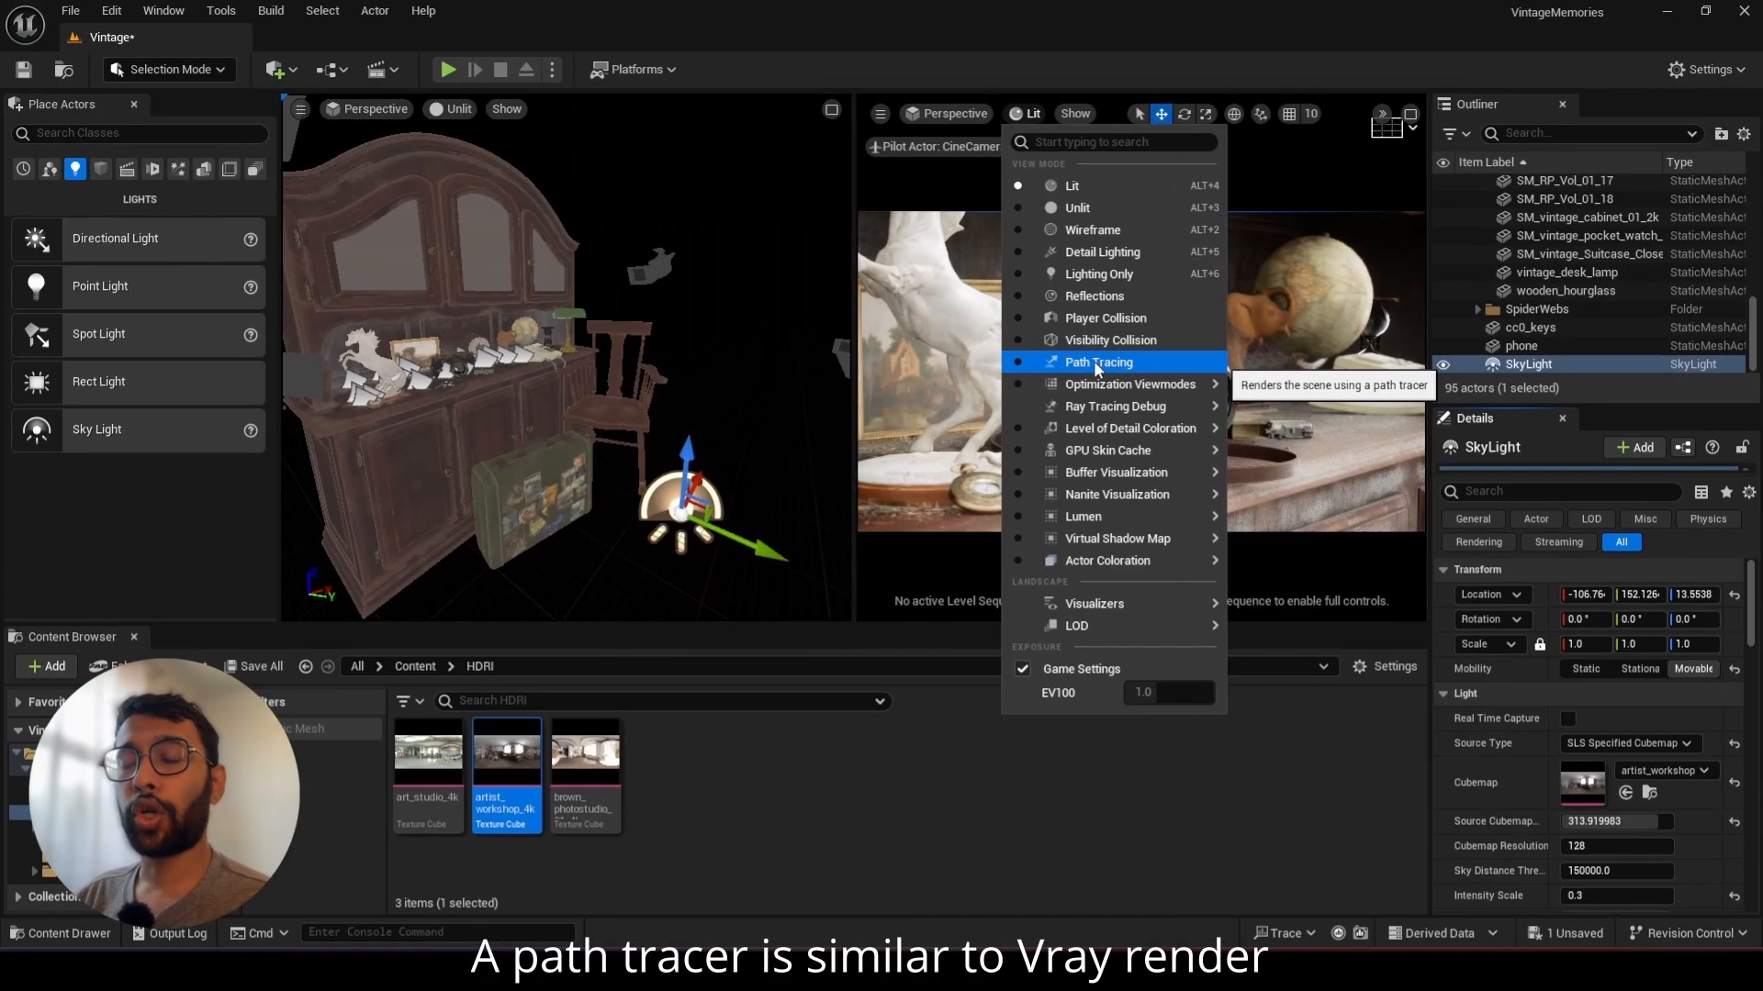
click(884, 497)
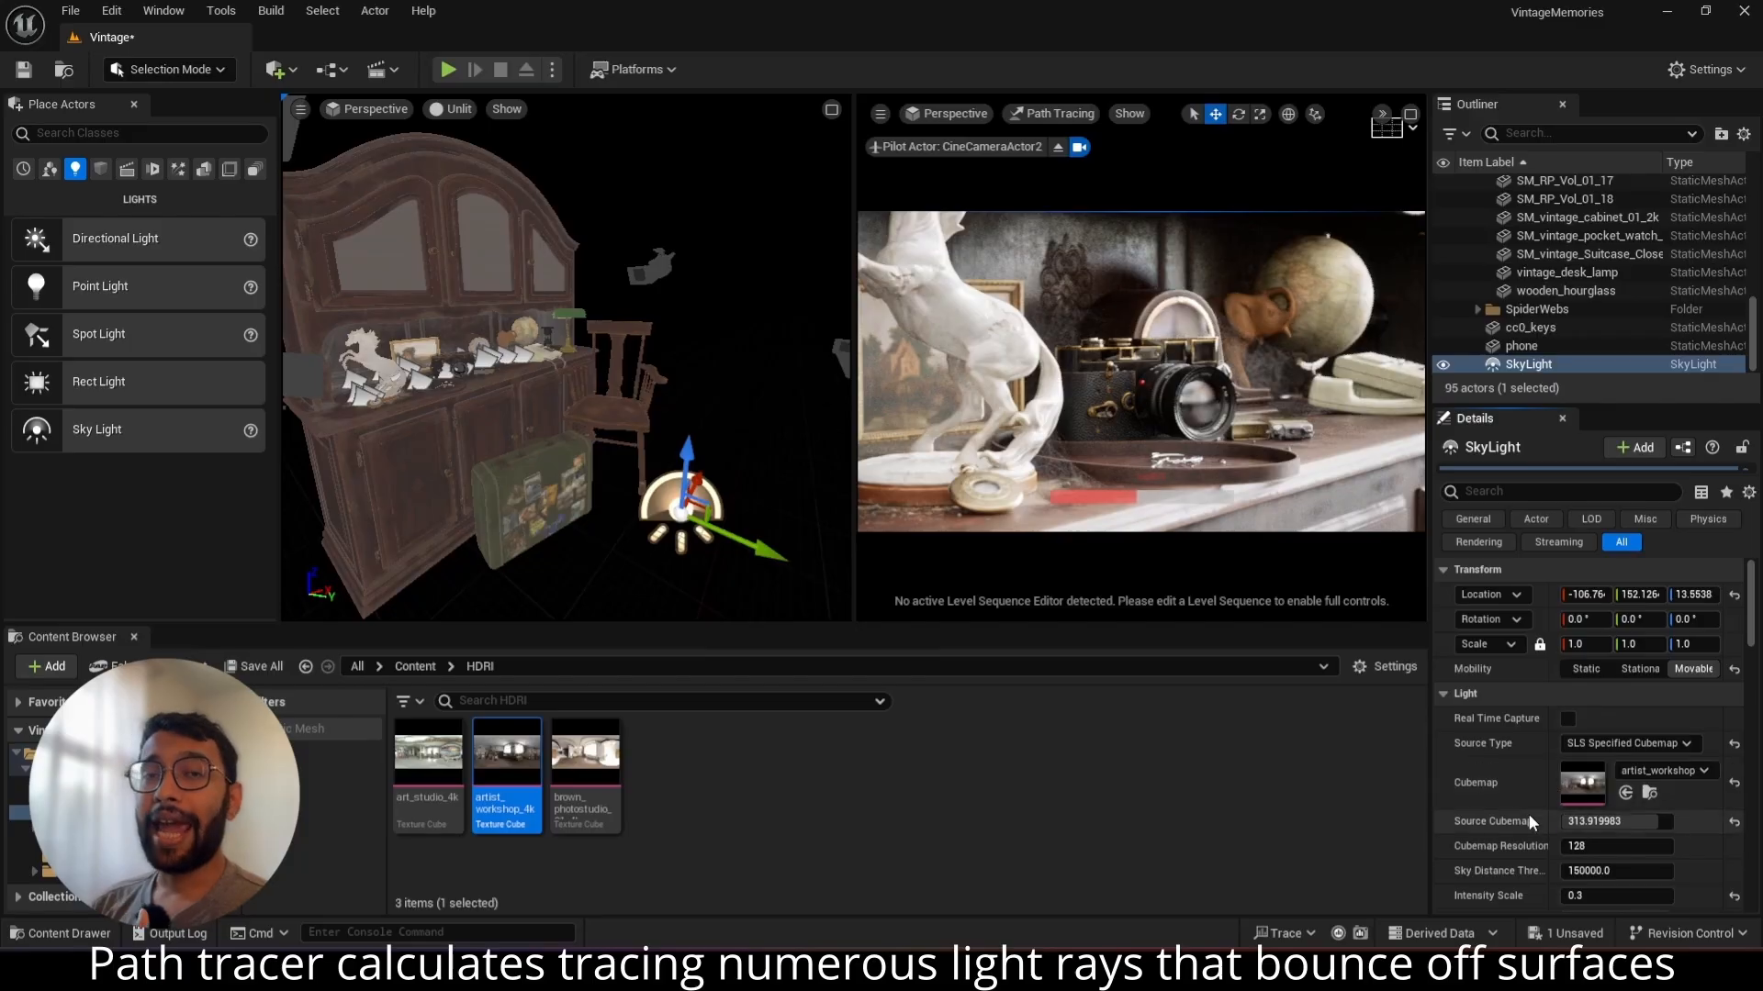
Place a Rect Light beside the cabinet near the rocking chair and set its Cast Ray Traced Shadows to Enabled
right_drag(640, 321, 683, 358)
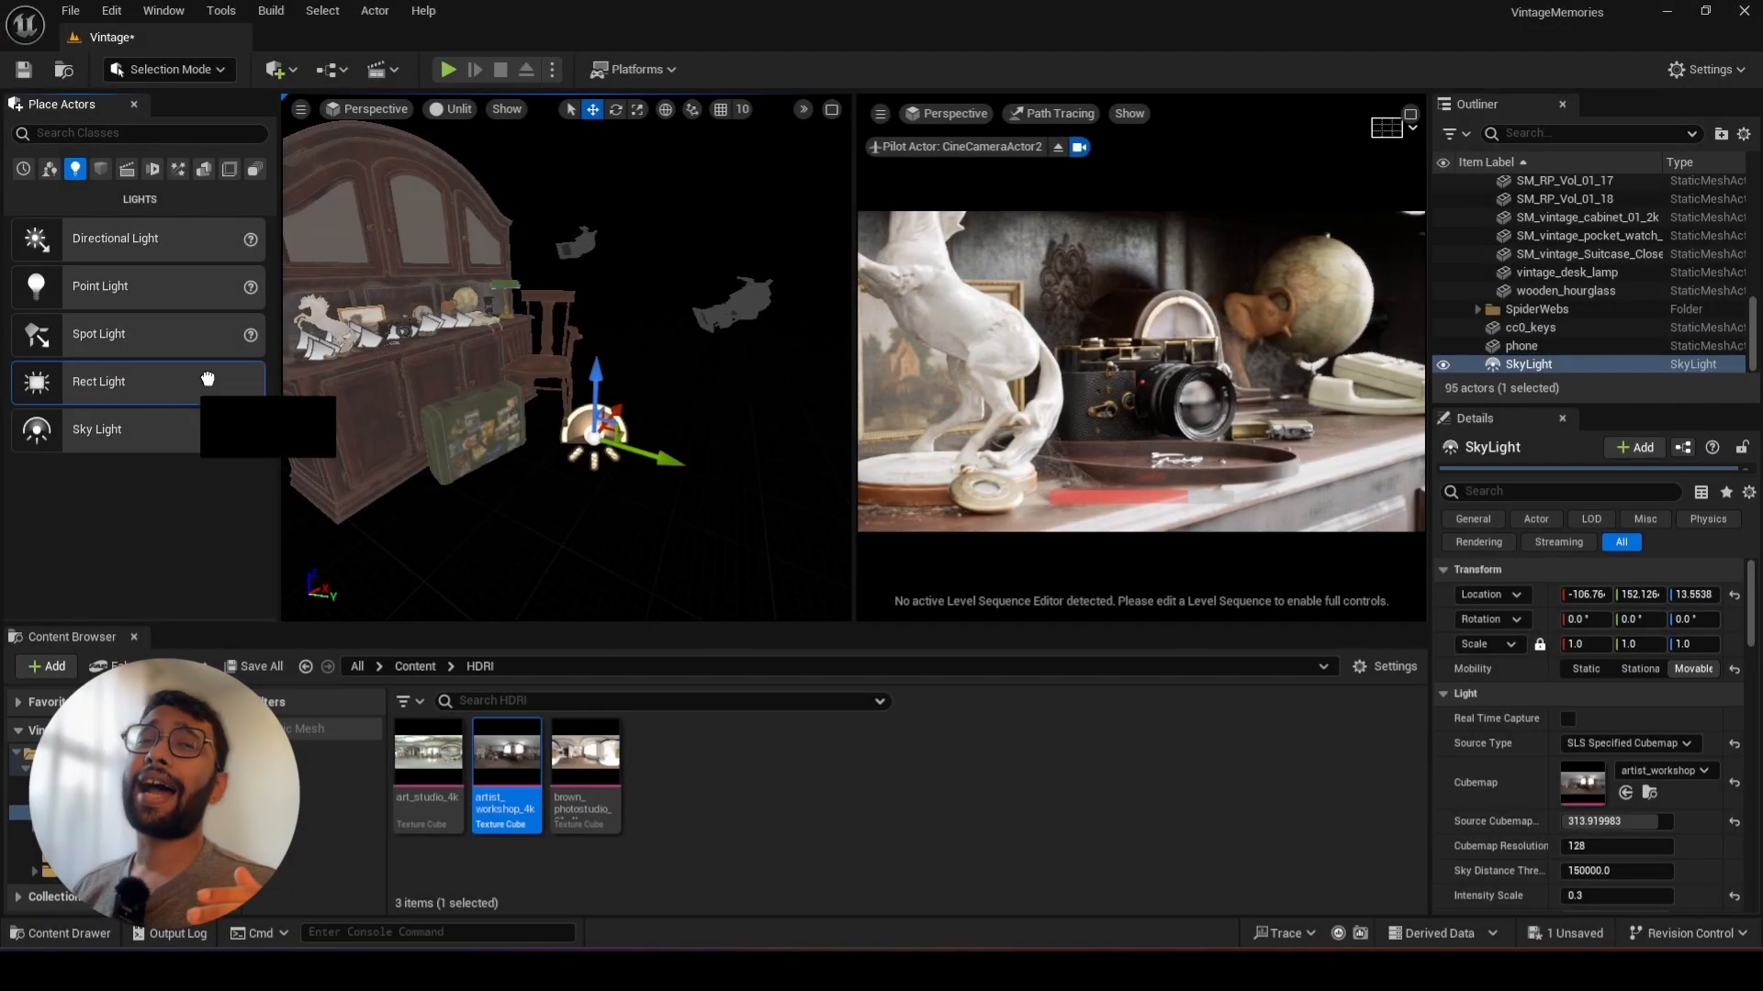
mouse_move(207, 378)
mouse_down()
mouse_move(564, 360)
mouse_move(565, 378)
mouse_up()
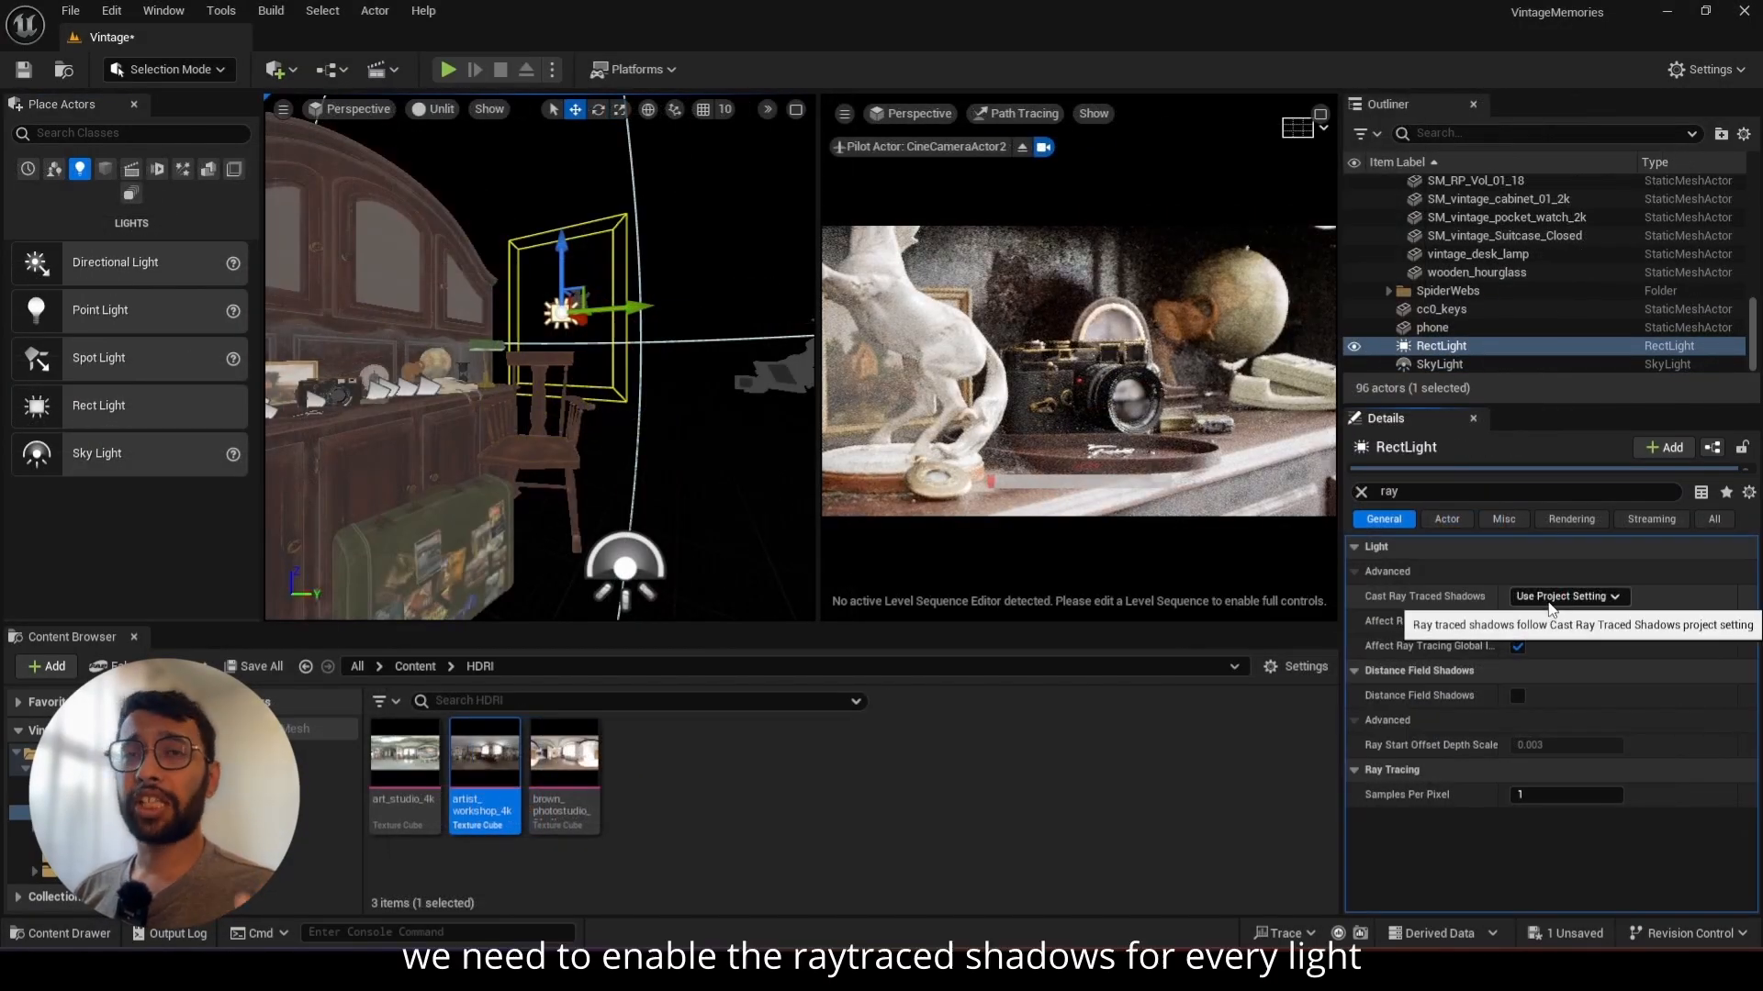
click(1554, 599)
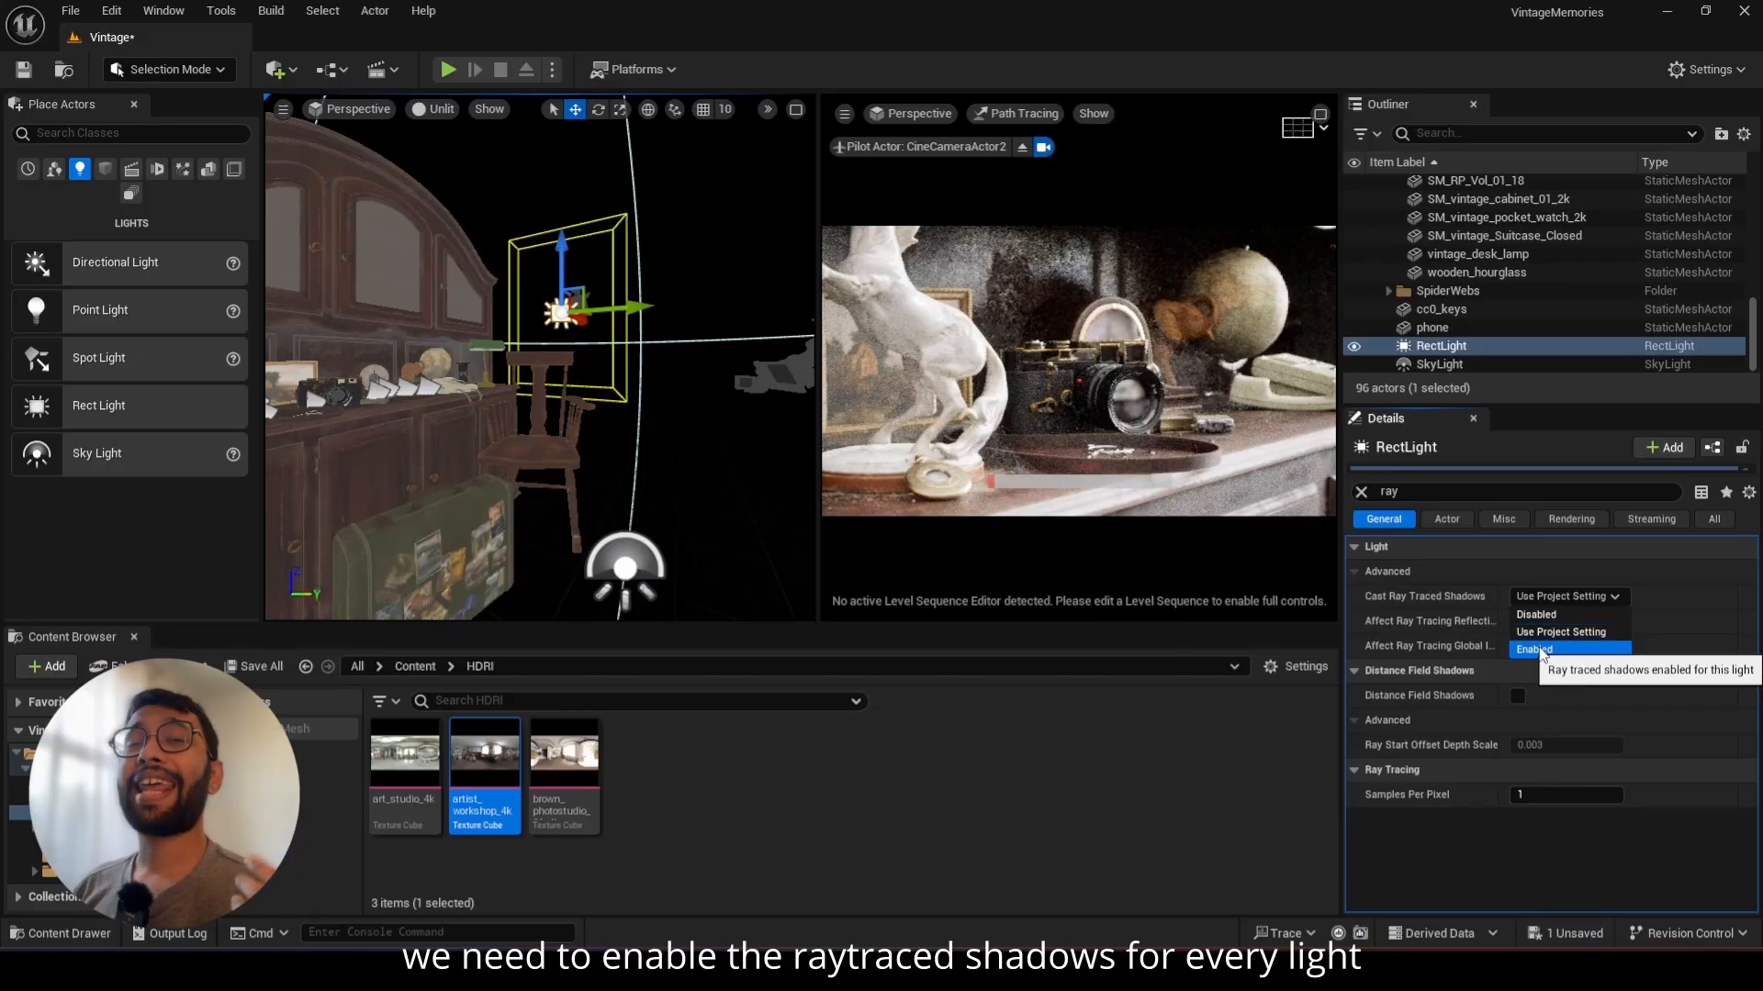
click(1541, 649)
click(1362, 494)
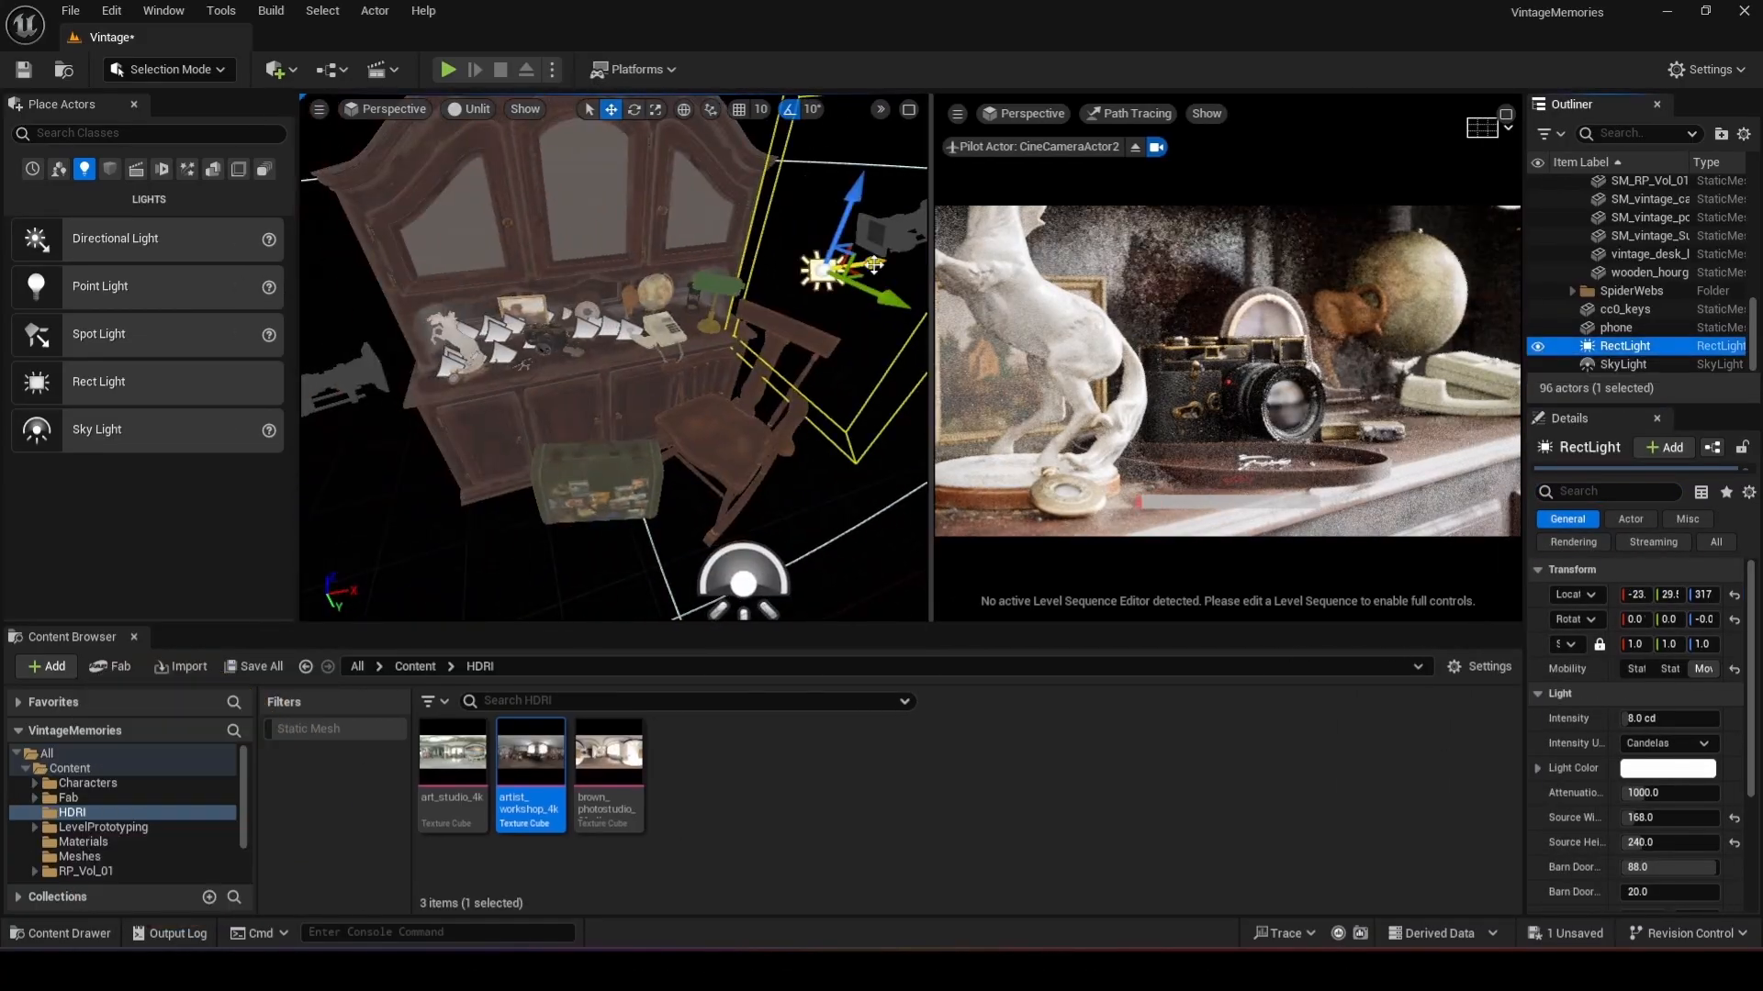
Rotate the rect light to face the cabinet and tilt it by 30°
key(e)
drag(748, 317, 859, 317)
key(w)
mouse_move(623, 342)
right_down()
mouse_move(587, 331)
mouse_move(624, 342)
right_up()
key(e)
drag(623, 342, 609, 312)
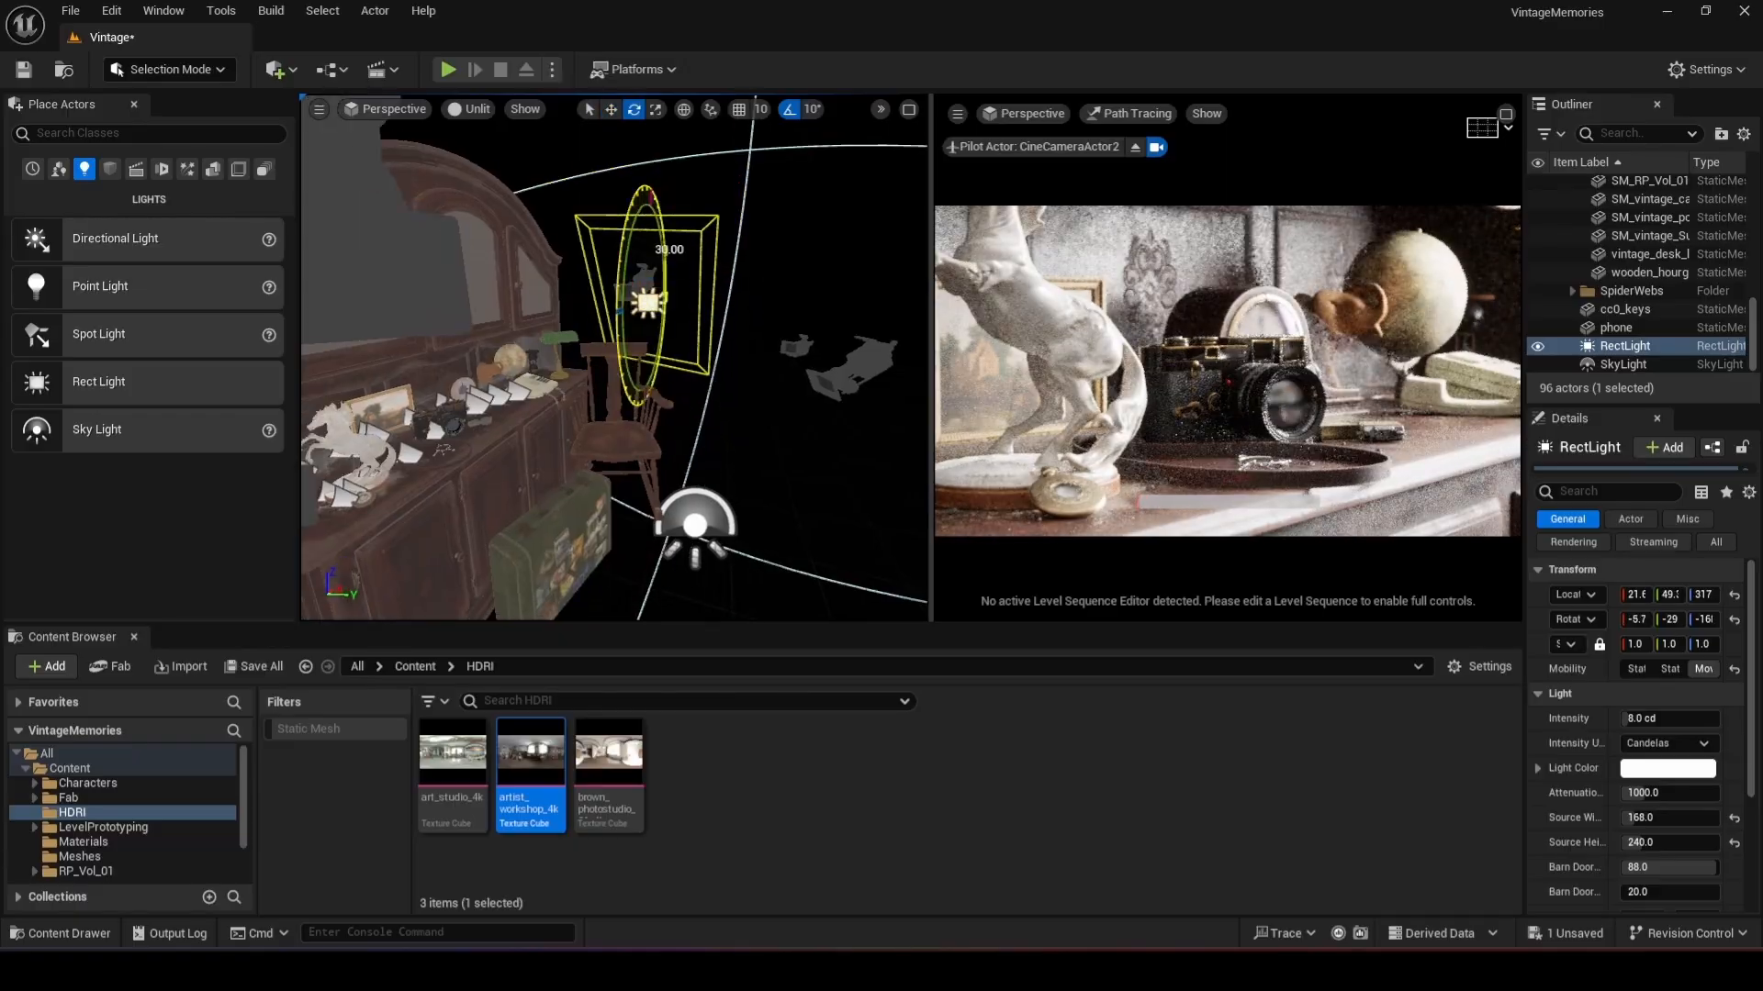
Raise the rect light, shift it slightly away from the cabinet, and switch the path-traced view to CineCameraActor5
key(w)
drag(639, 236, 648, 143)
drag(708, 203, 722, 203)
click(1023, 114)
mouse_move(1056, 320)
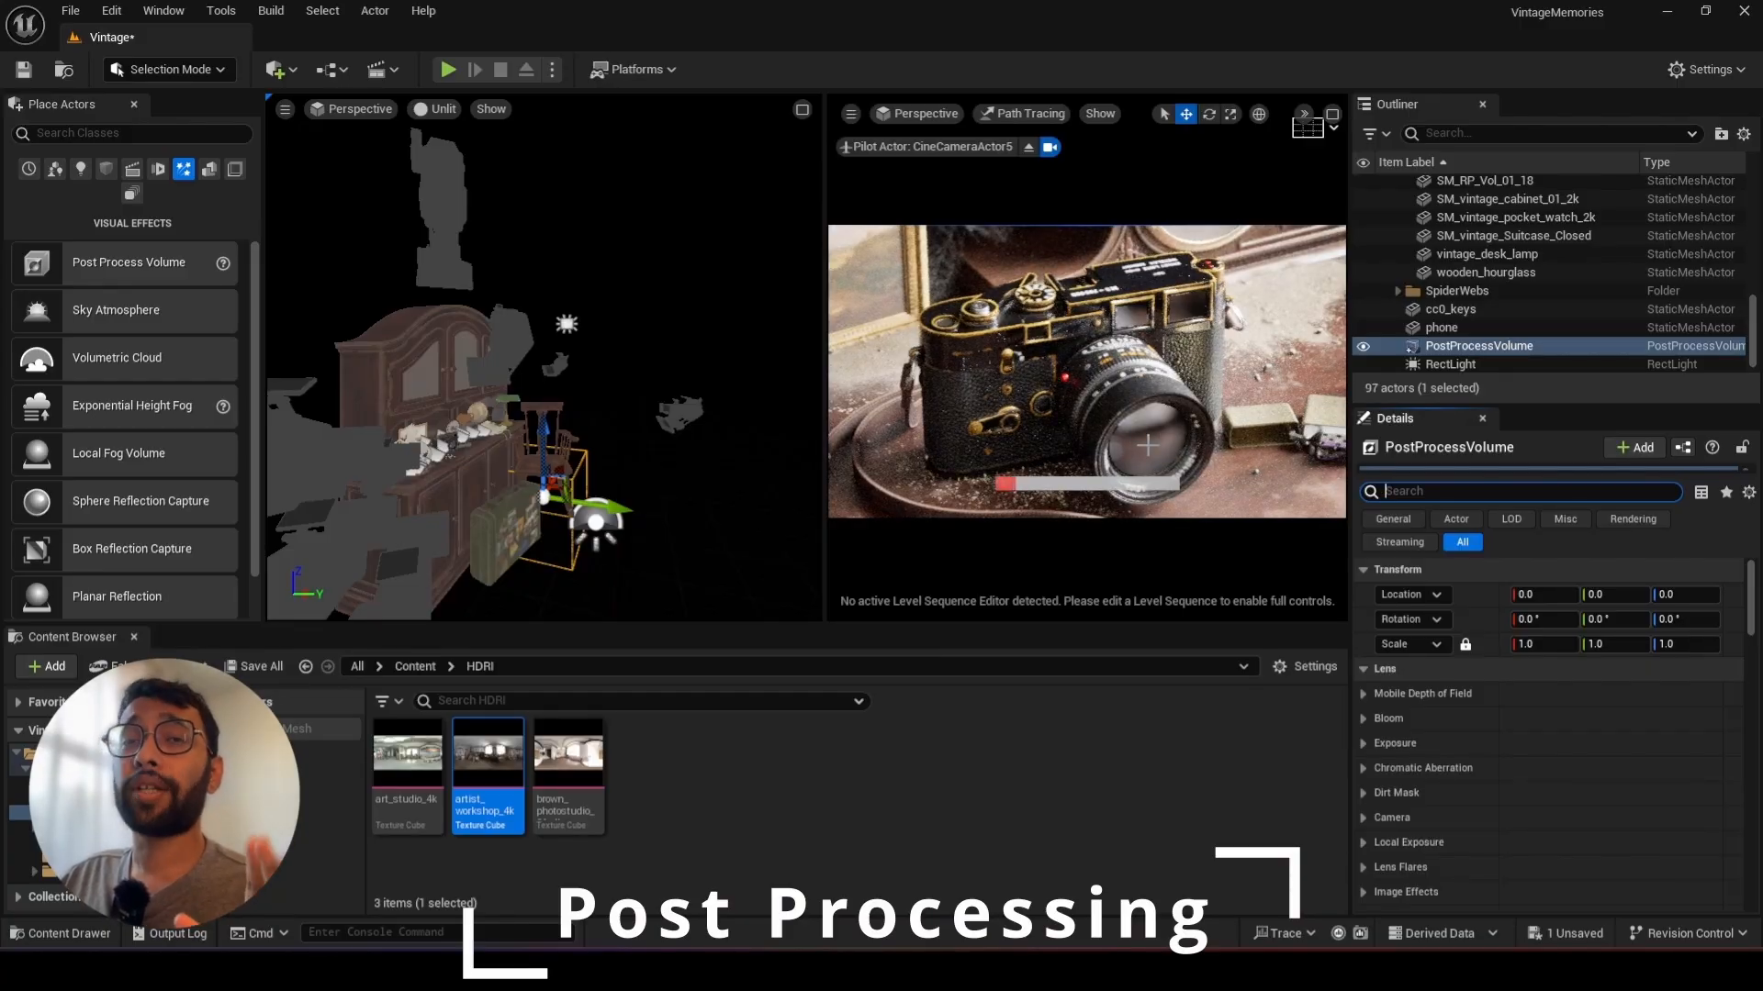
Find the post process volume's path tracing reference options, override Reference Depth Of Field and Reference Atmosphere, and turn on Reference Depth Of Field
click(1384, 491)
text(refe)
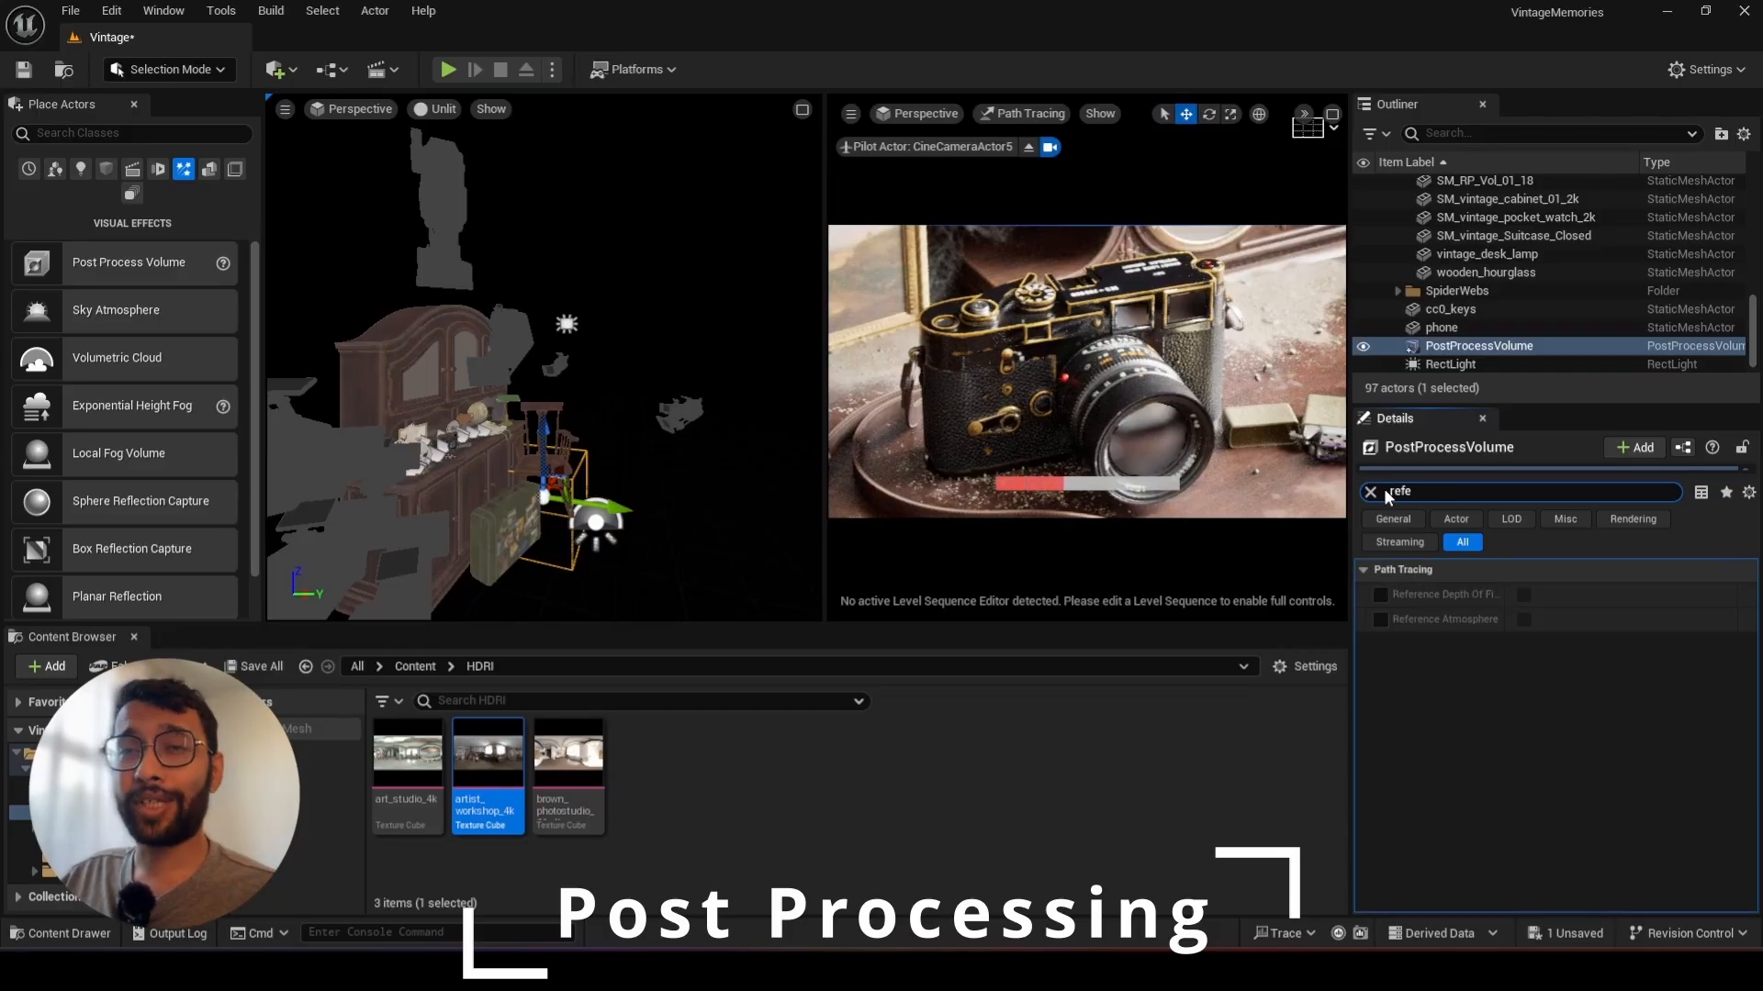
drag(1352, 602, 1209, 597)
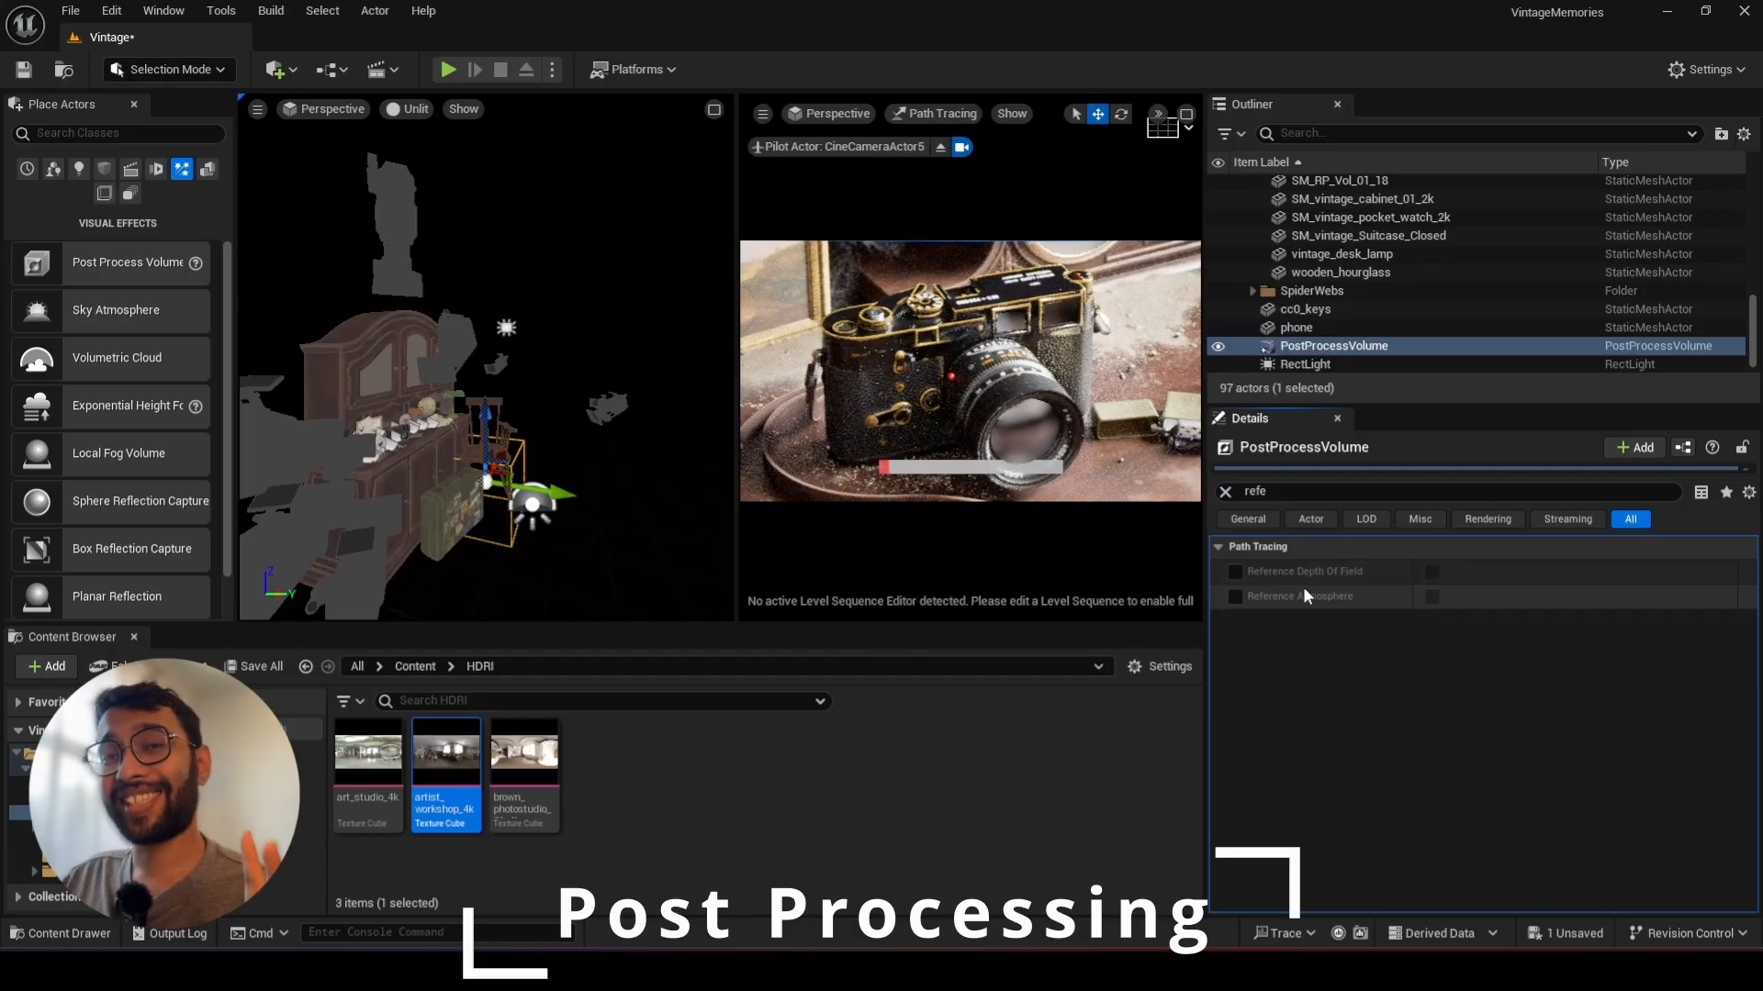
click(1235, 571)
click(1234, 595)
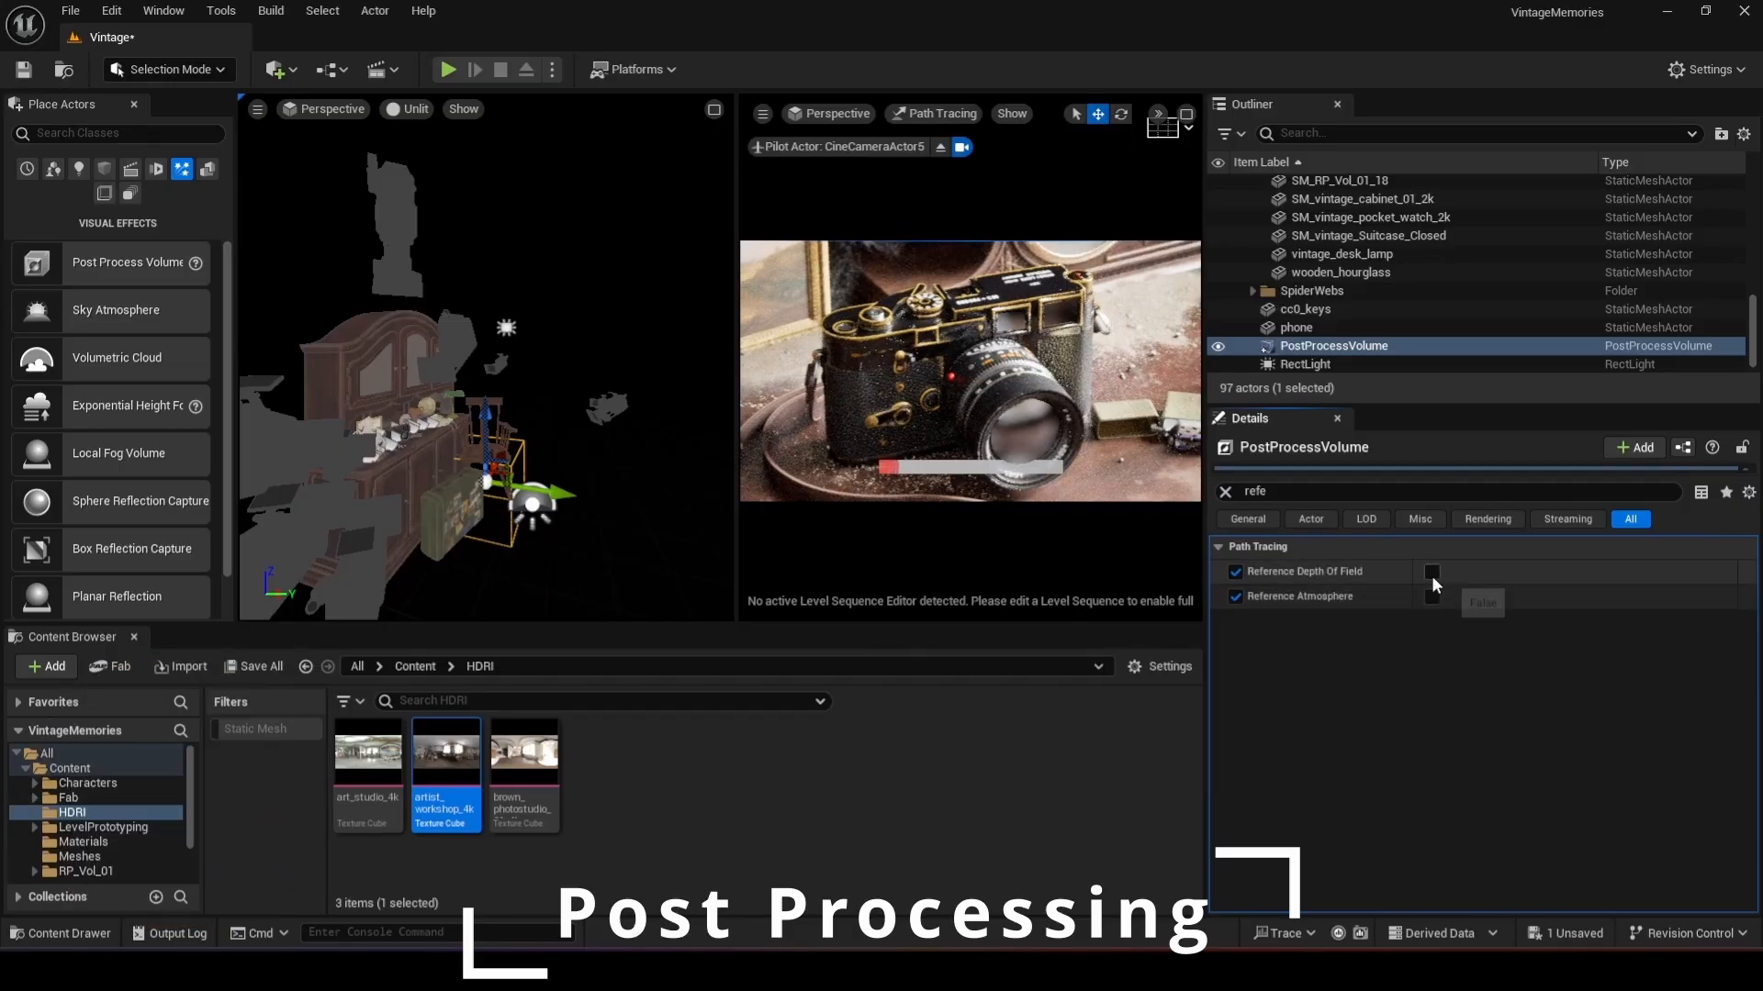
click(1431, 572)
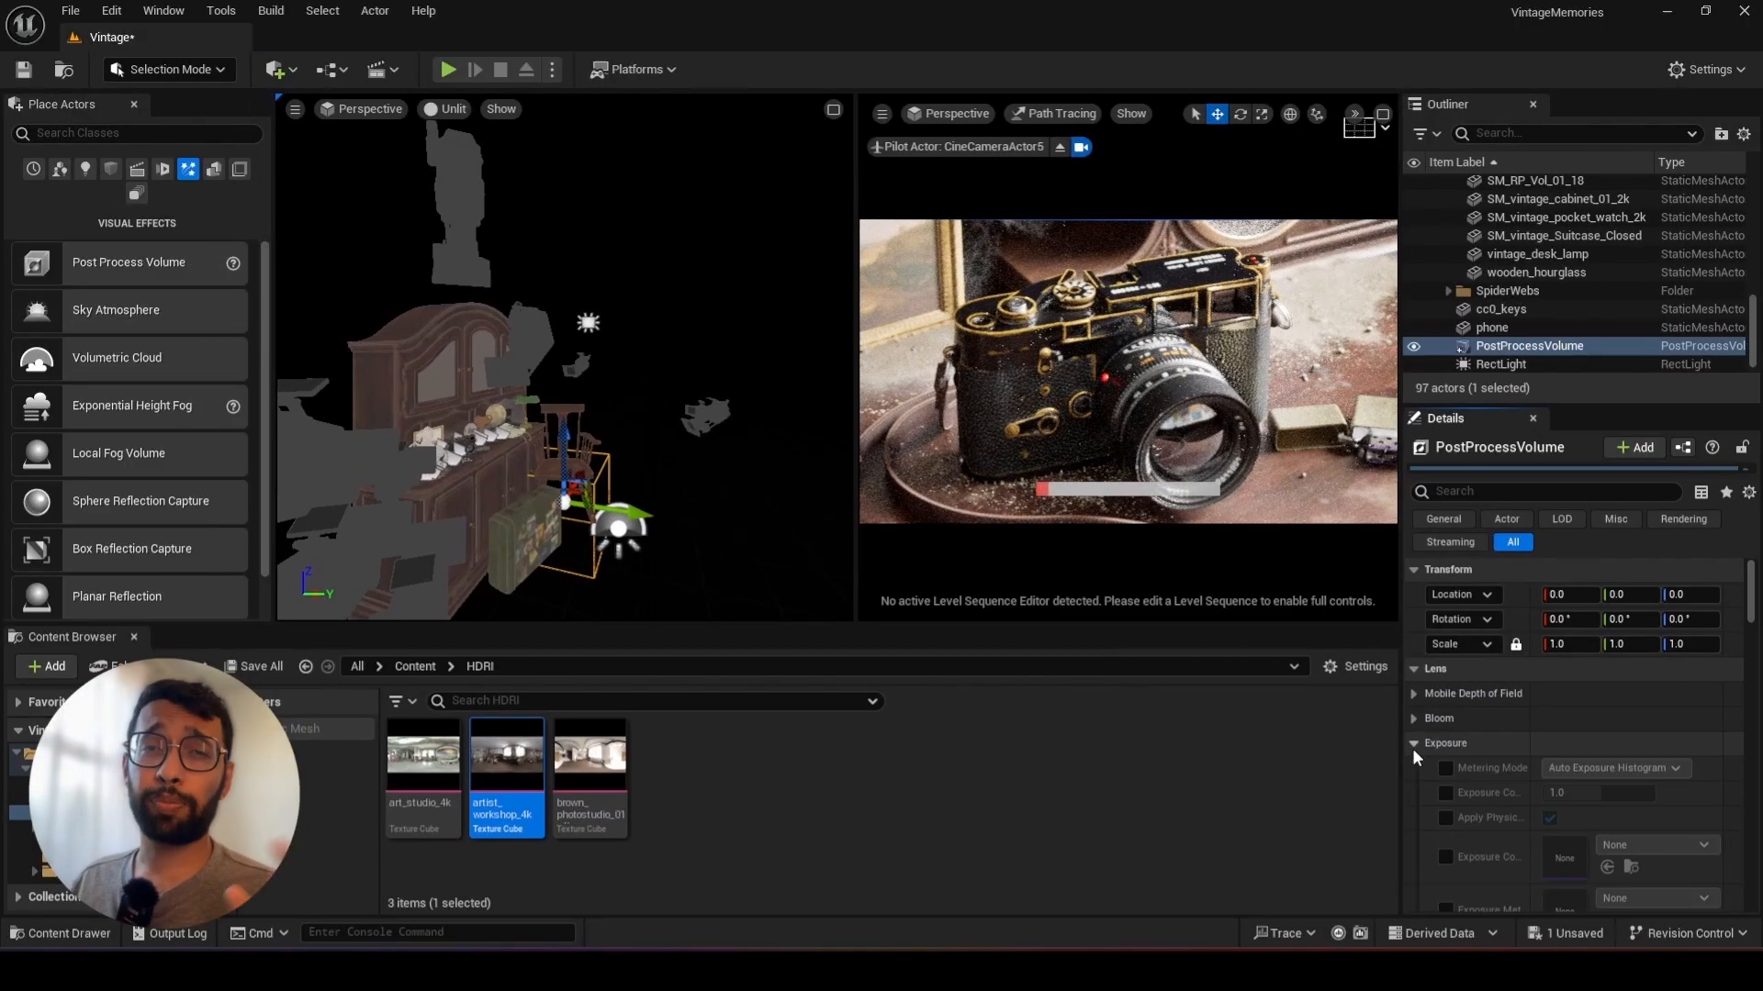
Override the post process volume's exposure: Metering Mode Manual, Apply Physical Camera Exposure off, and Exposure Compensation about 5
drag(1569, 404, 1569, 309)
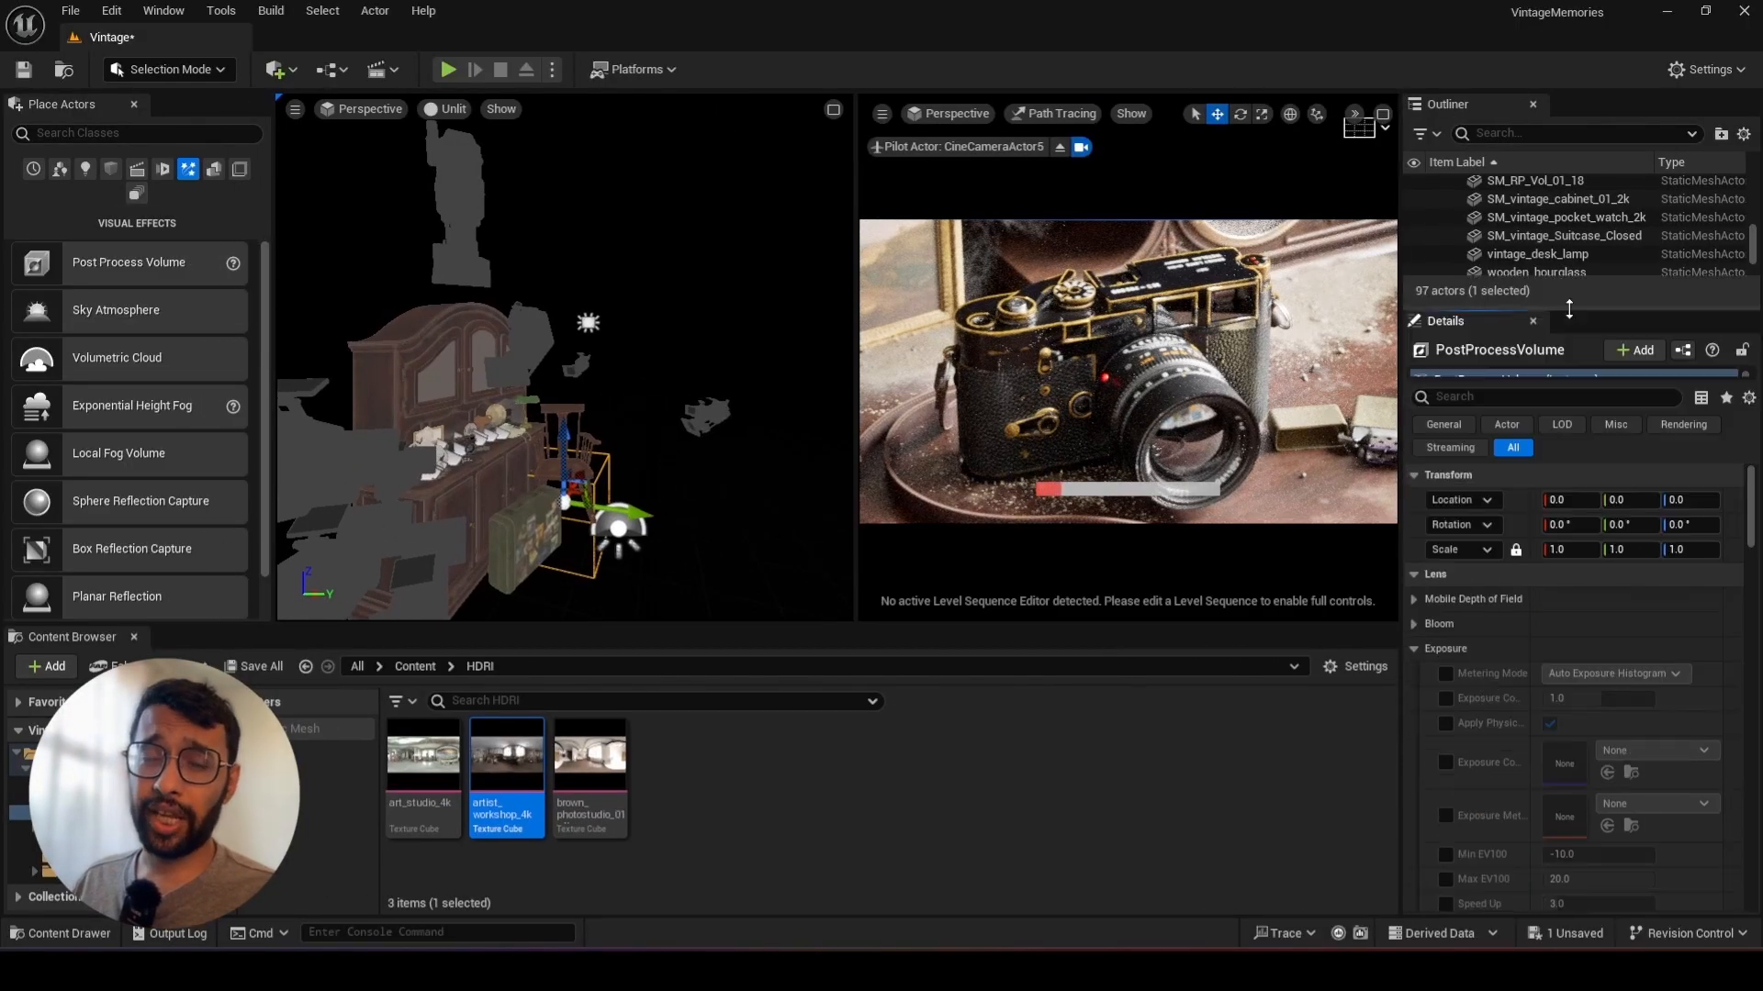
drag(1401, 686, 1217, 684)
click(1259, 676)
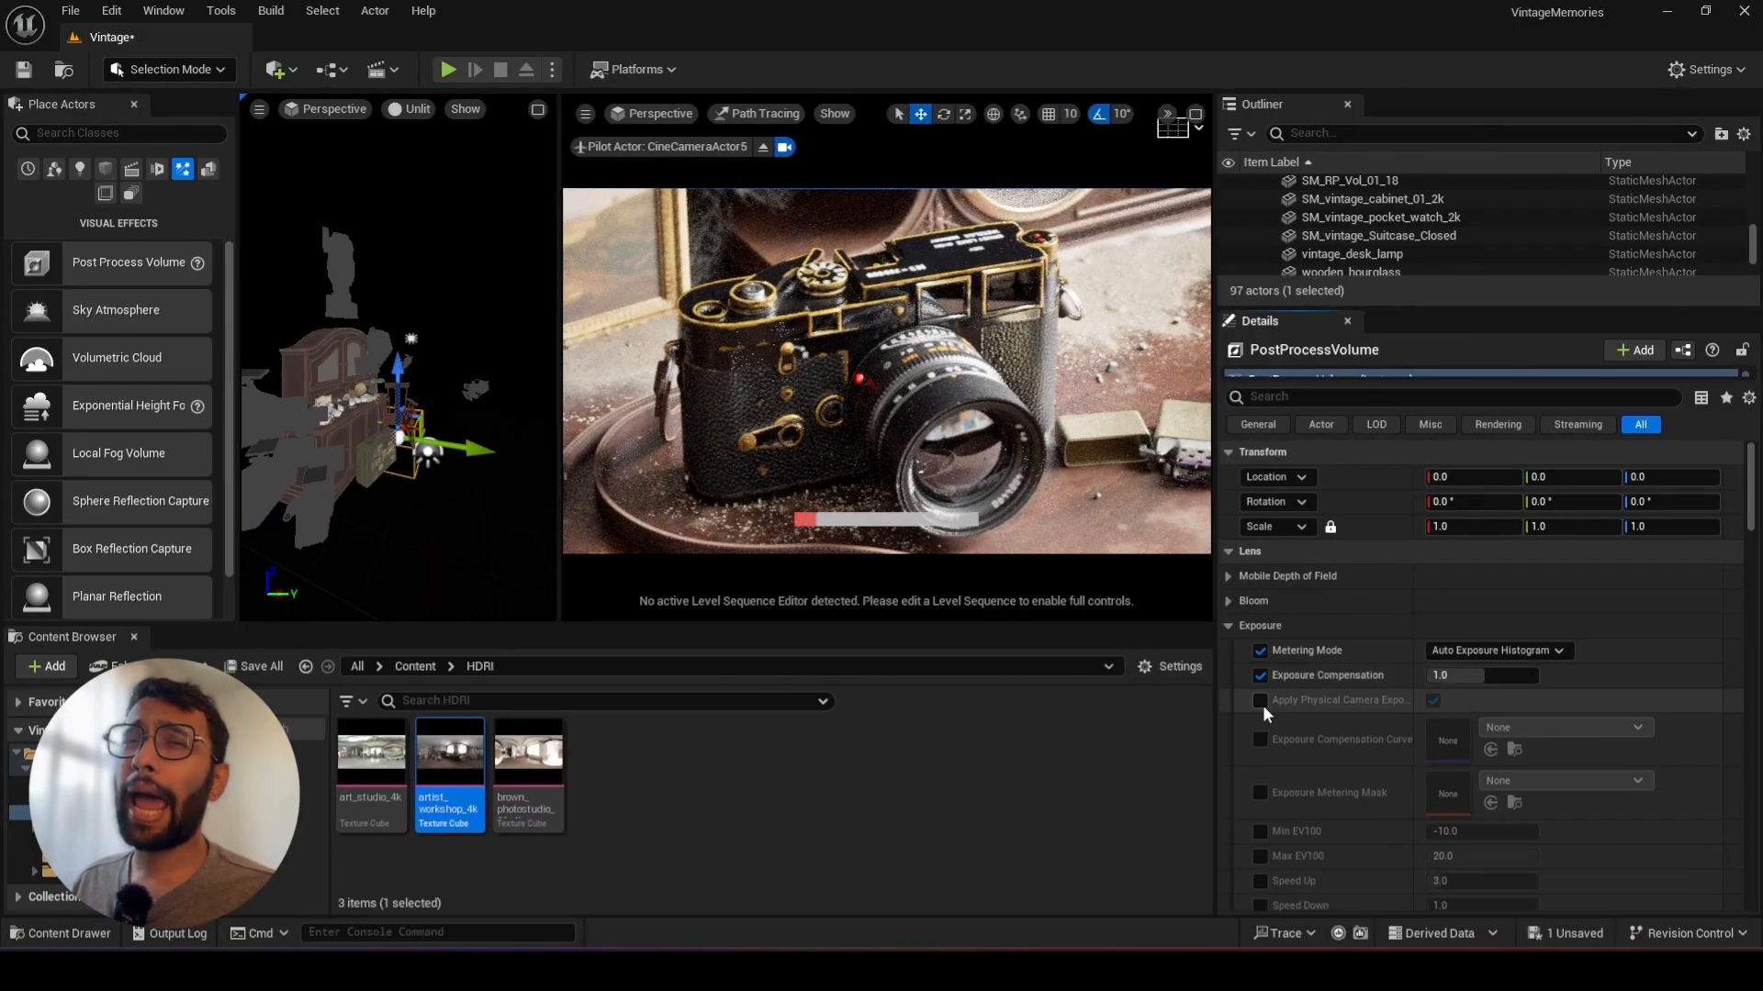
click(1259, 700)
click(1433, 701)
click(1496, 650)
click(1487, 739)
drag(1468, 674, 1505, 675)
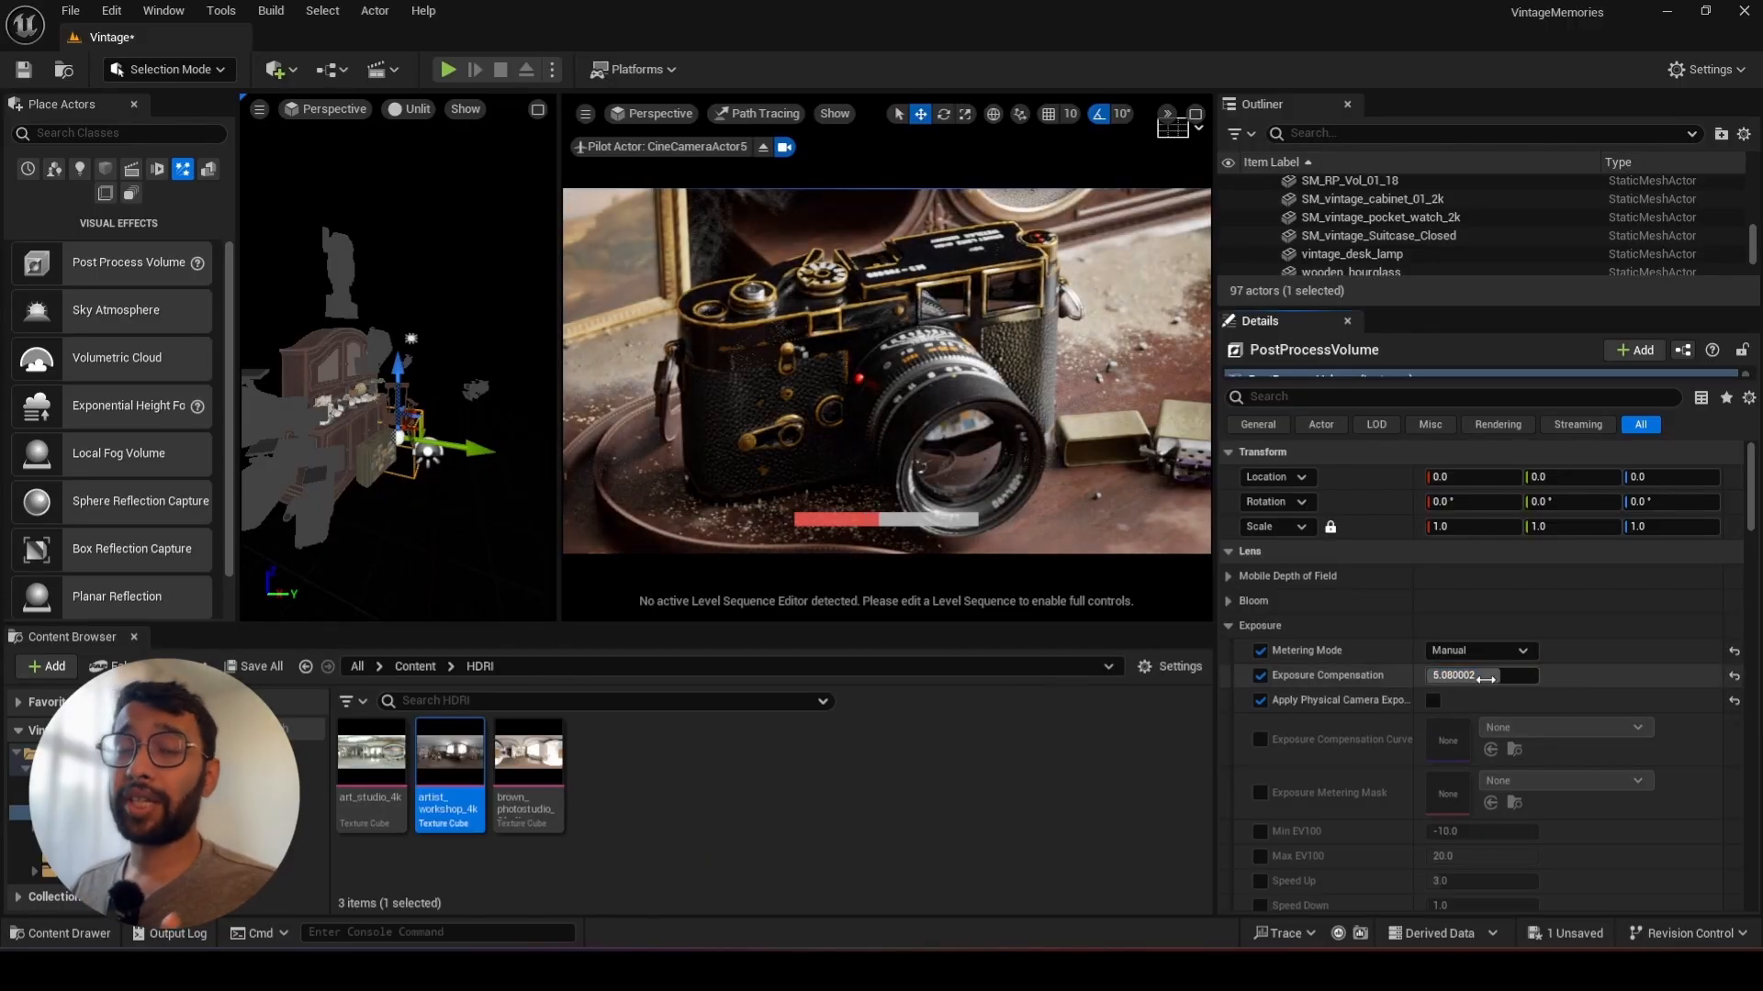
View the scene through CineCameraActor10 and adjust the film Slope to about 0.54 and Toe to about 0.56
click(653, 114)
mouse_move(689, 321)
click(909, 413)
click(654, 114)
click(909, 329)
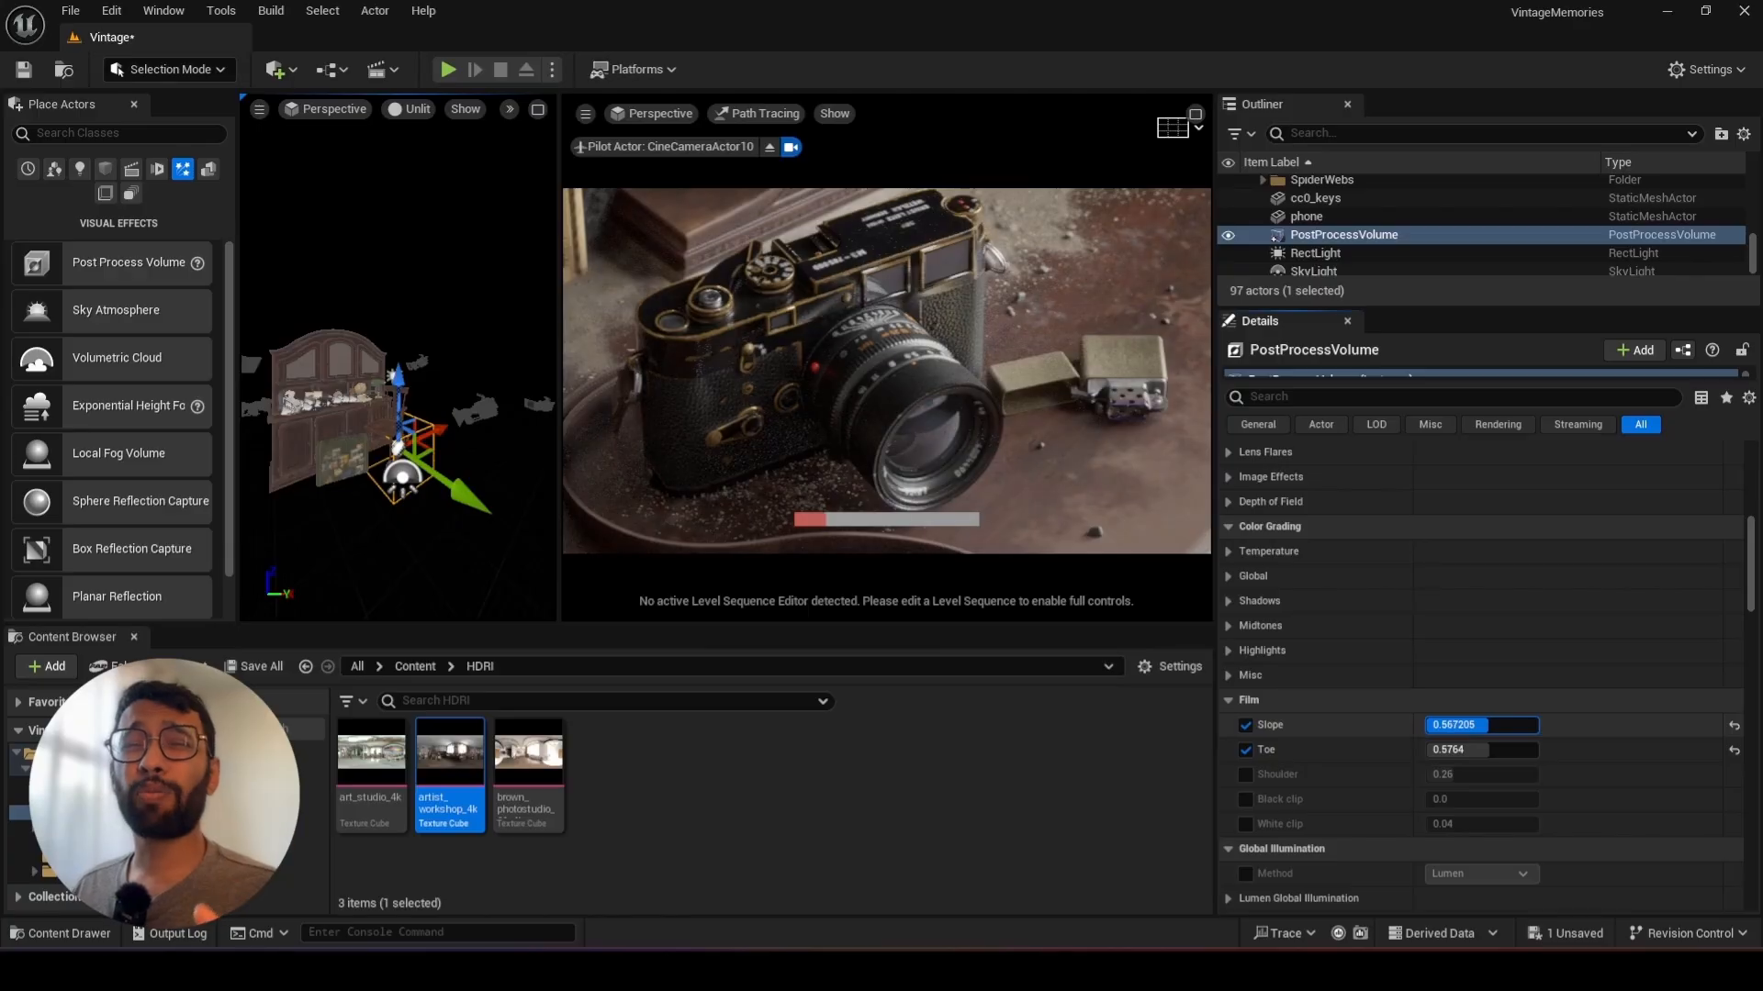
drag(1481, 725, 1472, 725)
mouse_move(1481, 750)
mouse_down()
mouse_move(1455, 750)
mouse_move(1489, 750)
mouse_up()
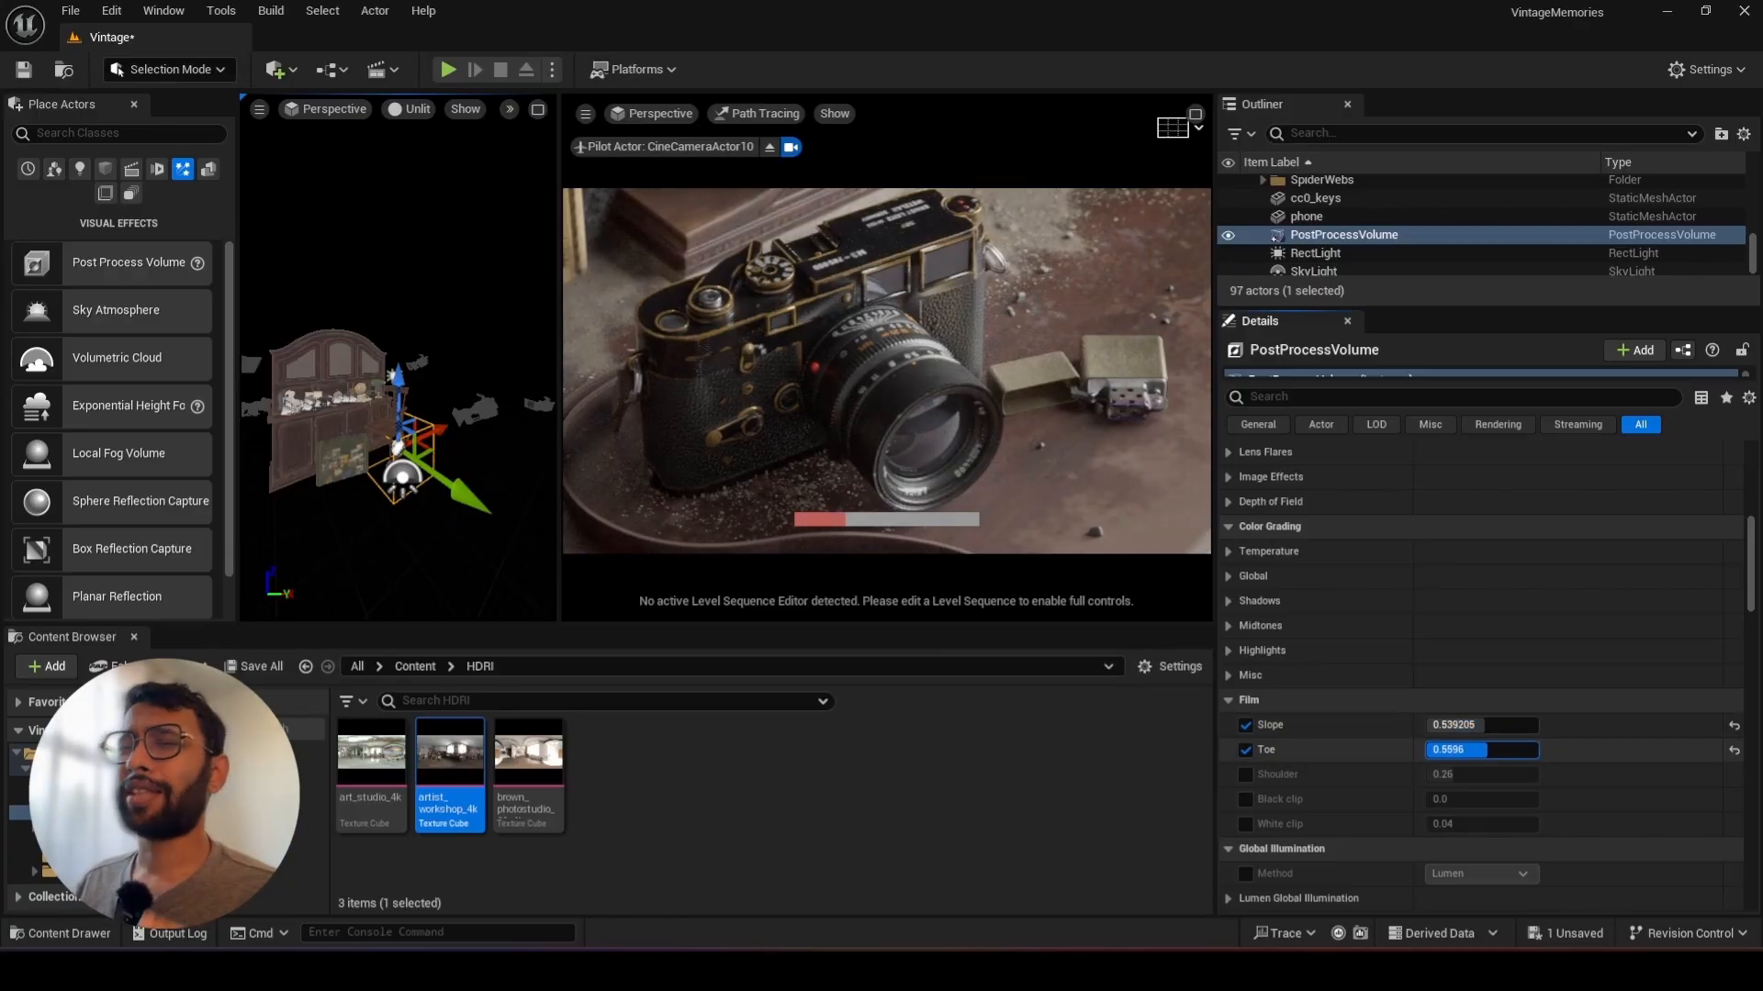
Switch the path-traced view to CineCameraActor11, override the post process volume's Vignette Intensity, and raise it to about 0.66
click(670, 114)
mouse_move(689, 321)
click(904, 370)
click(1328, 396)
text(vig)
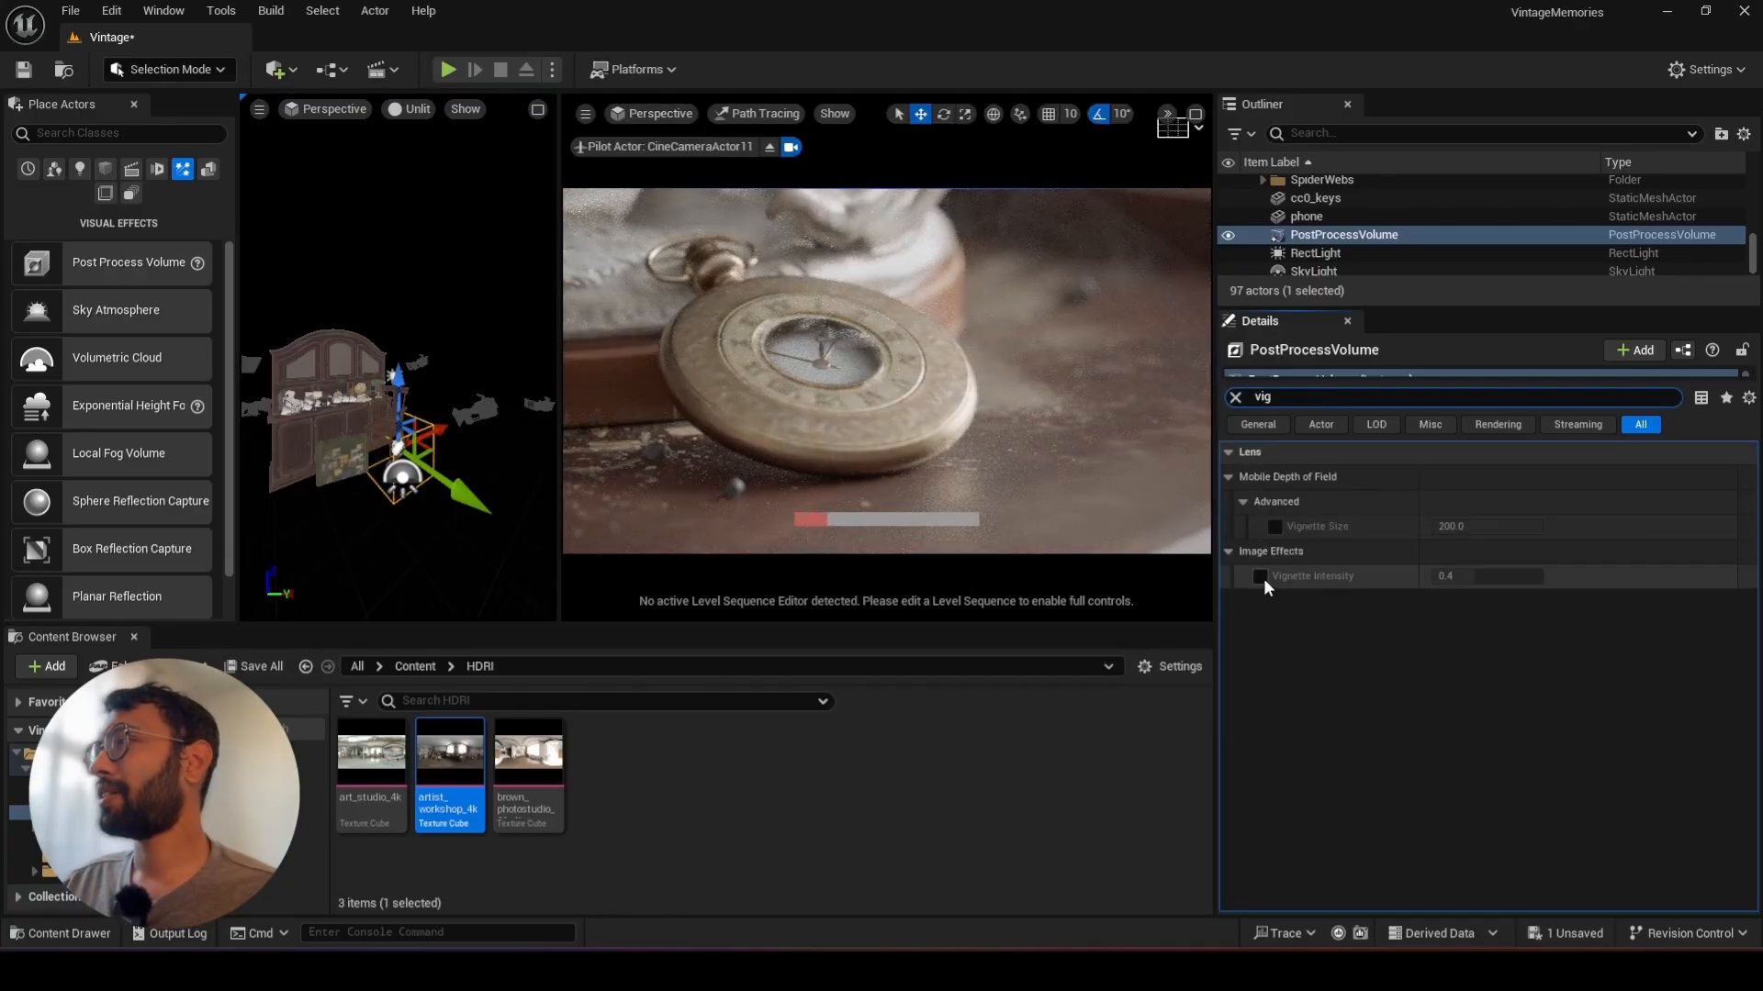
drag(1468, 577, 1498, 576)
Switch the path-traced view to CineCameraActor8 and clear the property search on the post process volume
click(656, 114)
mouse_move(702, 321)
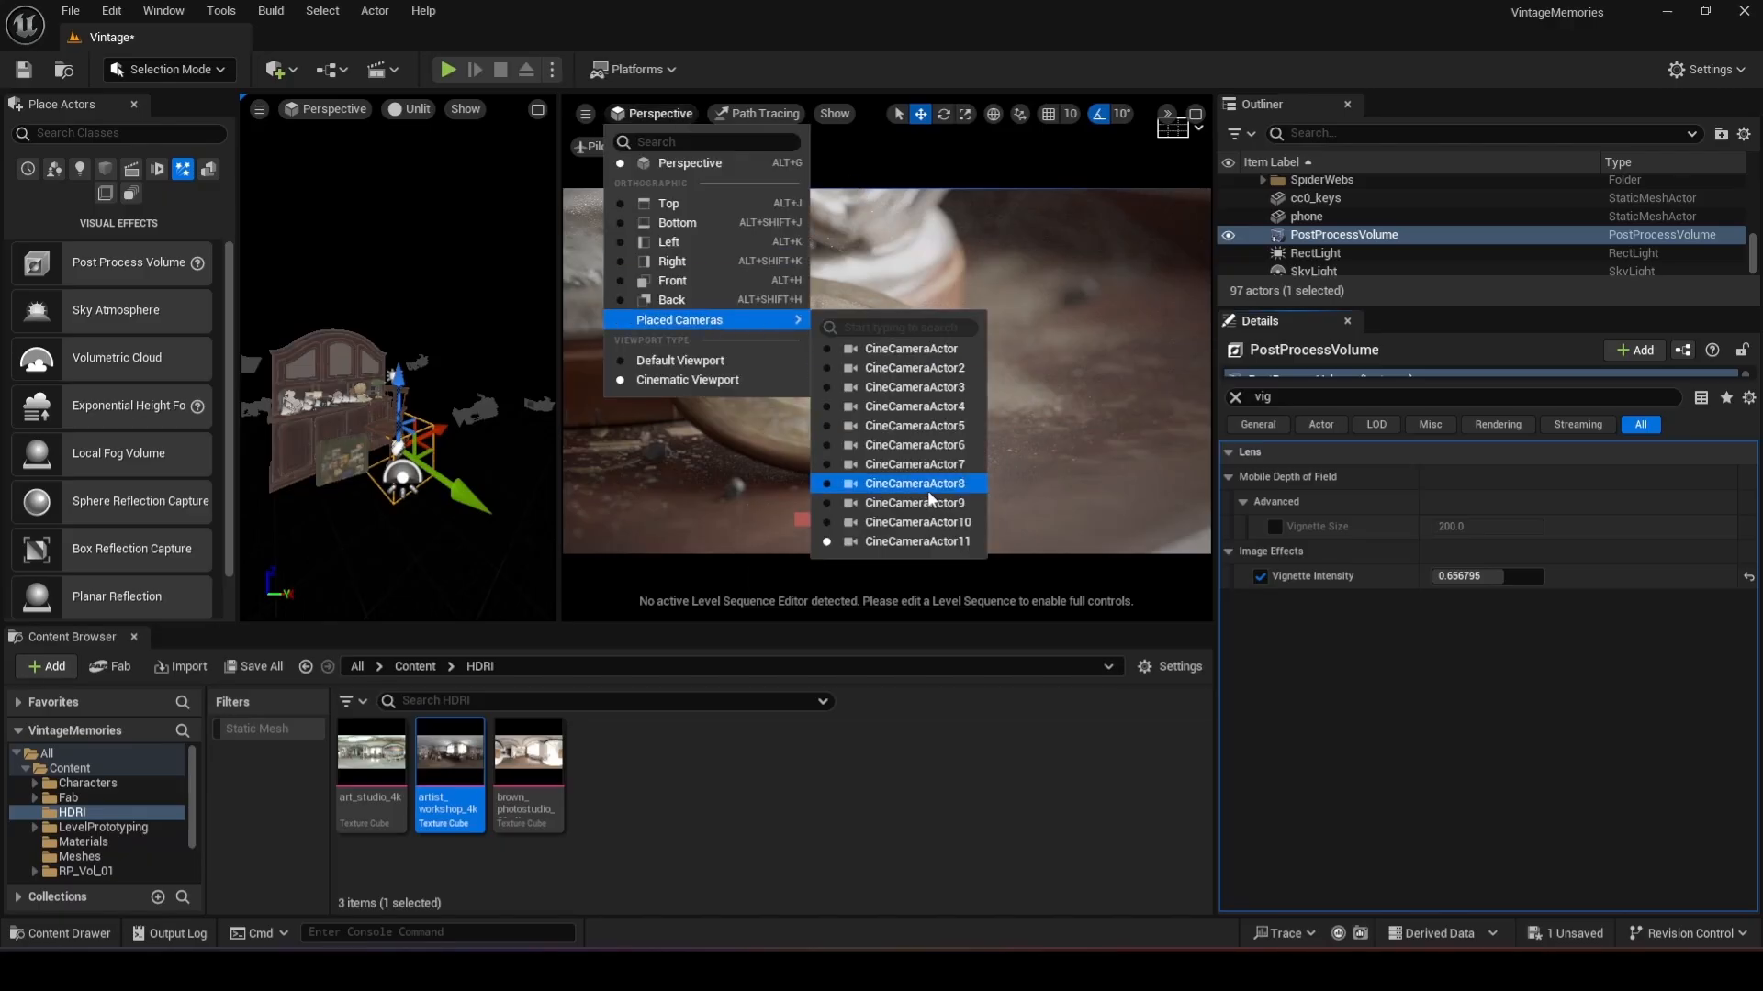
click(897, 477)
click(1236, 397)
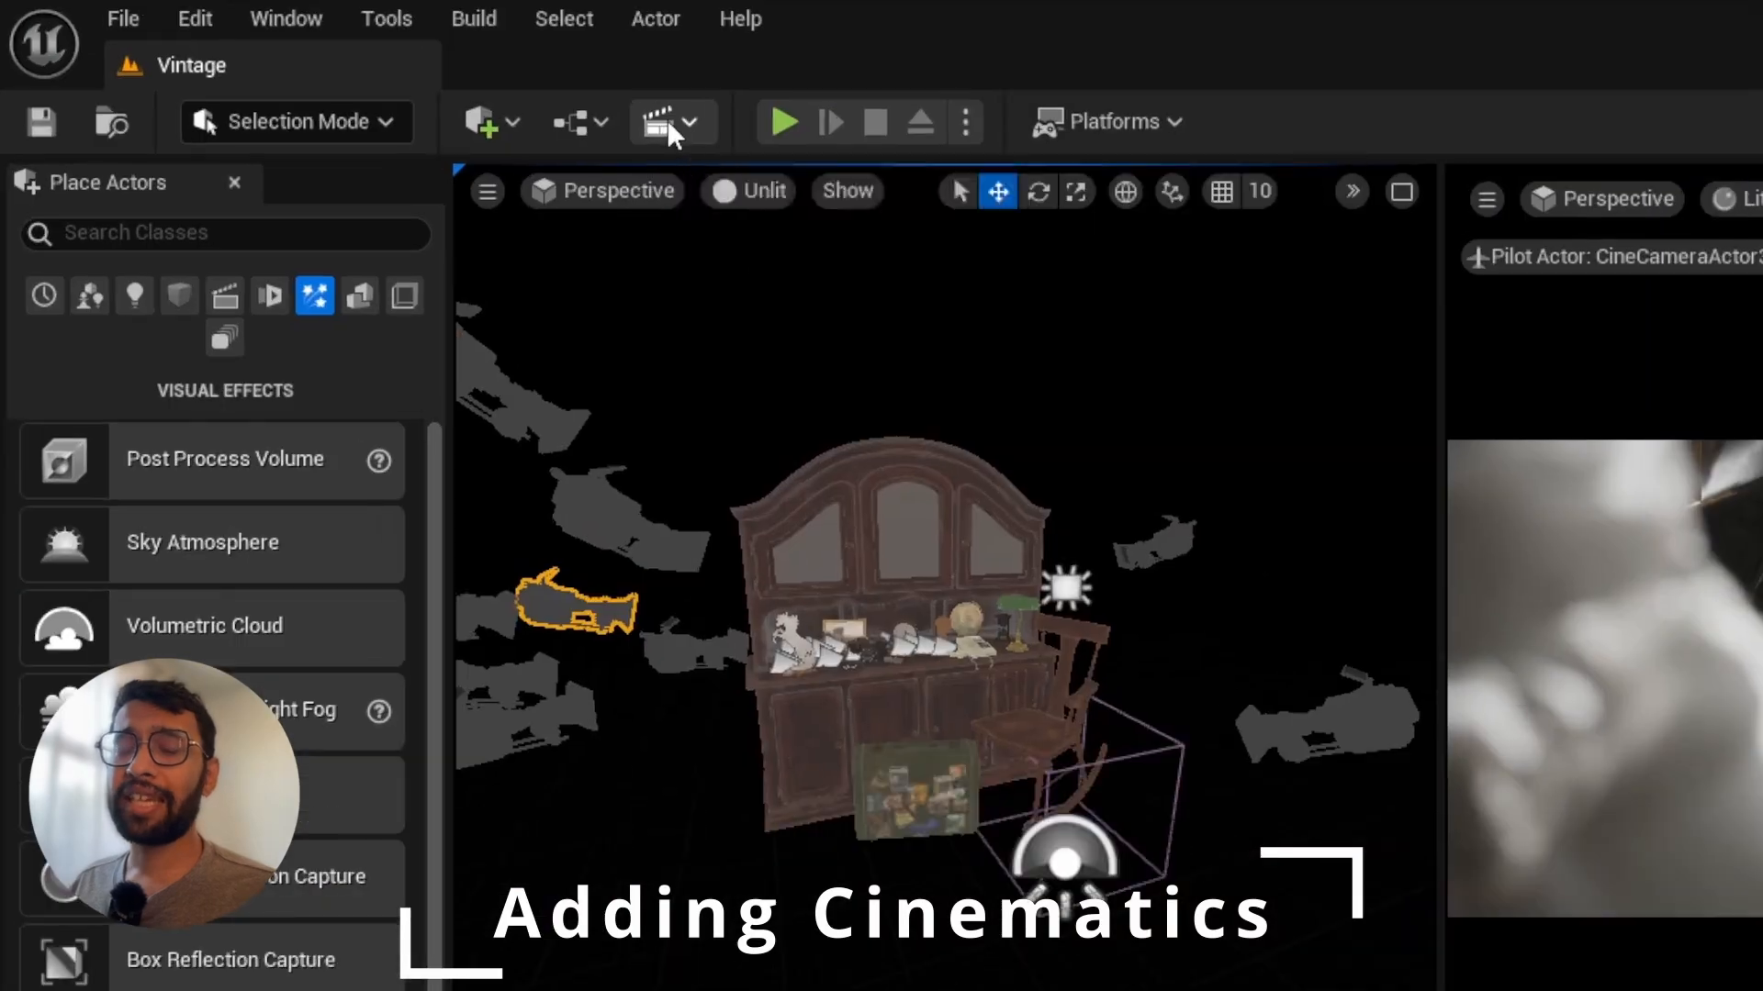
Create a level sequence named Vintage_Sequence and add CineCameraActor2 to it
click(379, 69)
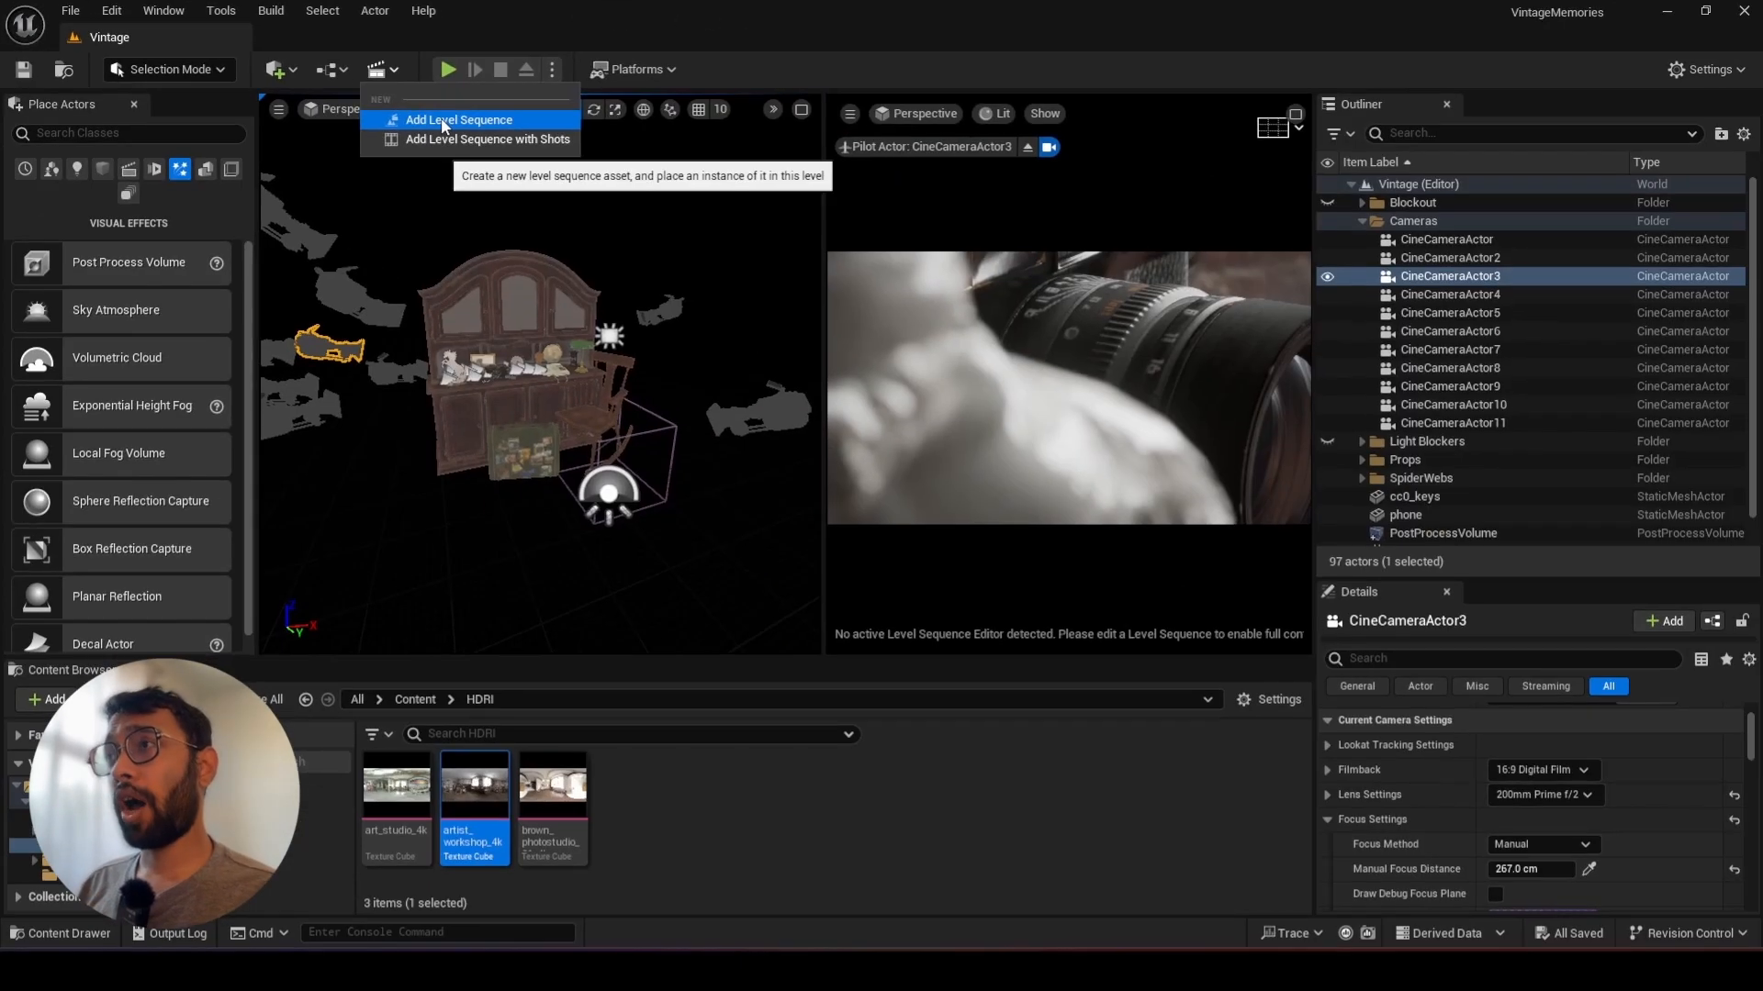
click(771, 210)
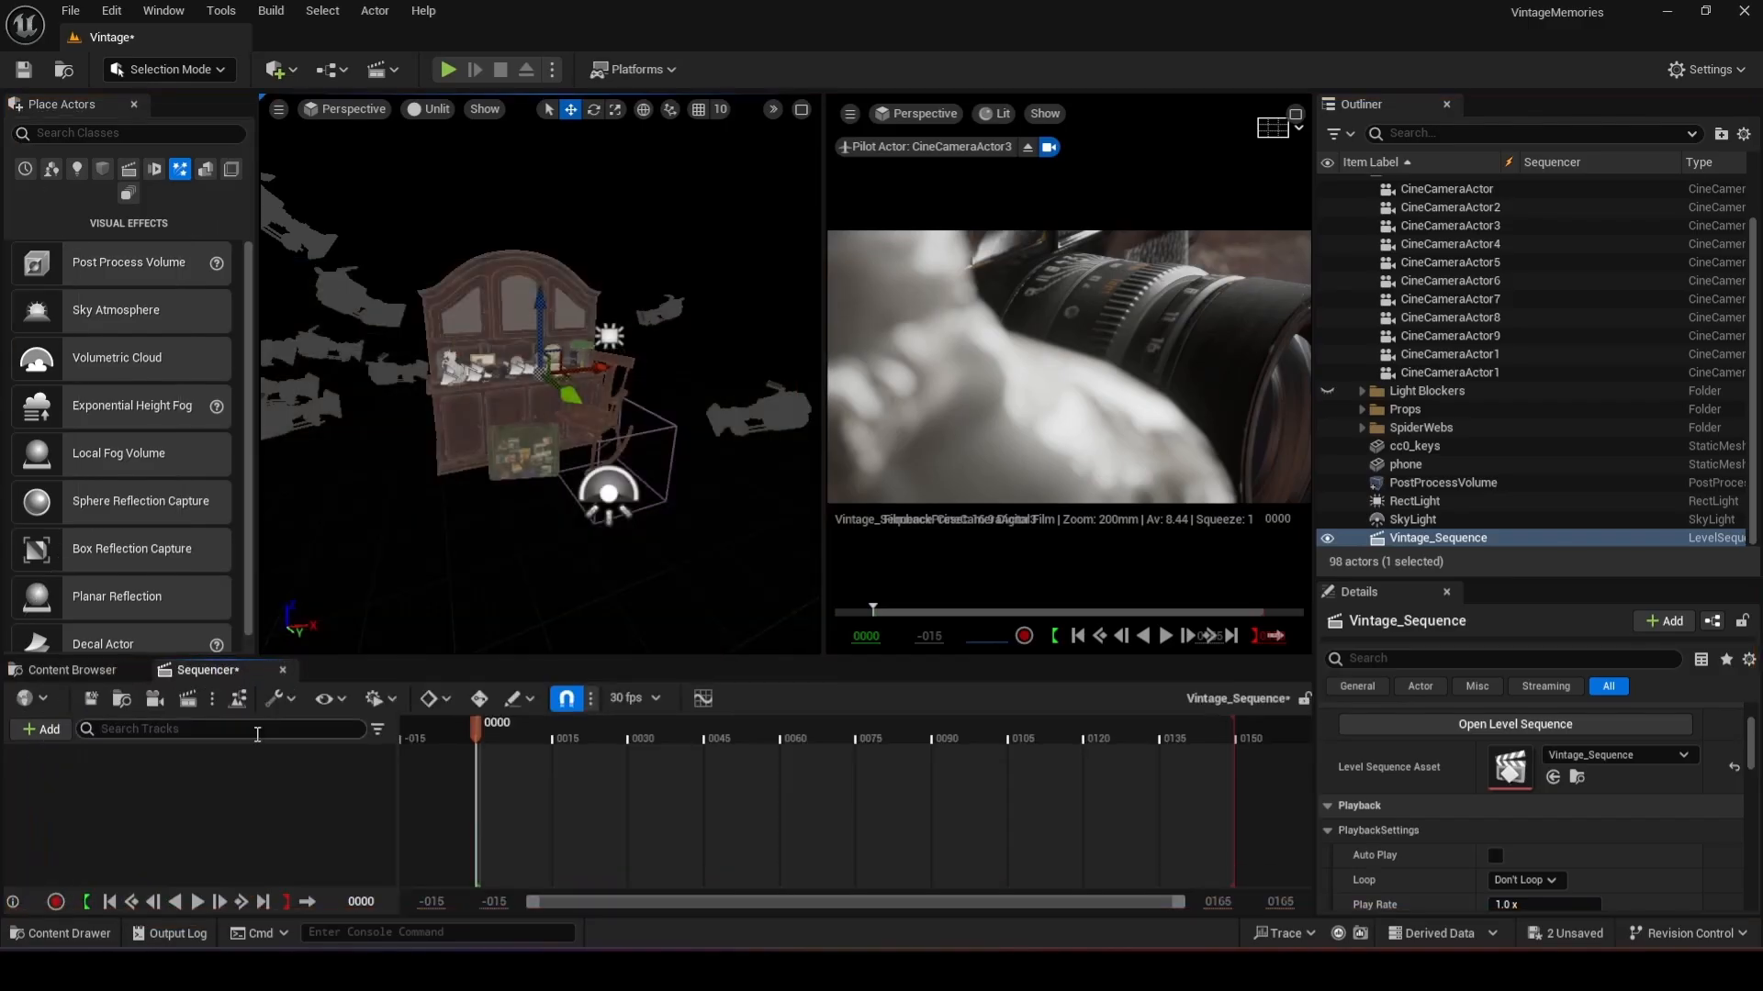
click(41, 729)
mouse_move(163, 425)
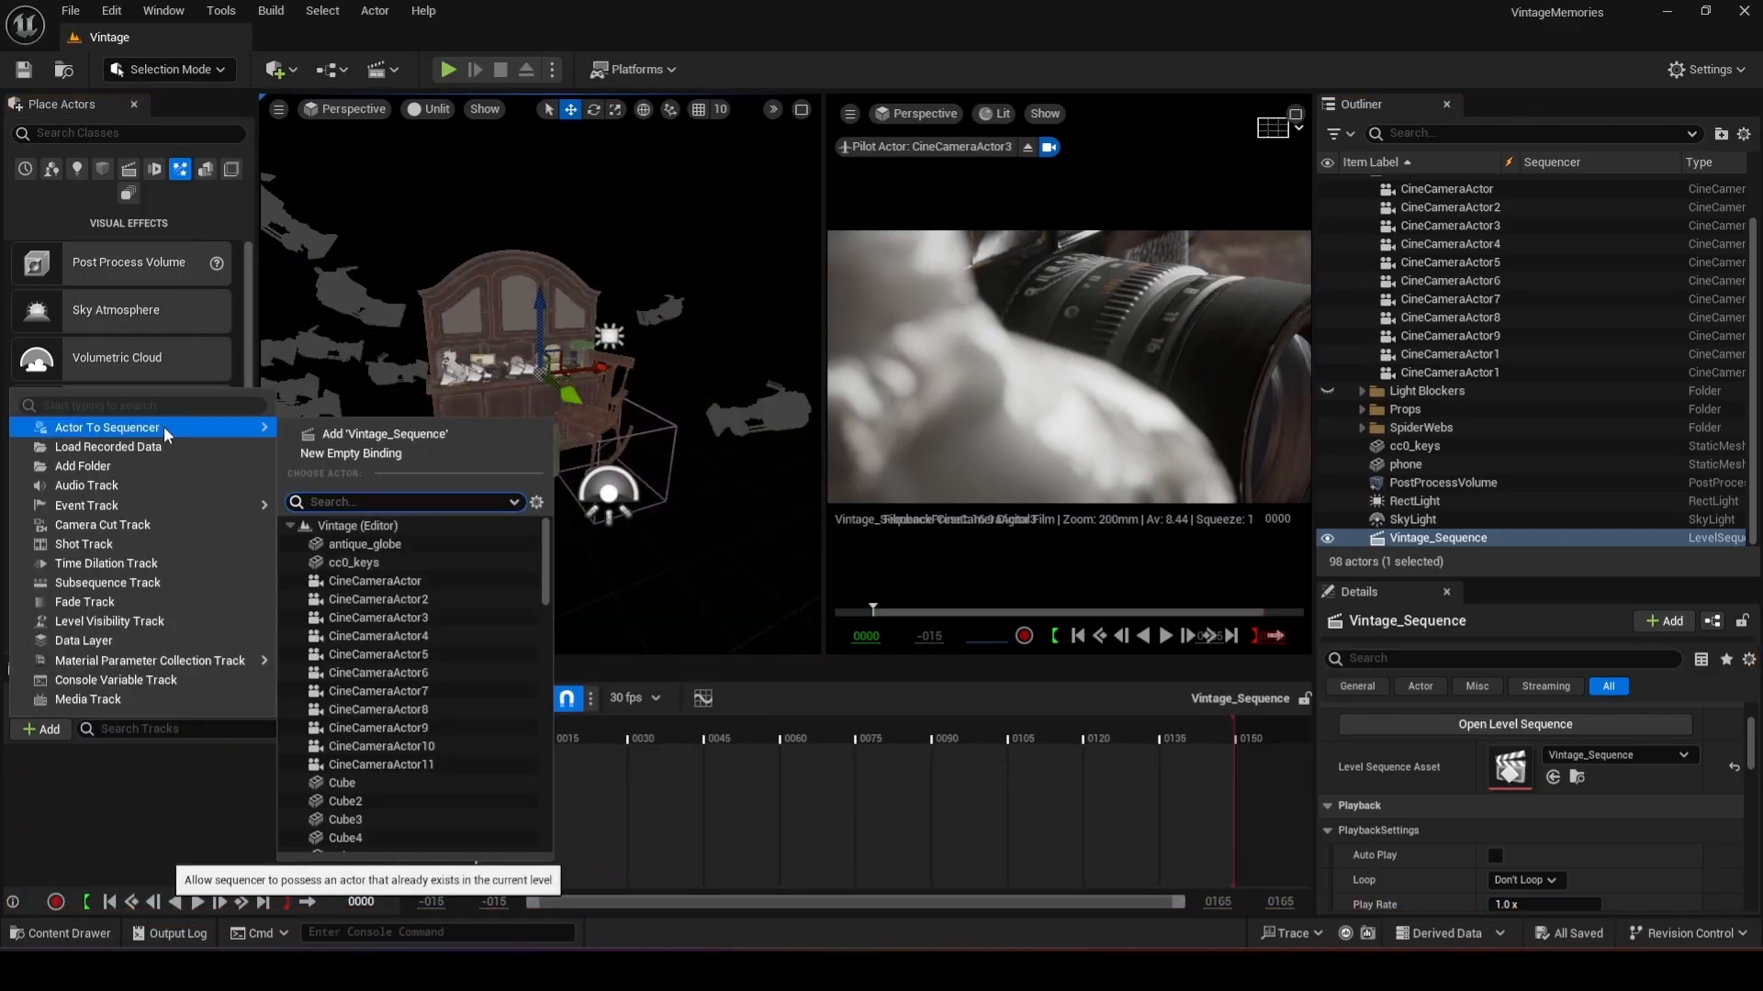
click(449, 577)
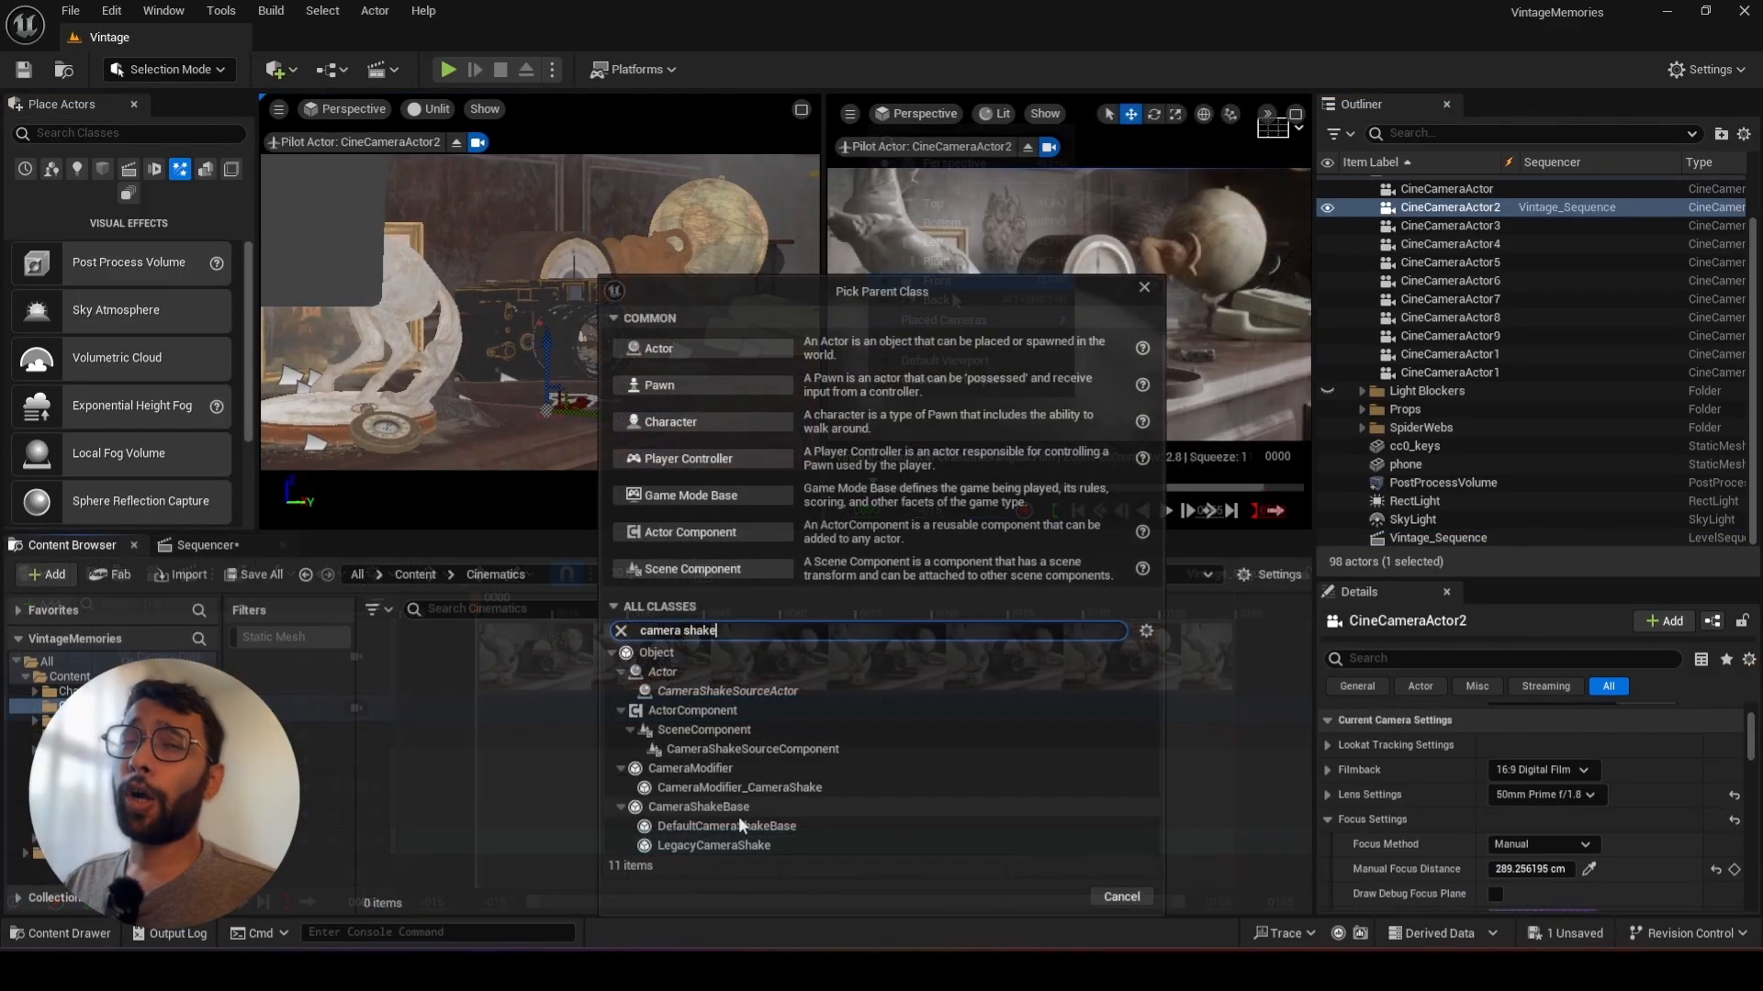
Create a blueprint class in the Cinematics folder with LegacyCameraShake as its parent and name it CS_01
click(703, 845)
click(1022, 891)
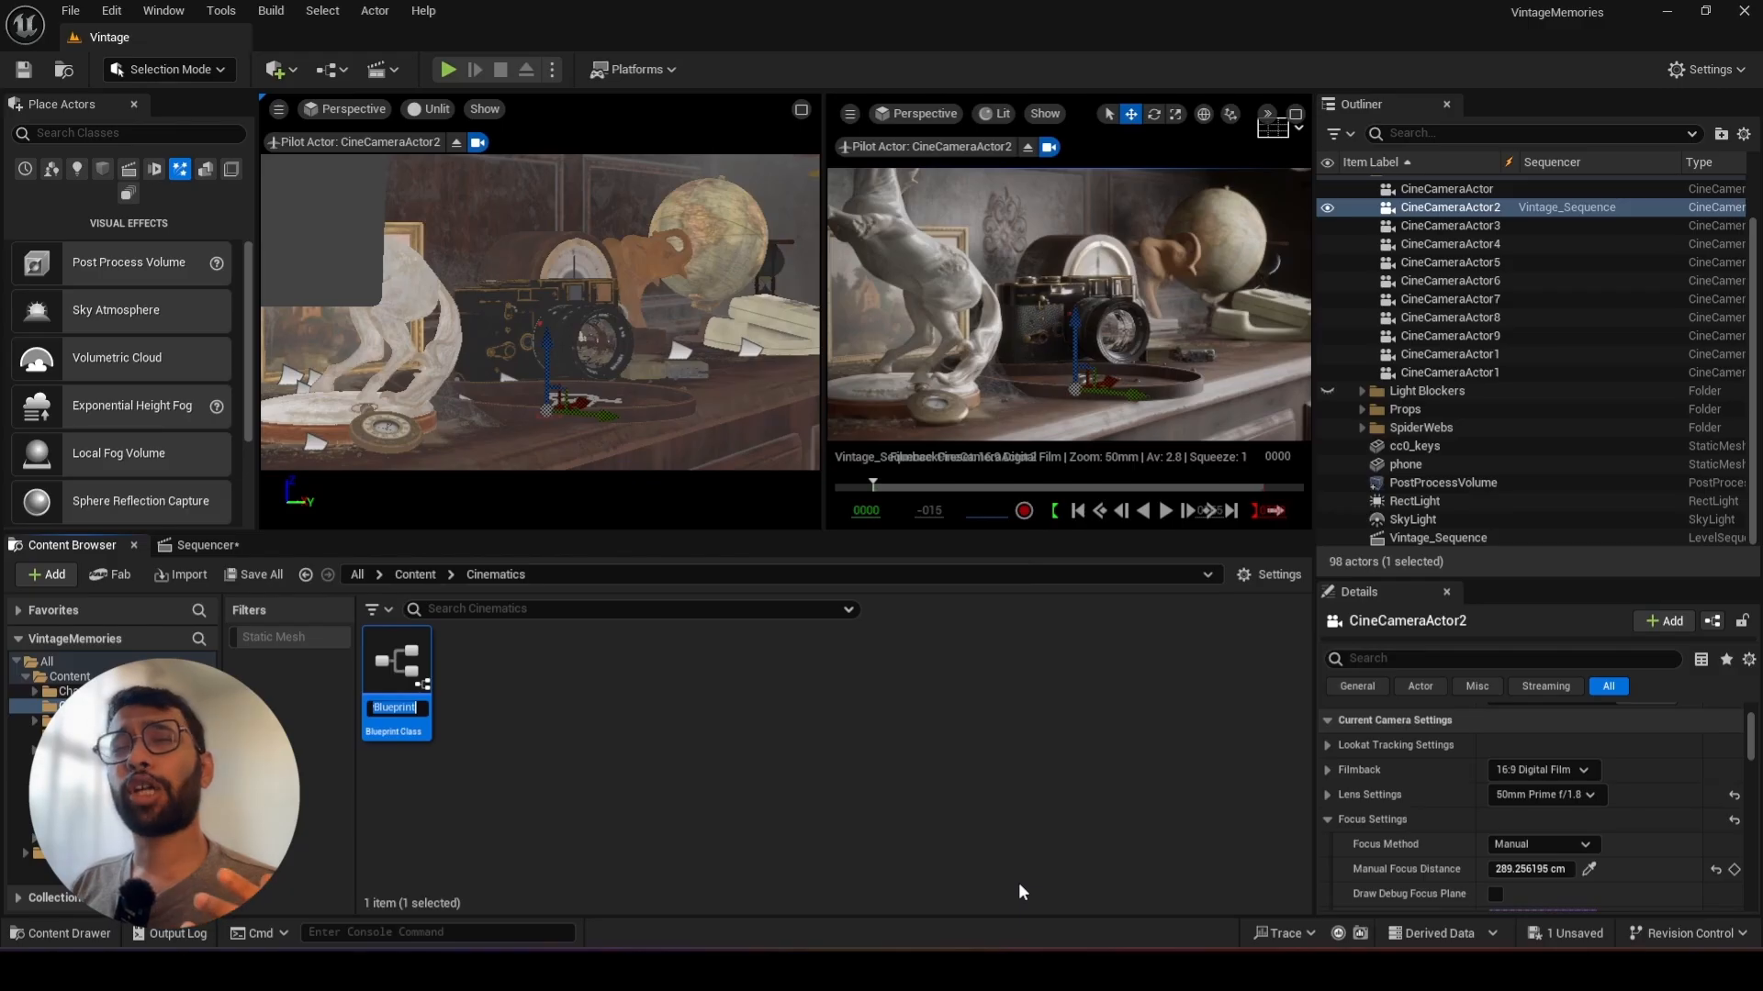
text(CS_01)
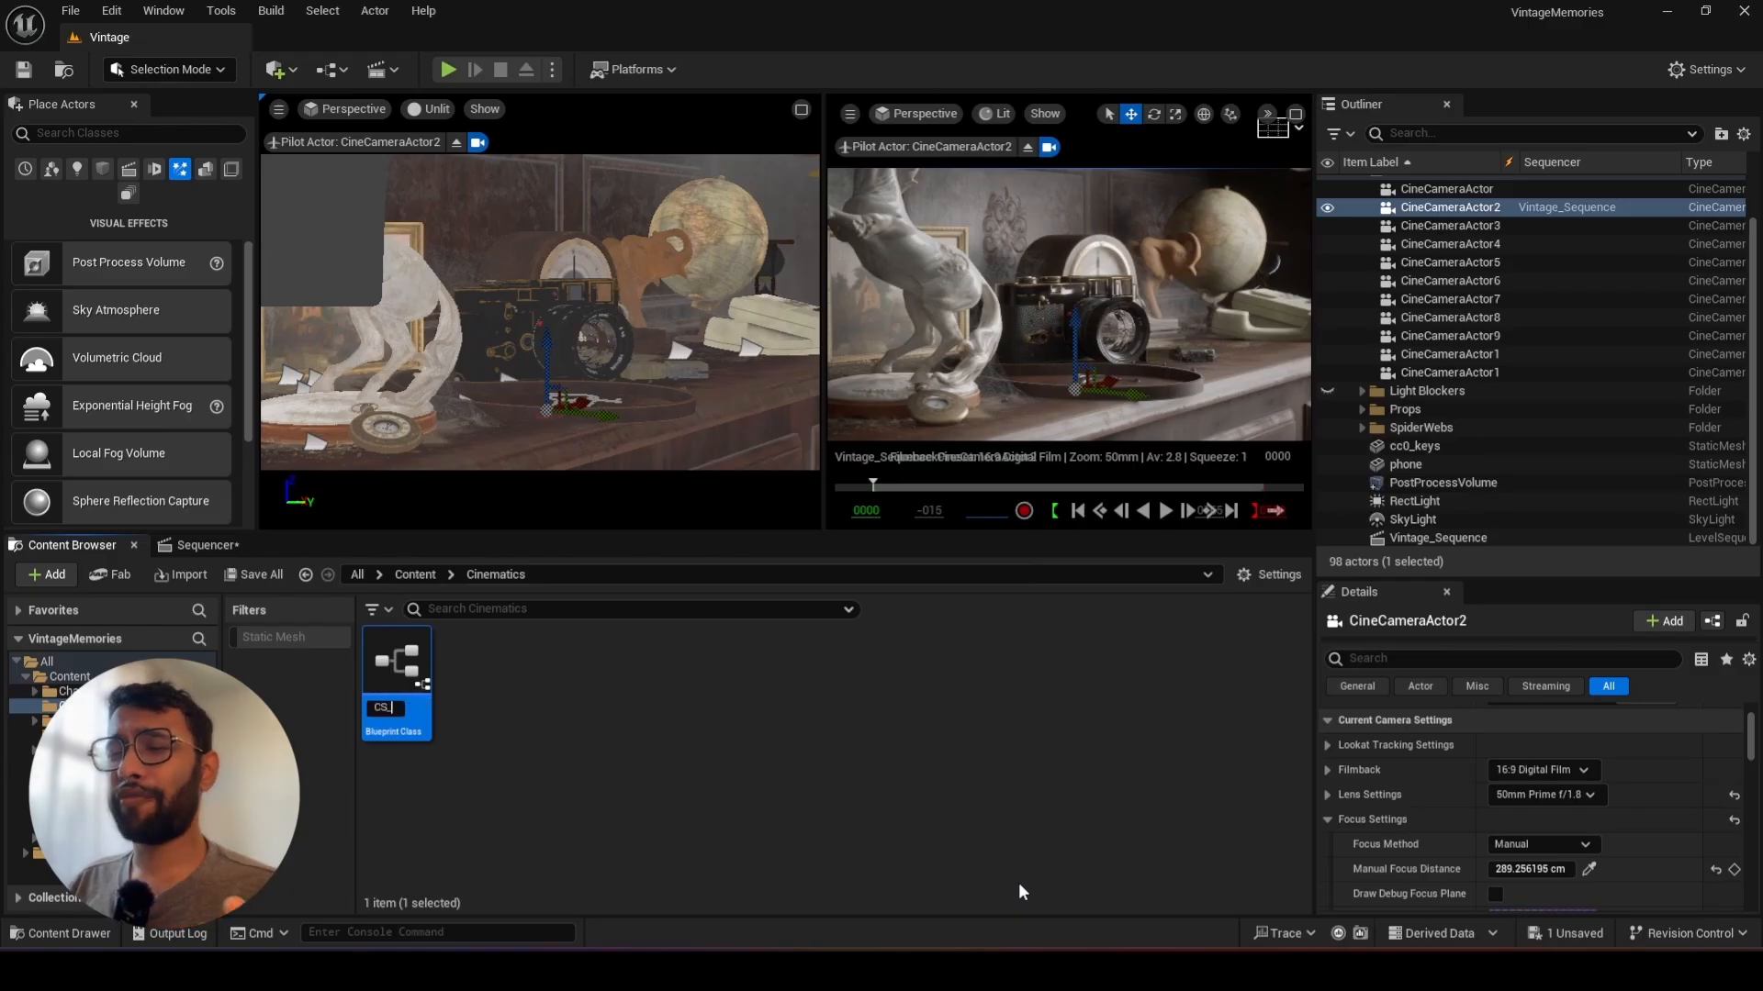
key(Return)
Open the CS_01 camera shake blueprint and examine its oscillation settings
double_click(408, 675)
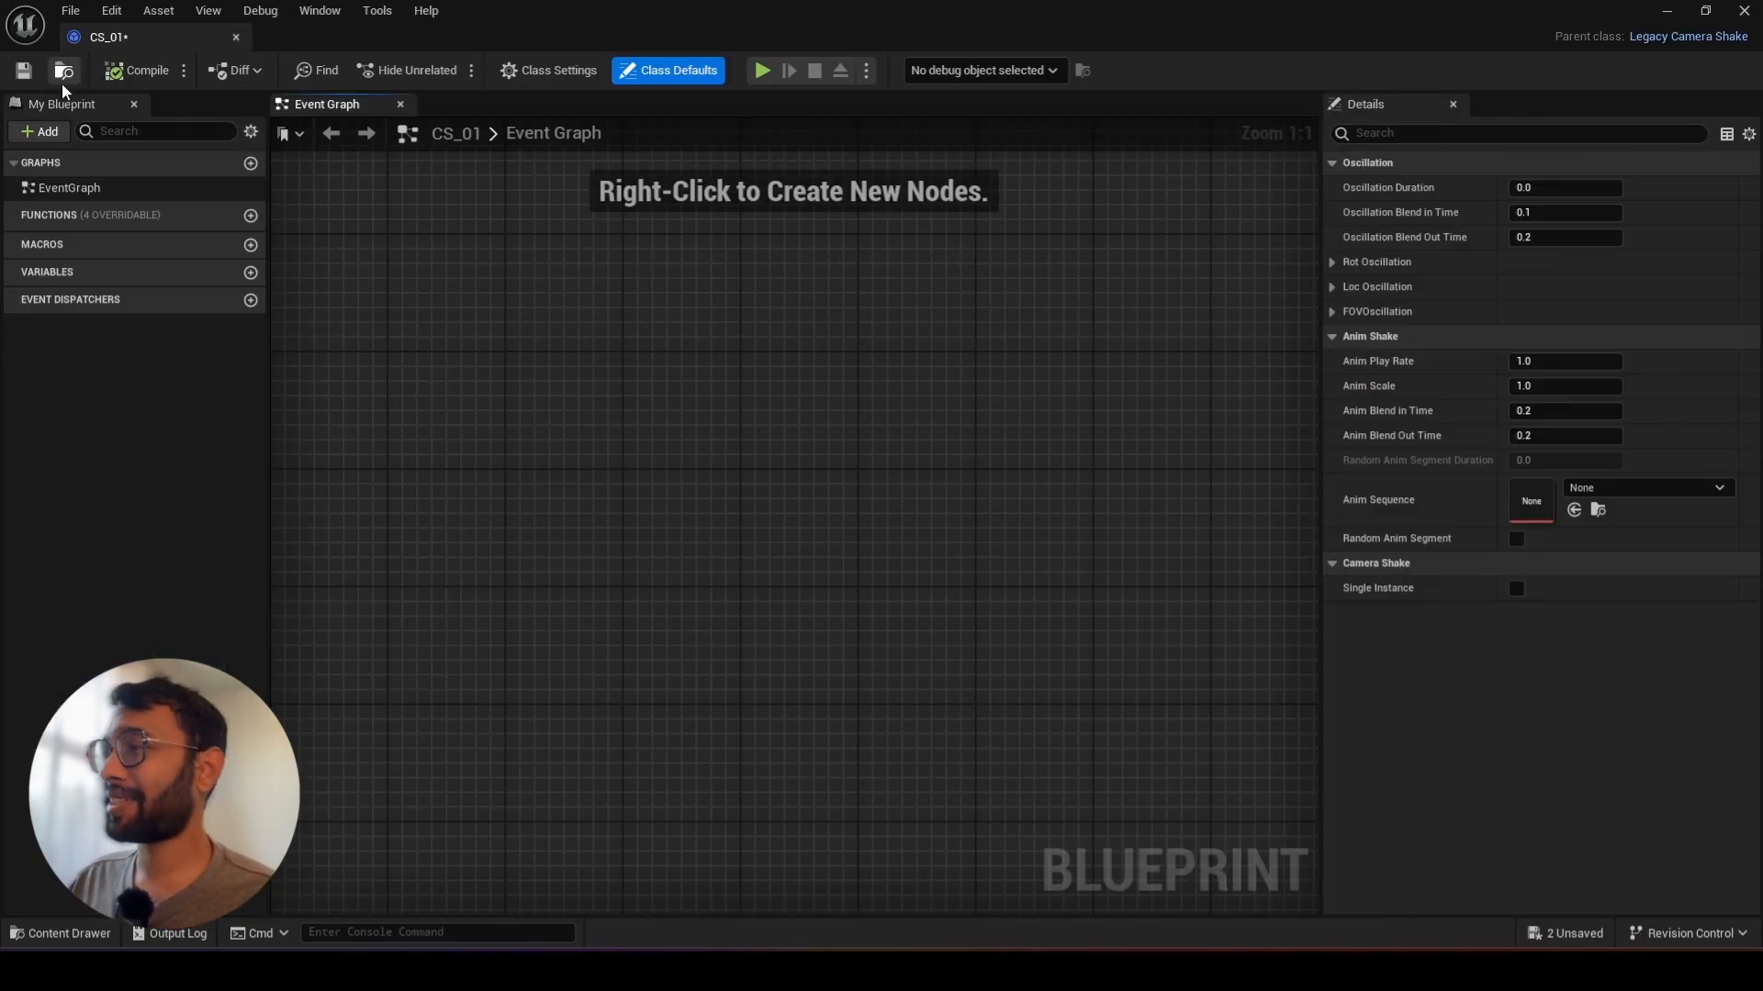
click(1744, 11)
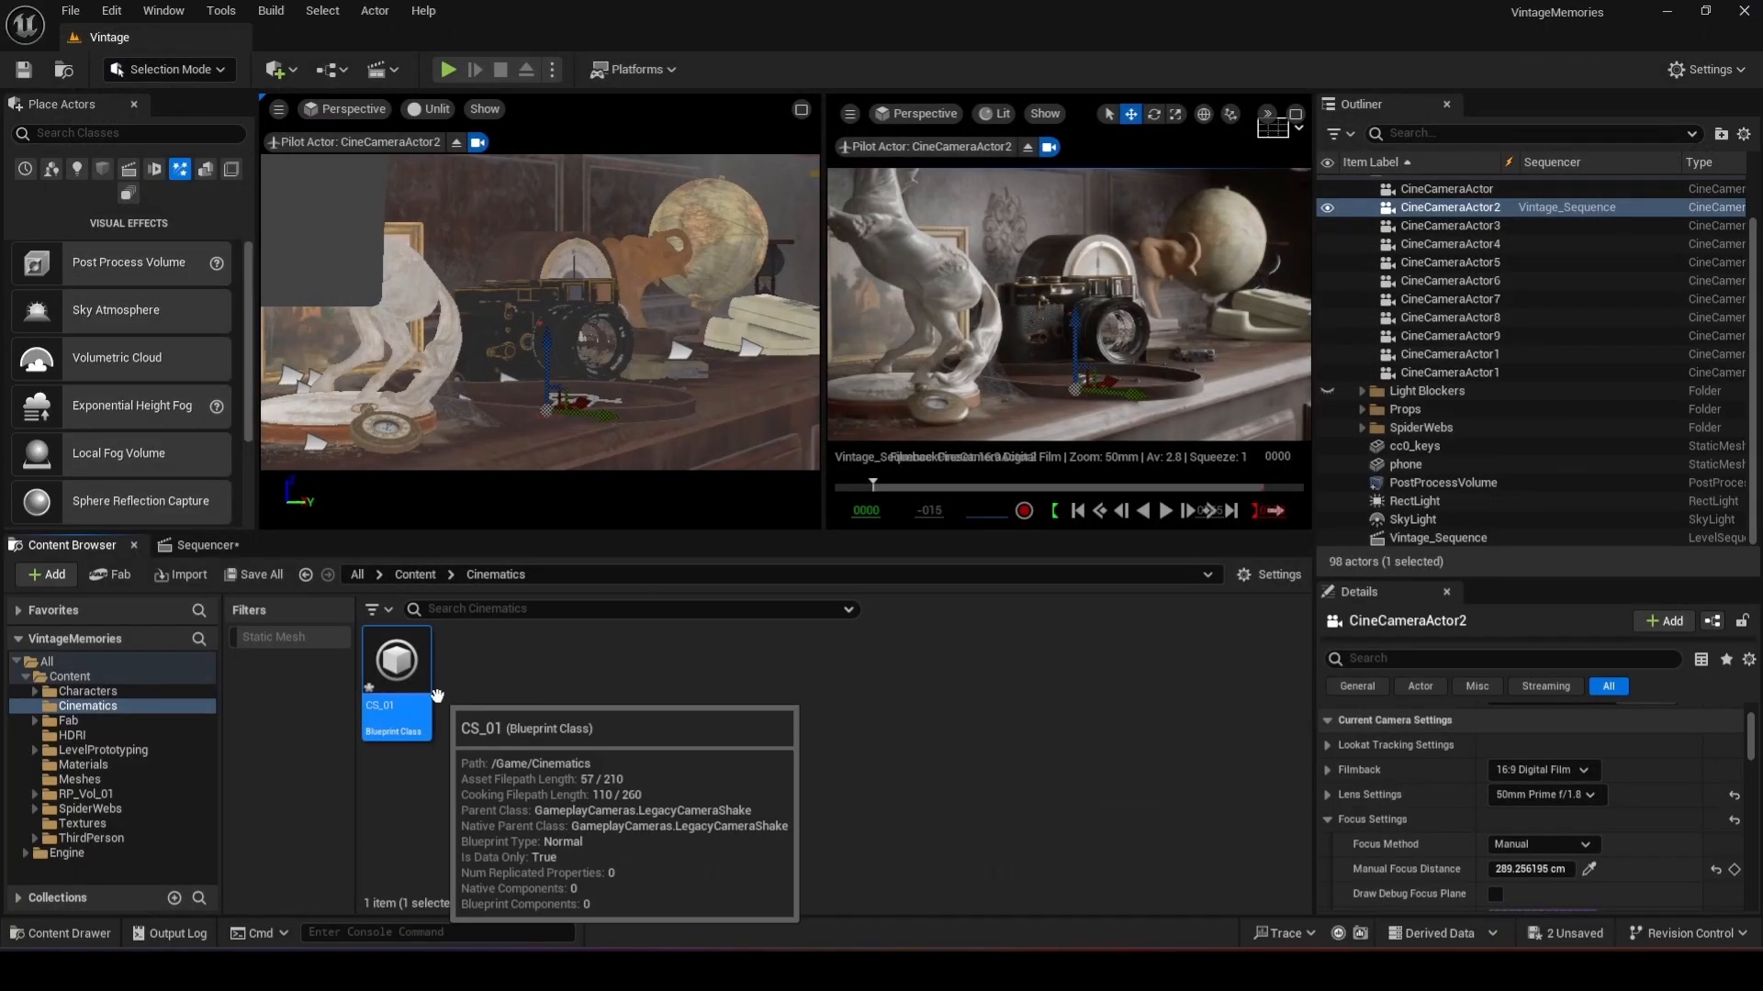
double_click(397, 675)
click(12, 360)
click(12, 386)
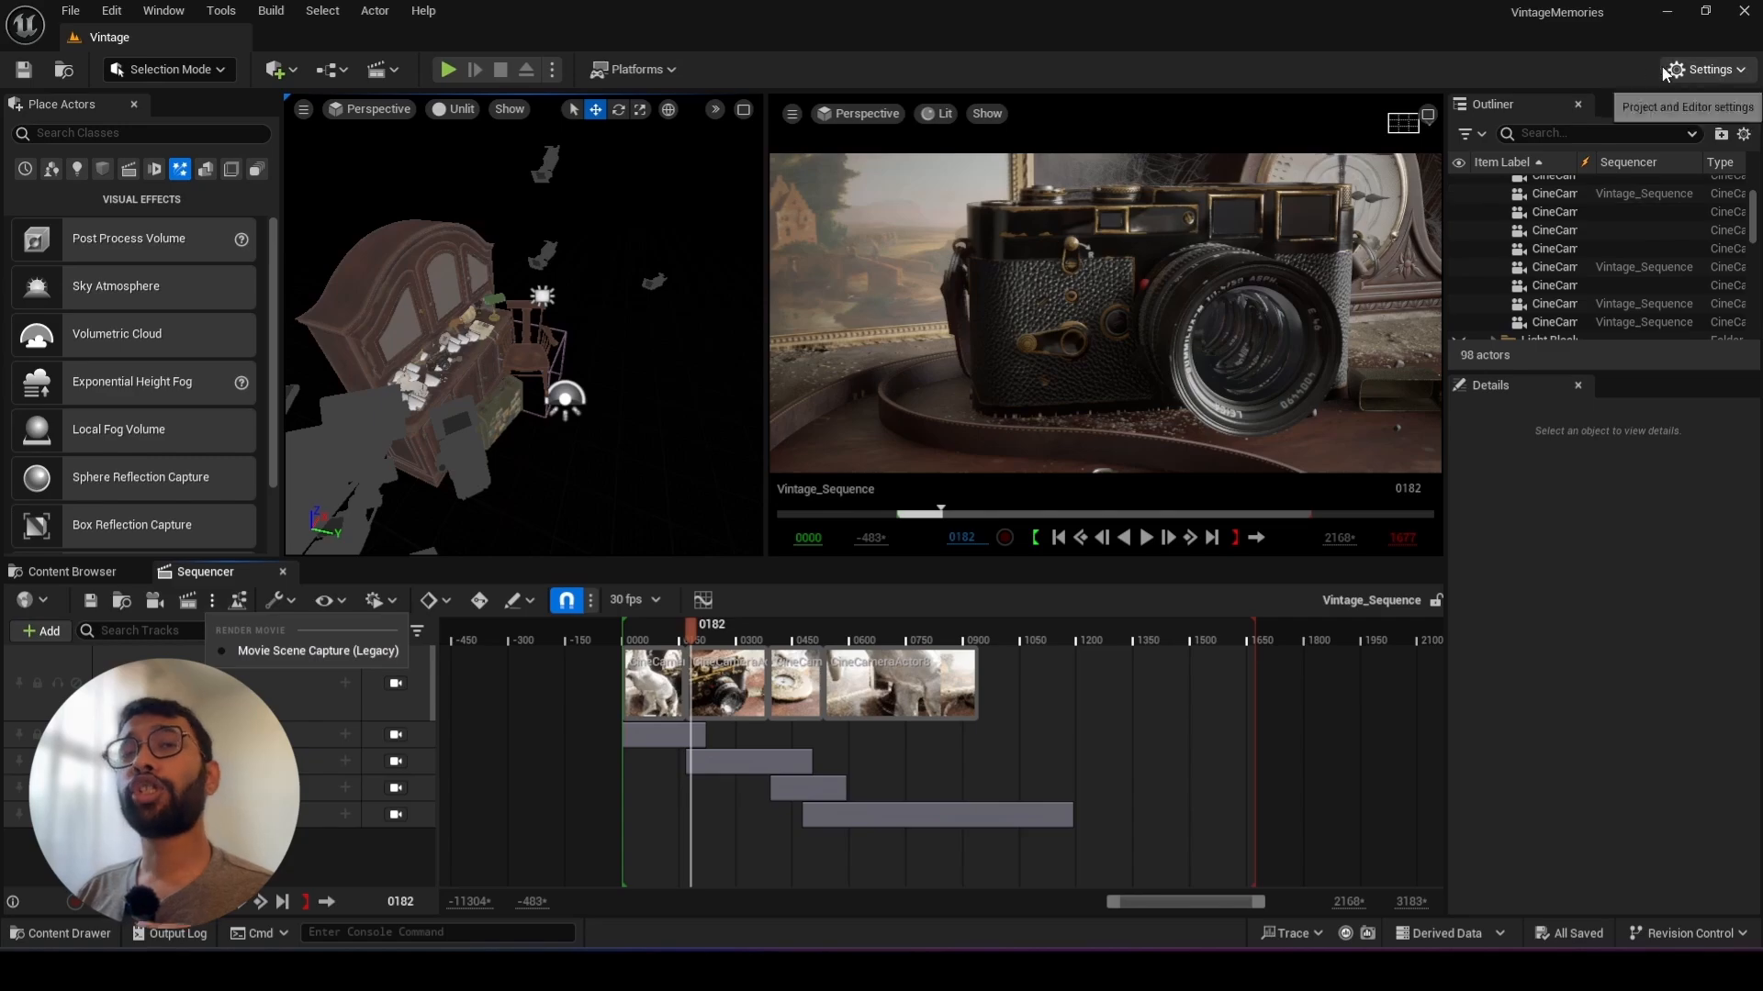
Enable the Movie Render Queue and Movie Render Queue Additional Render Passes plugins, accepting the beta plugin
click(1694, 72)
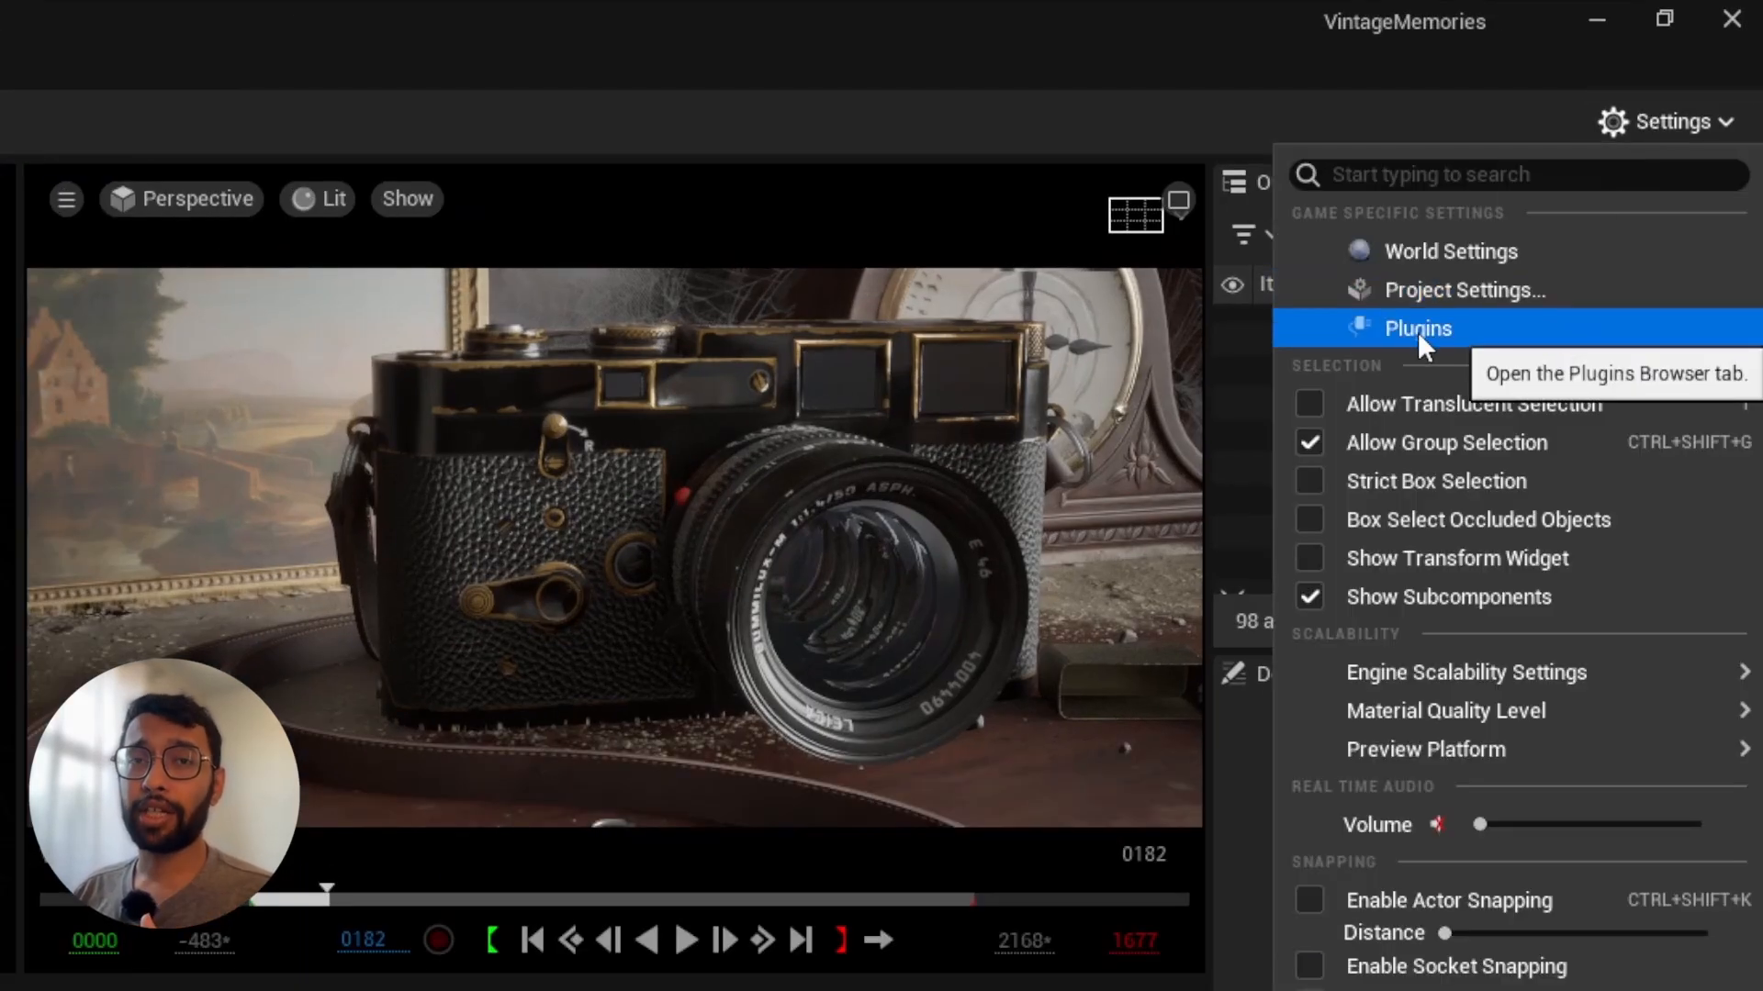
click(1418, 329)
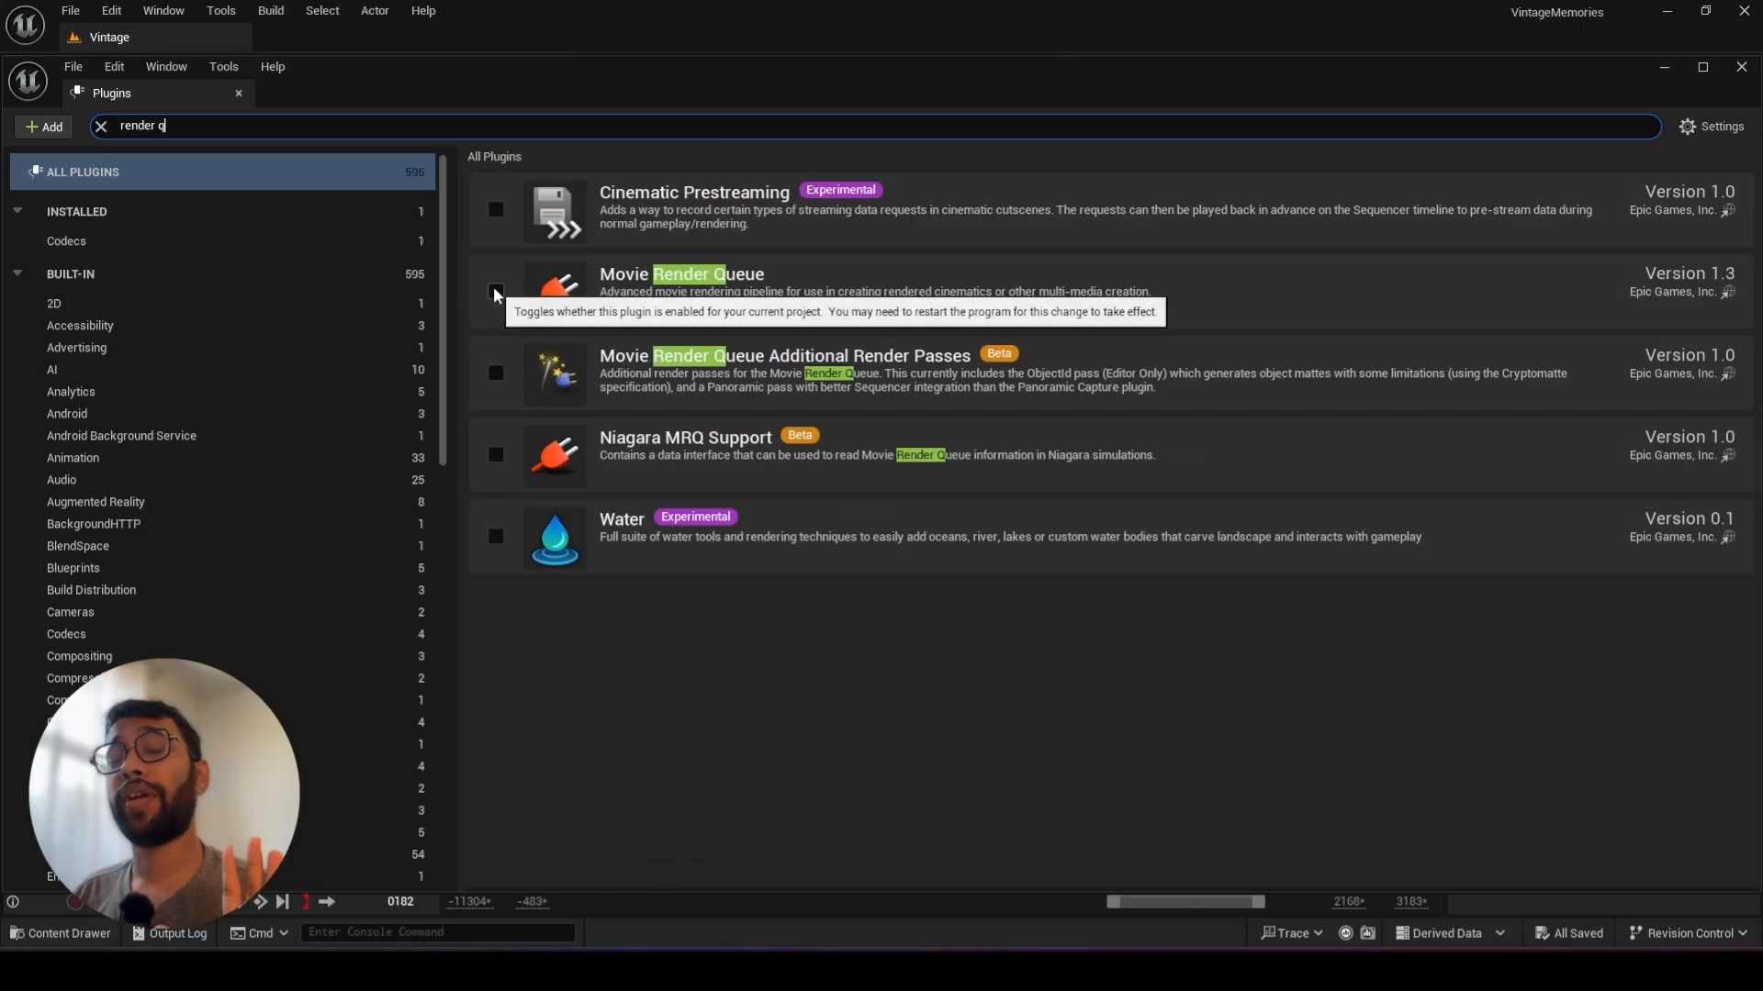
click(496, 293)
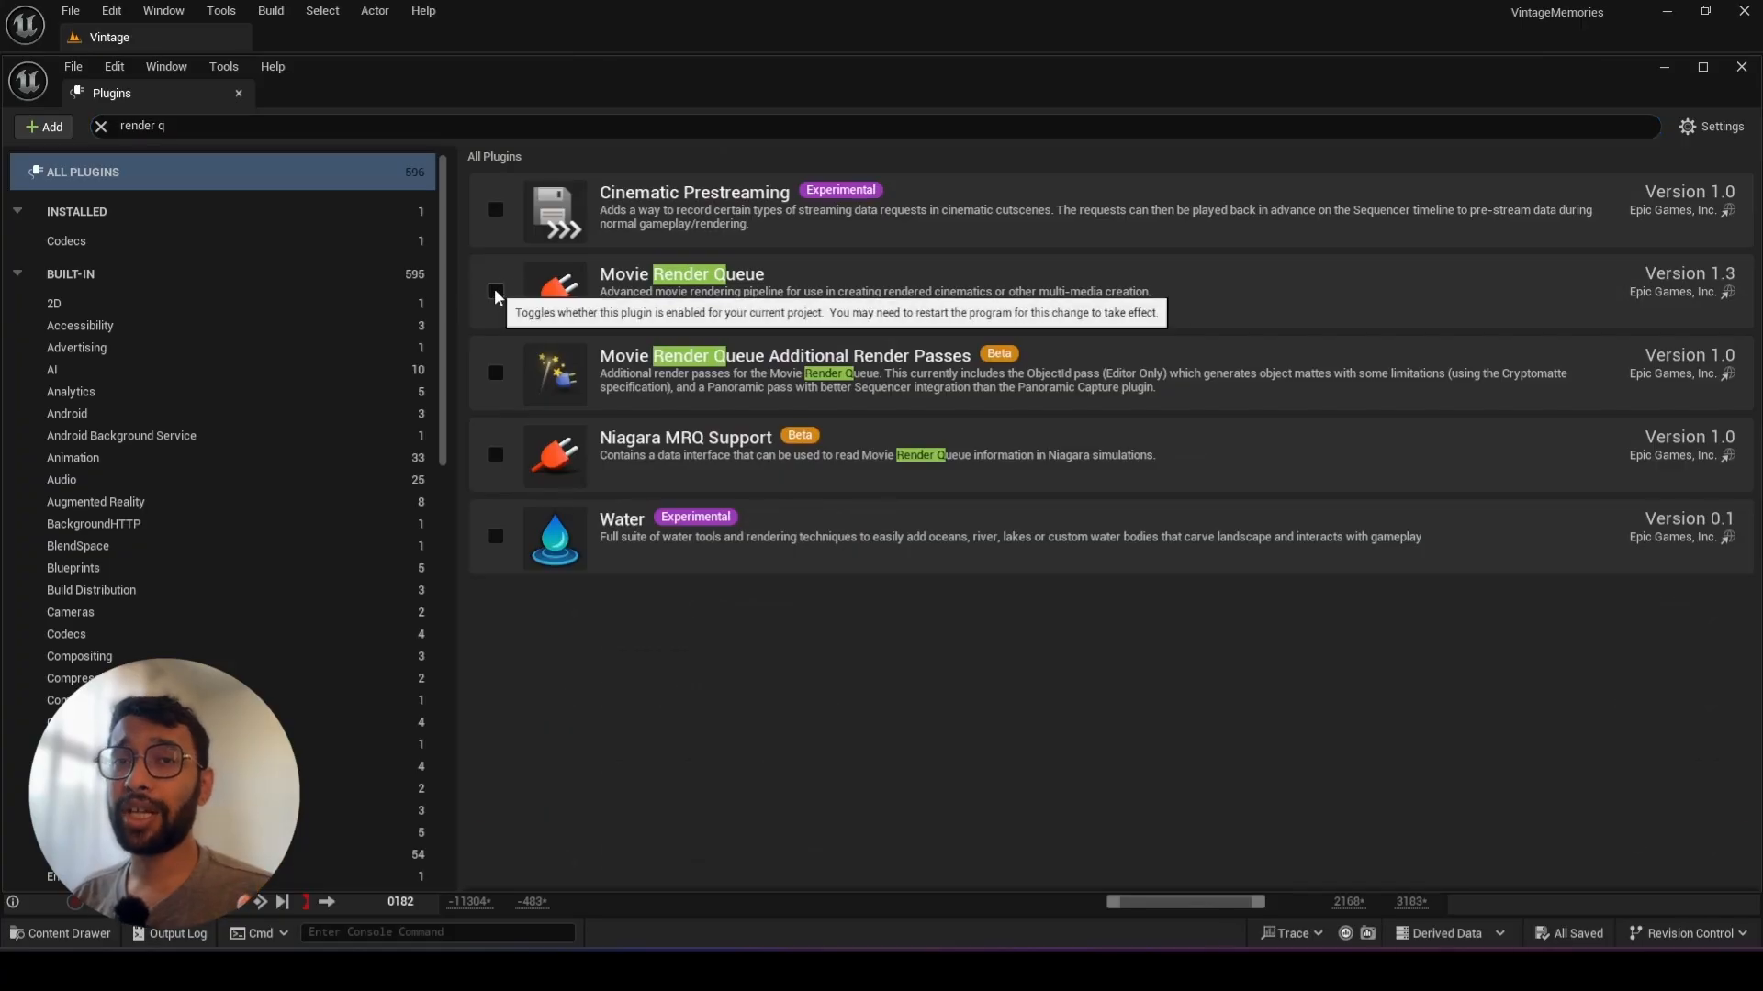
click(496, 372)
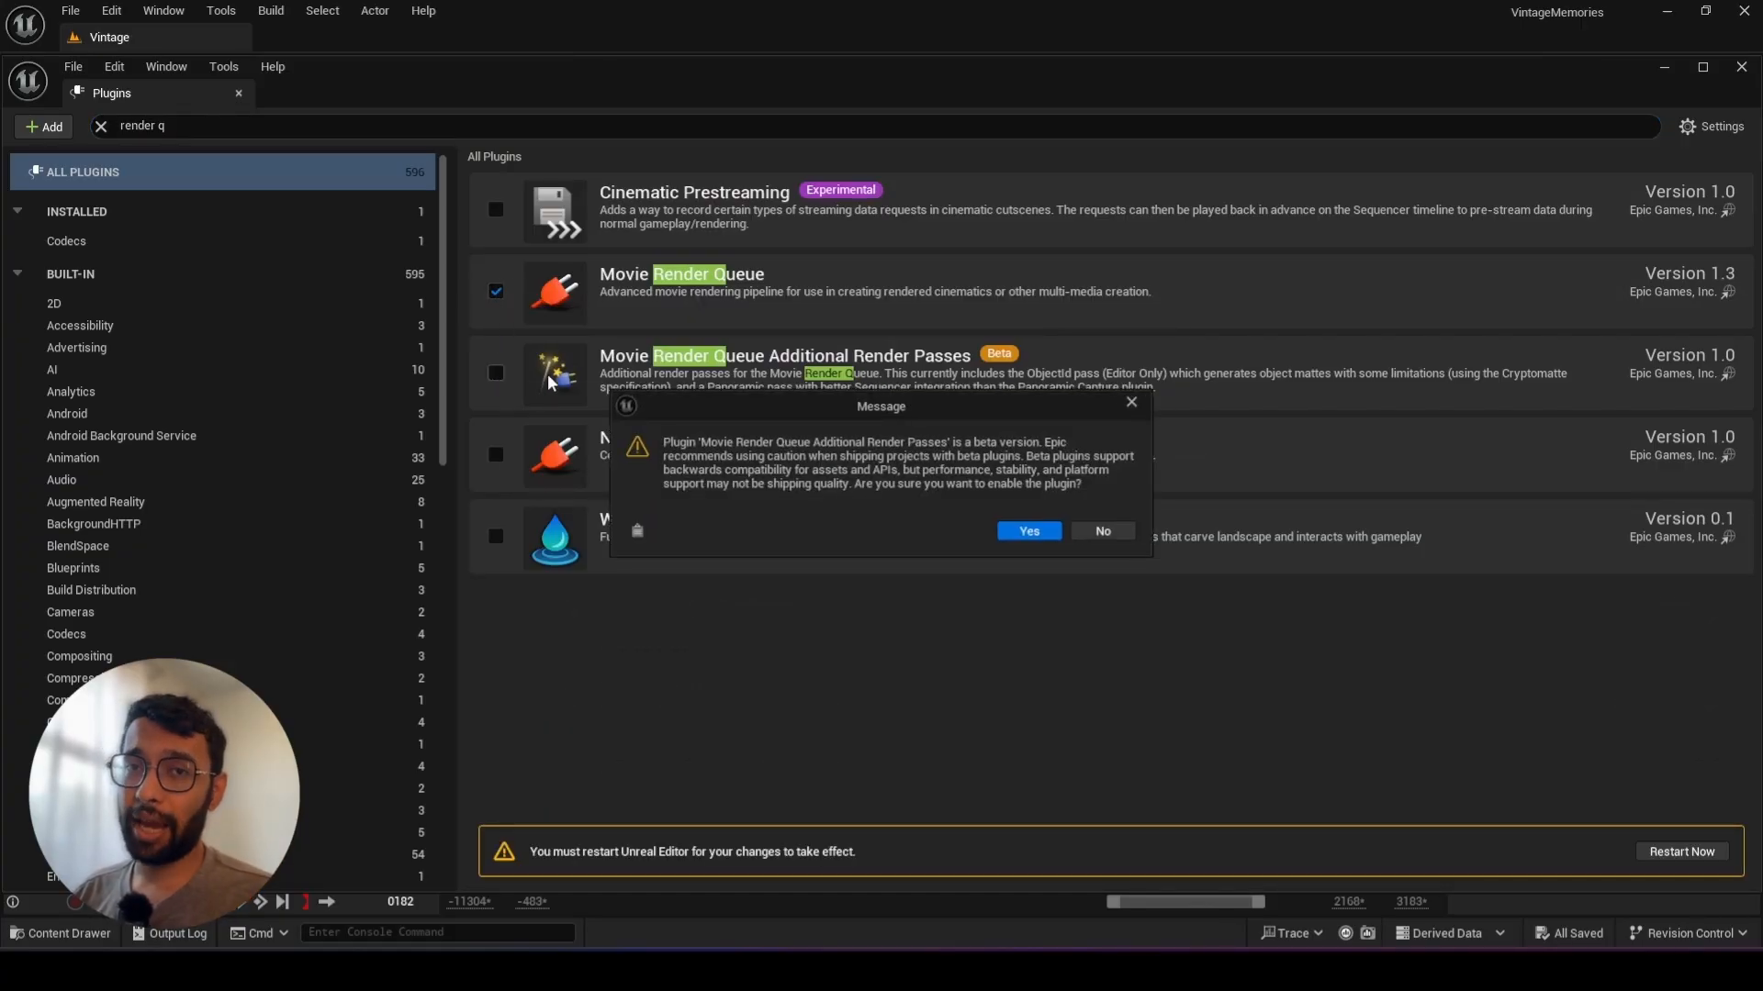
click(1027, 533)
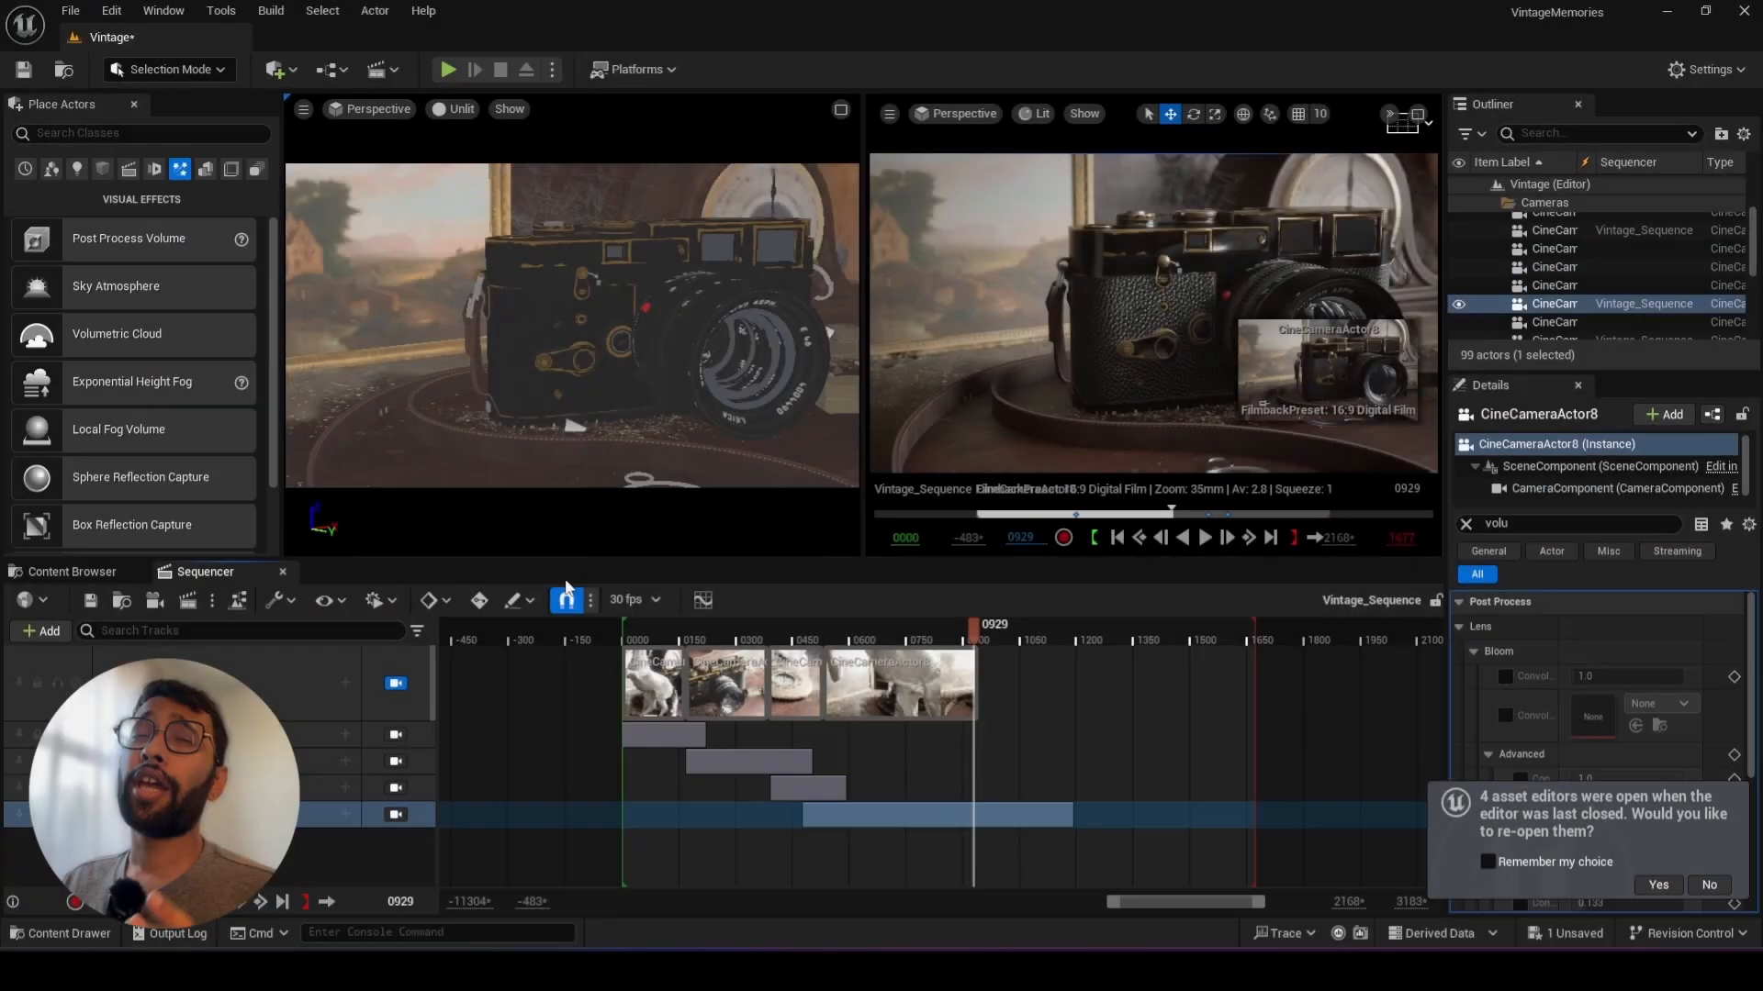
Open the Movie Render Queue settings for Vintage_Sequence and replace Deferred Rendering with Path Tracer
drag(563, 557, 562, 418)
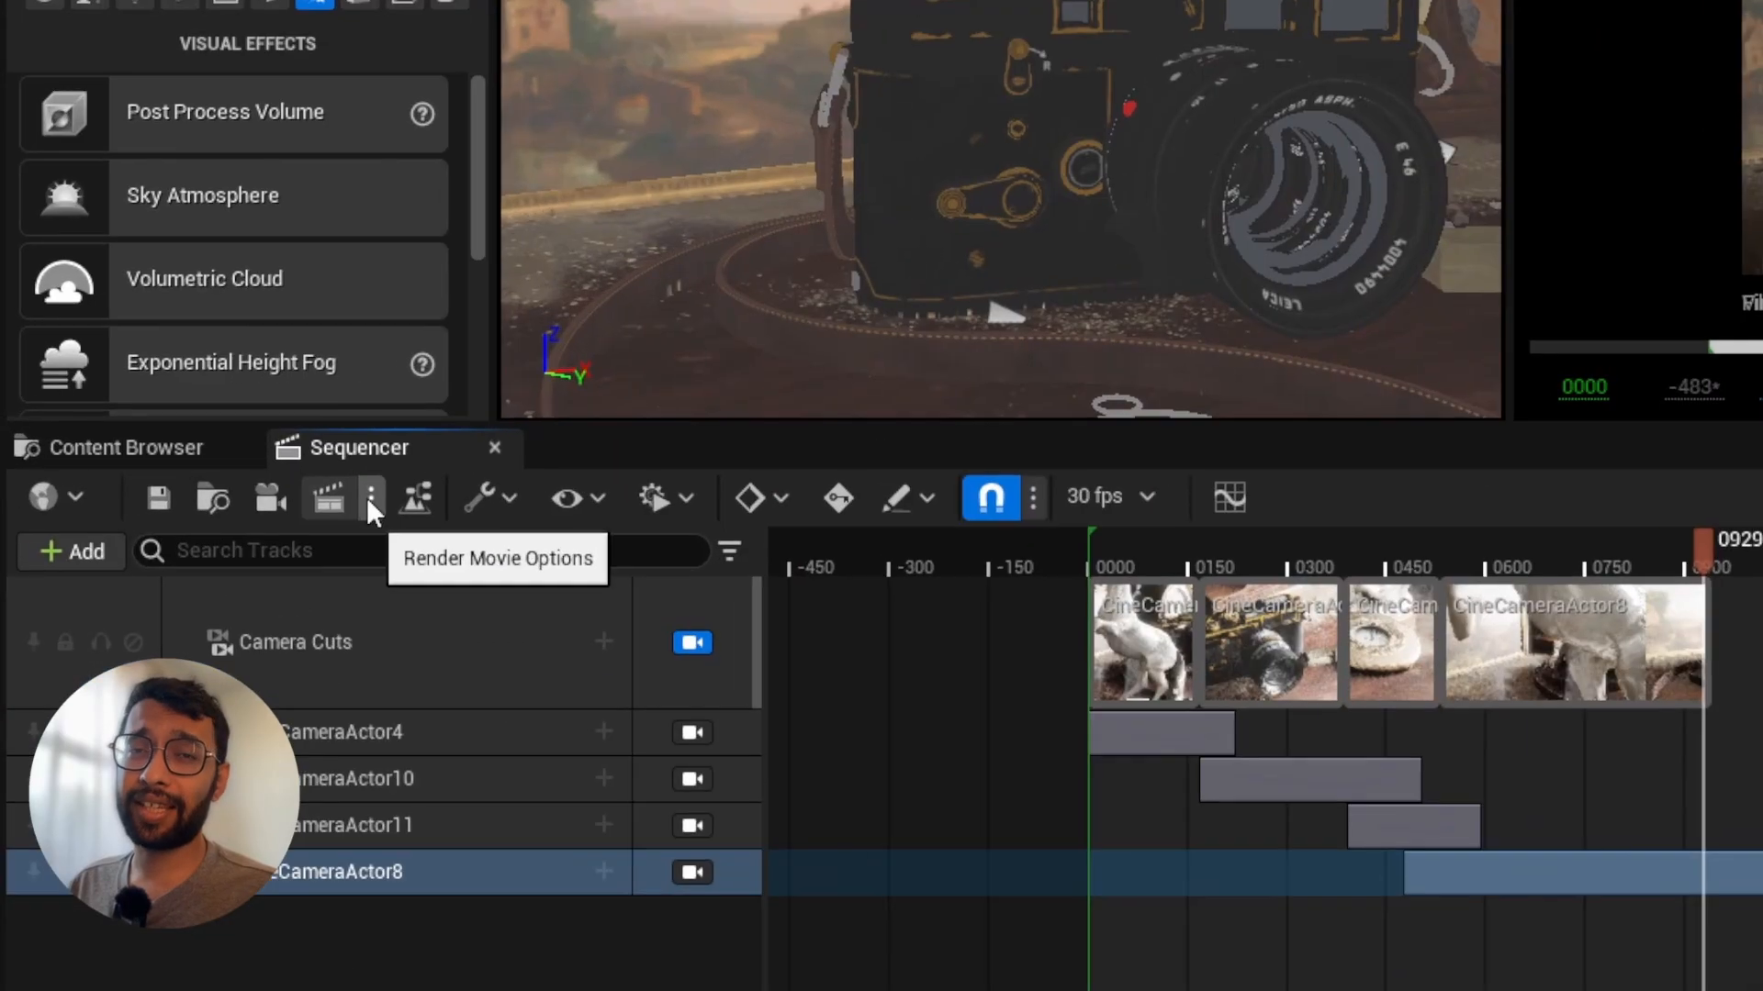
click(212, 460)
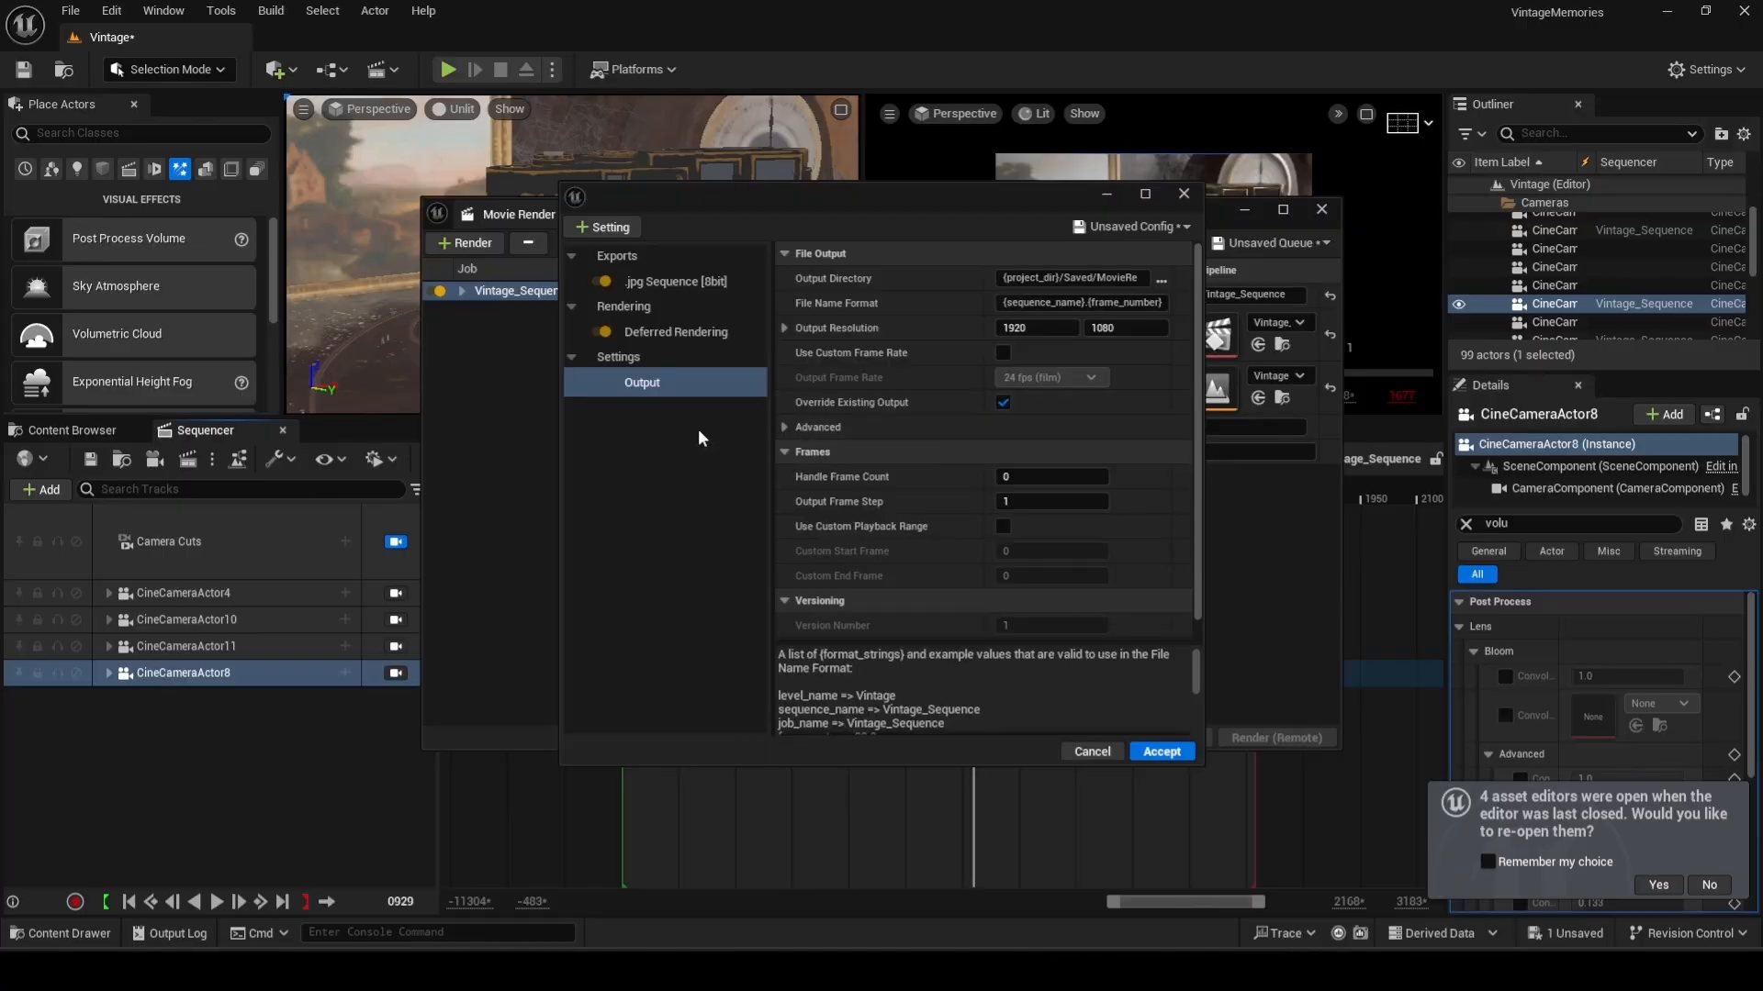
click(668, 327)
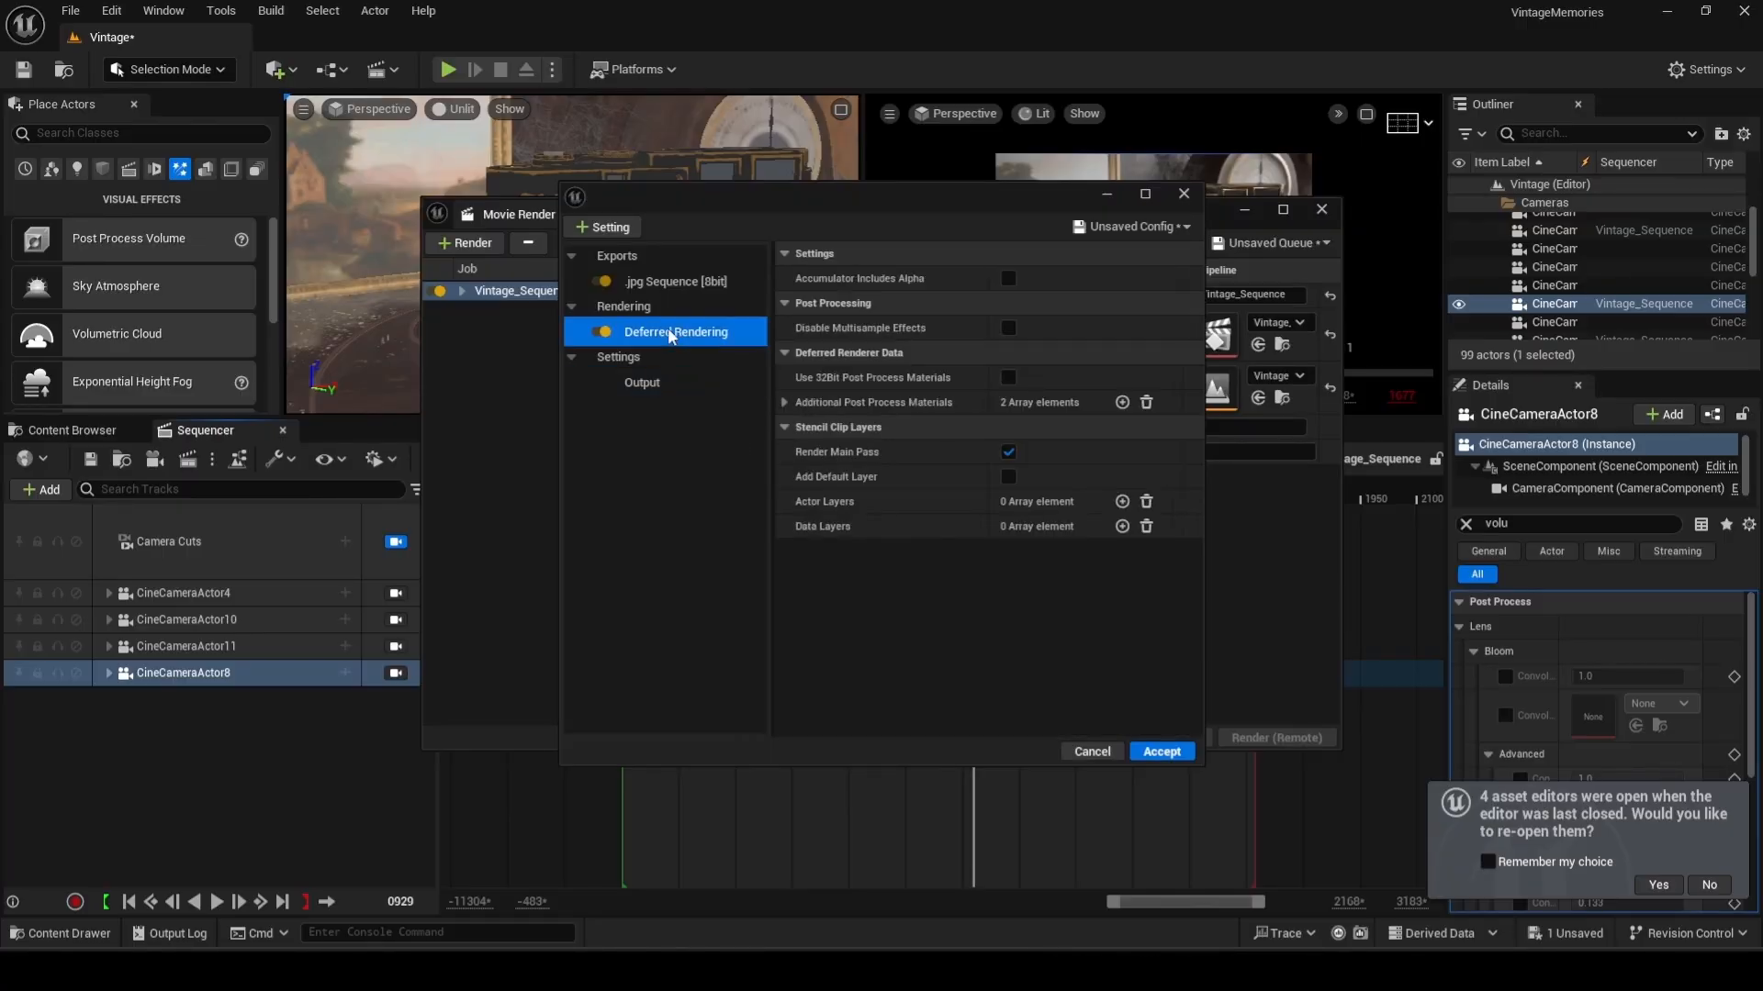
key(Delete)
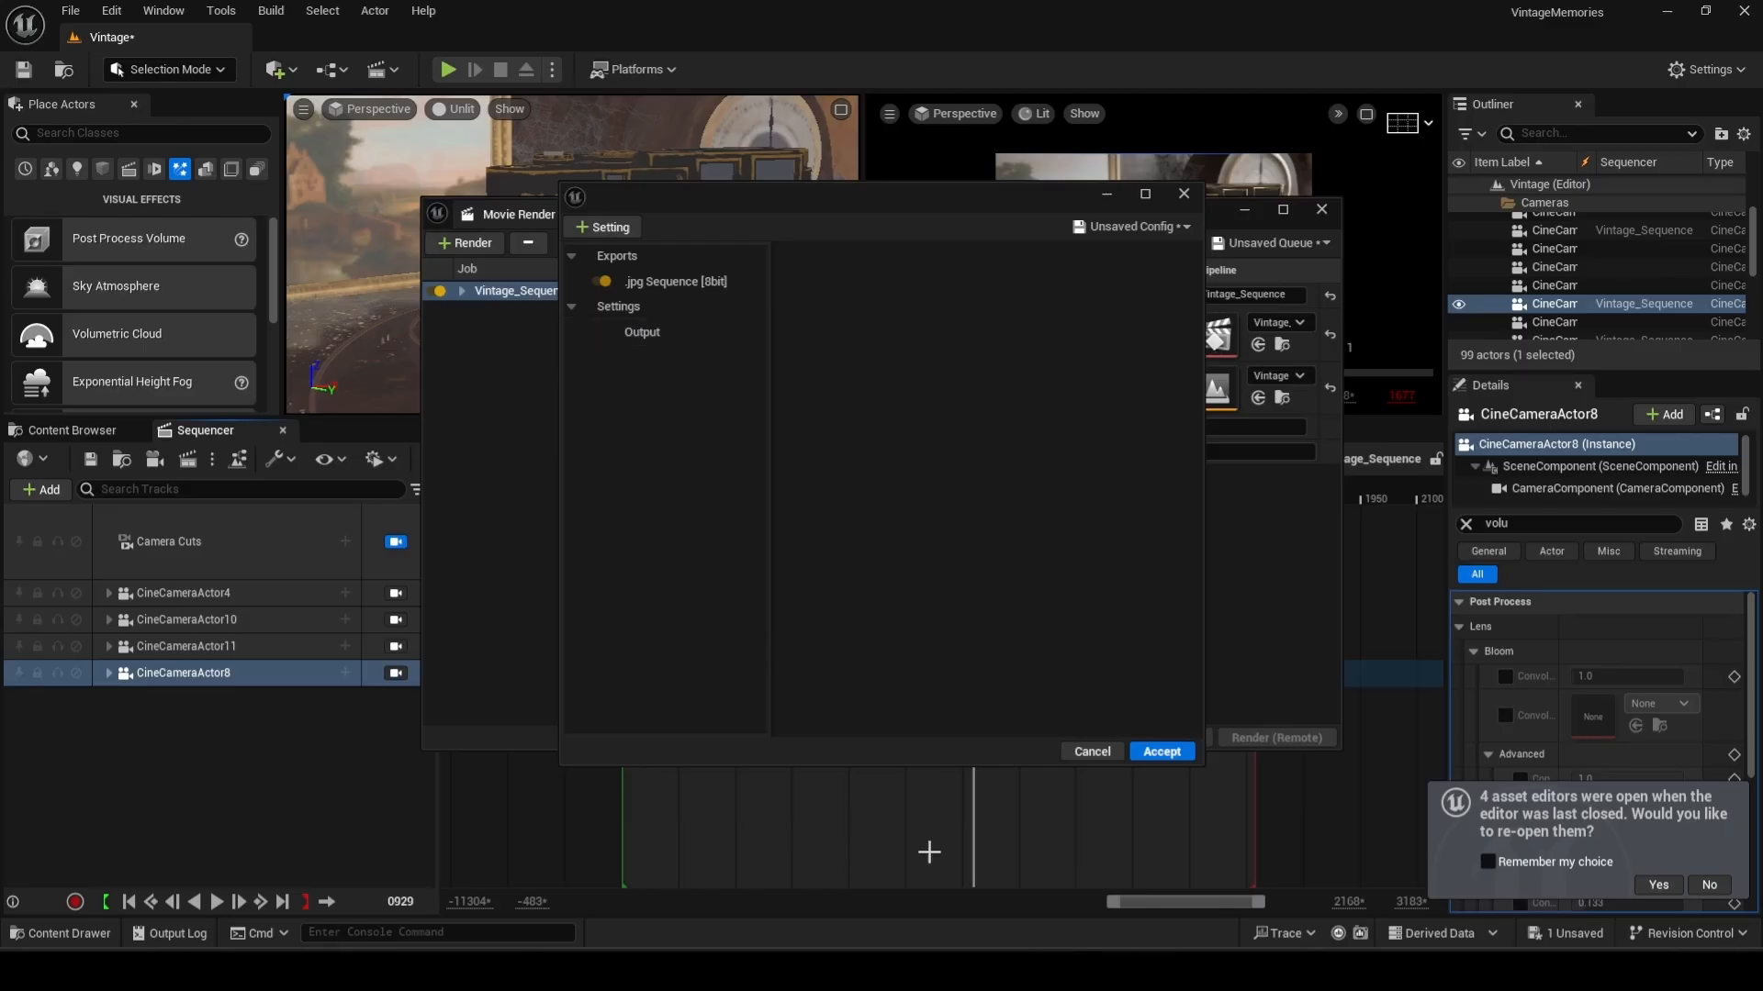
click(597, 227)
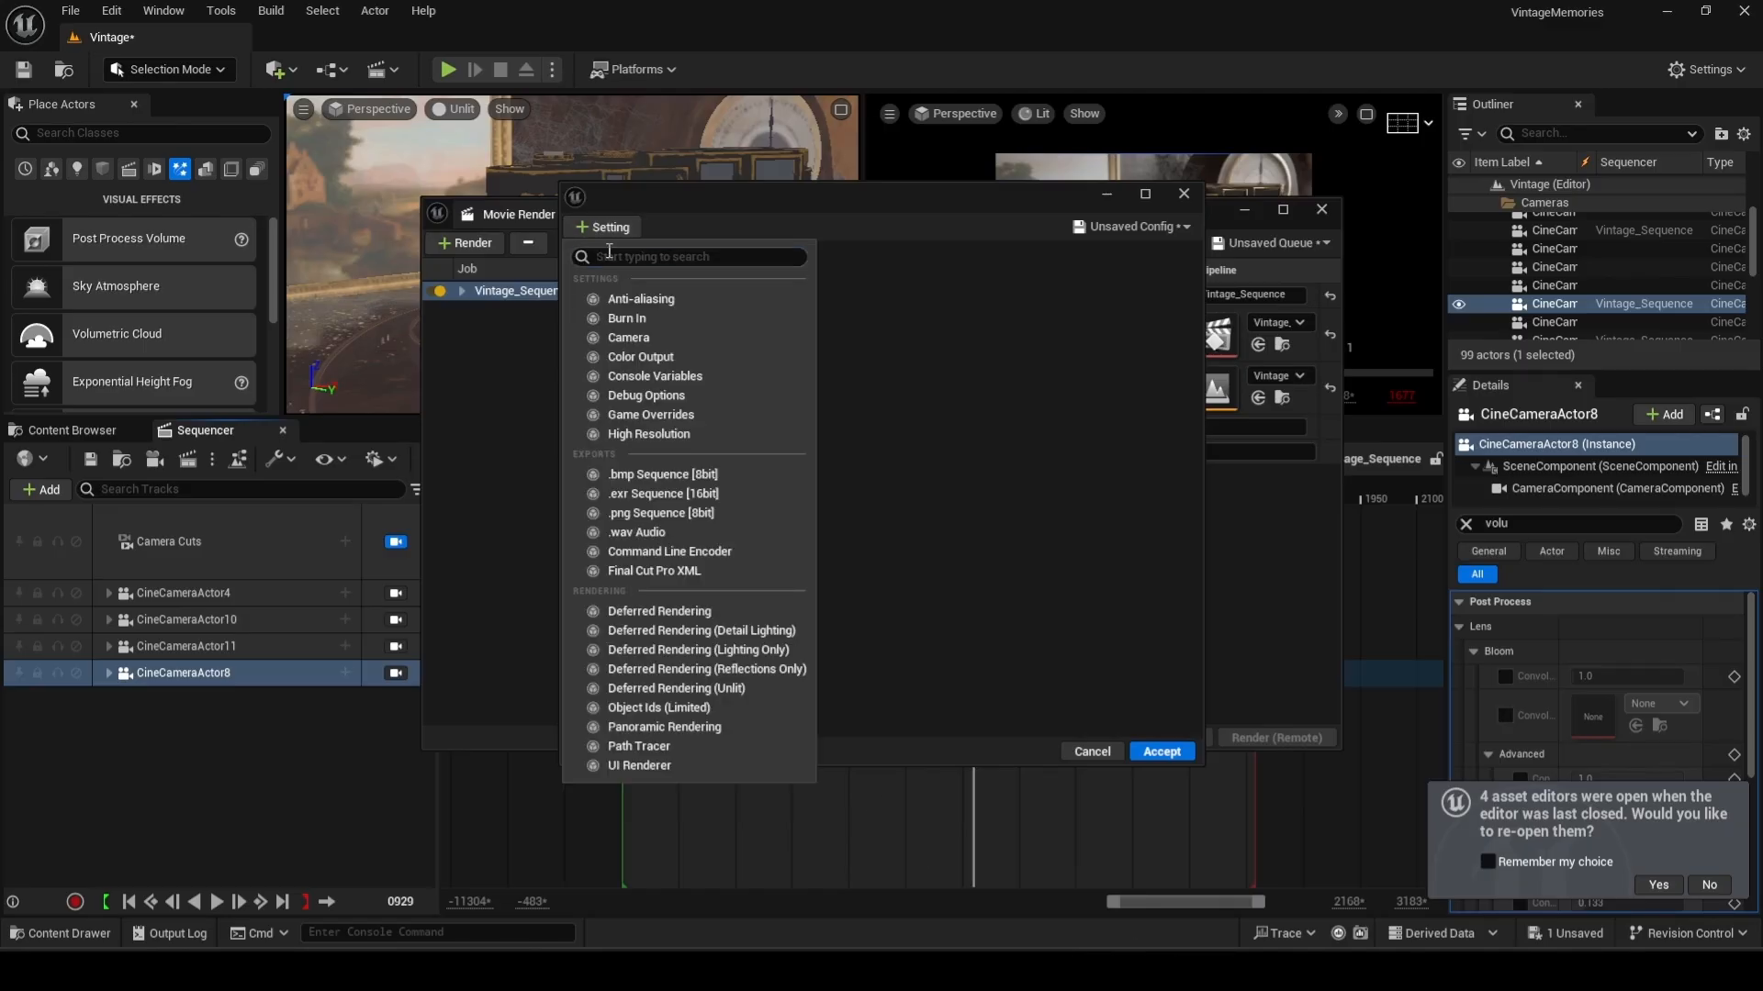
text(path)
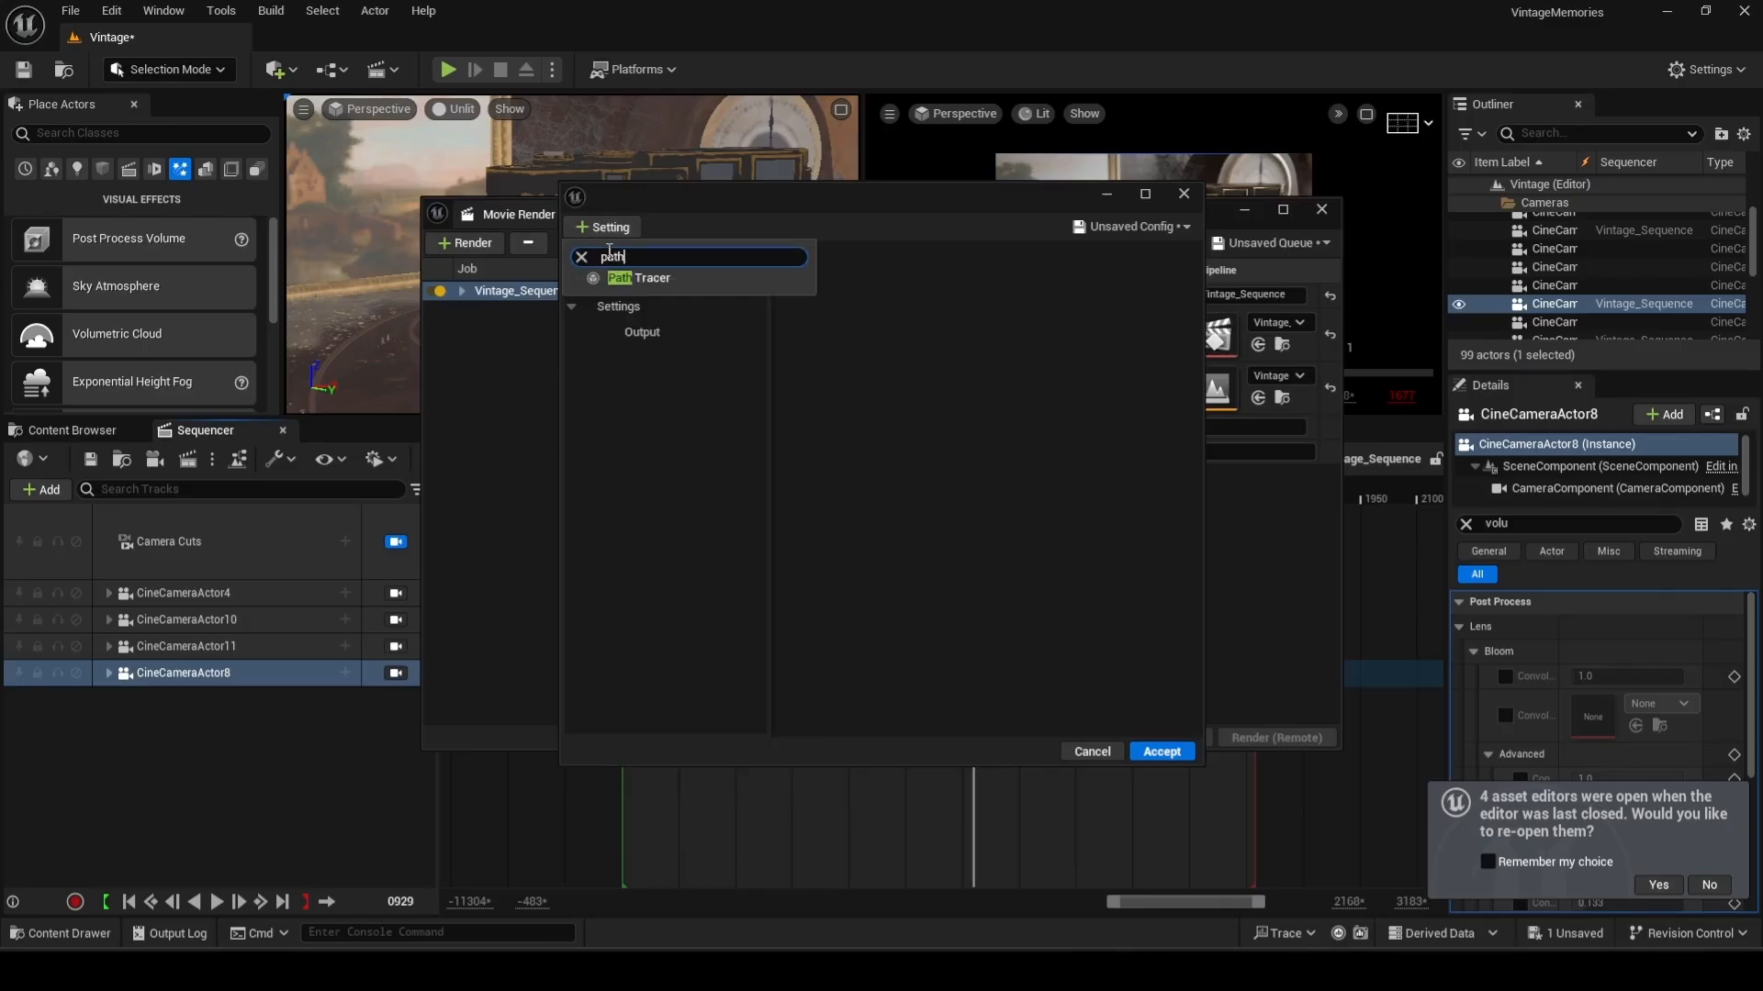
click(637, 279)
Replace the render job's .jpg Sequence export with .exr Sequence [16bit]
click(641, 382)
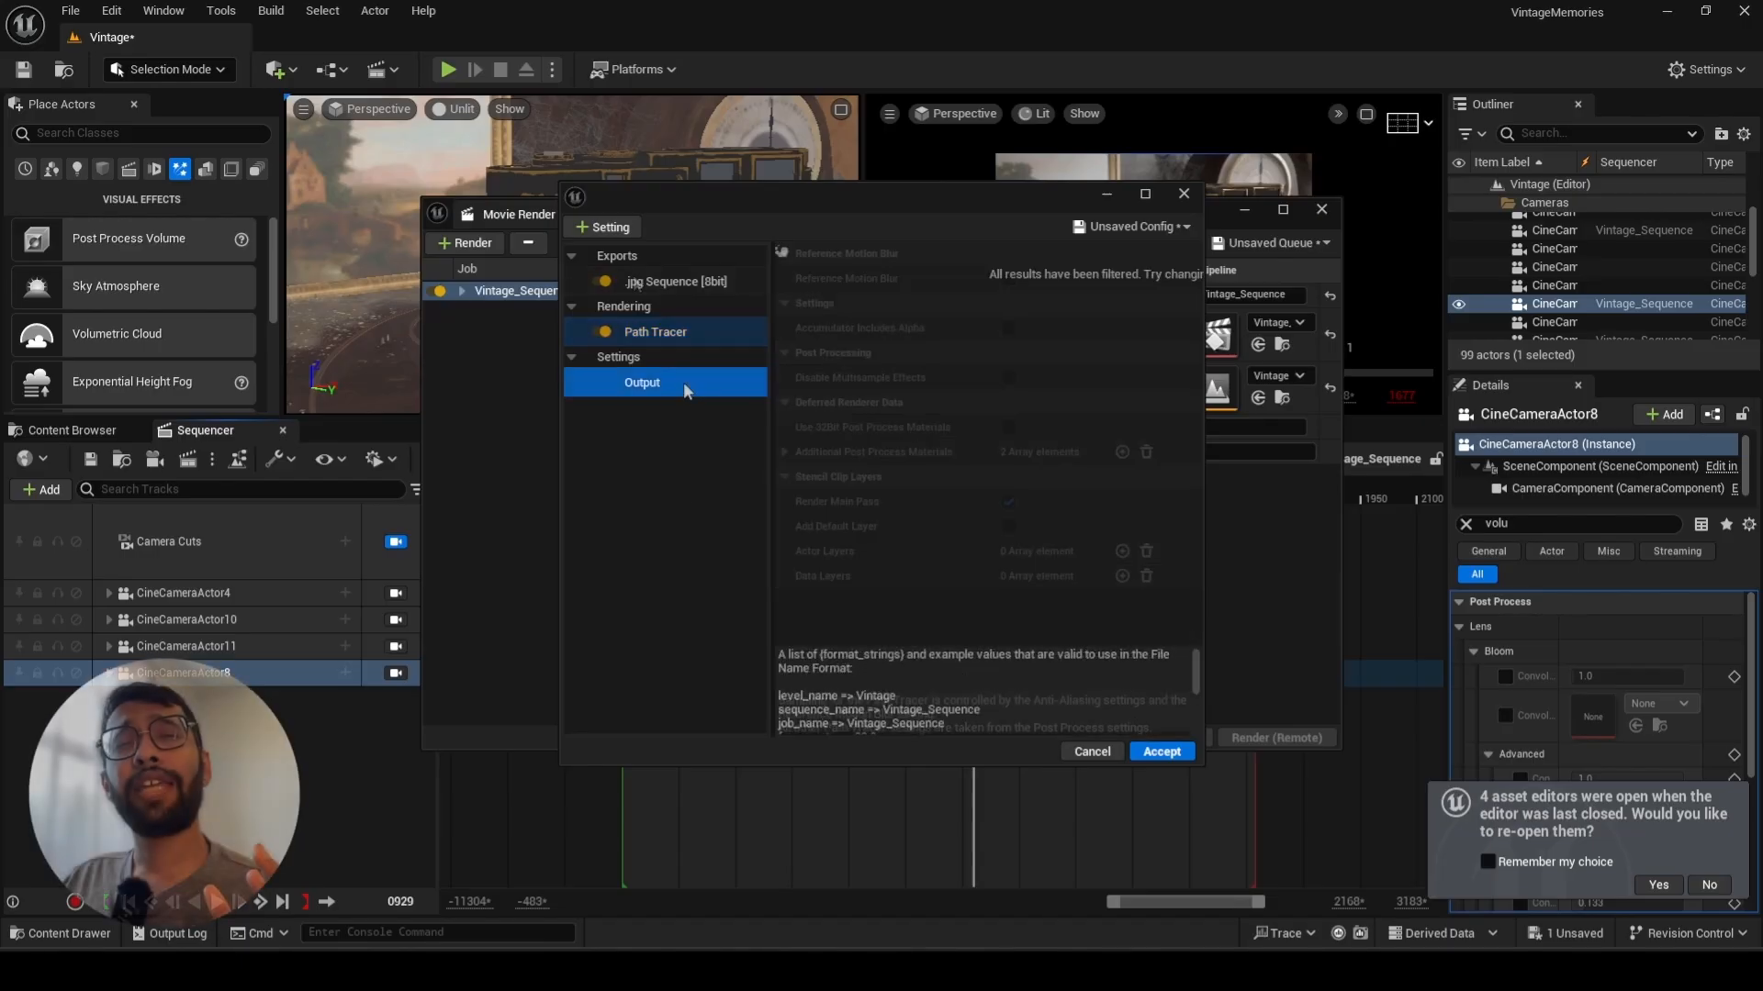
click(679, 281)
key(Delete)
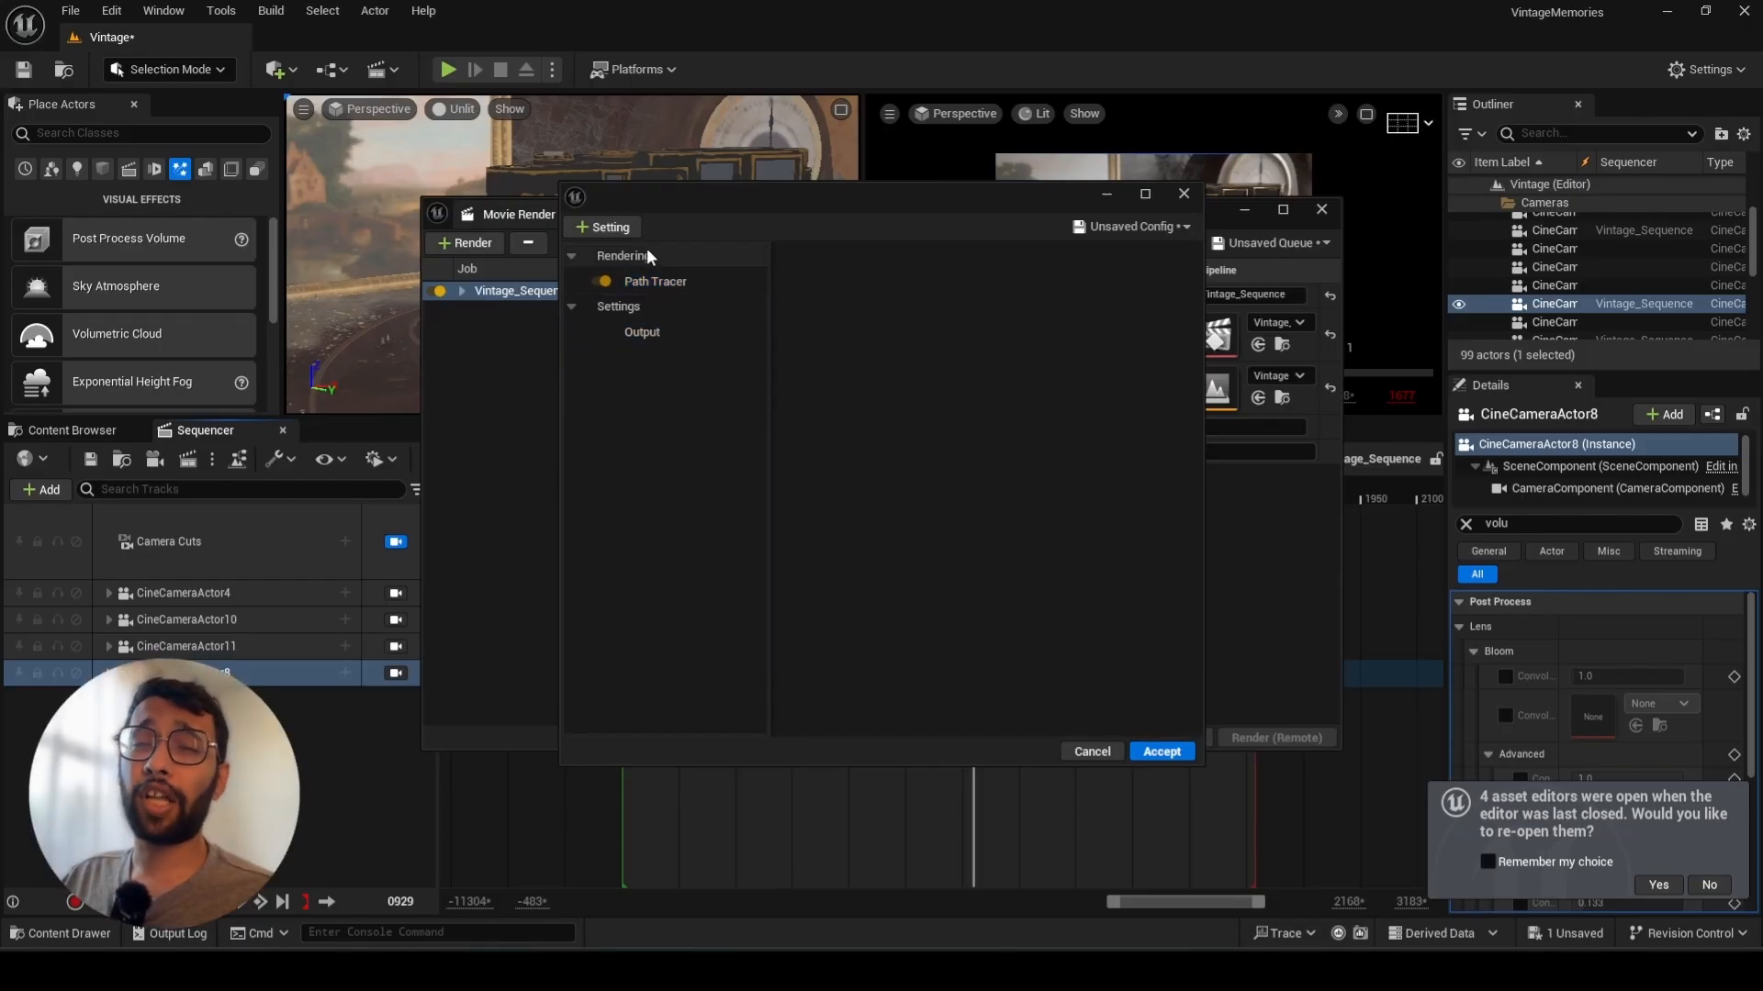
click(622, 234)
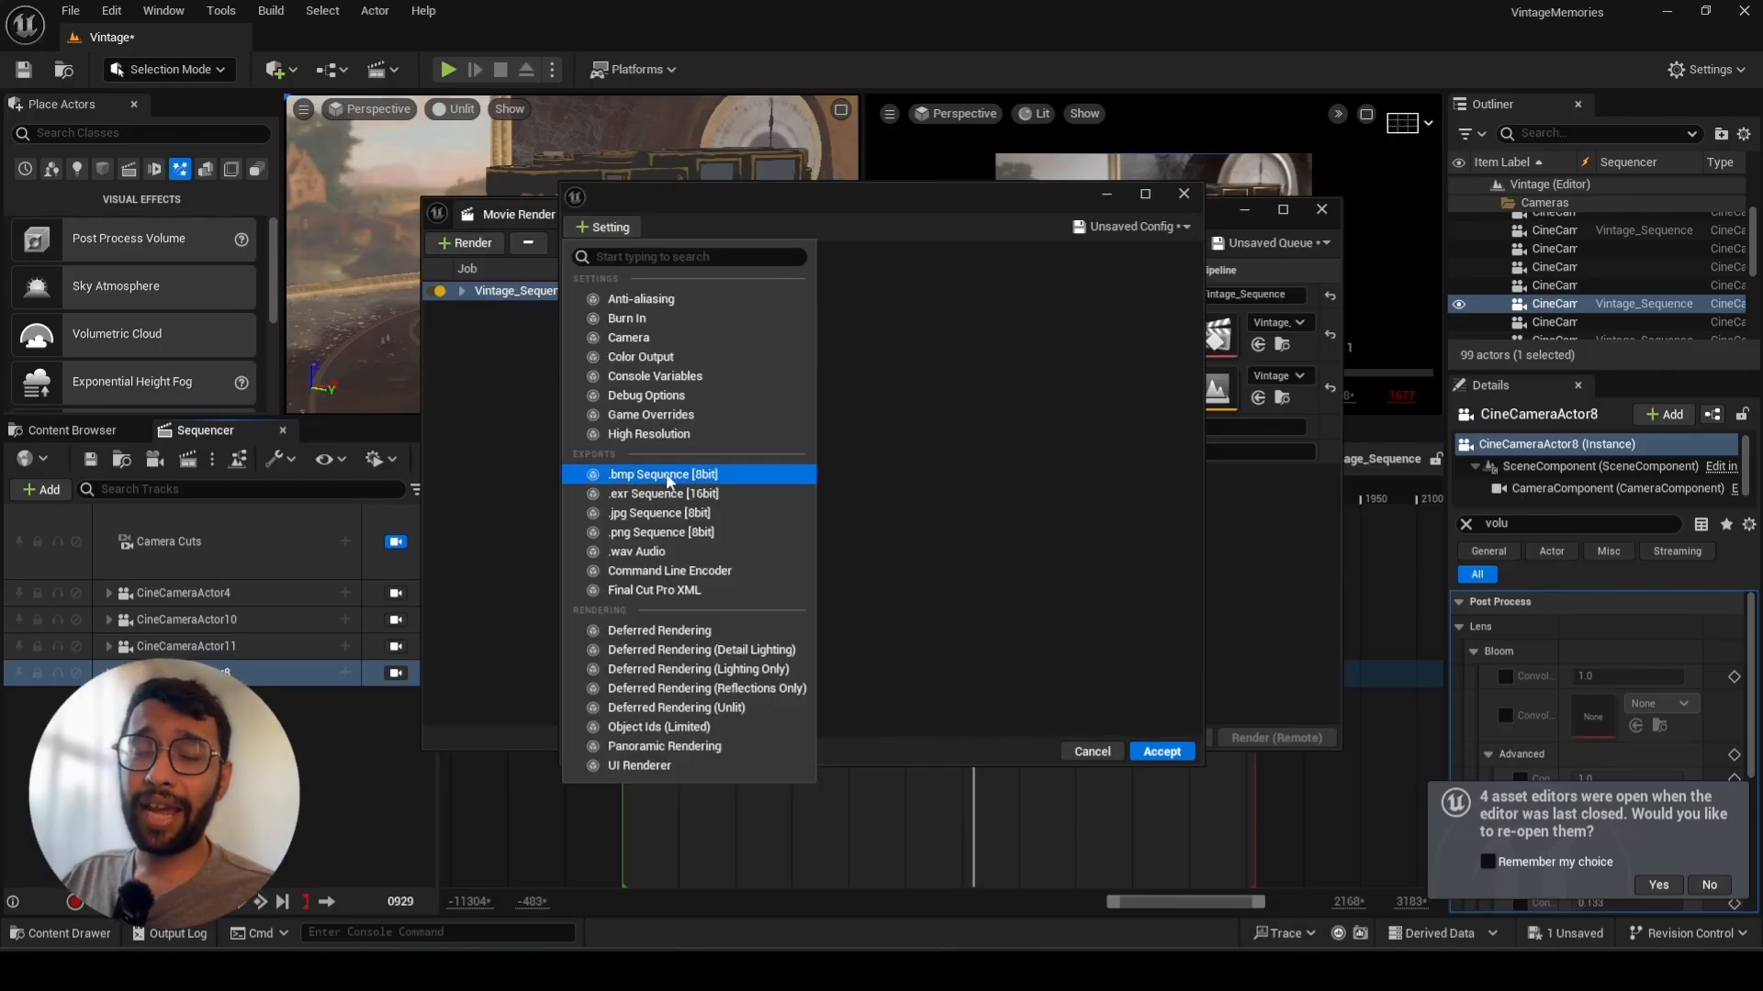
click(681, 496)
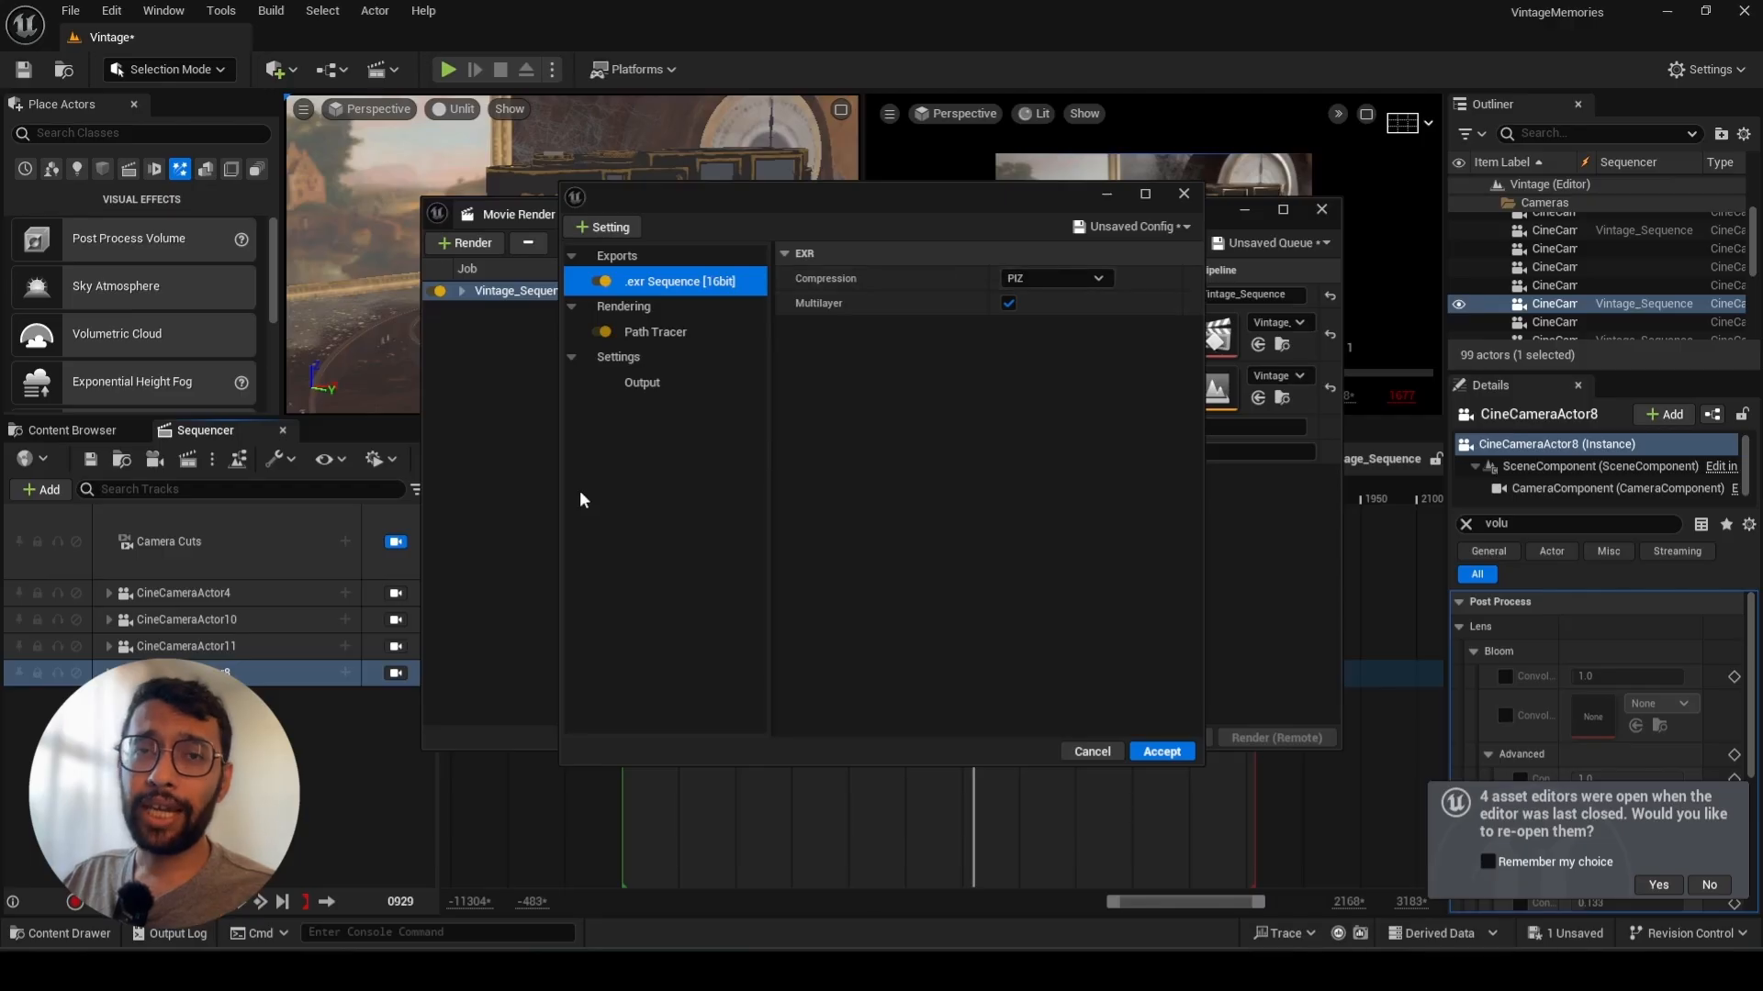
Add the Anti-aliasing setting to the render job with Spatial Sample Count 16 and Temporal Sample Count 16
click(597, 230)
click(623, 299)
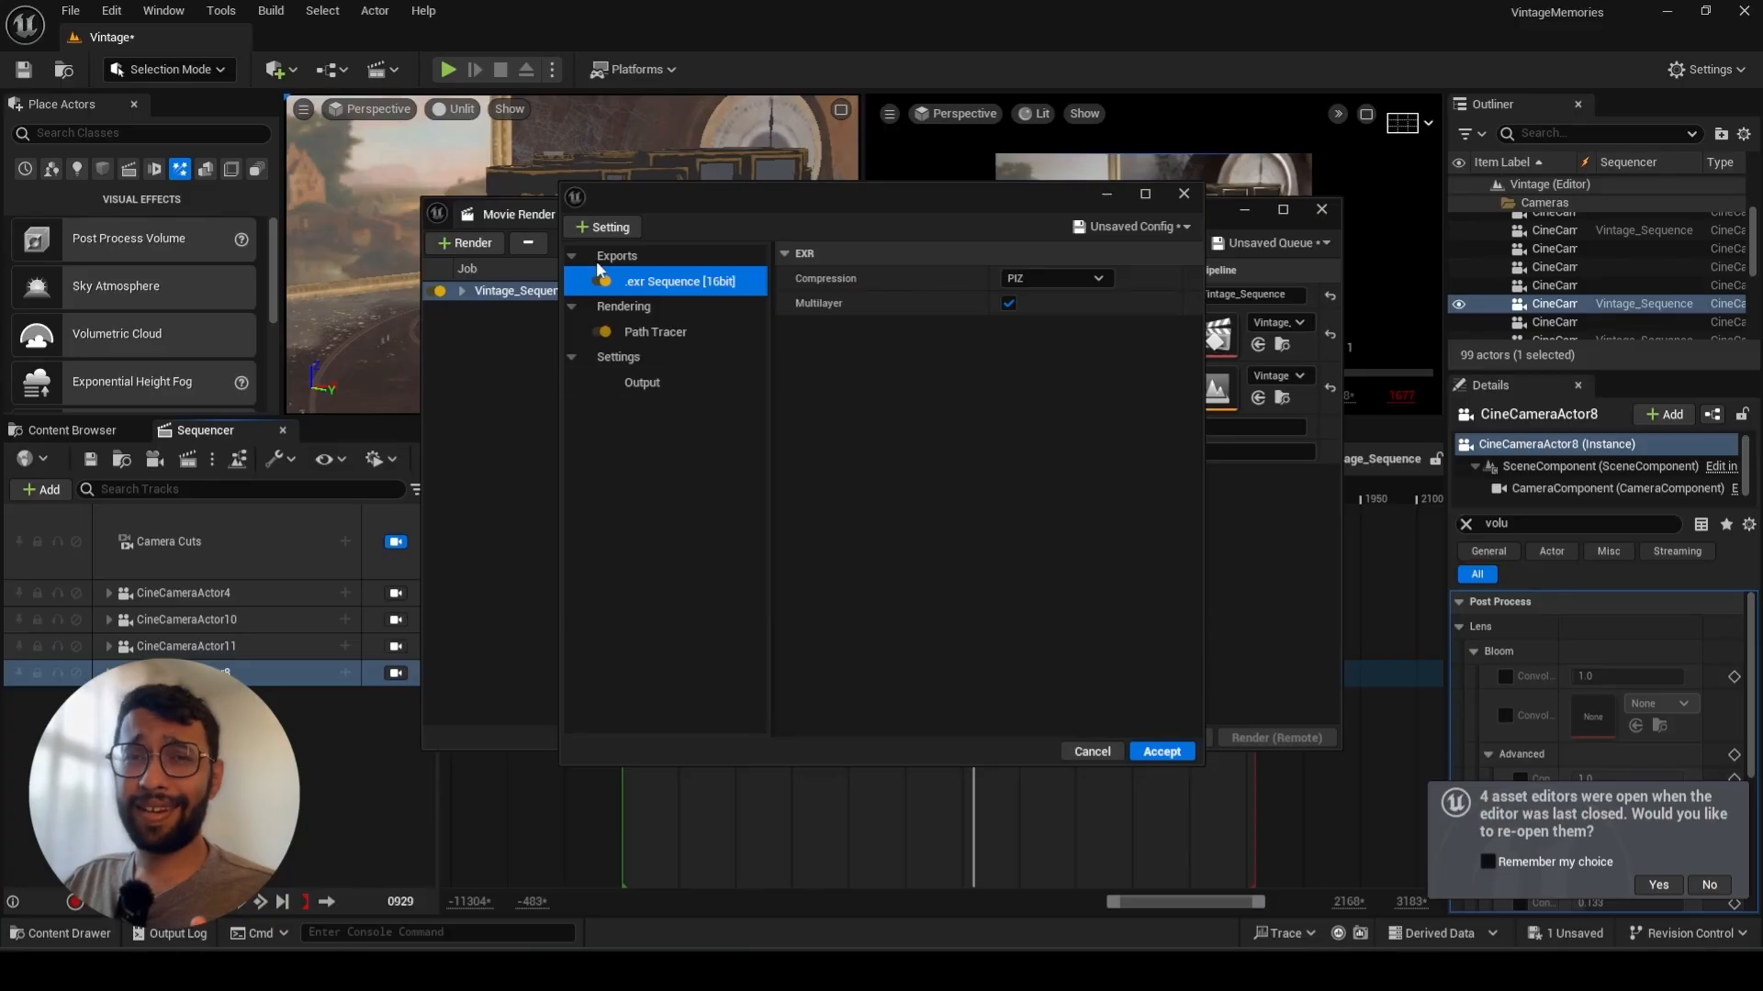
click(598, 228)
click(623, 298)
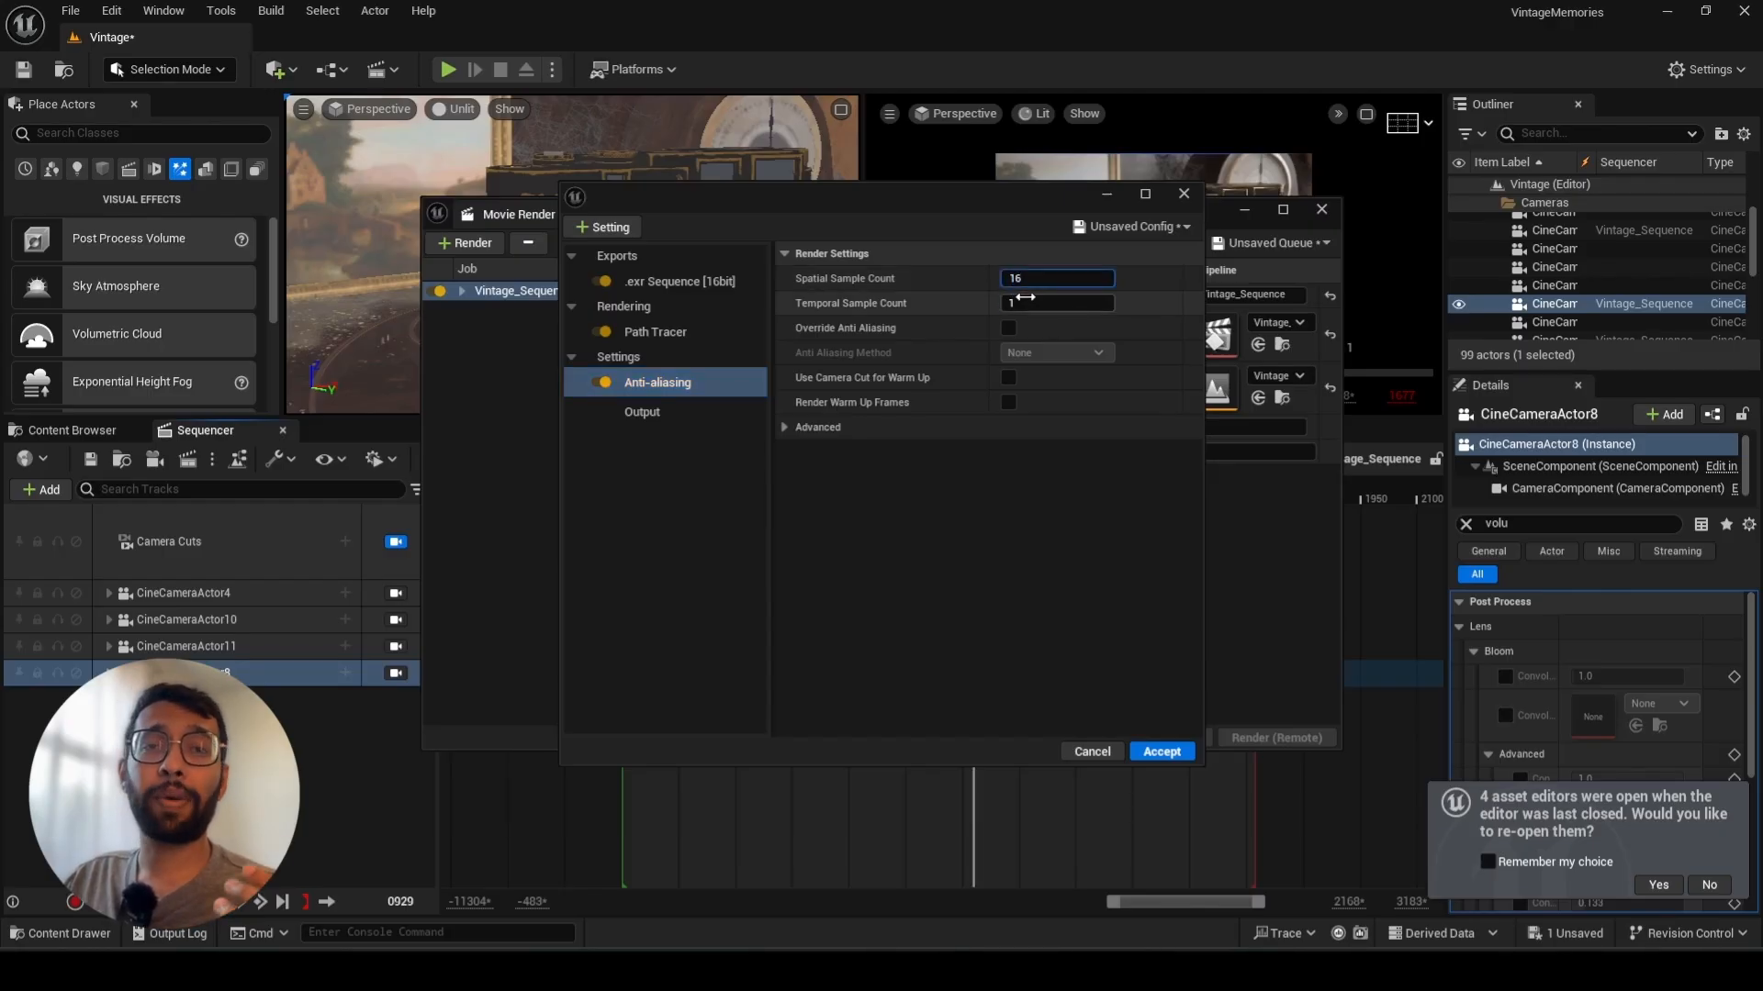
click(1026, 303)
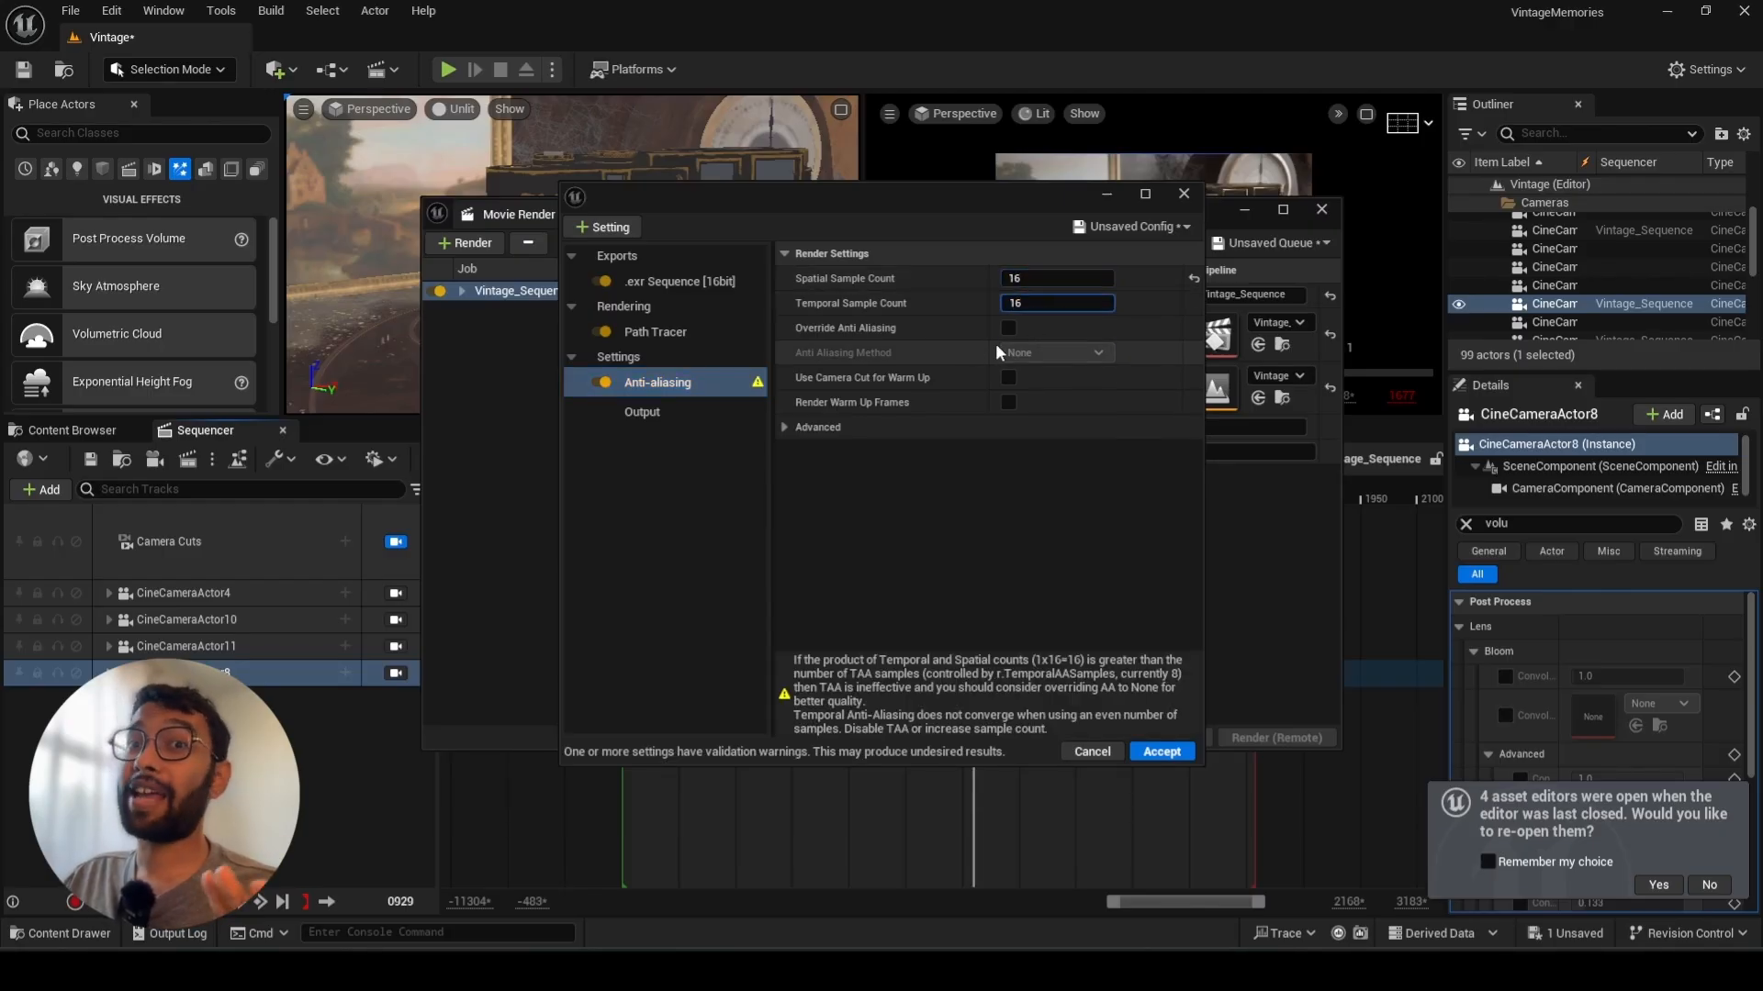
Override the render job's anti-aliasing and keep the Anti Aliasing Method at None
click(1007, 327)
click(1034, 348)
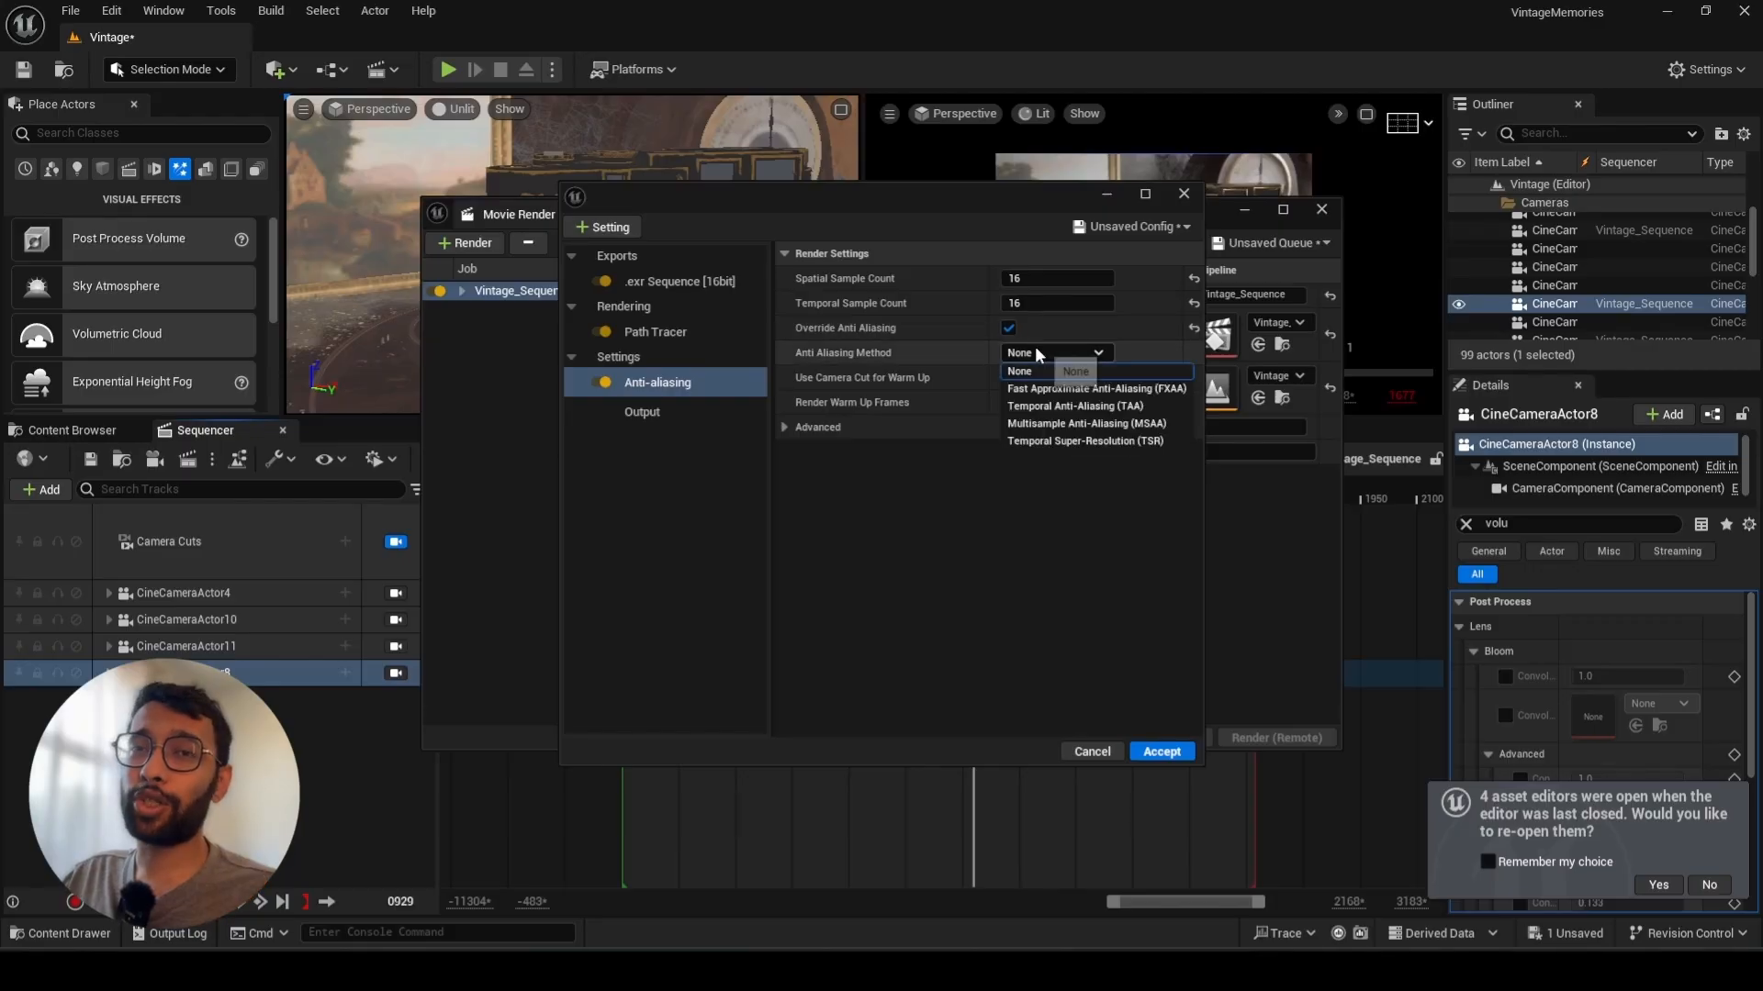
click(1043, 351)
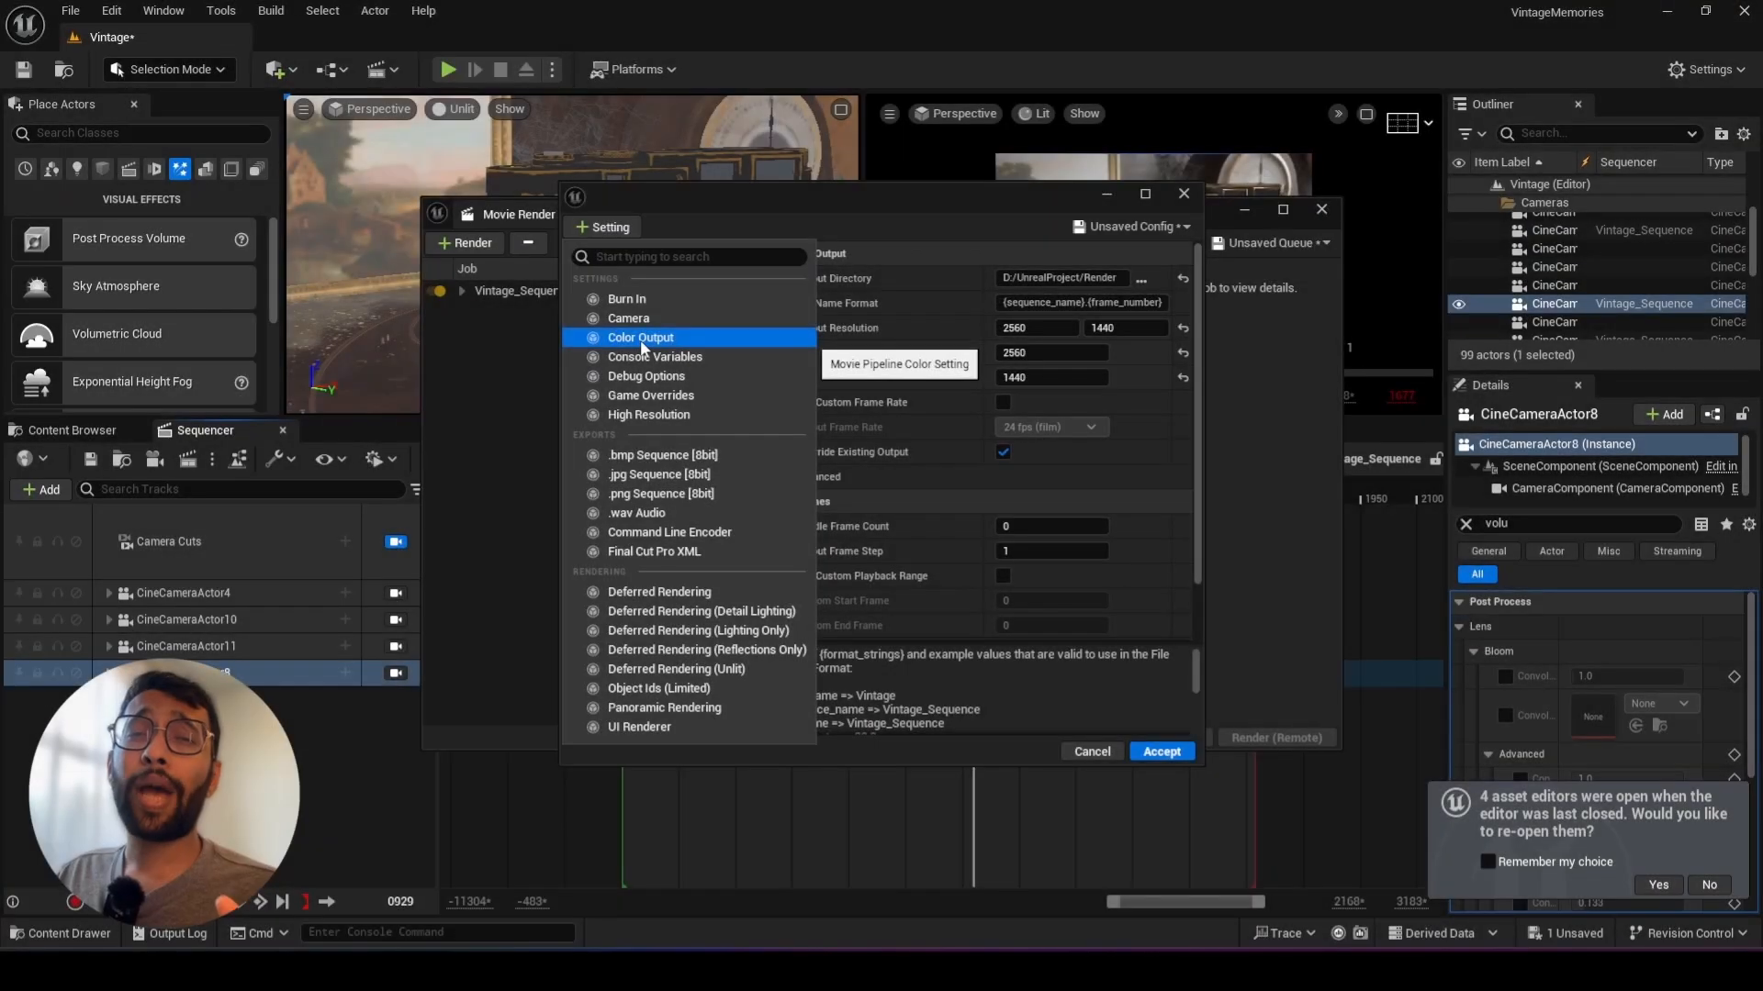
Add the Color Output setting to the render job, enable Disable Tone Curve, and accept the configuration
click(641, 339)
click(628, 412)
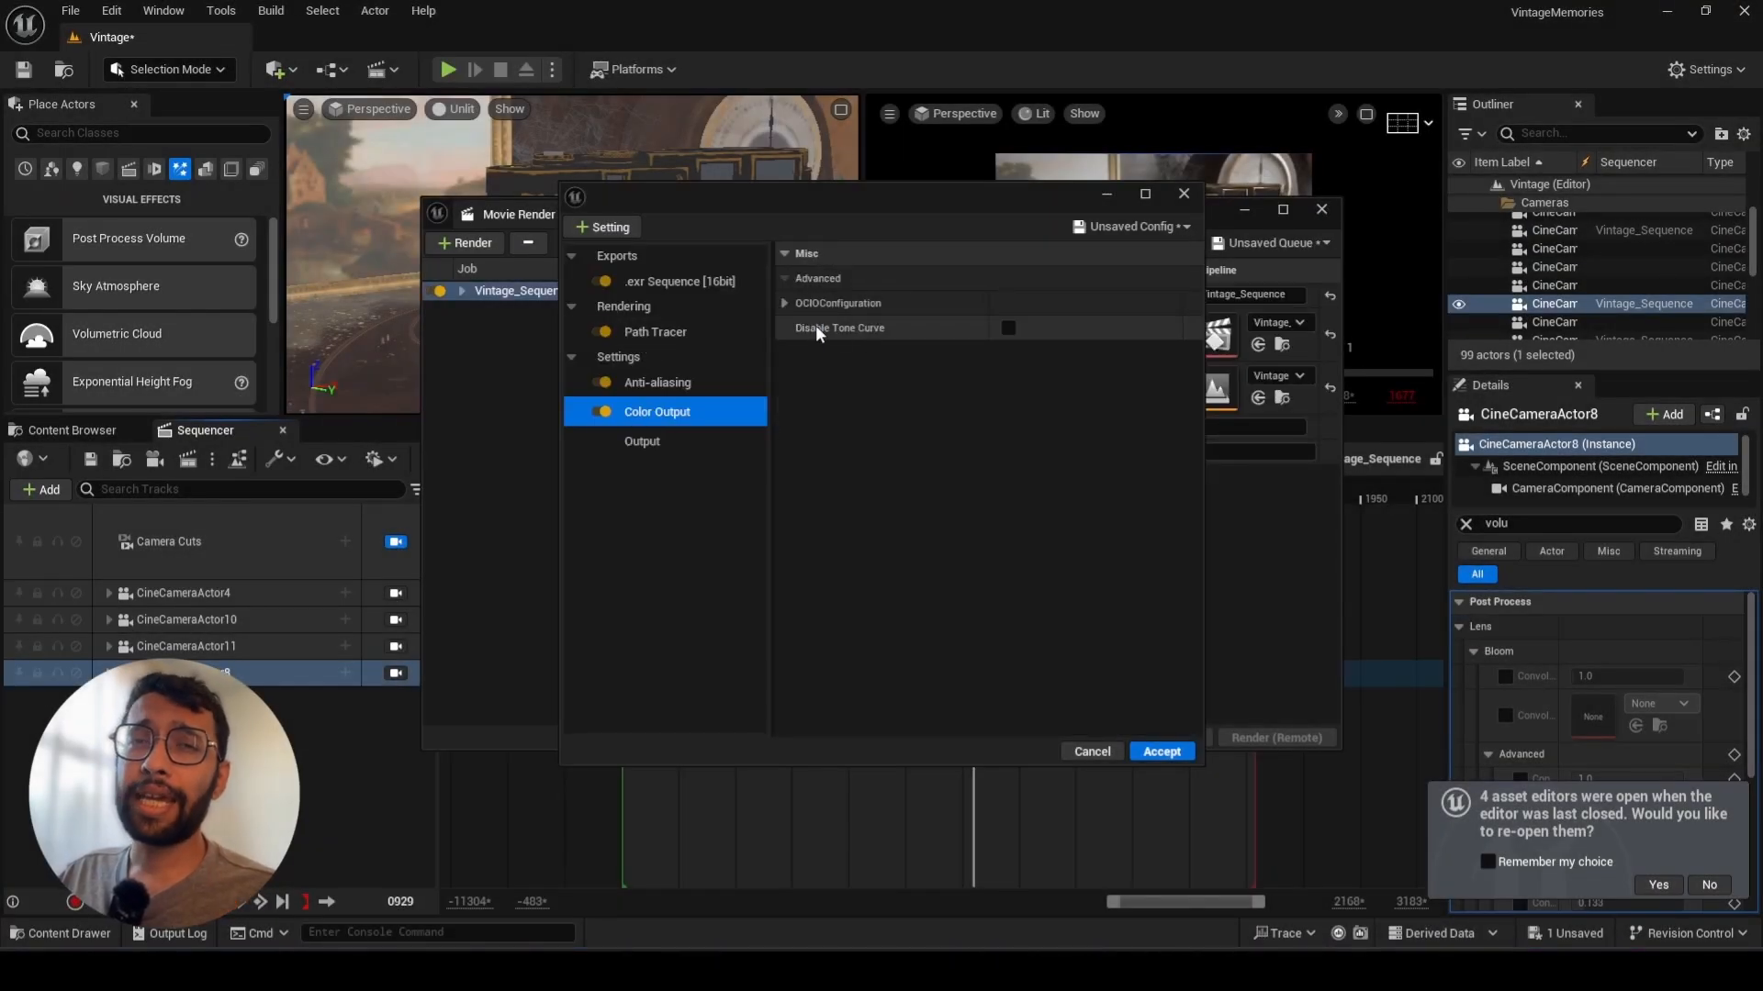
click(1008, 328)
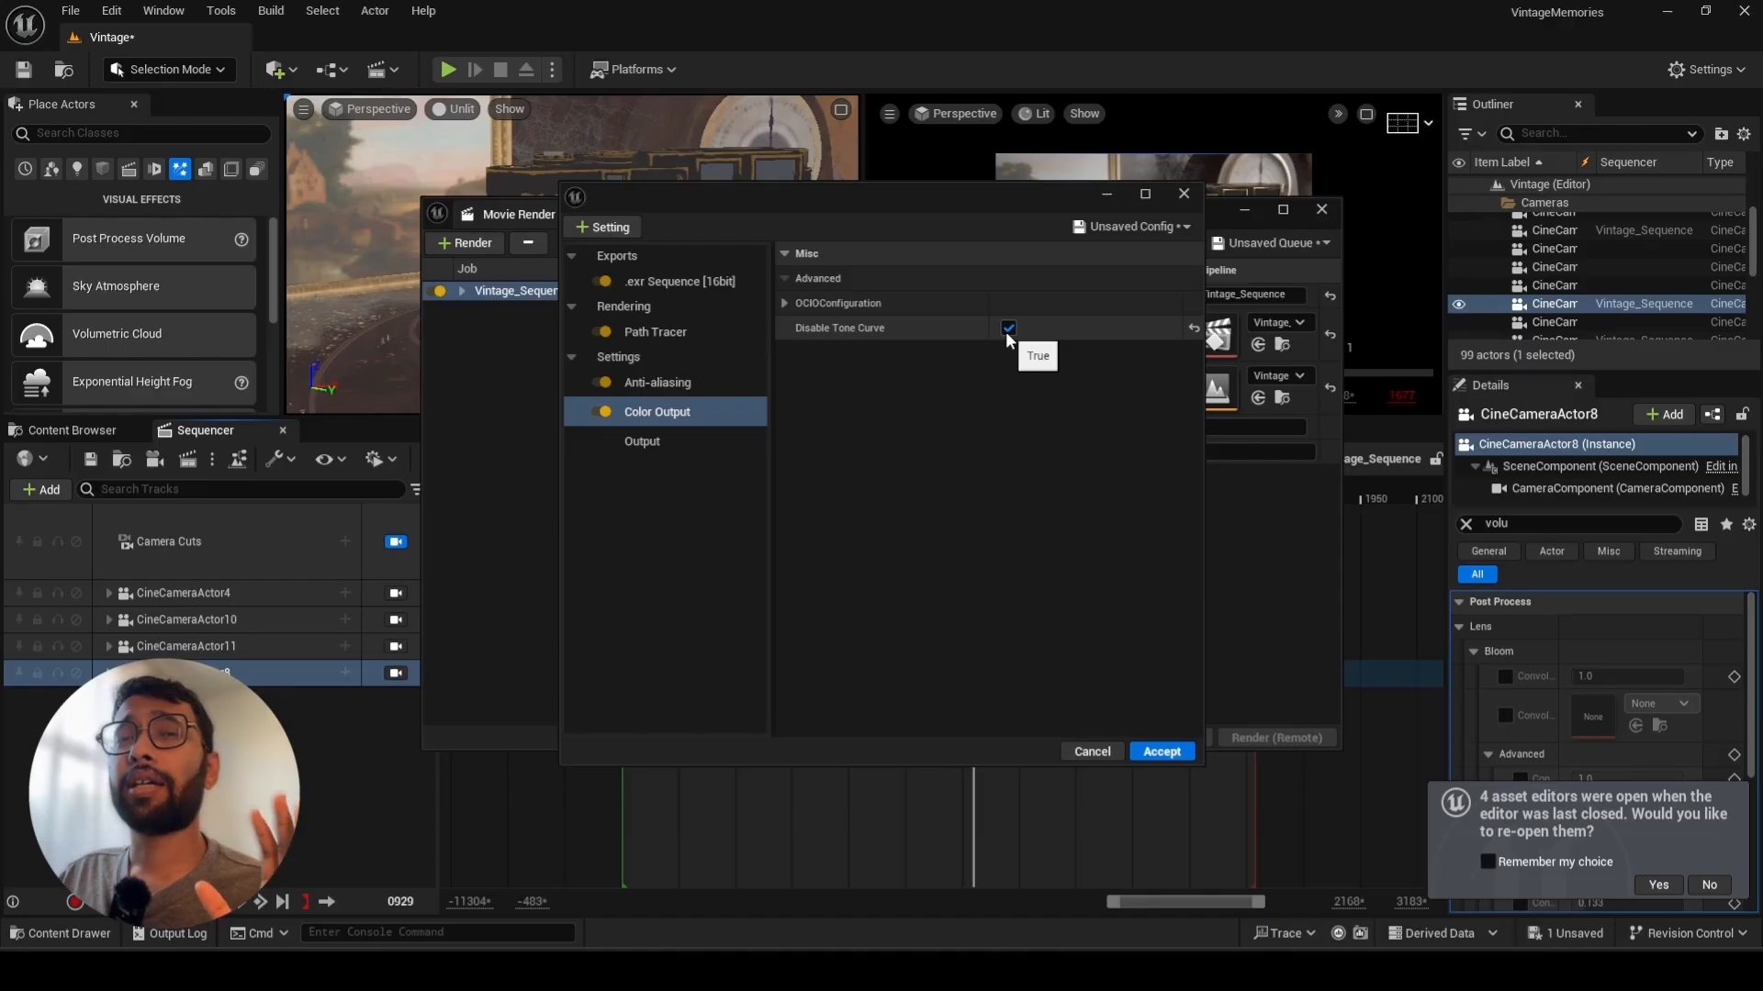
click(1159, 752)
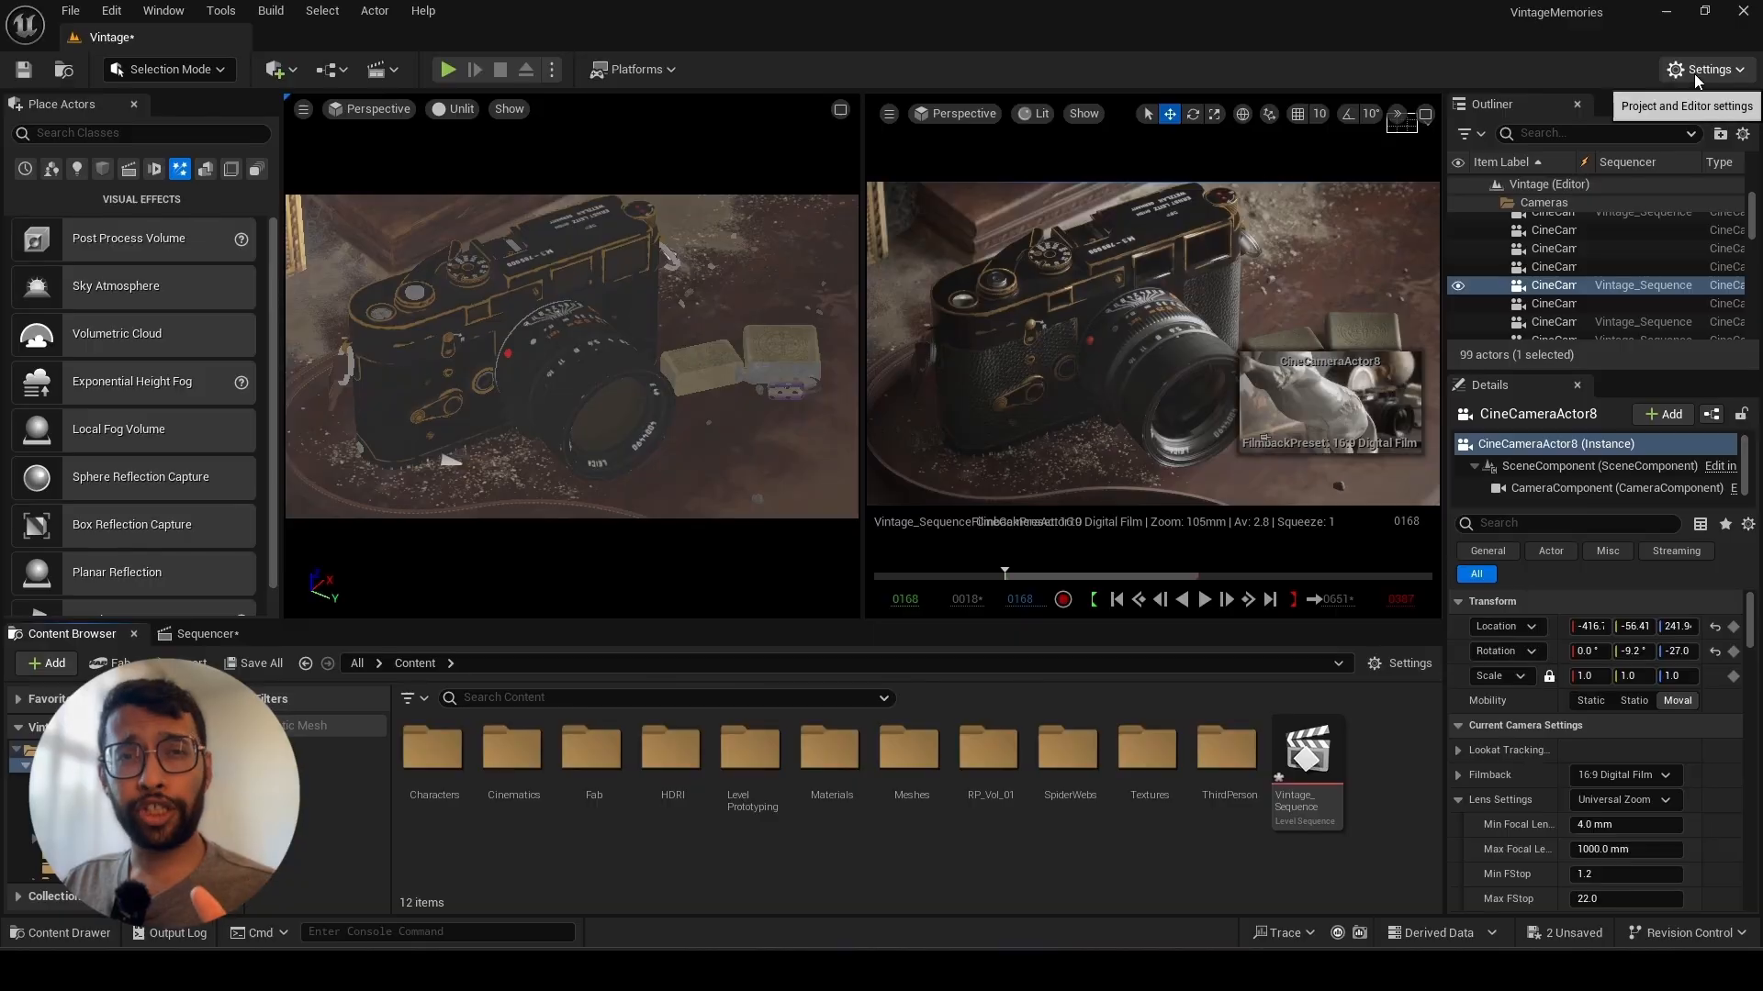
Open the Plugins manager and create an OpenColorIO Configuration asset in the Cinematics folder
click(1693, 74)
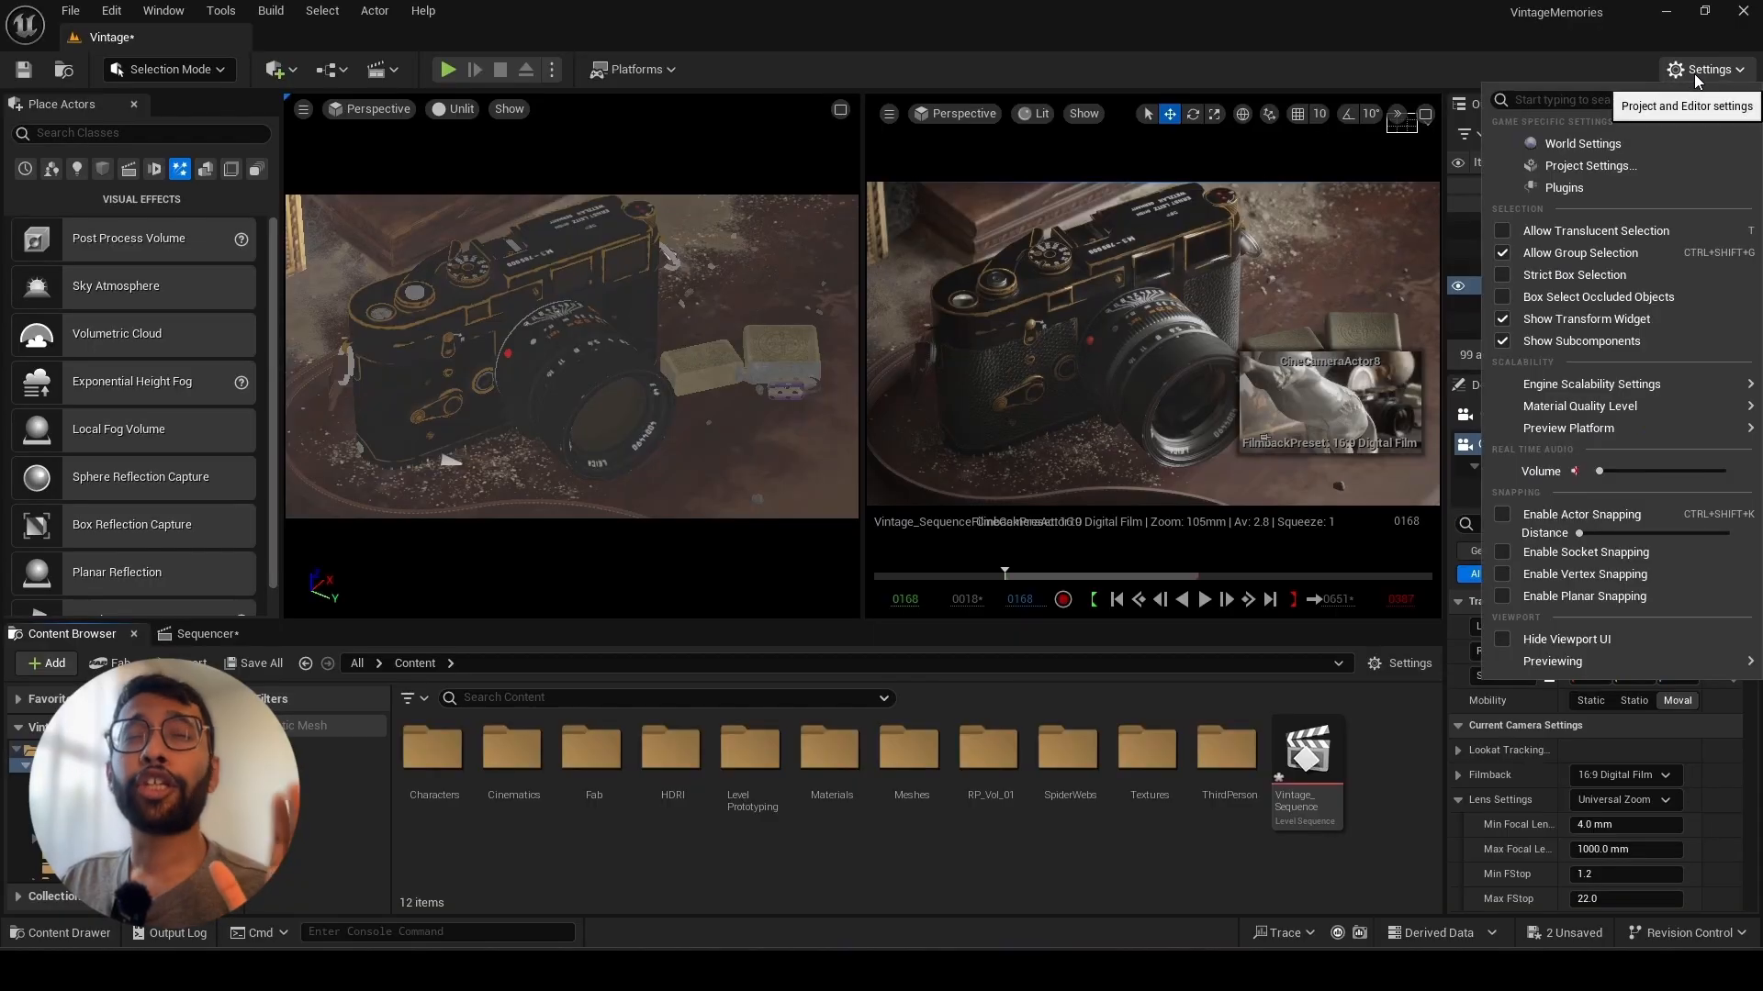
click(1564, 189)
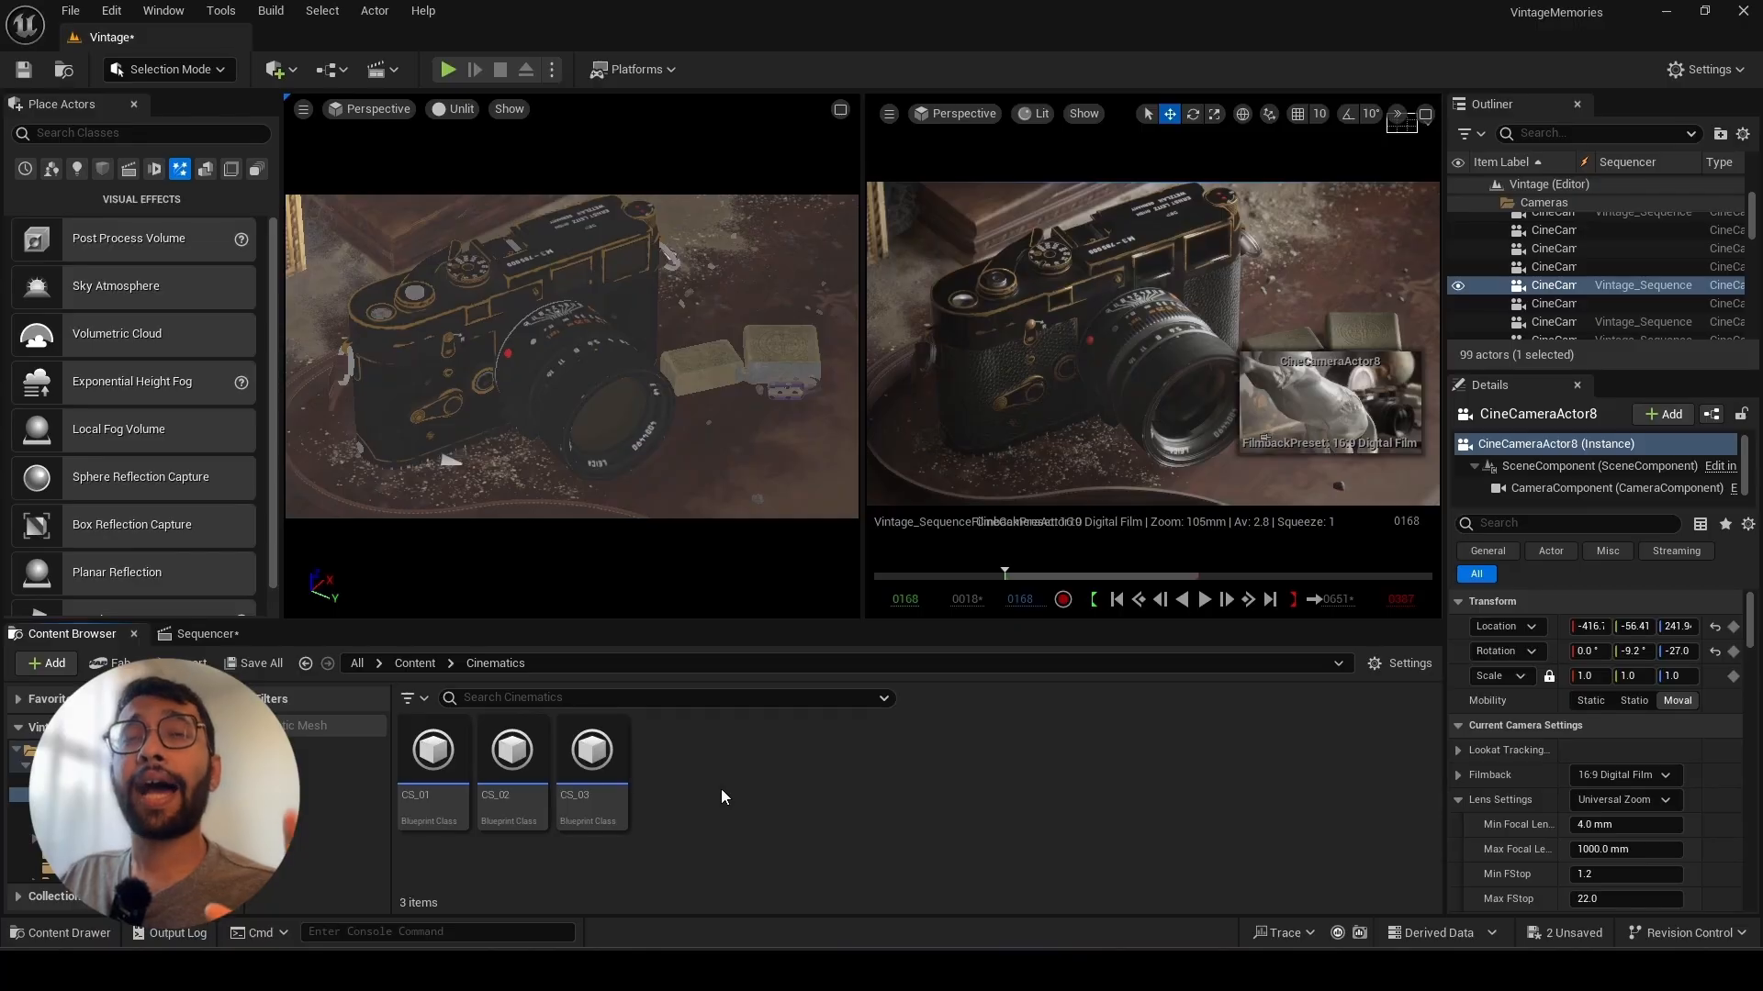
right_click(724, 797)
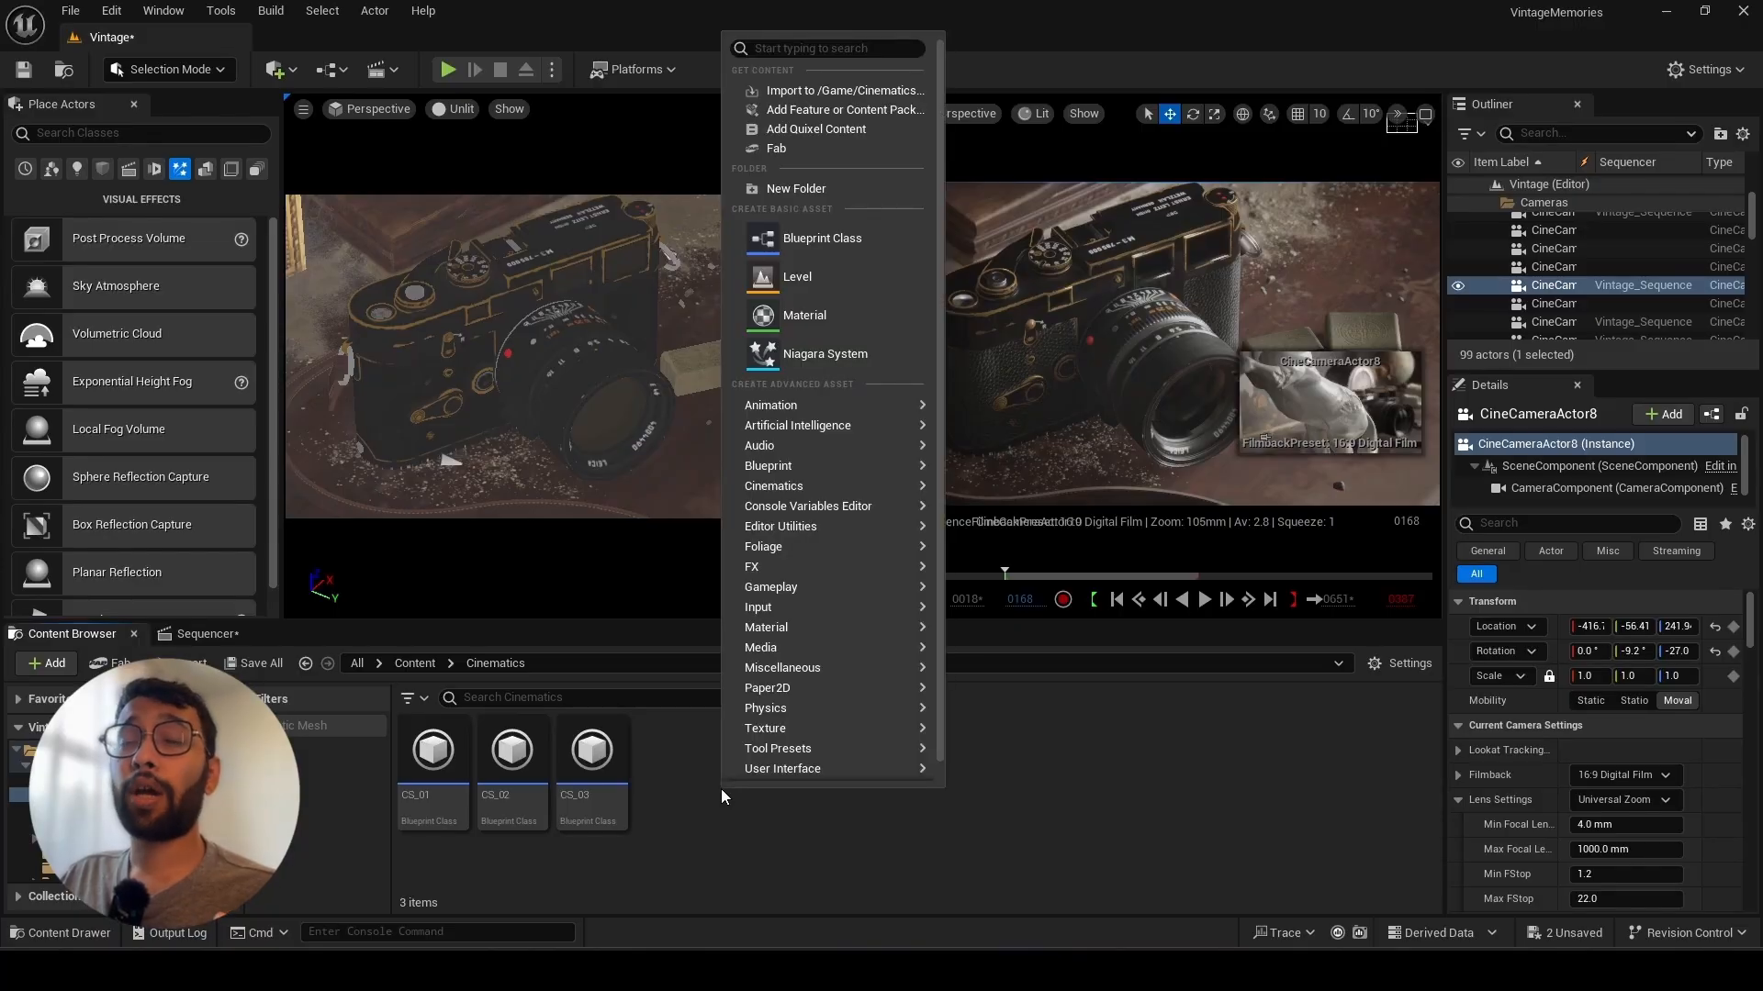
mouse_move(872, 668)
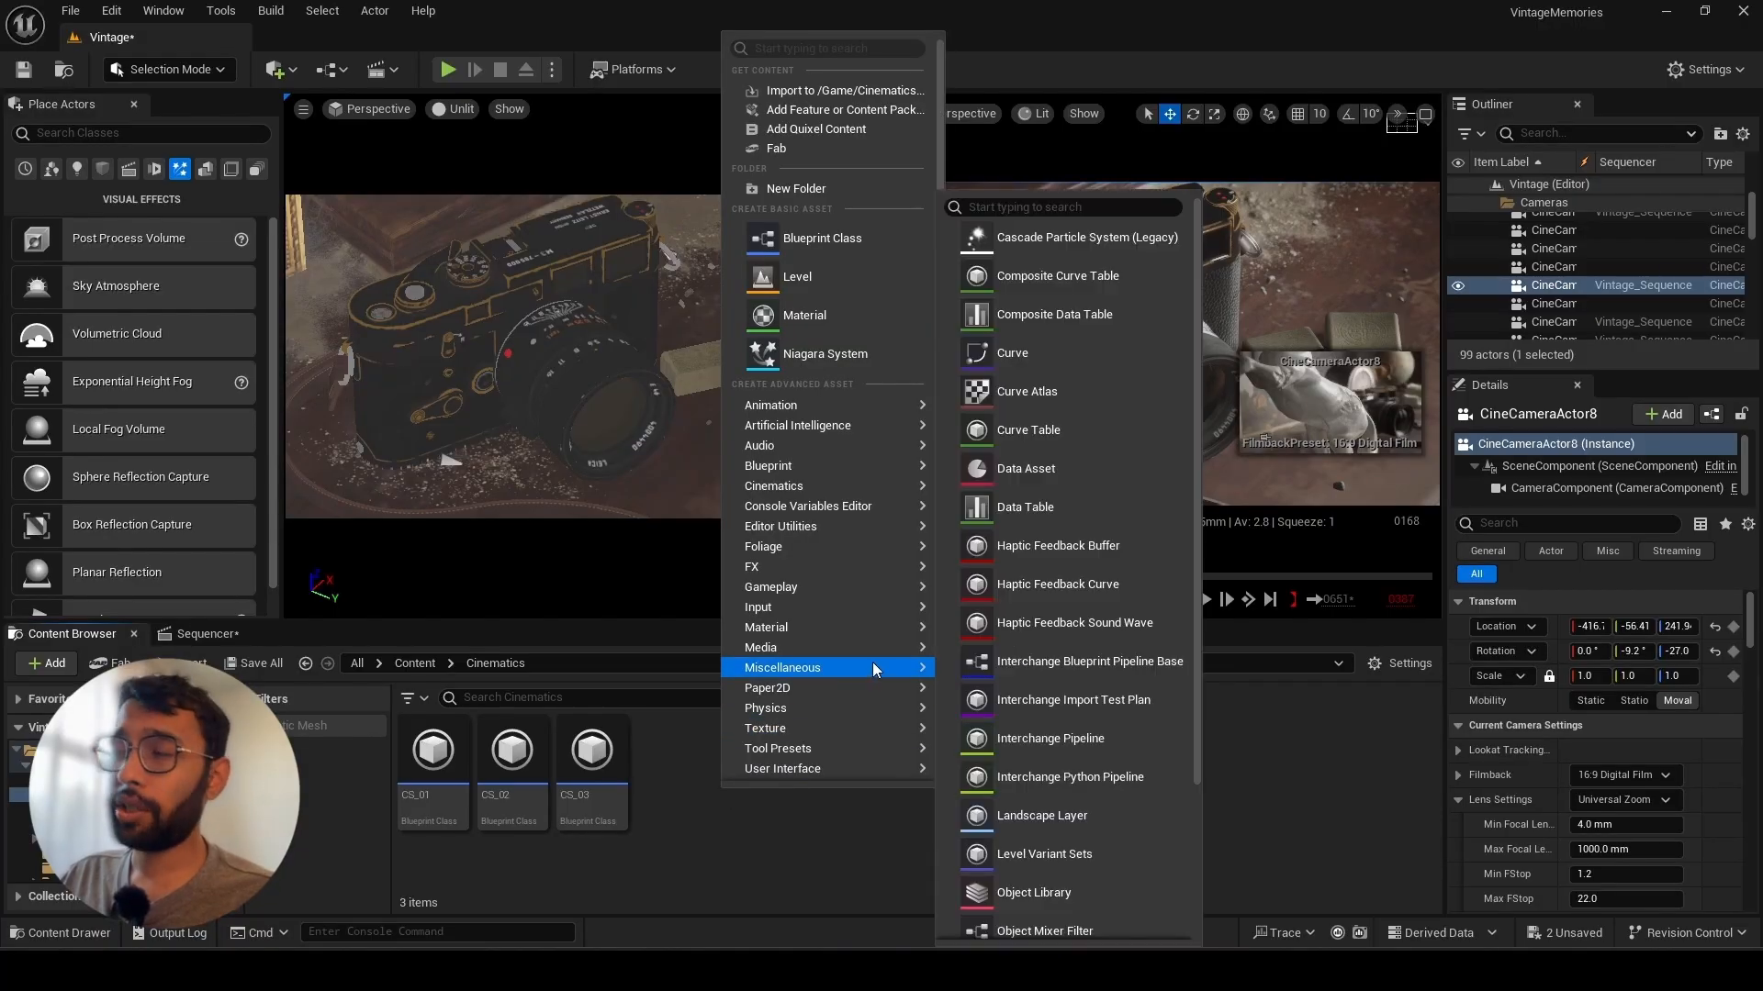
scroll(1036, 676, down, 4)
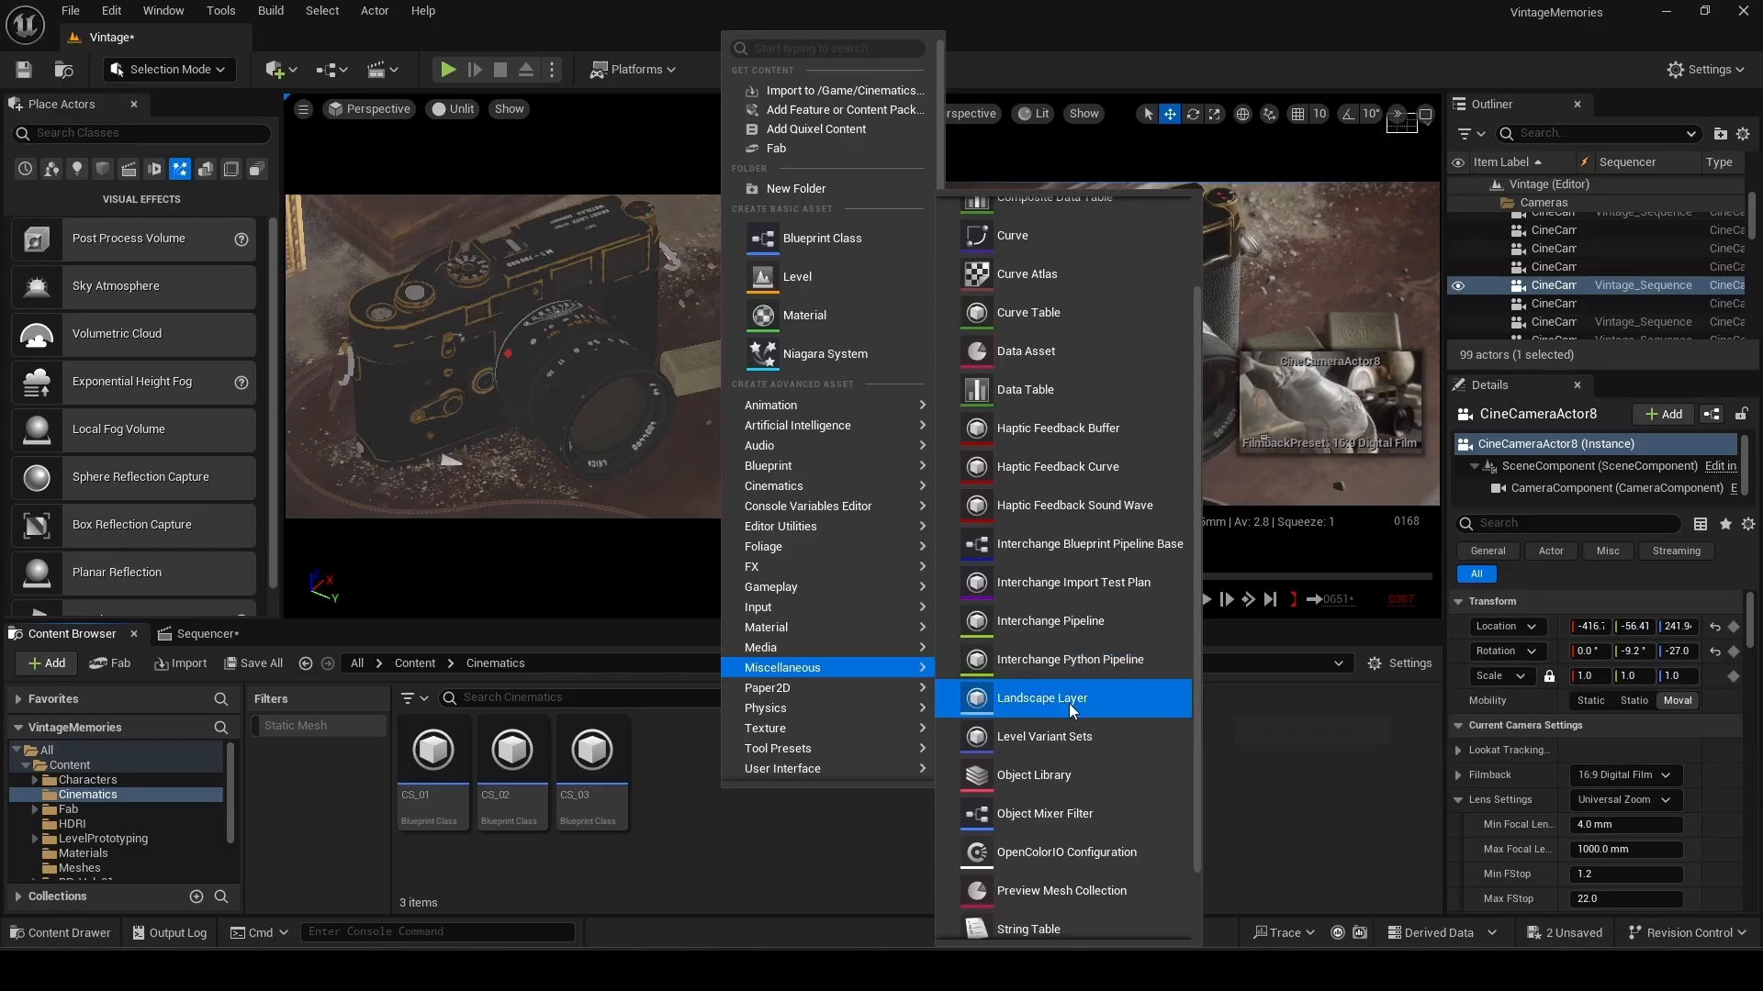
scroll(1085, 691, down, 1)
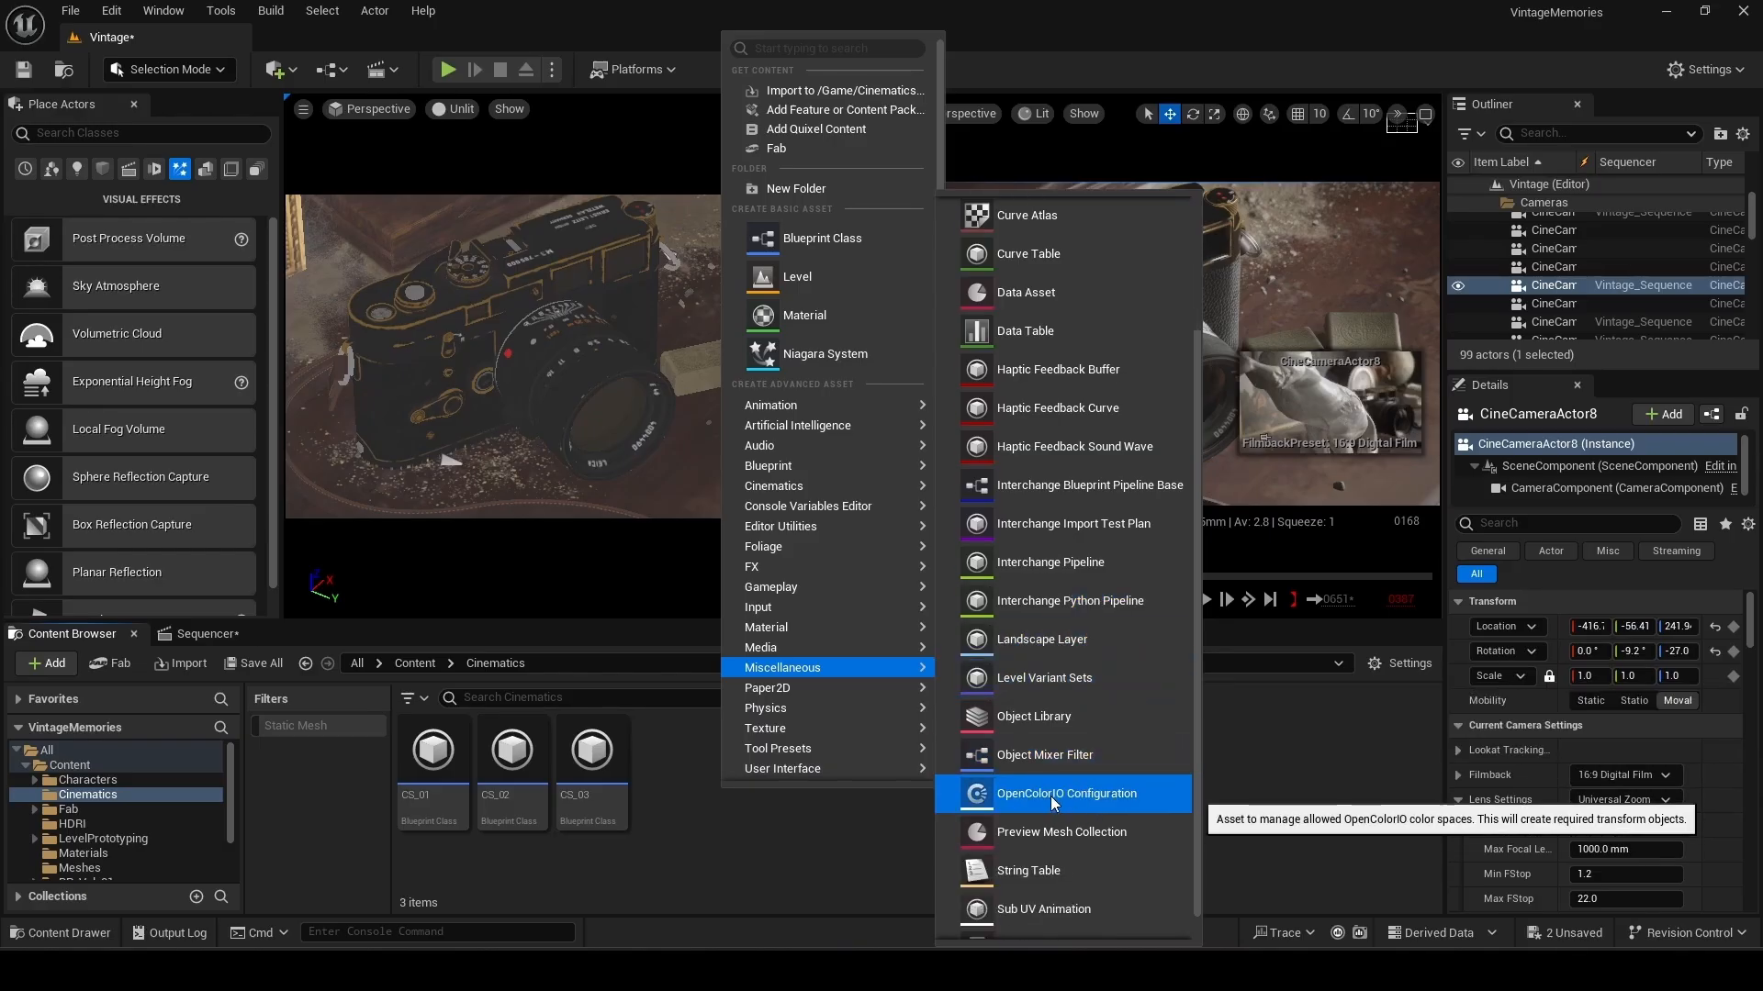
click(1051, 798)
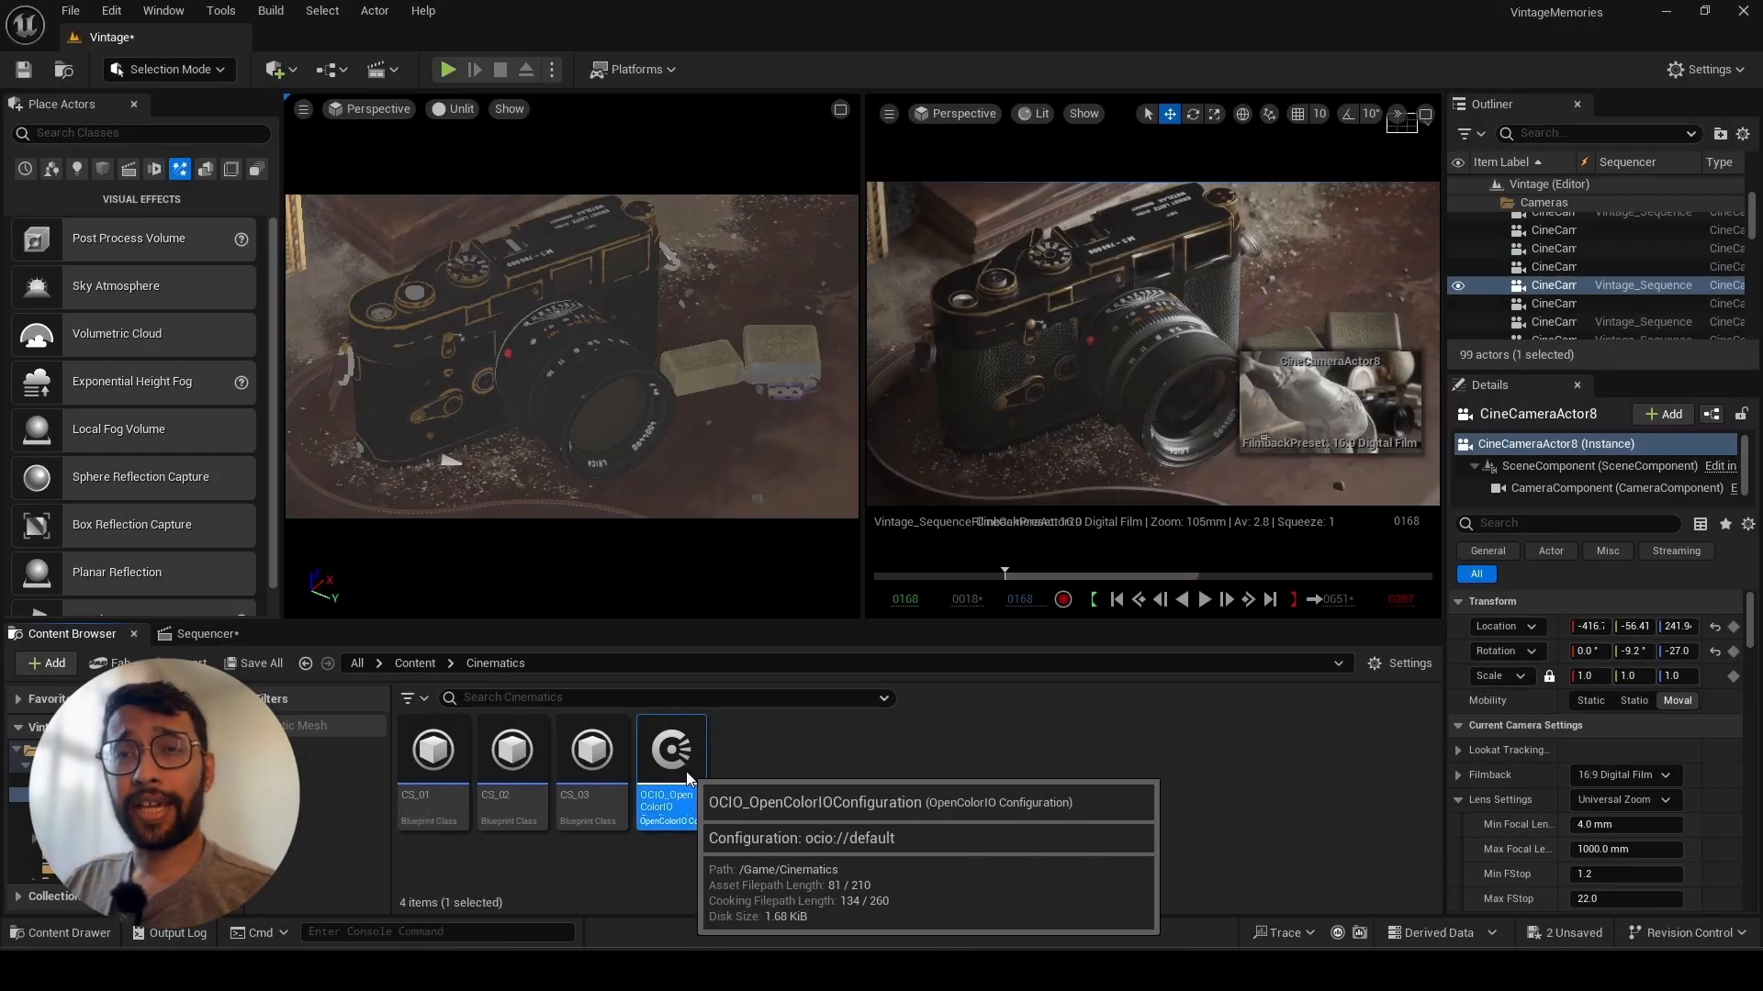
Open the OpenColorIO configuration asset and add Linear Rec.709 (sRGB) and ACEScg as its Desired Color Spaces
double_click(690, 787)
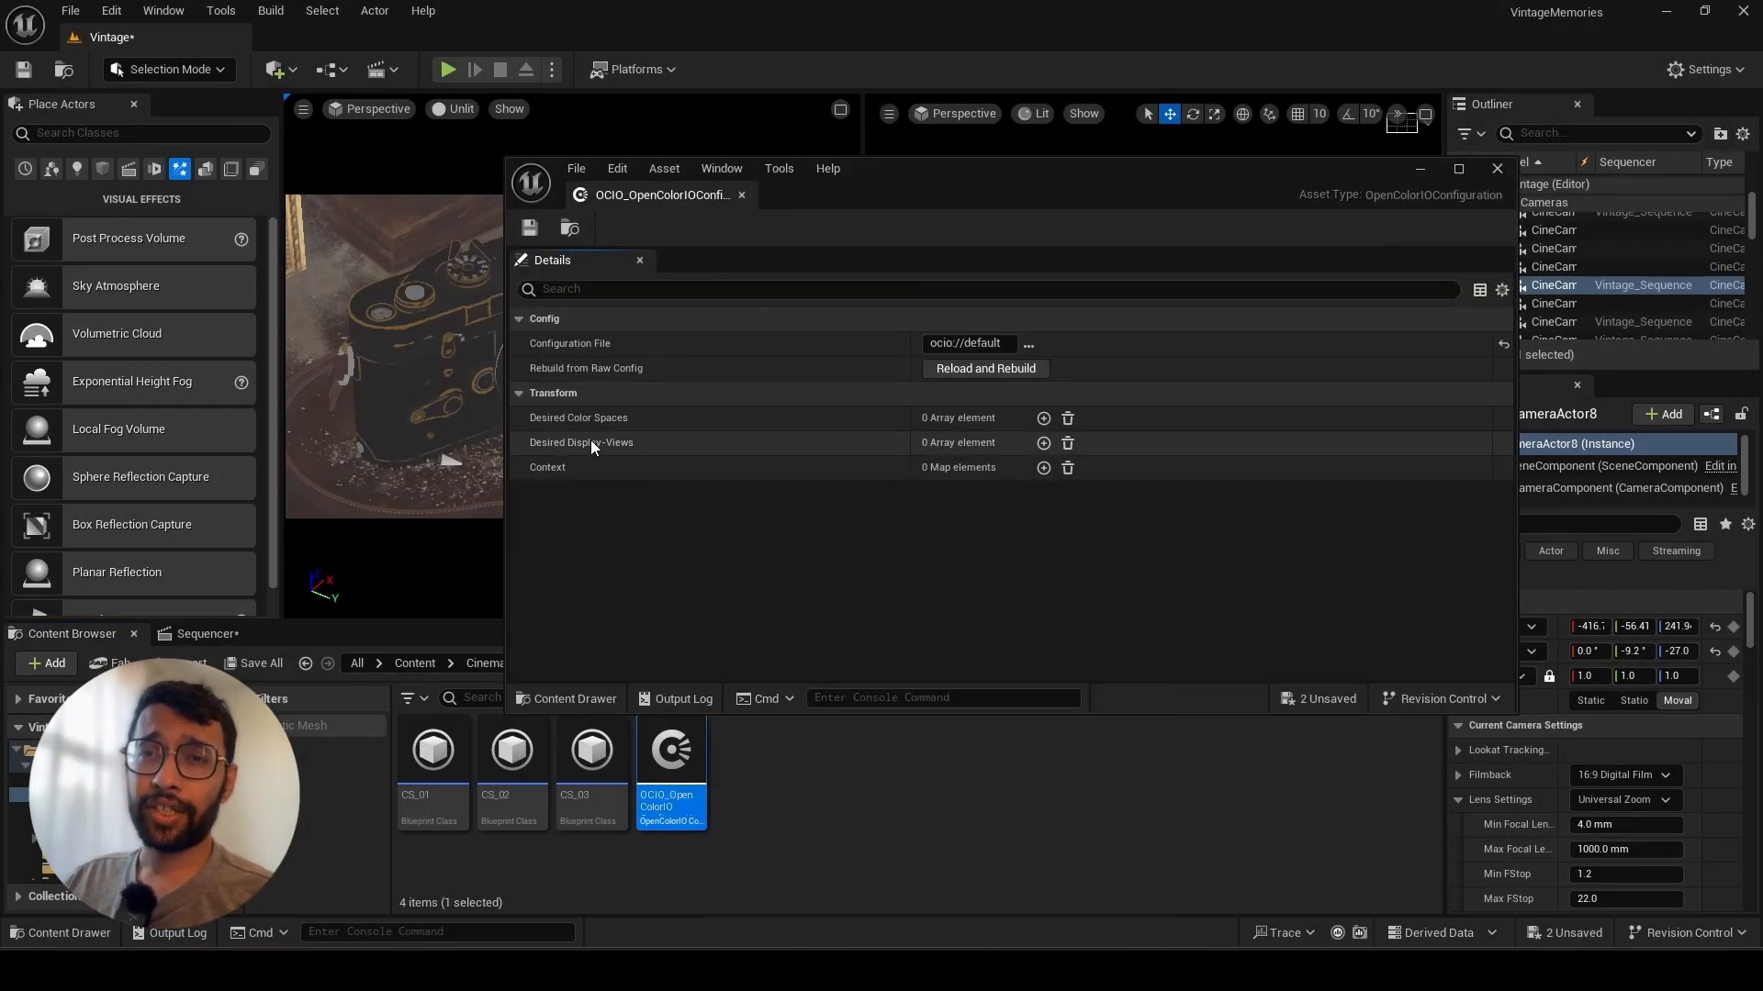
click(1042, 418)
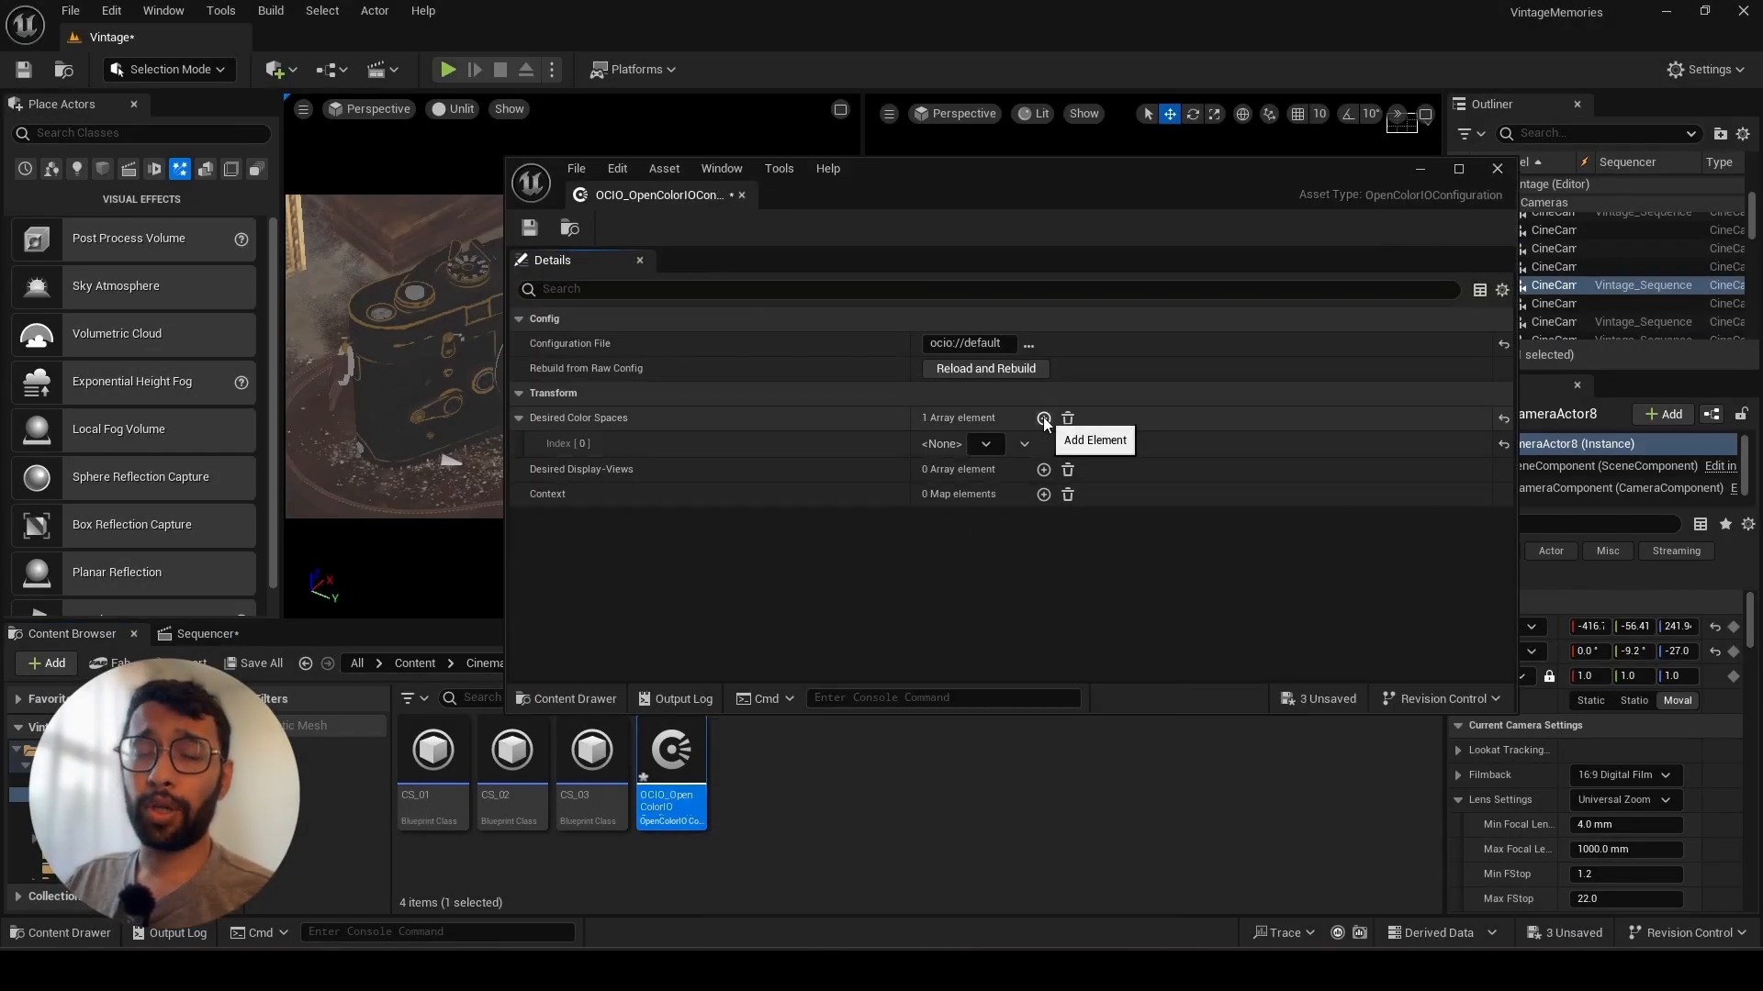
click(1043, 419)
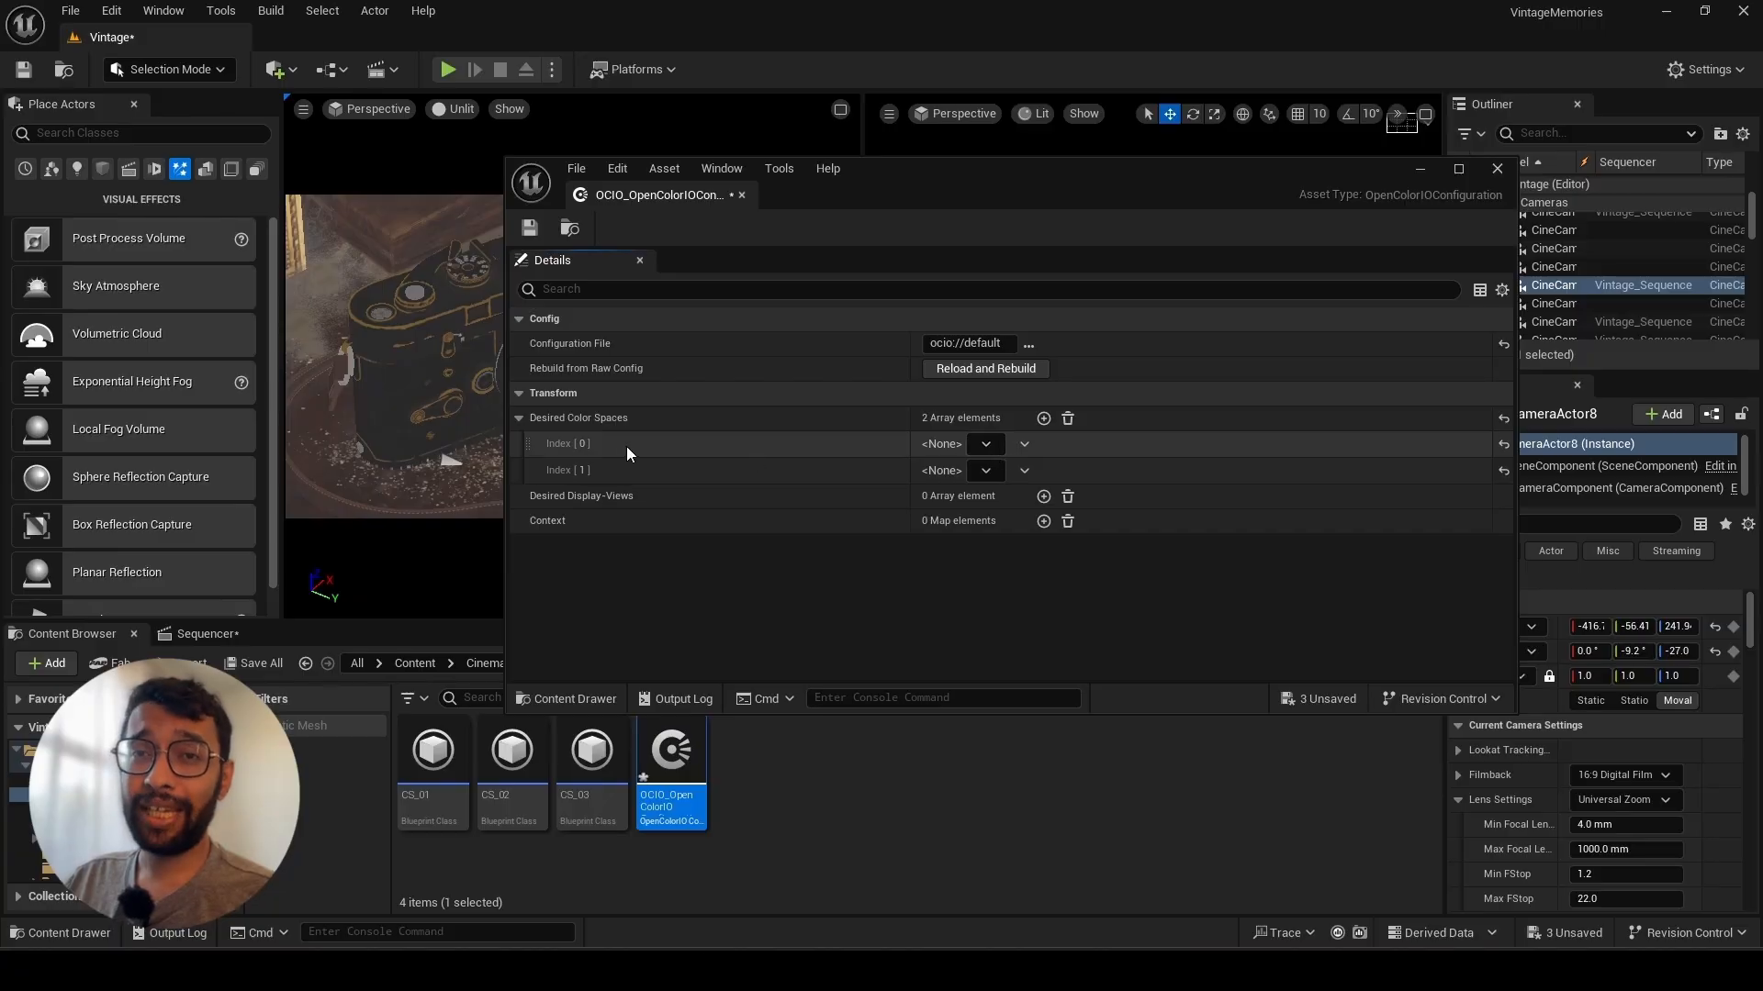
click(993, 445)
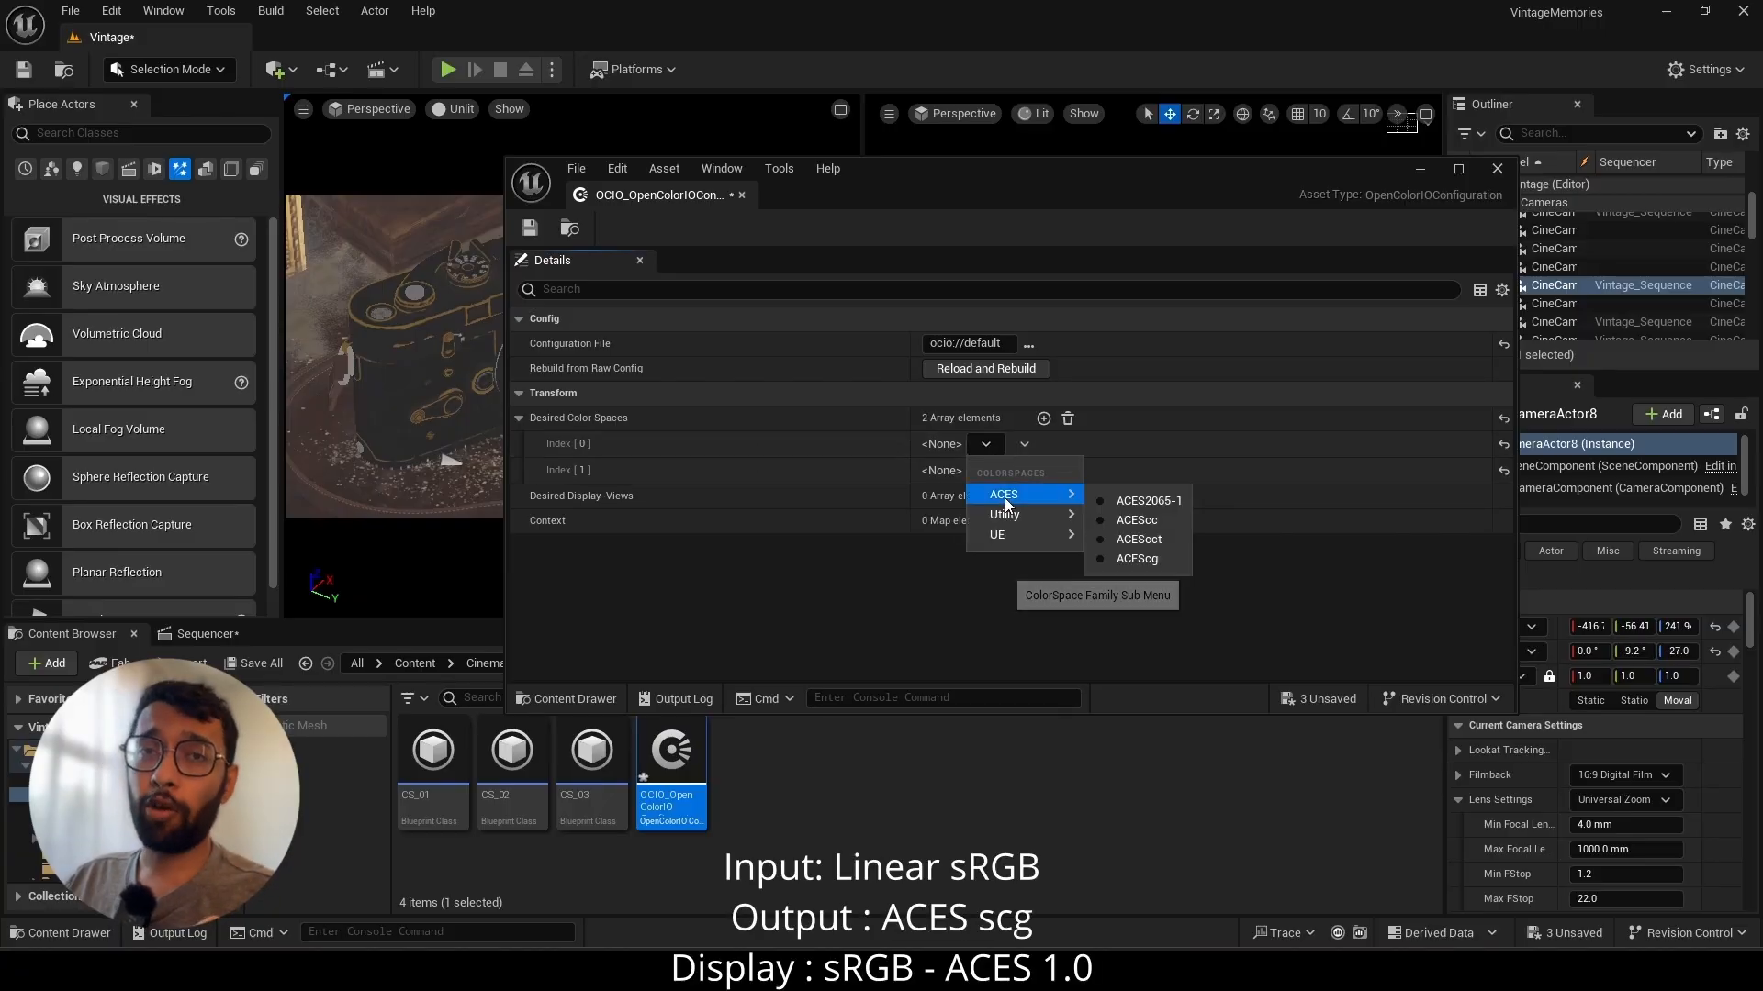
mouse_move(1004, 515)
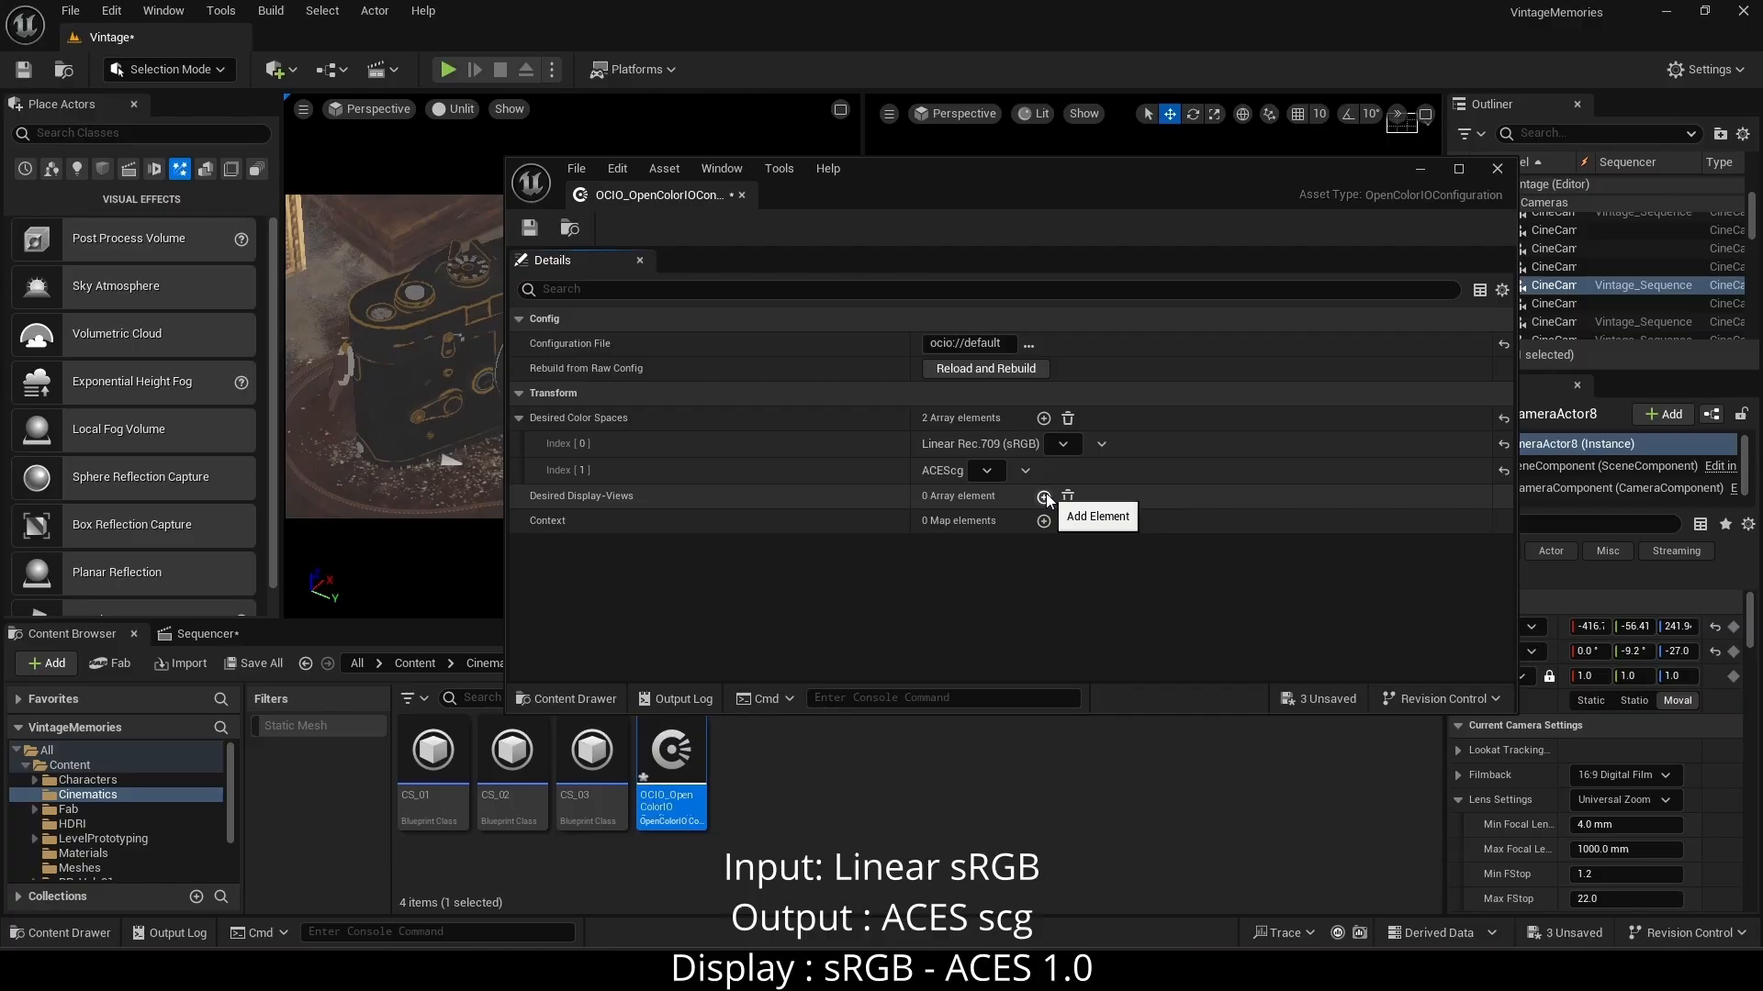
Add a Desired Display-View to the OpenColorIO configuration and set it to sRGB - Display, ACES 1.0 - SDR Video
click(1045, 496)
click(987, 523)
mouse_move(1020, 573)
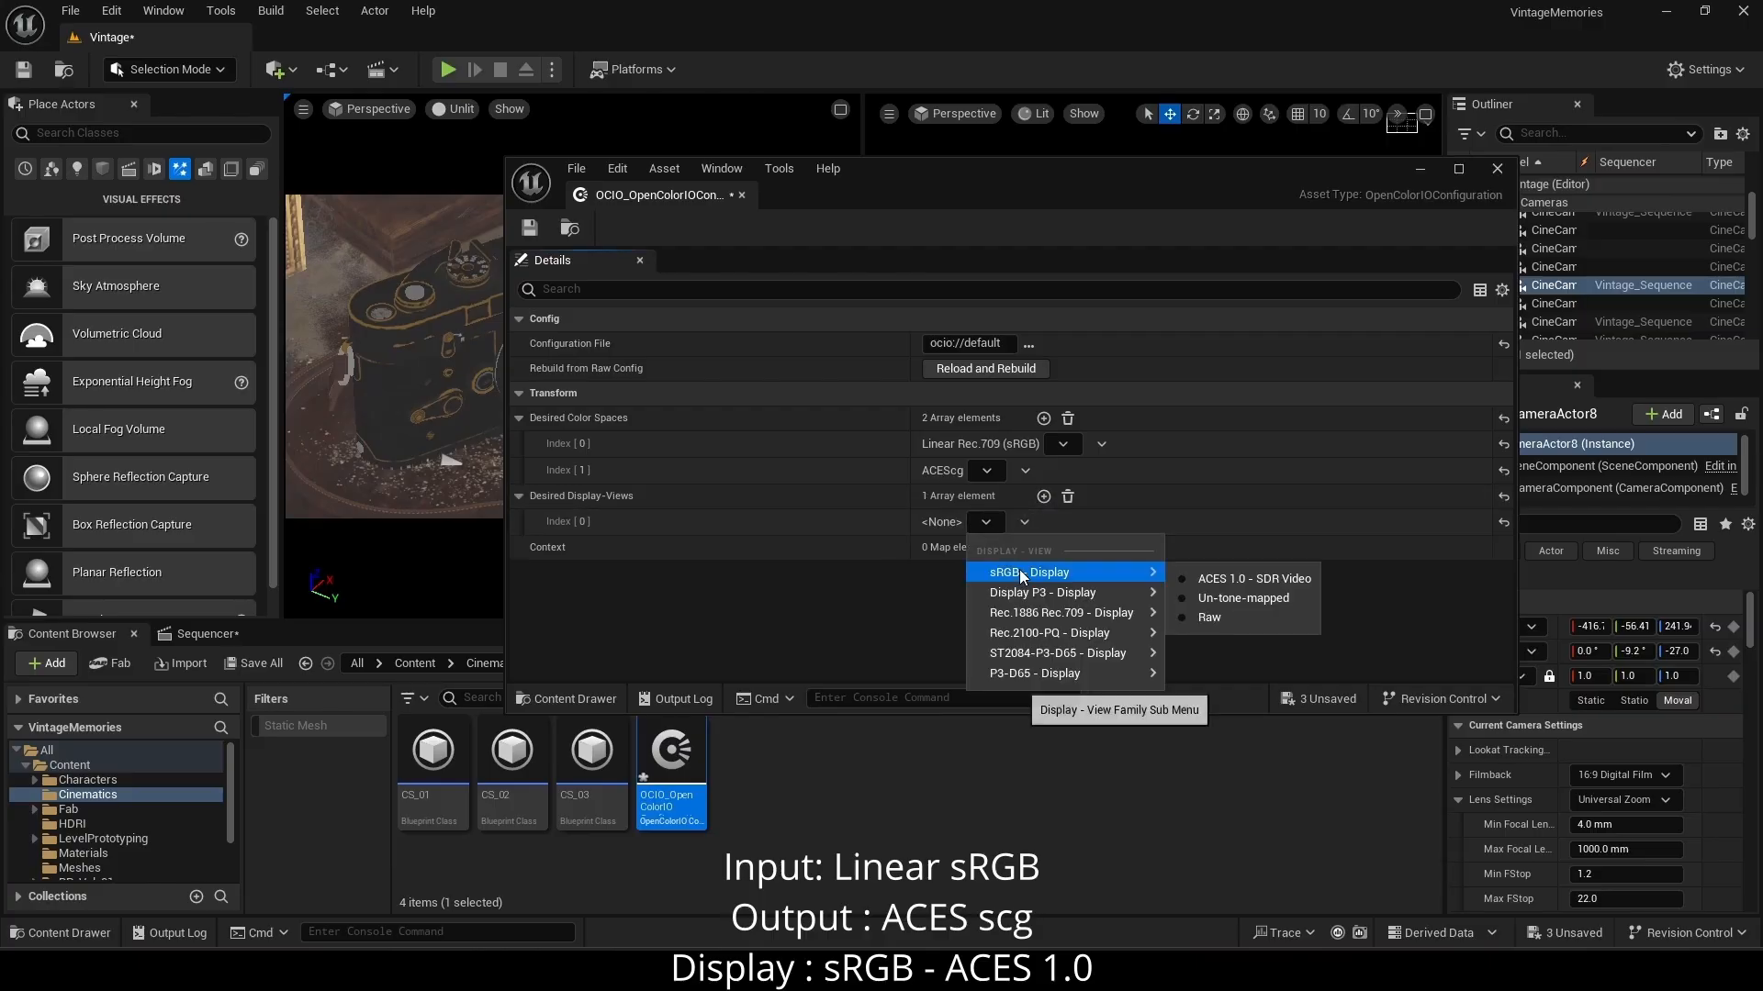
click(1258, 577)
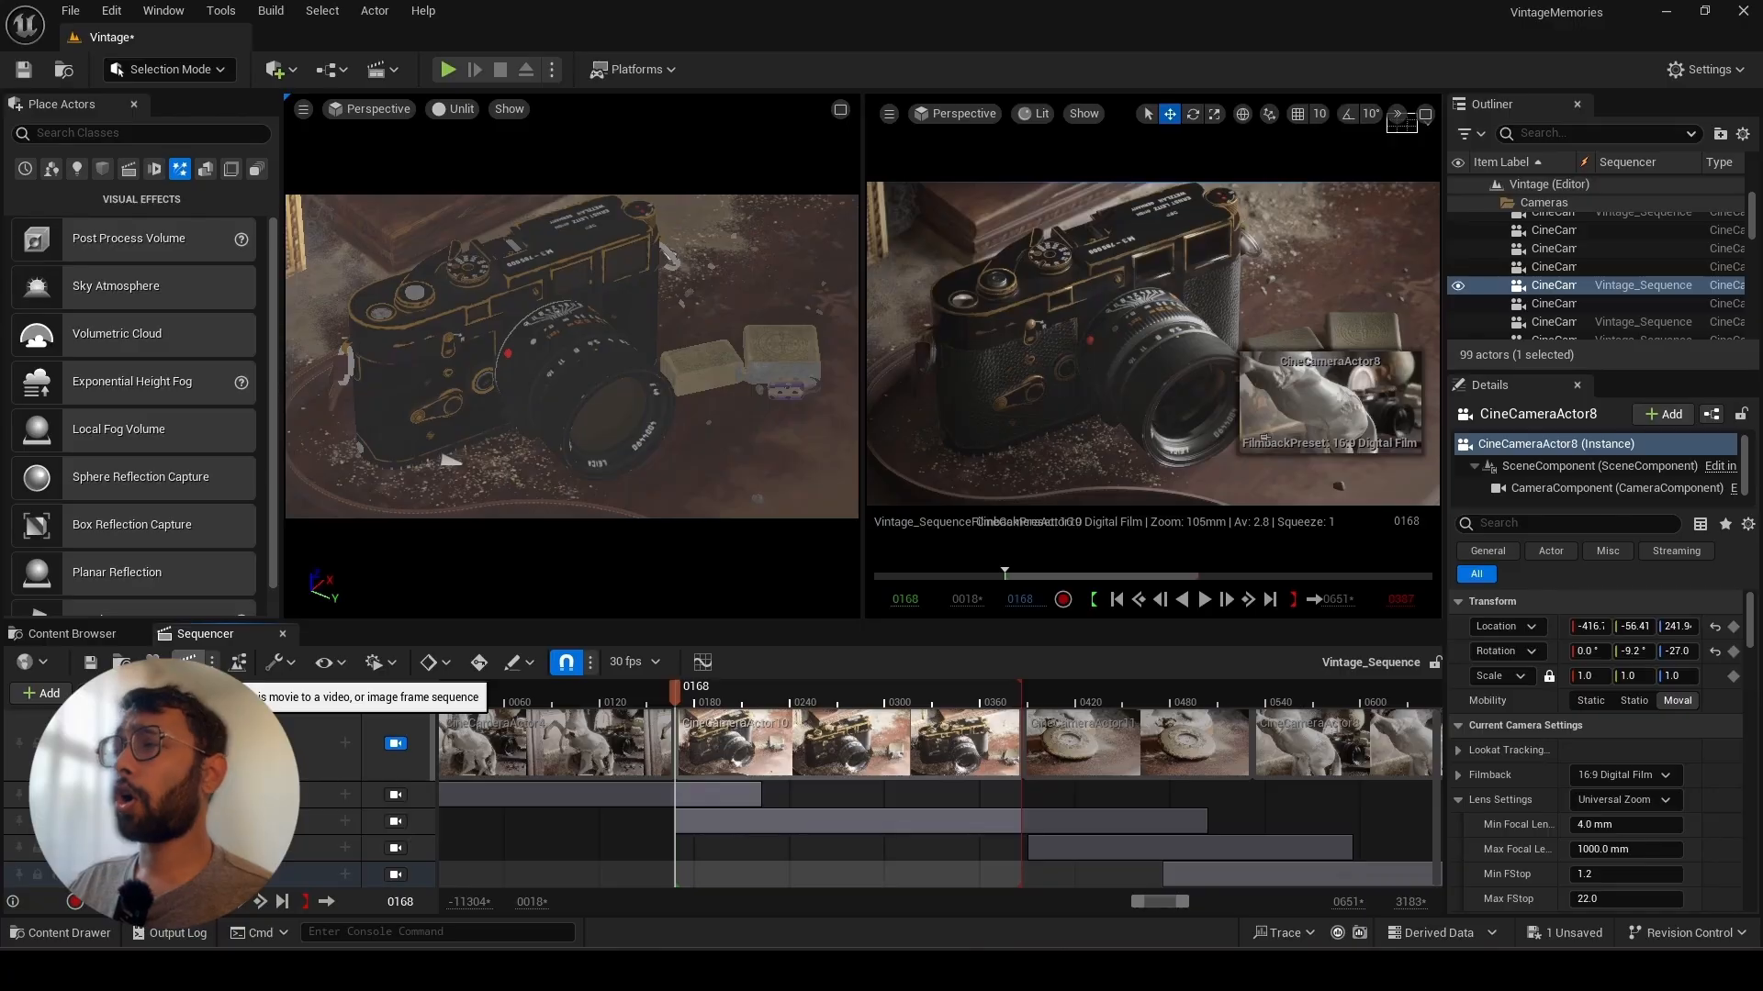
In Vintage_Sequence's render job Color Output settings, enable OCIO and choose OCIO_OpenColorIOConfiguration as the Configuration Source
click(201, 661)
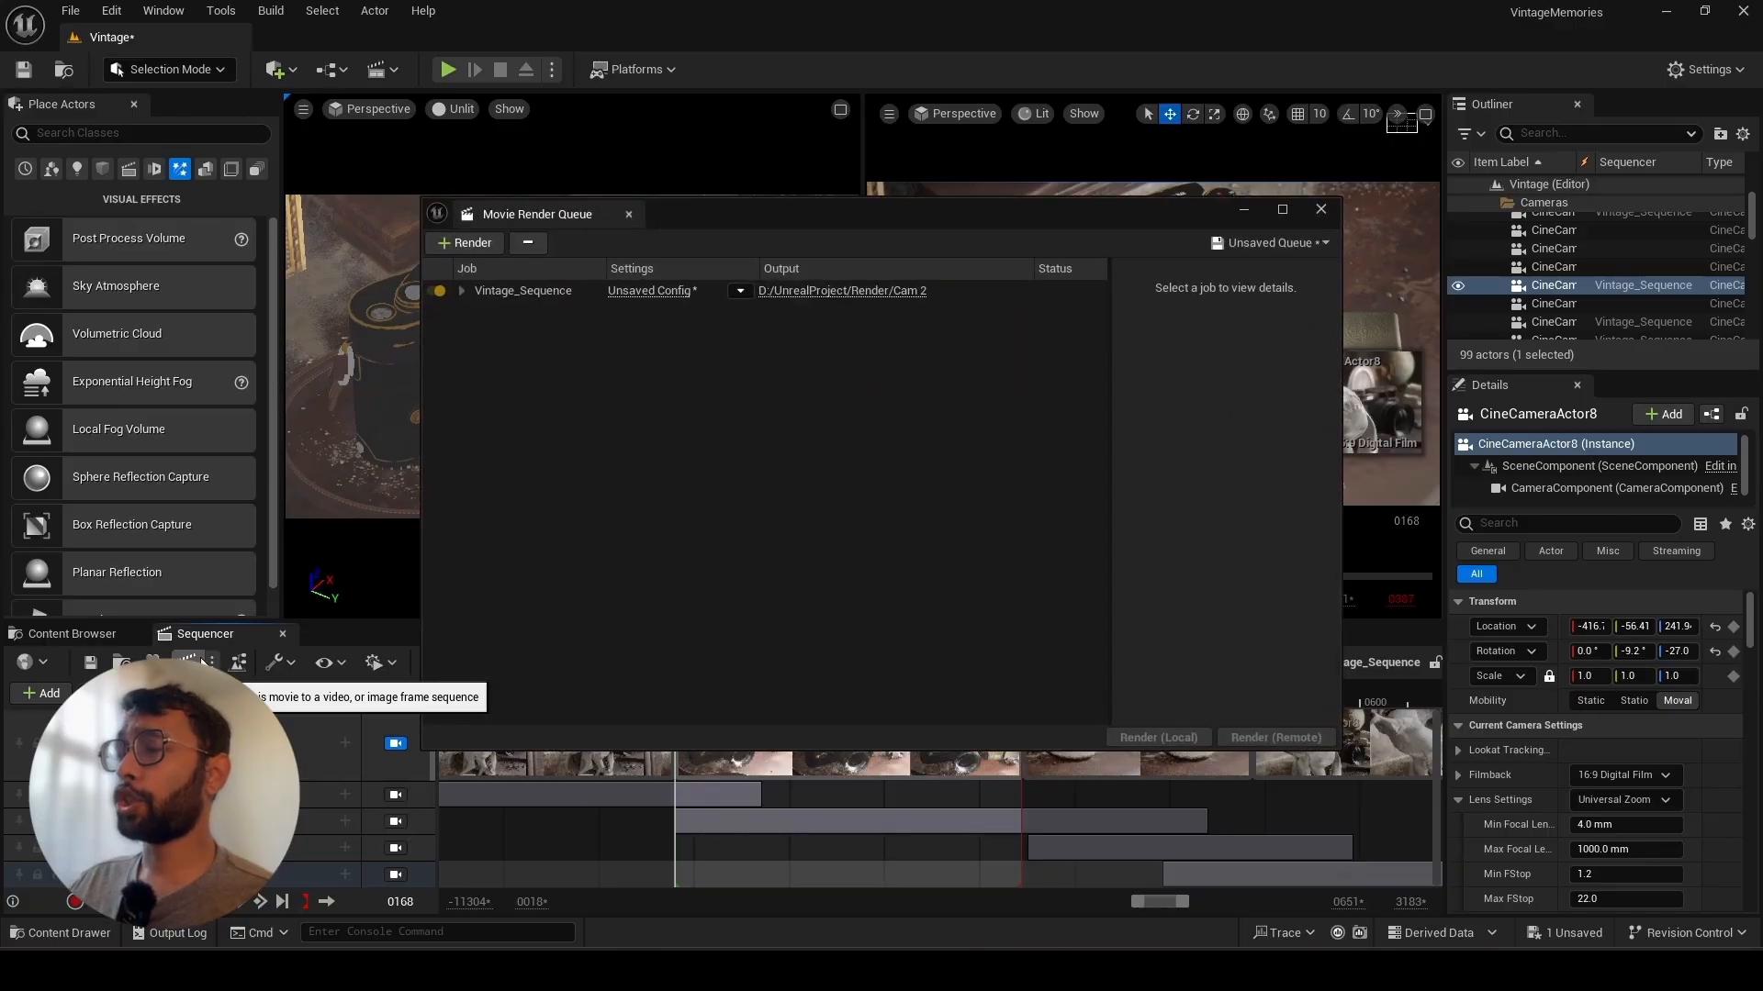
click(628, 292)
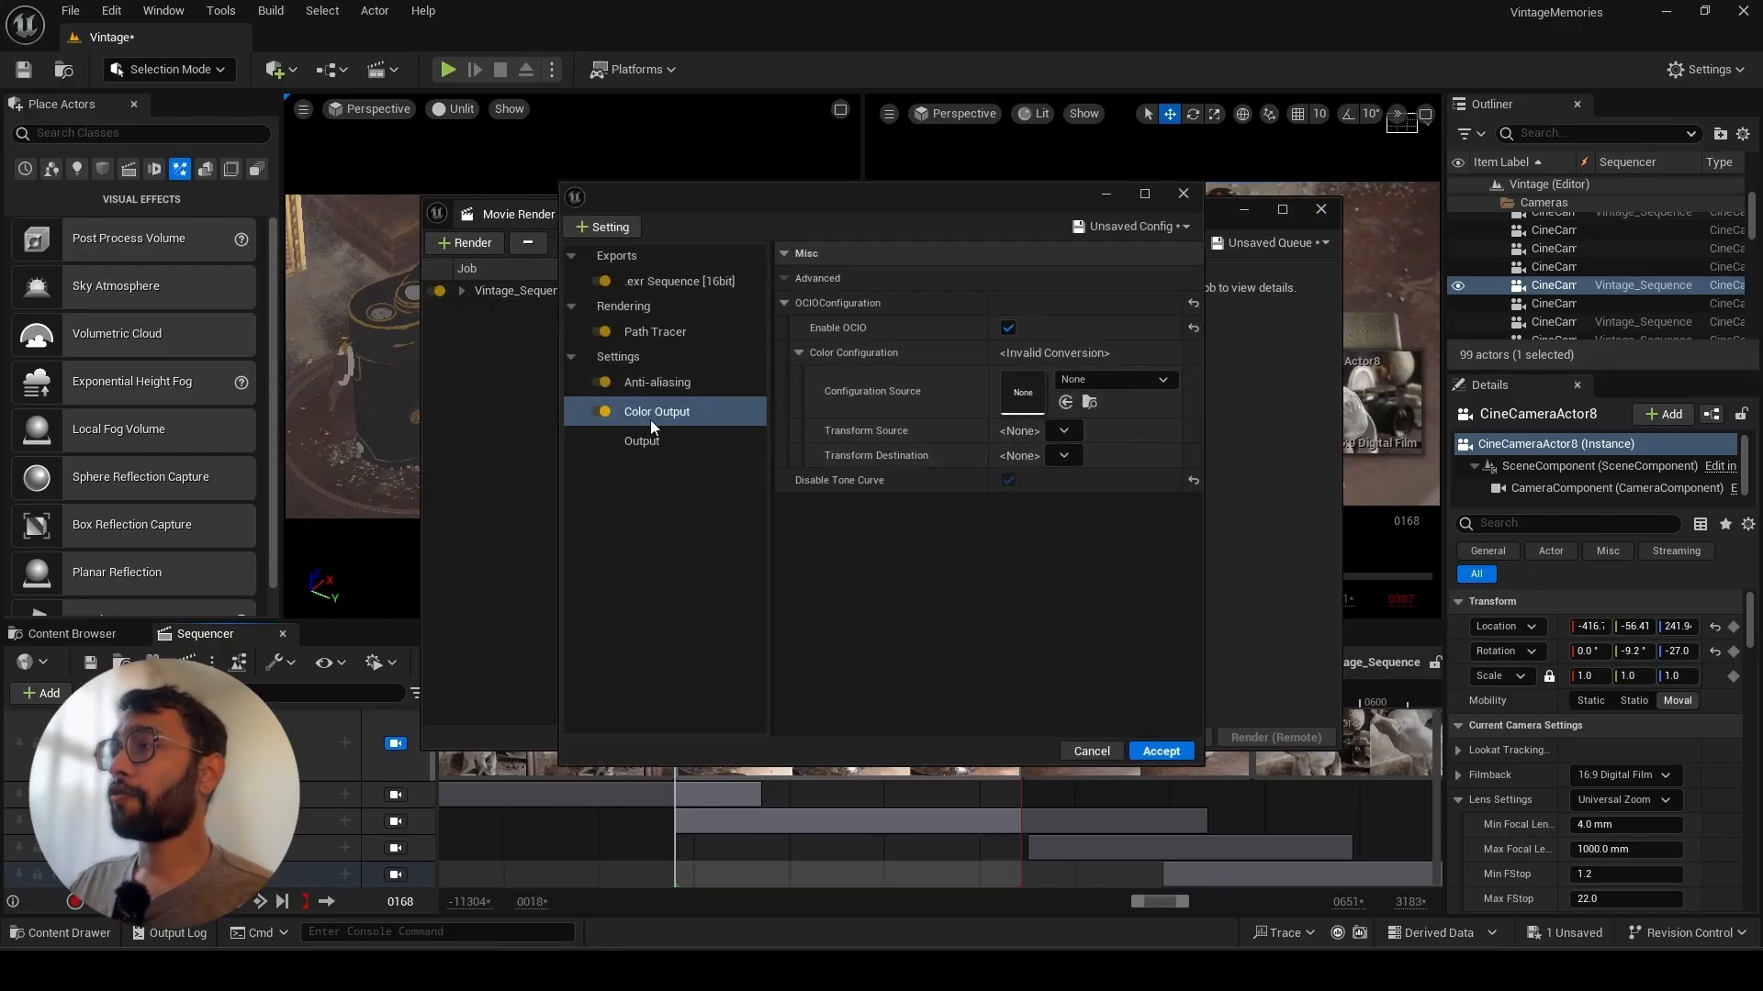
click(1008, 328)
click(1093, 378)
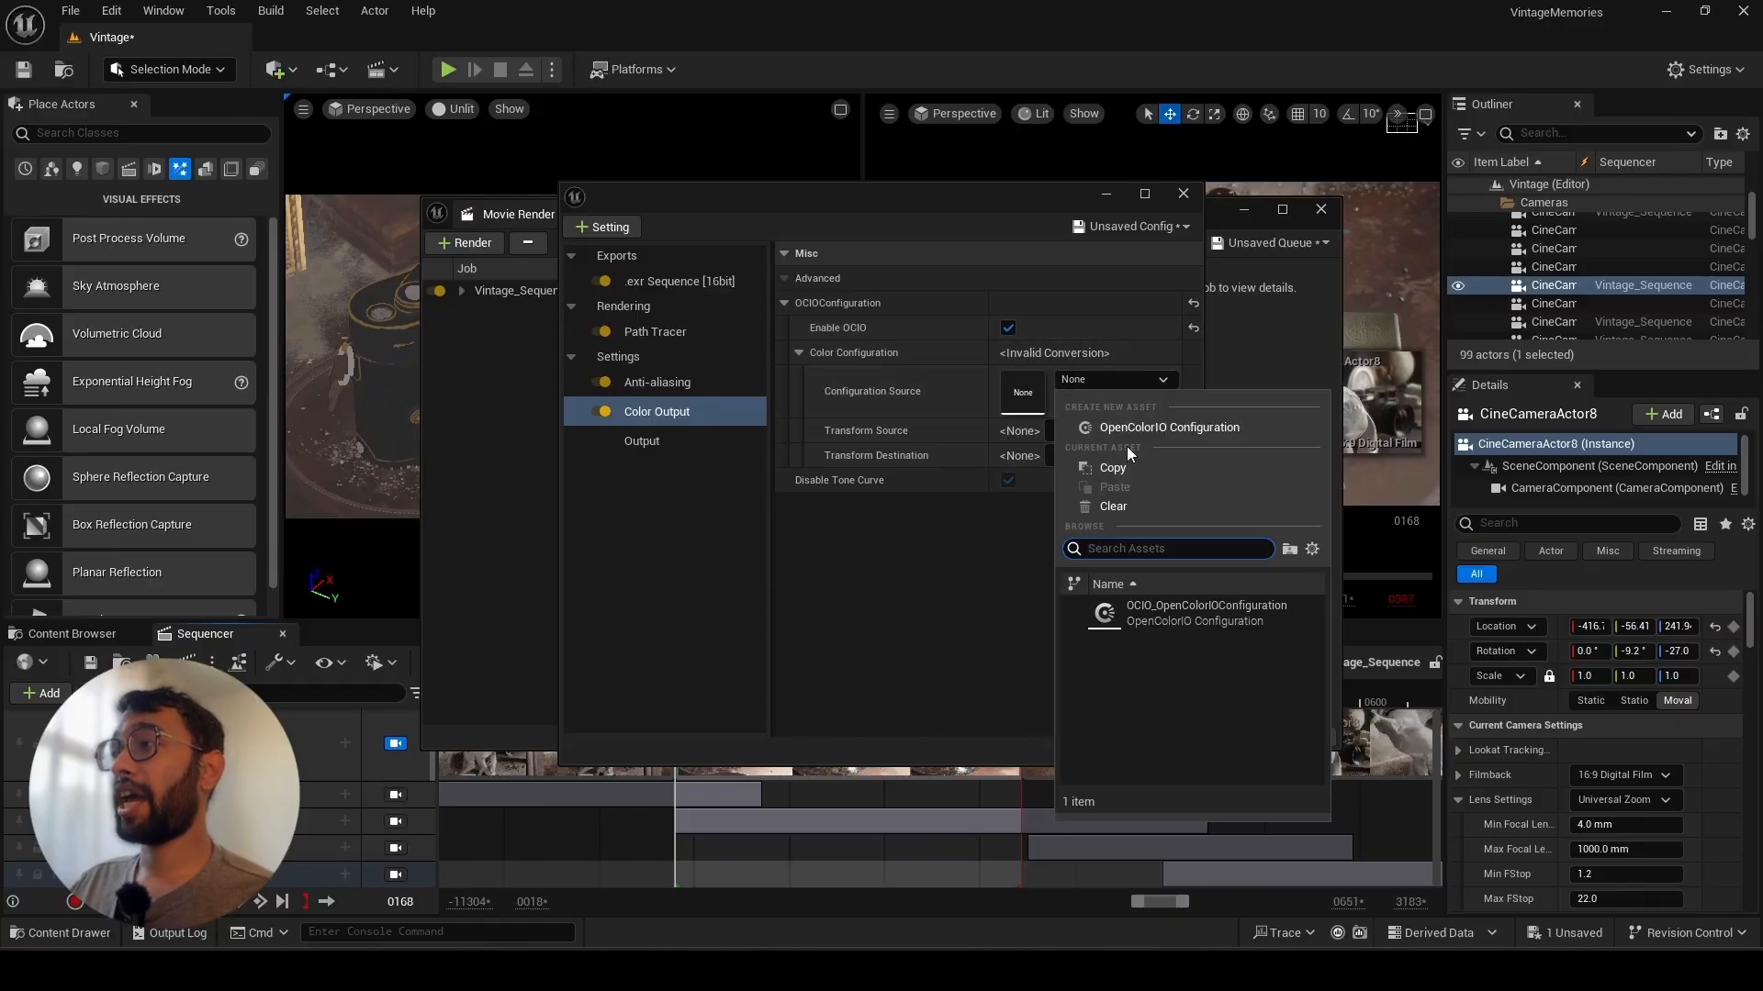
click(1157, 621)
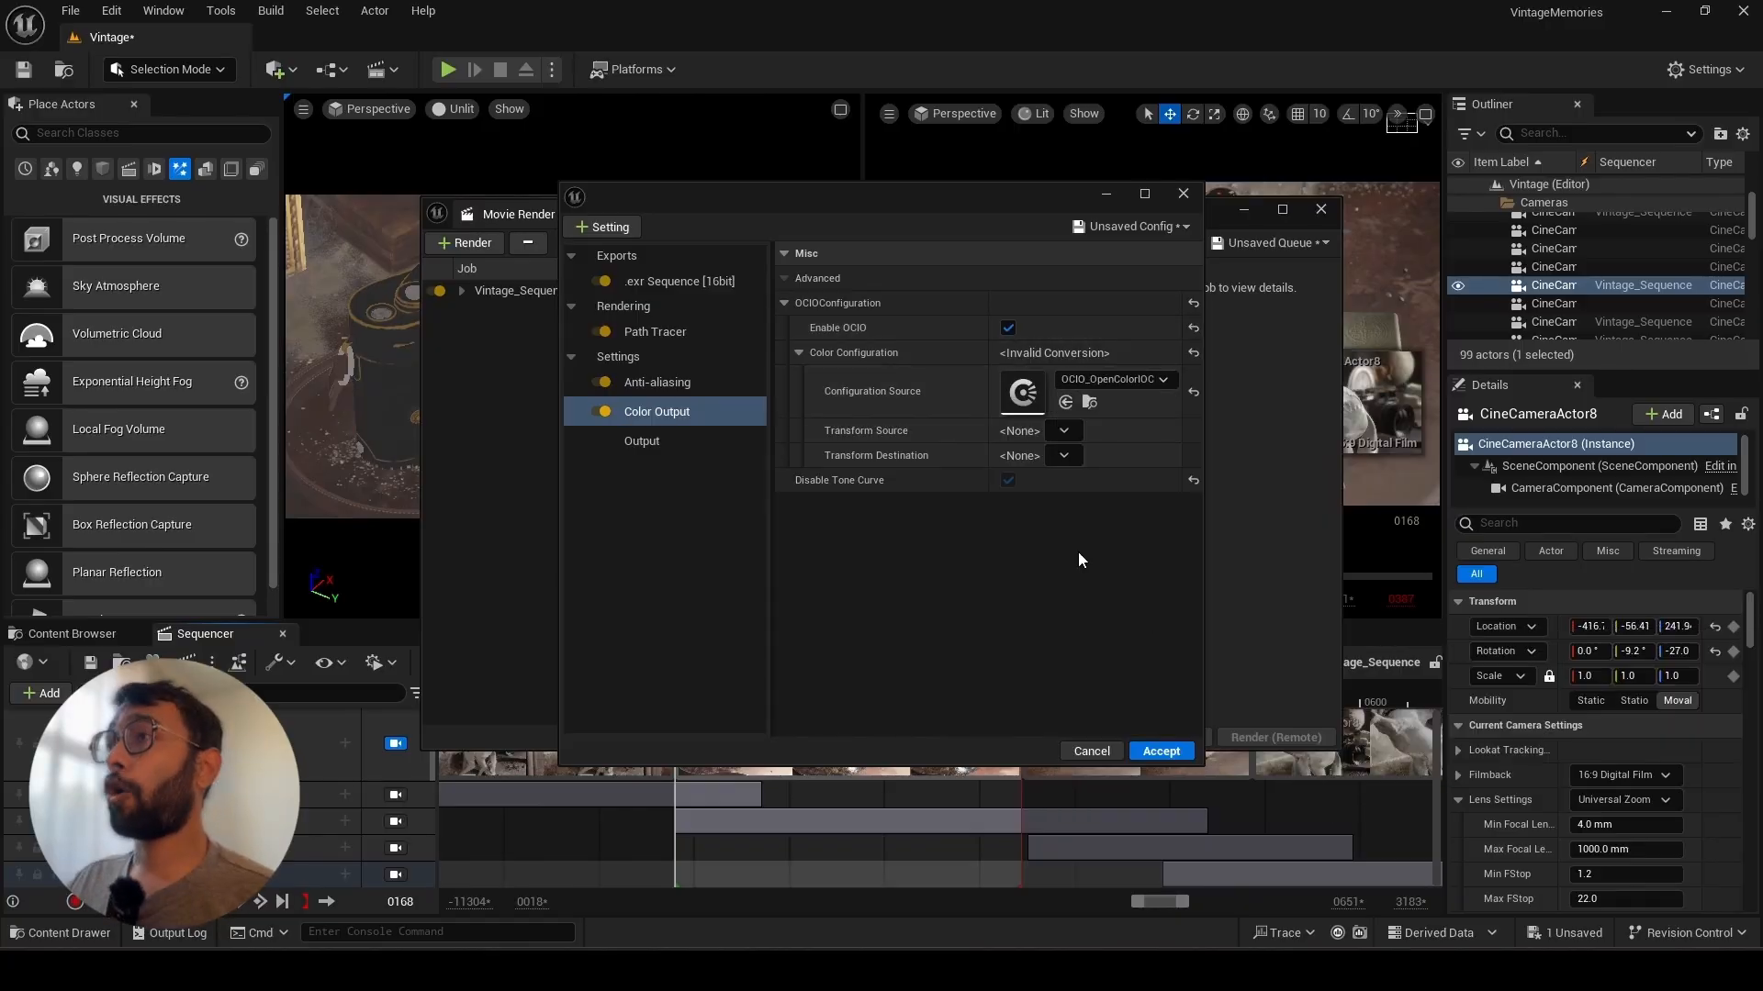
Set the OCIO Transform Source to Linear Rec.709 (sRGB) and the Transform Destination to ACEScg, and accept the render settings
click(1062, 432)
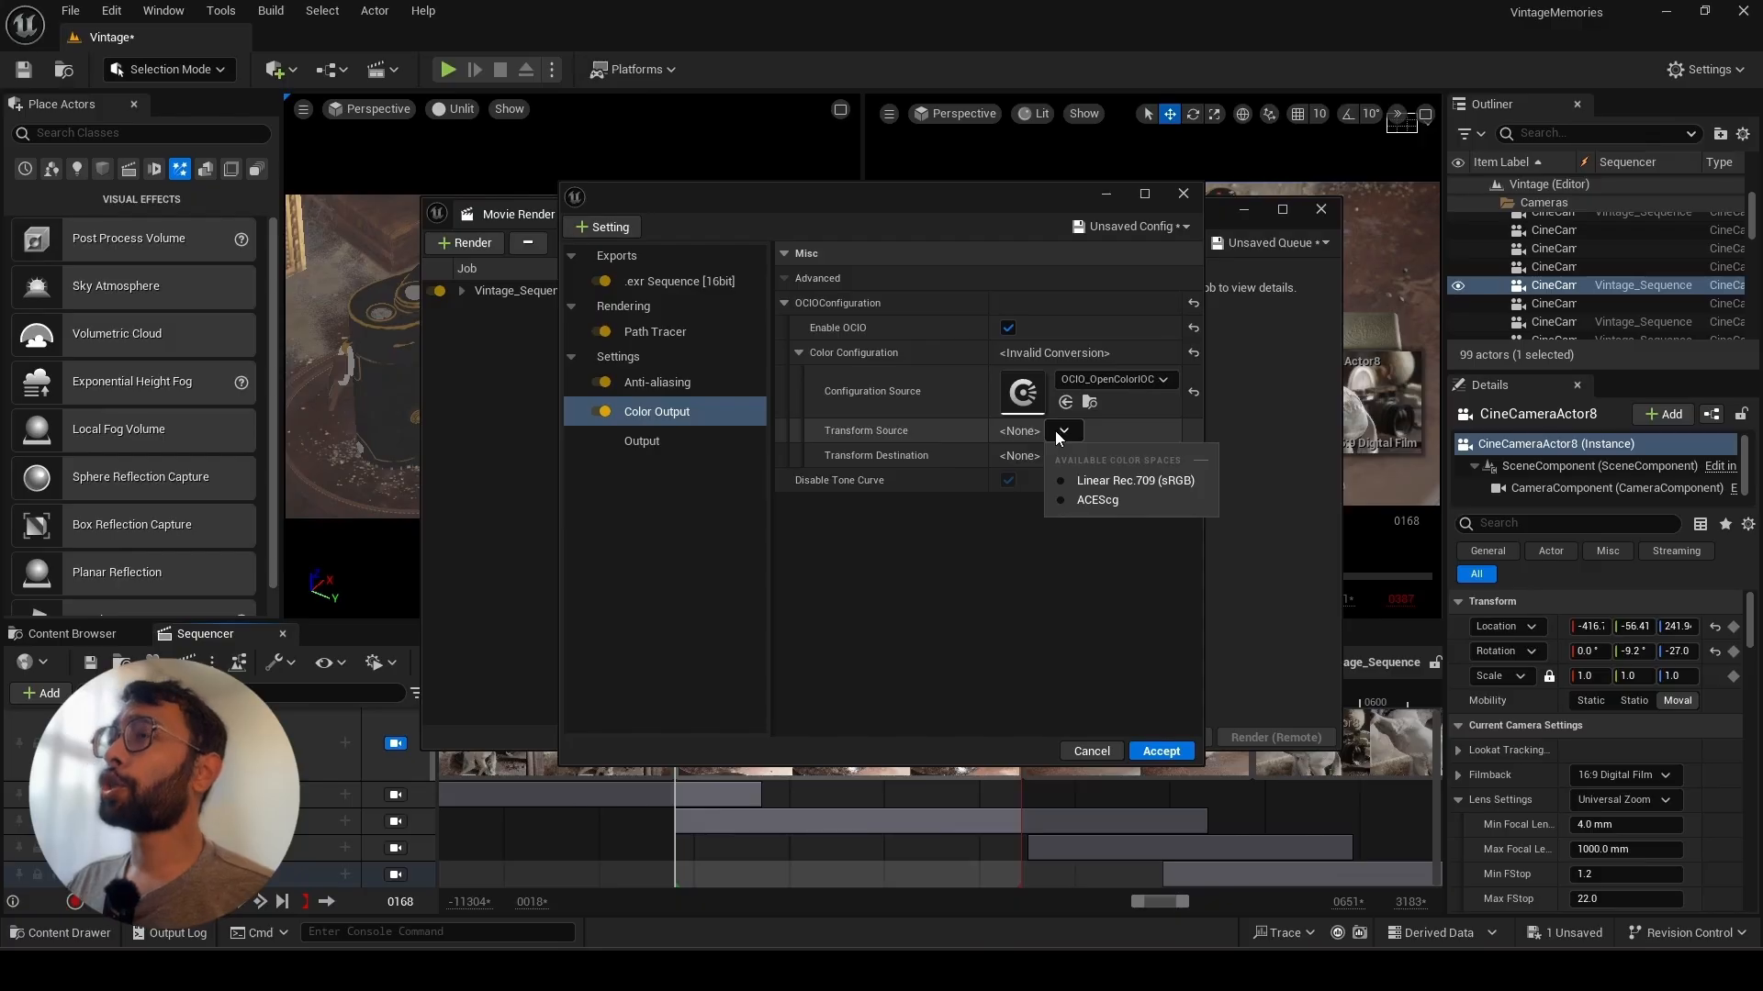
click(1079, 482)
click(1067, 455)
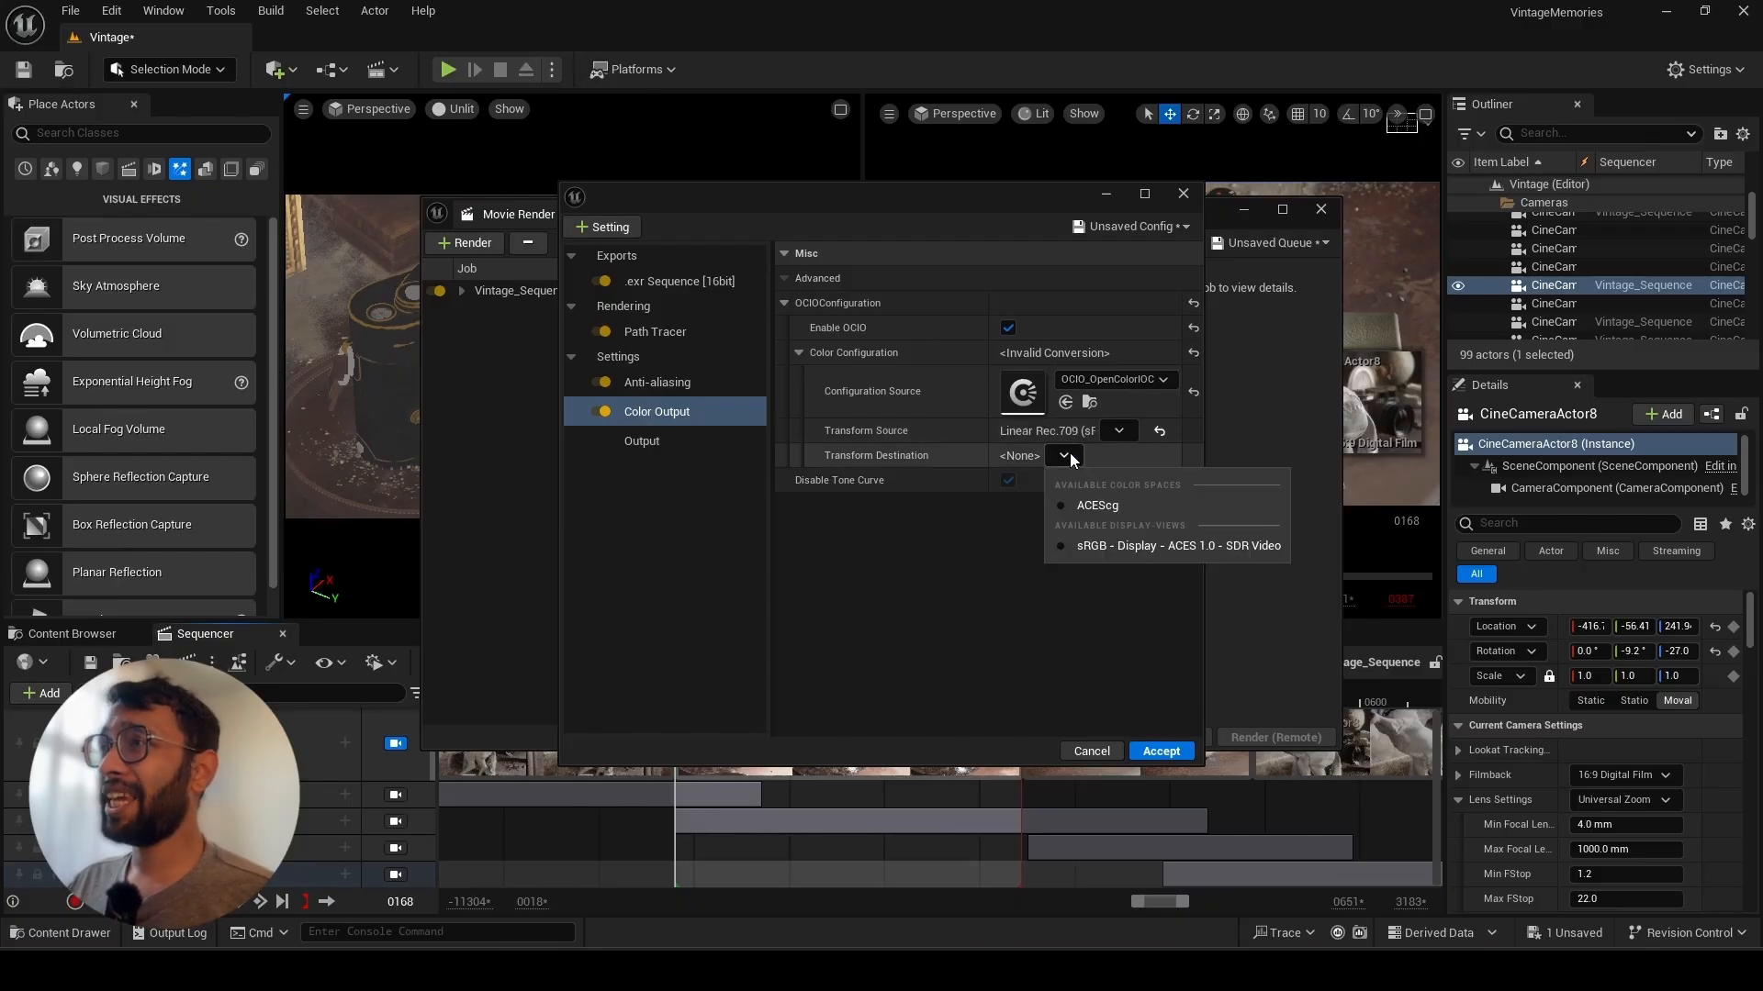
click(1111, 505)
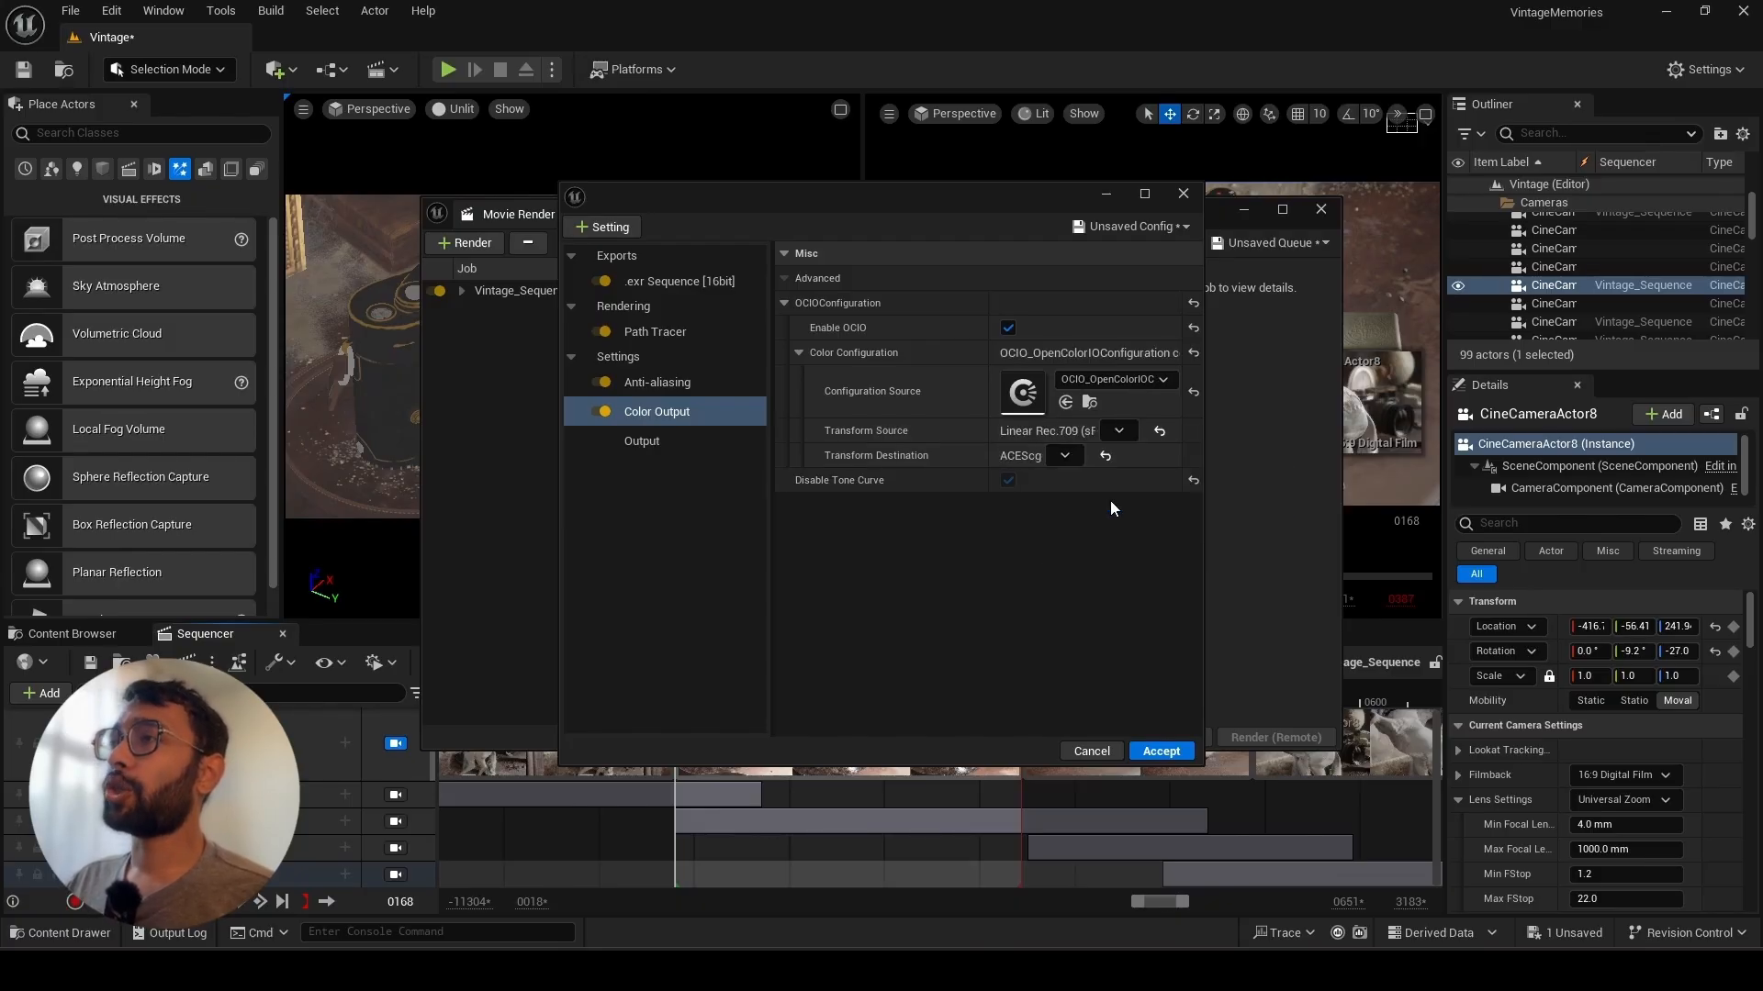
click(1161, 751)
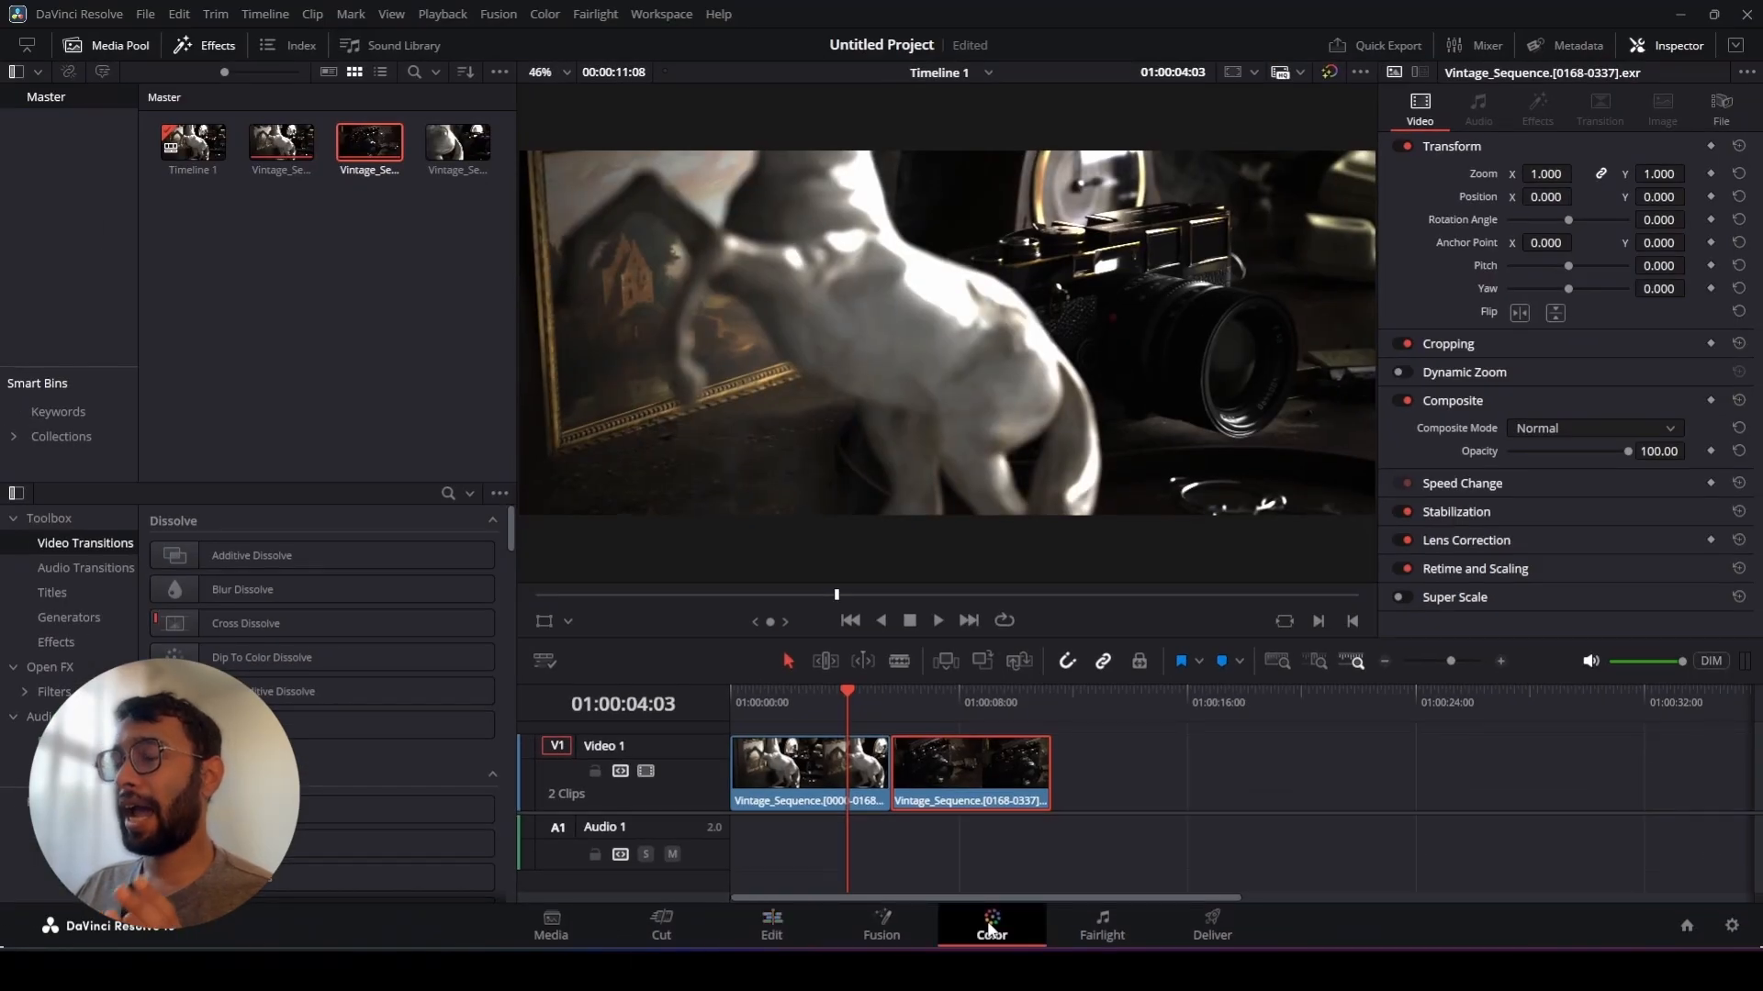
In DaVinci Resolve's Color page, find the ACES Transform effect and add it as a node after node 01
click(990, 929)
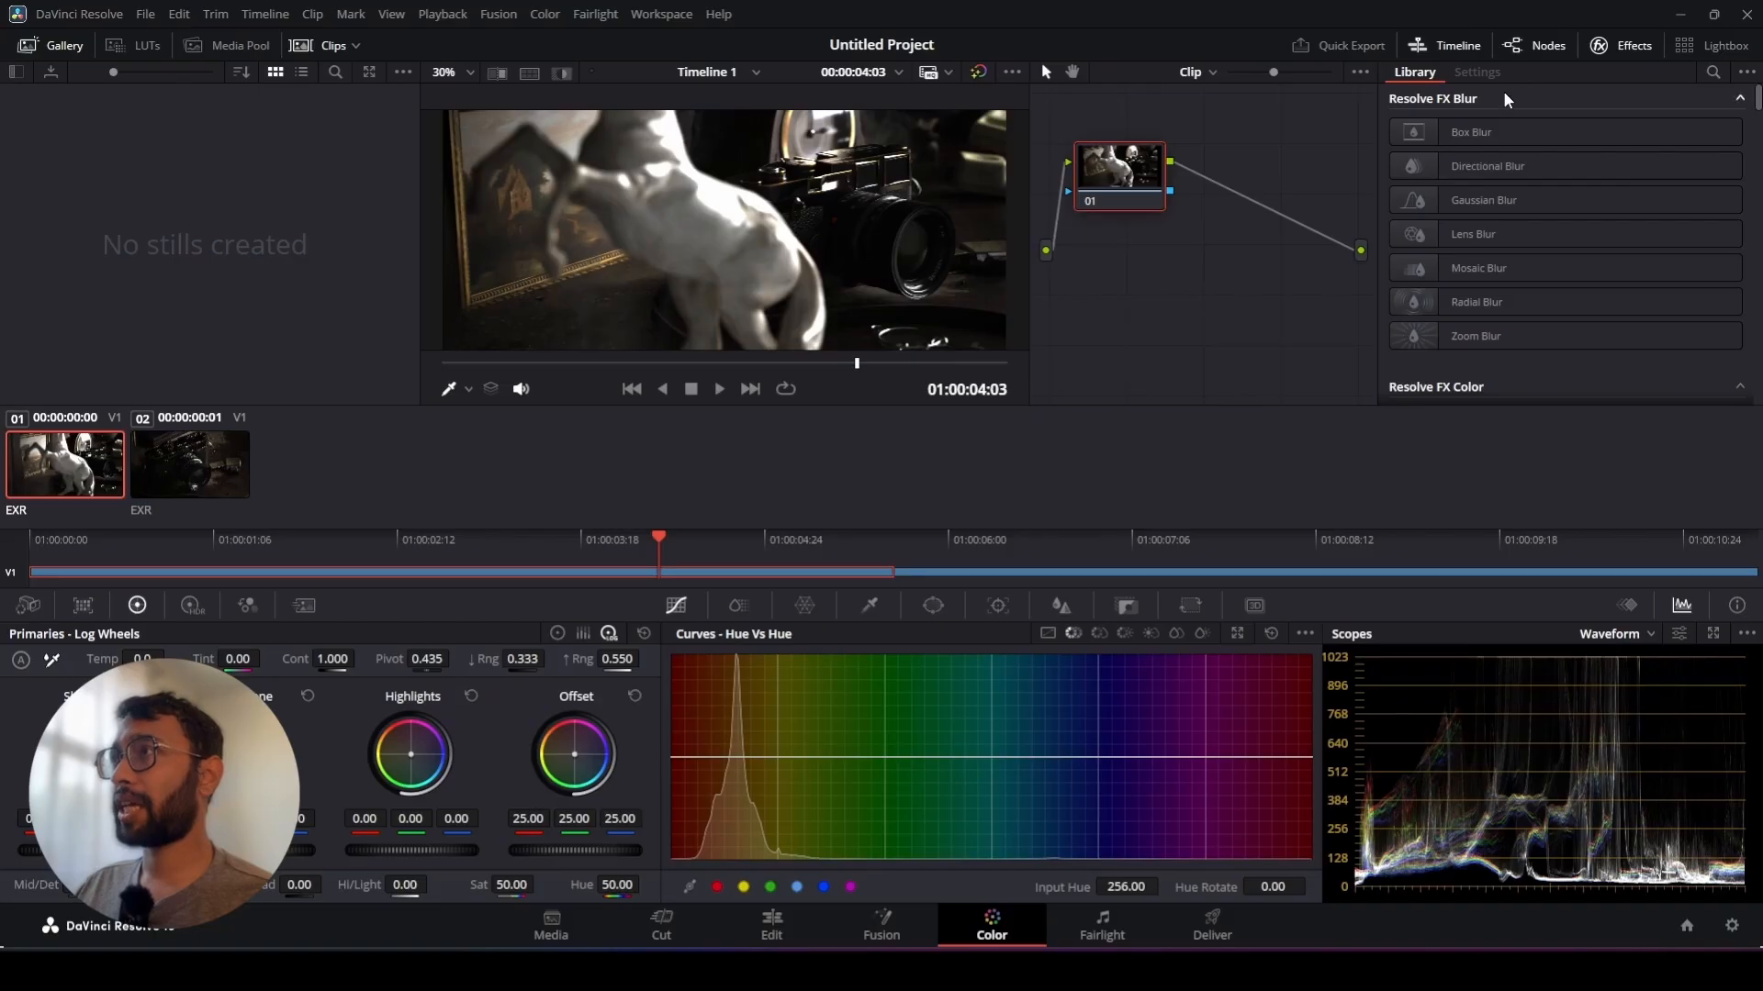
click(1712, 73)
text(col)
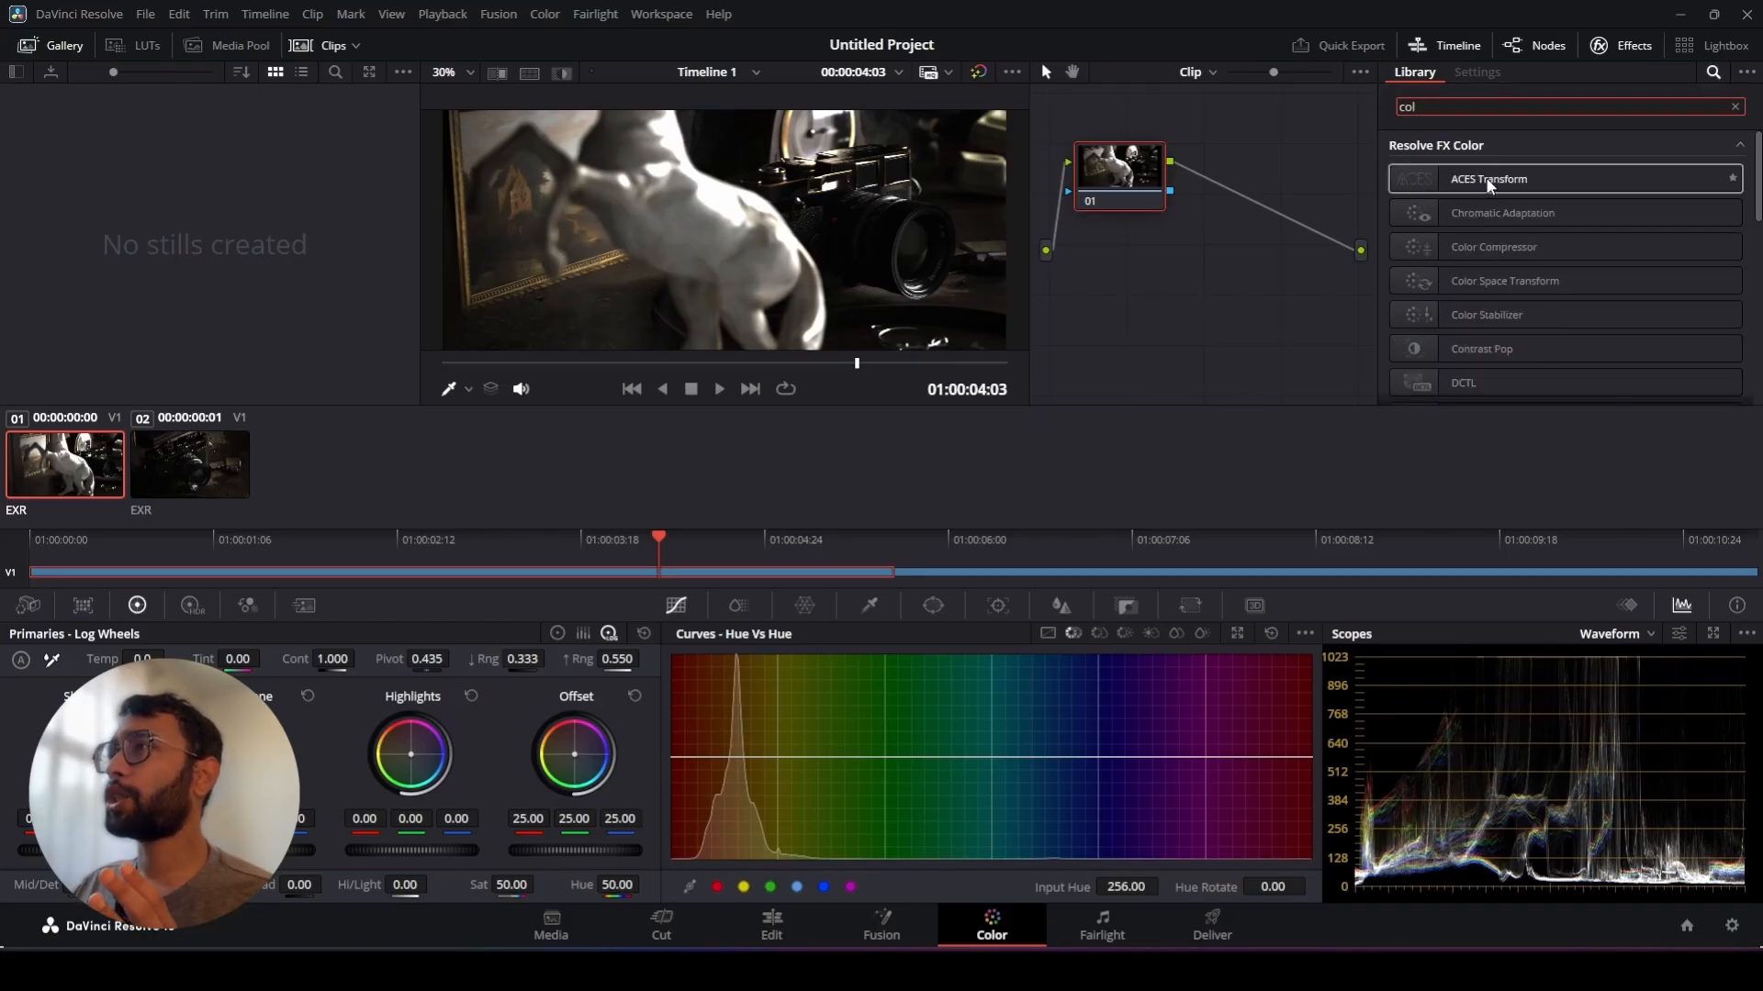
drag(1489, 184, 1261, 211)
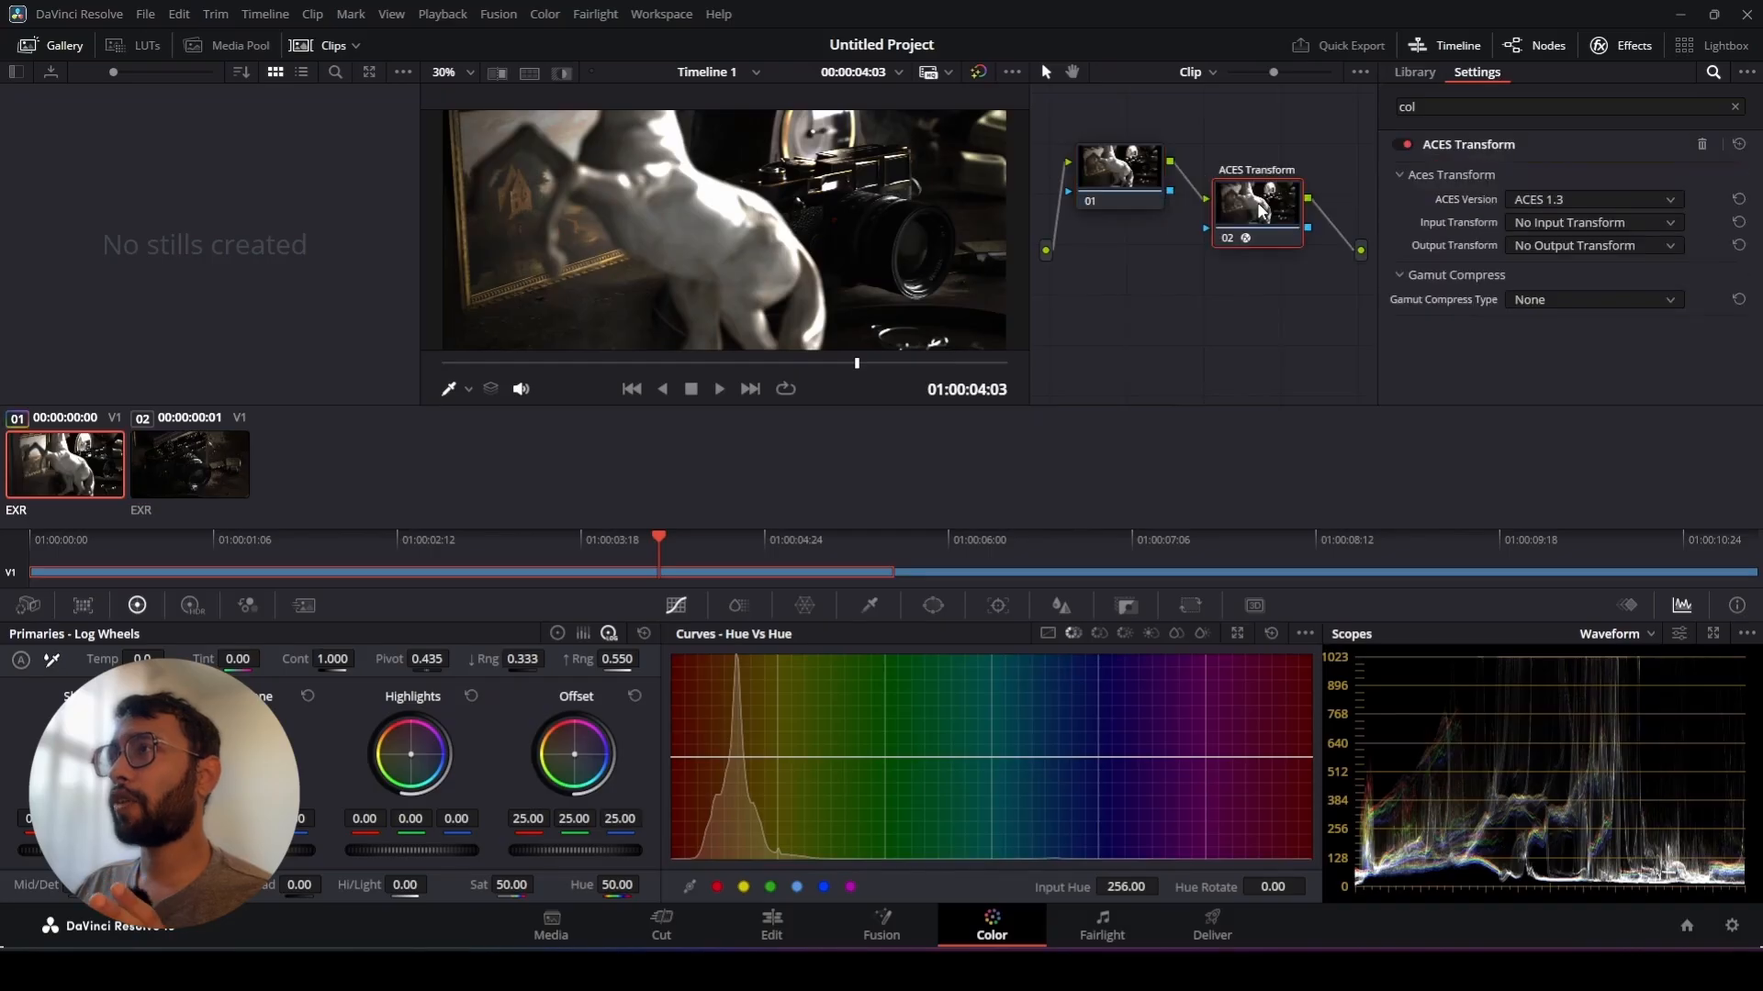
Set the ACES Transform node's Input Transform to ACEScg - CSC and its Output Transform to sRGB
click(1546, 222)
scroll(1542, 348, down, 15)
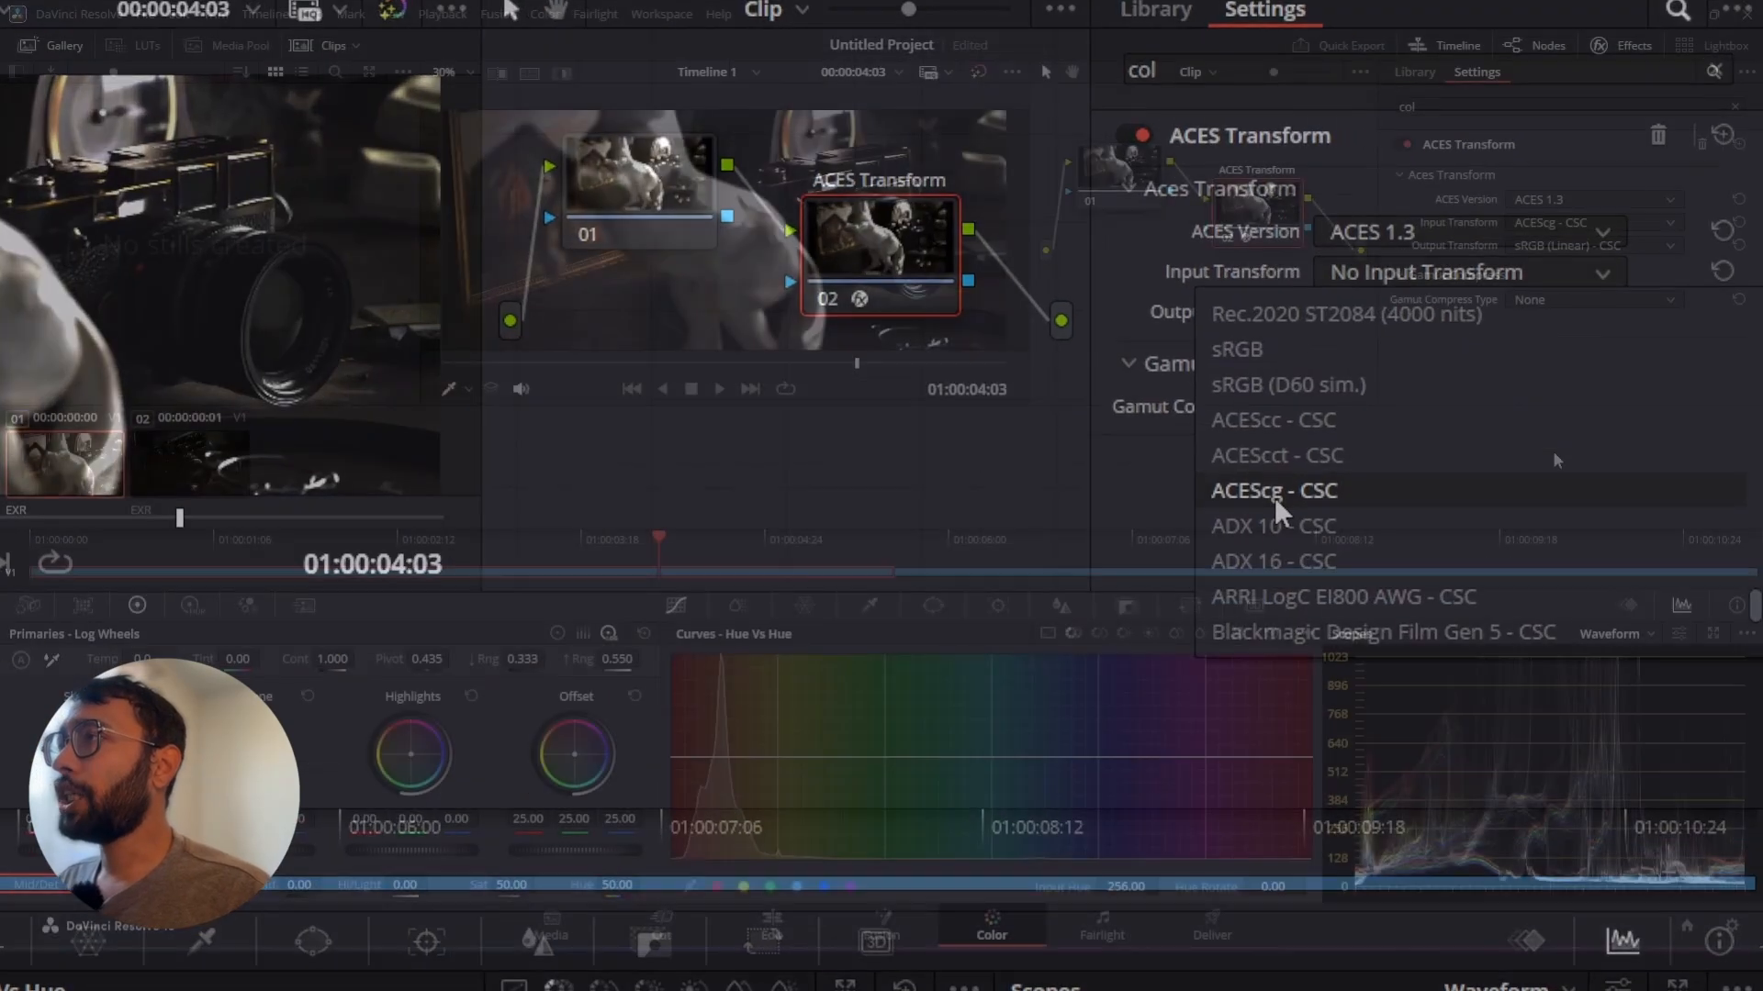
click(1482, 347)
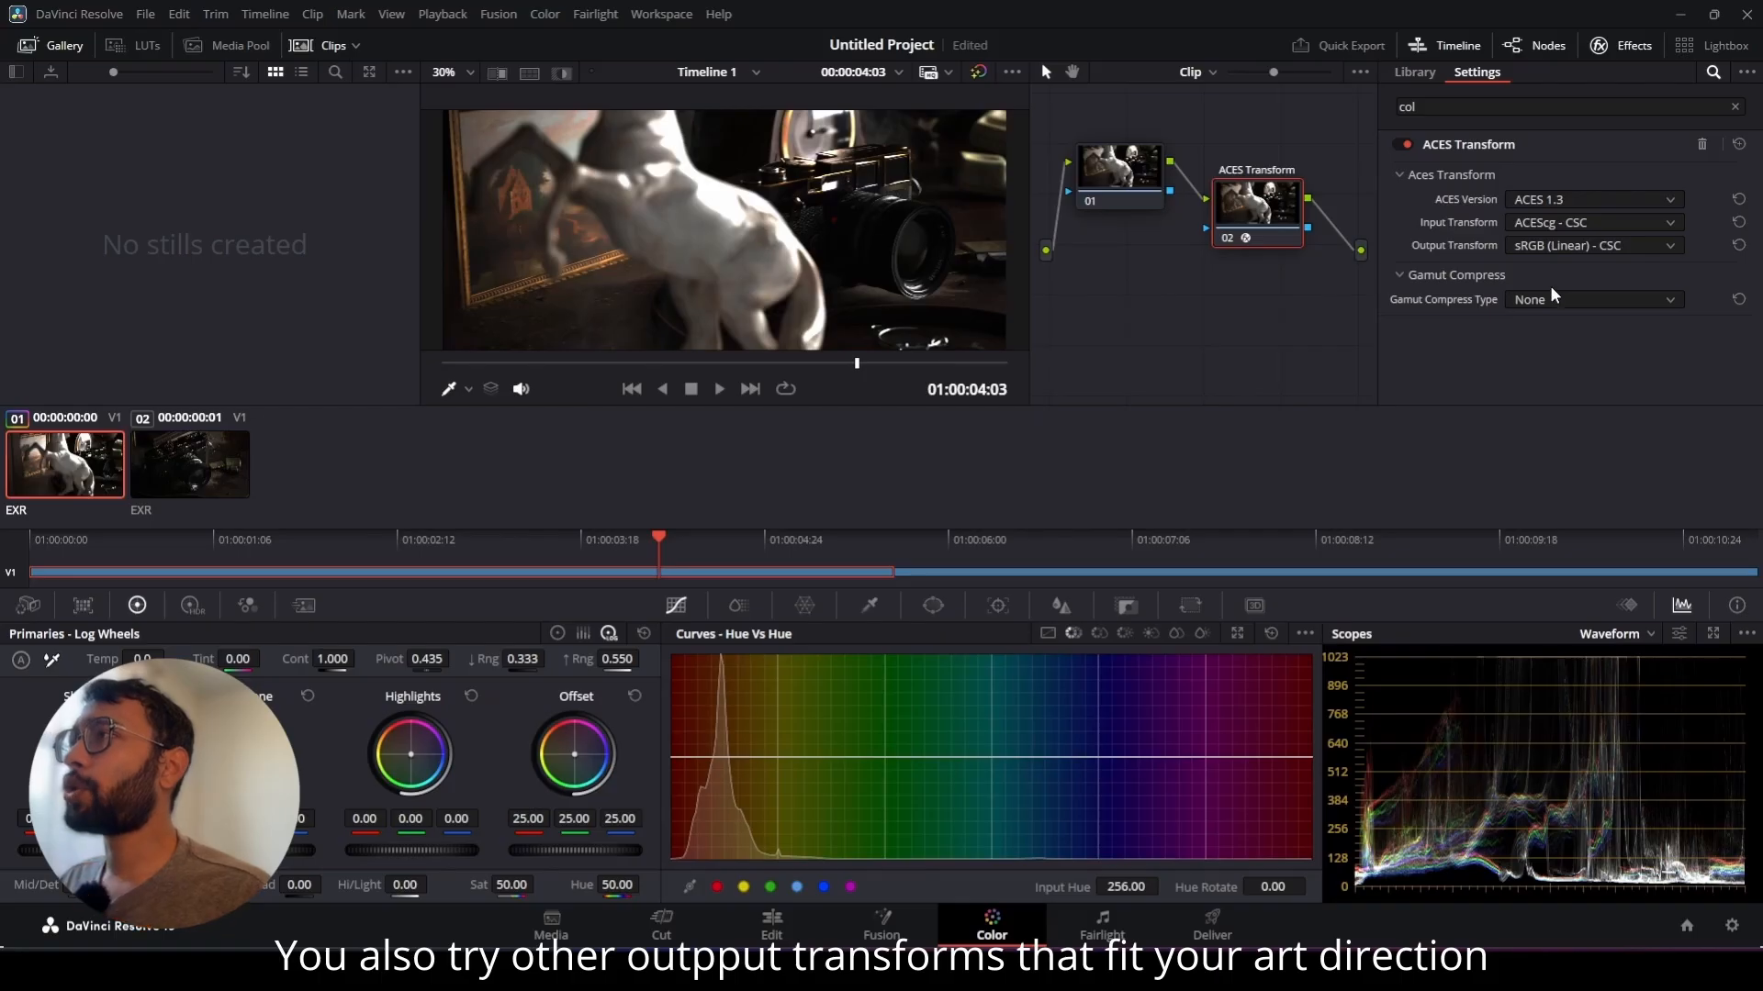
click(1542, 246)
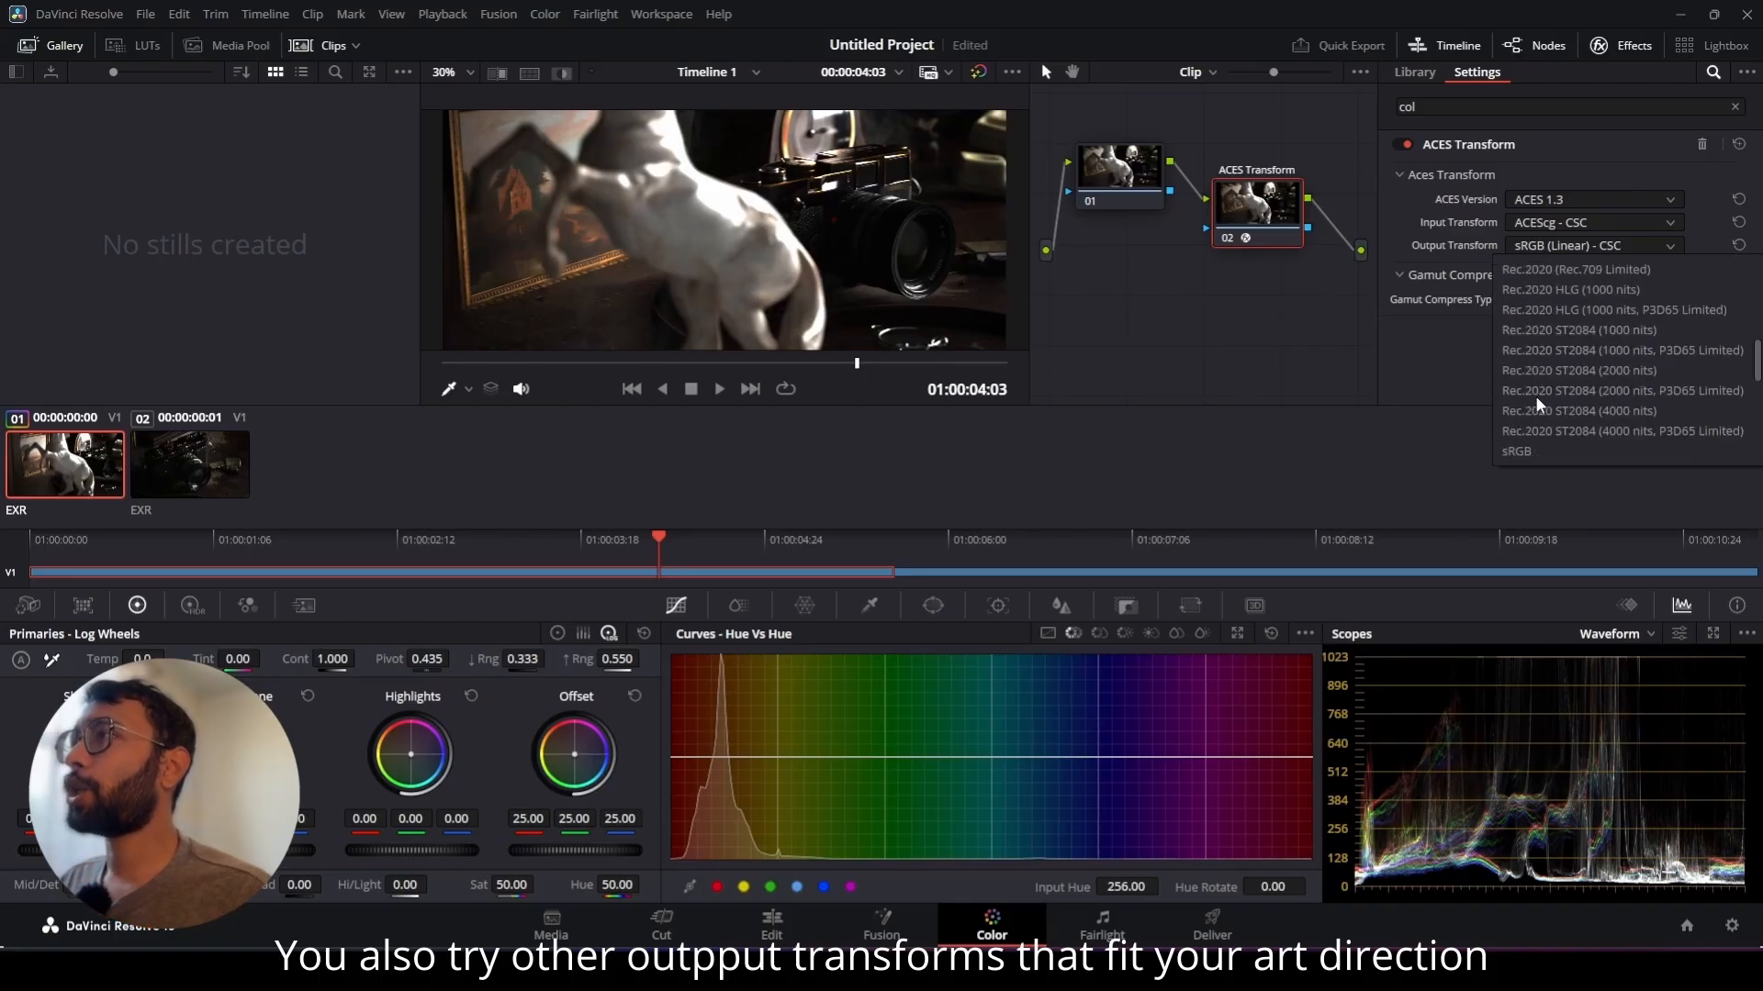
click(1523, 452)
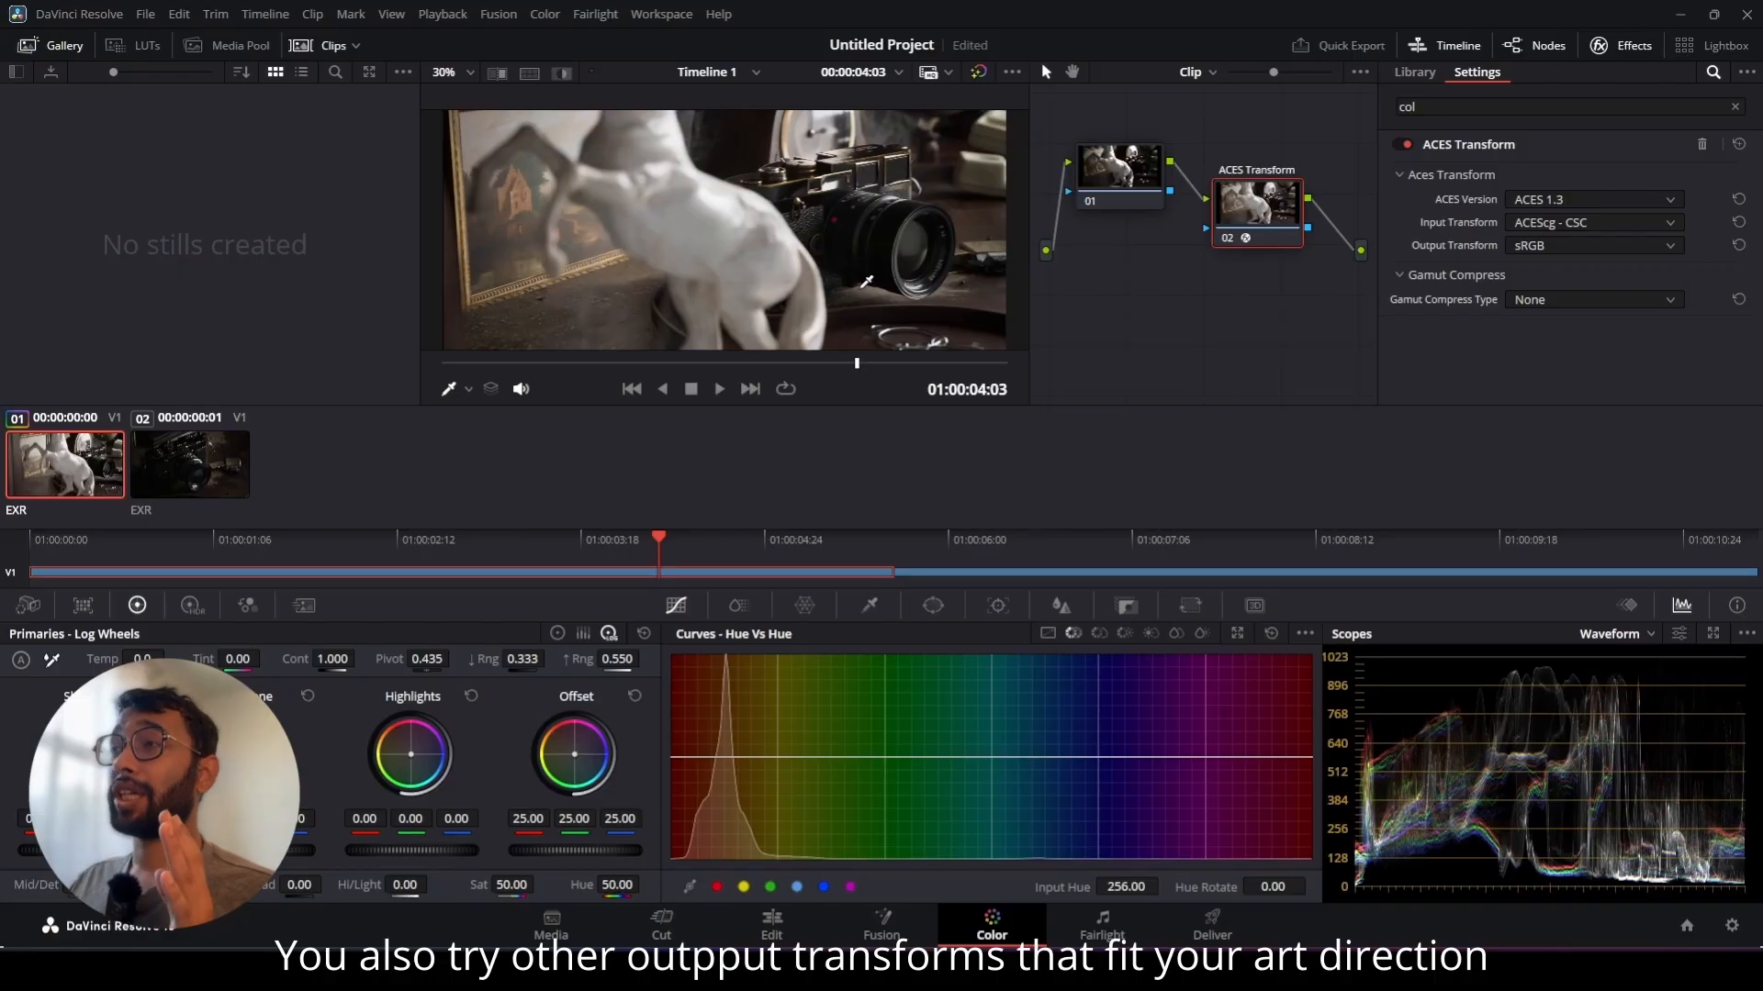
click(1524, 246)
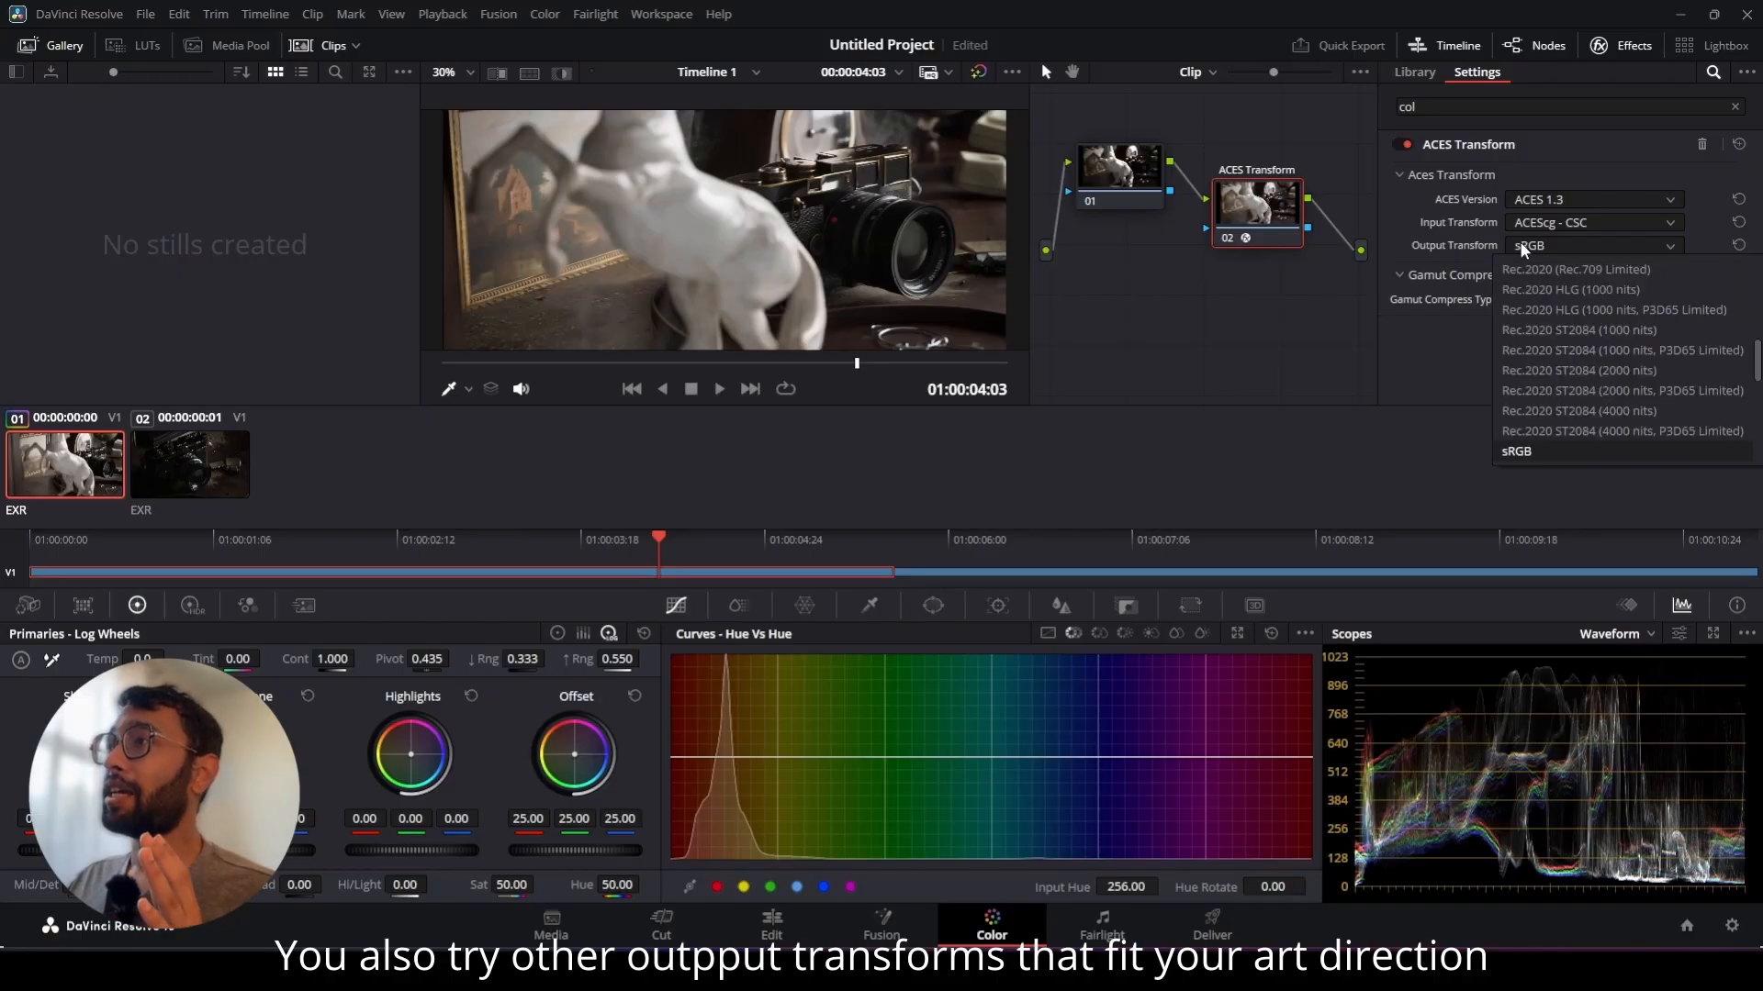
Change the ACES Transform node's Output Transform to Rec.709
scroll(1540, 358, up, 2)
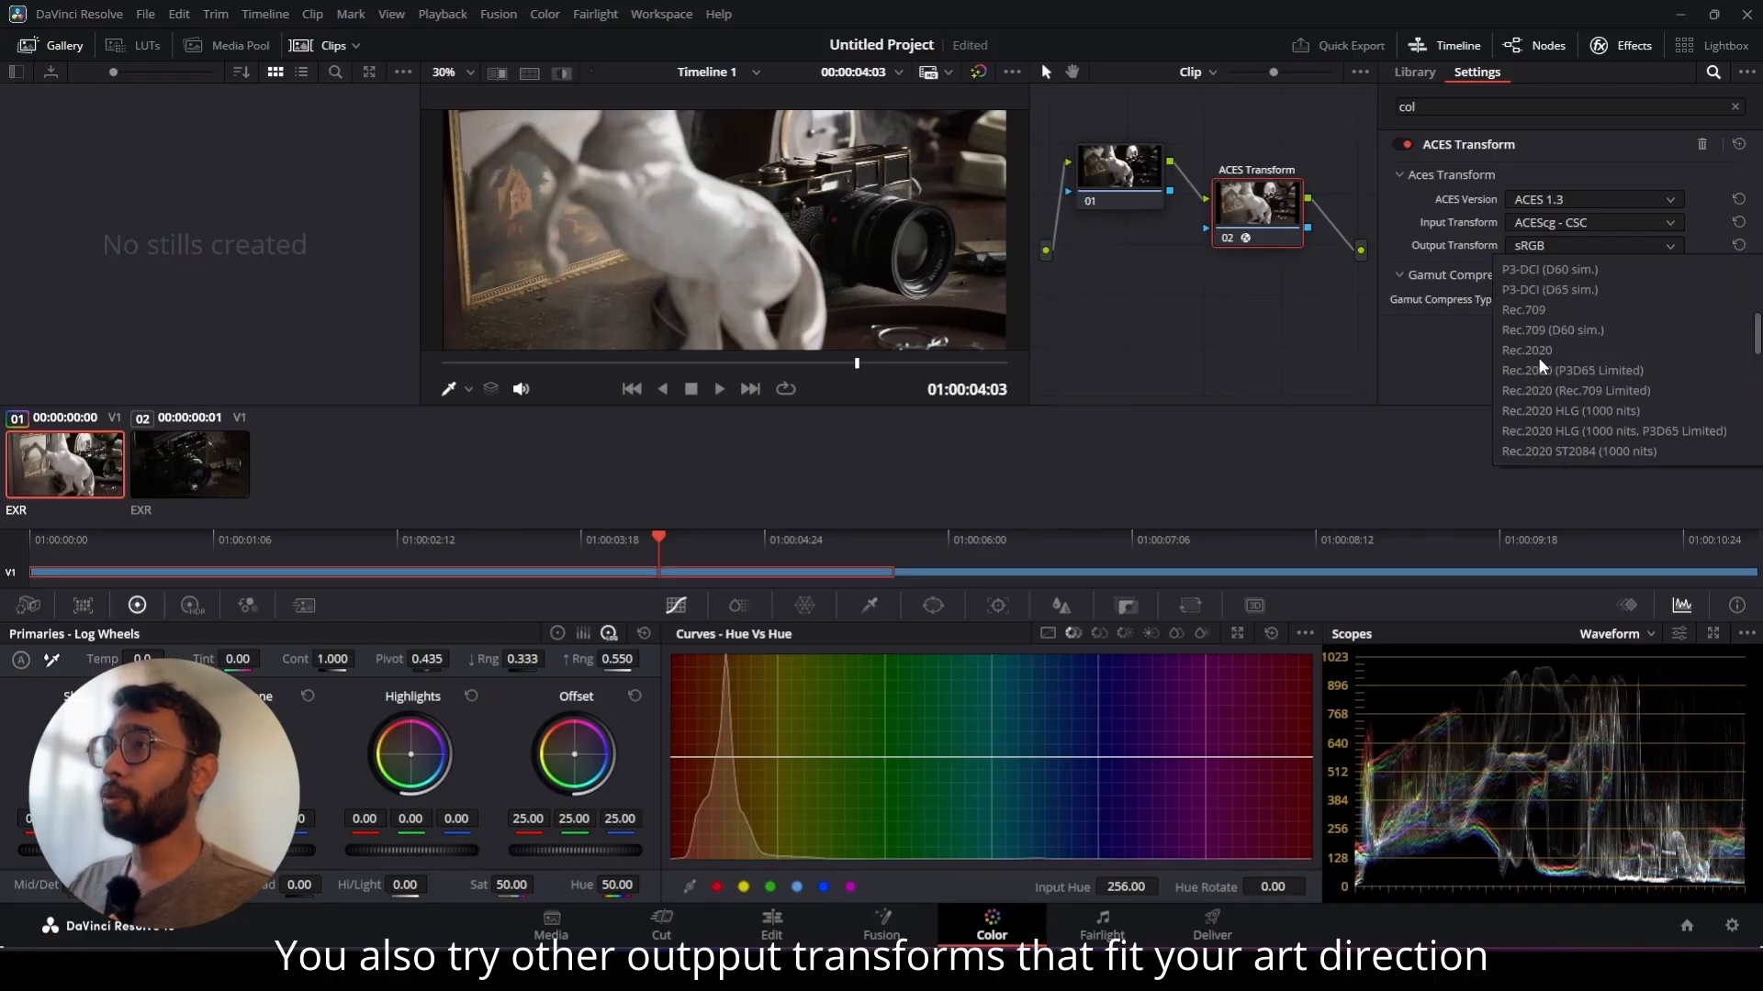
click(1524, 310)
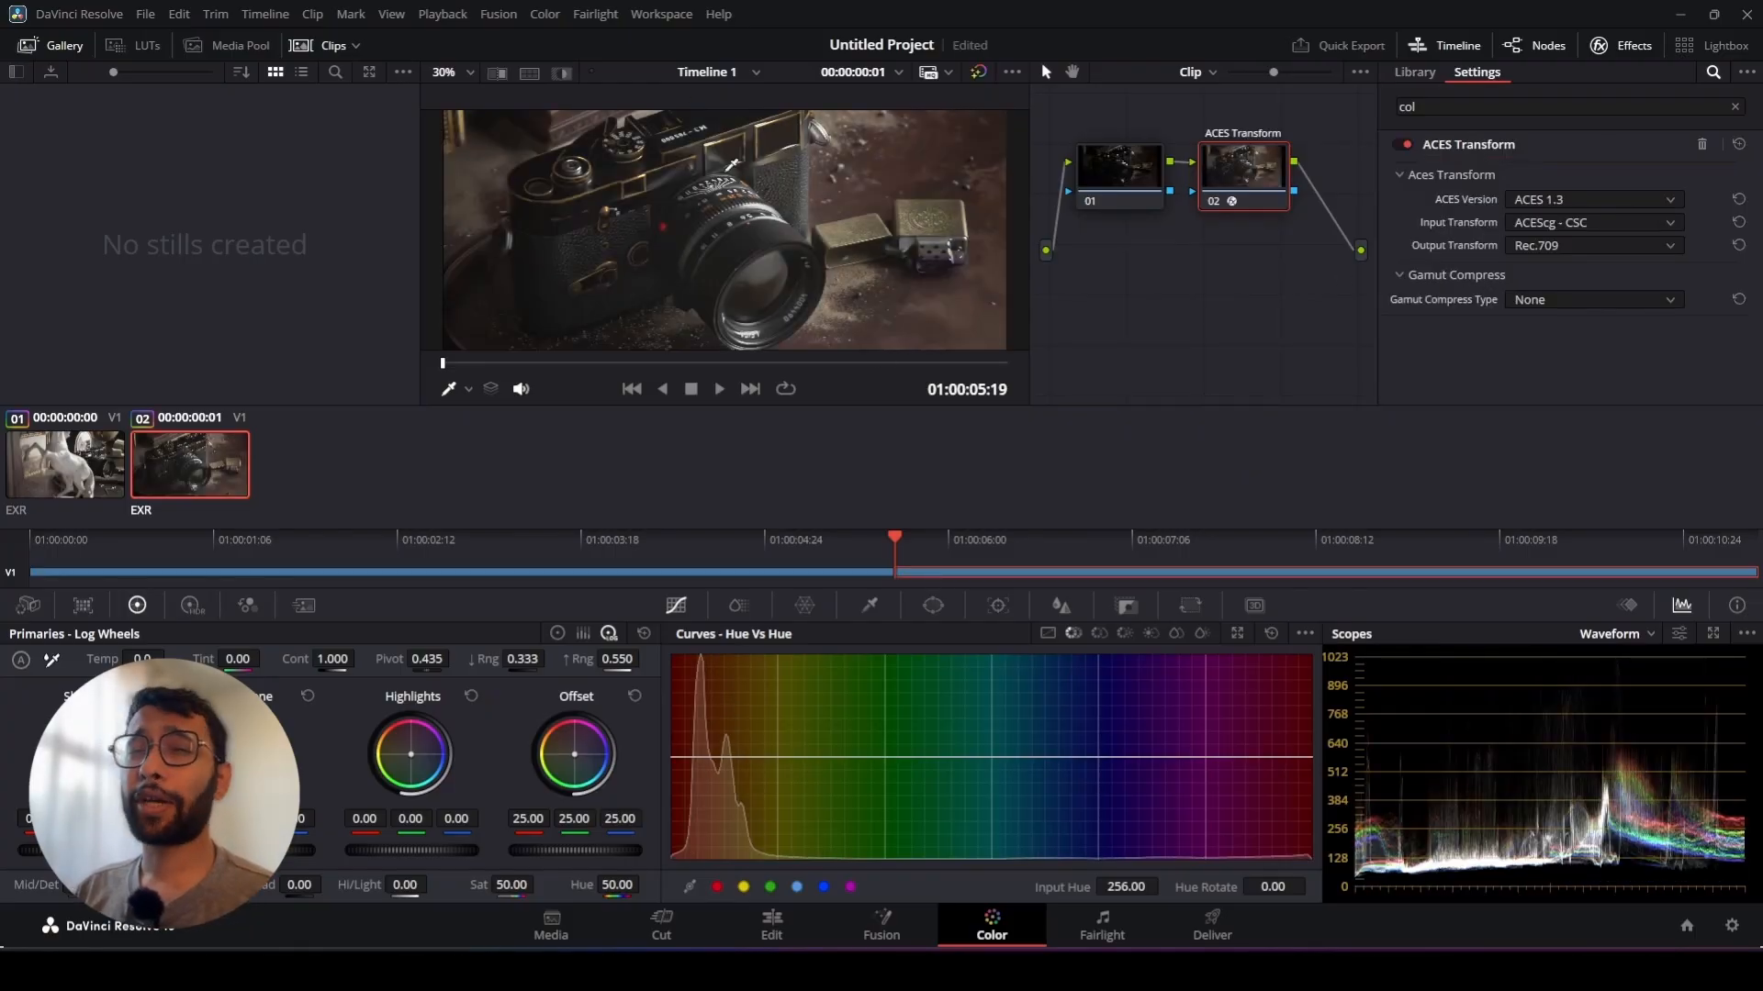
Play back Timeline 1 from near its start on the Edit page to review the transformed clips
click(769, 923)
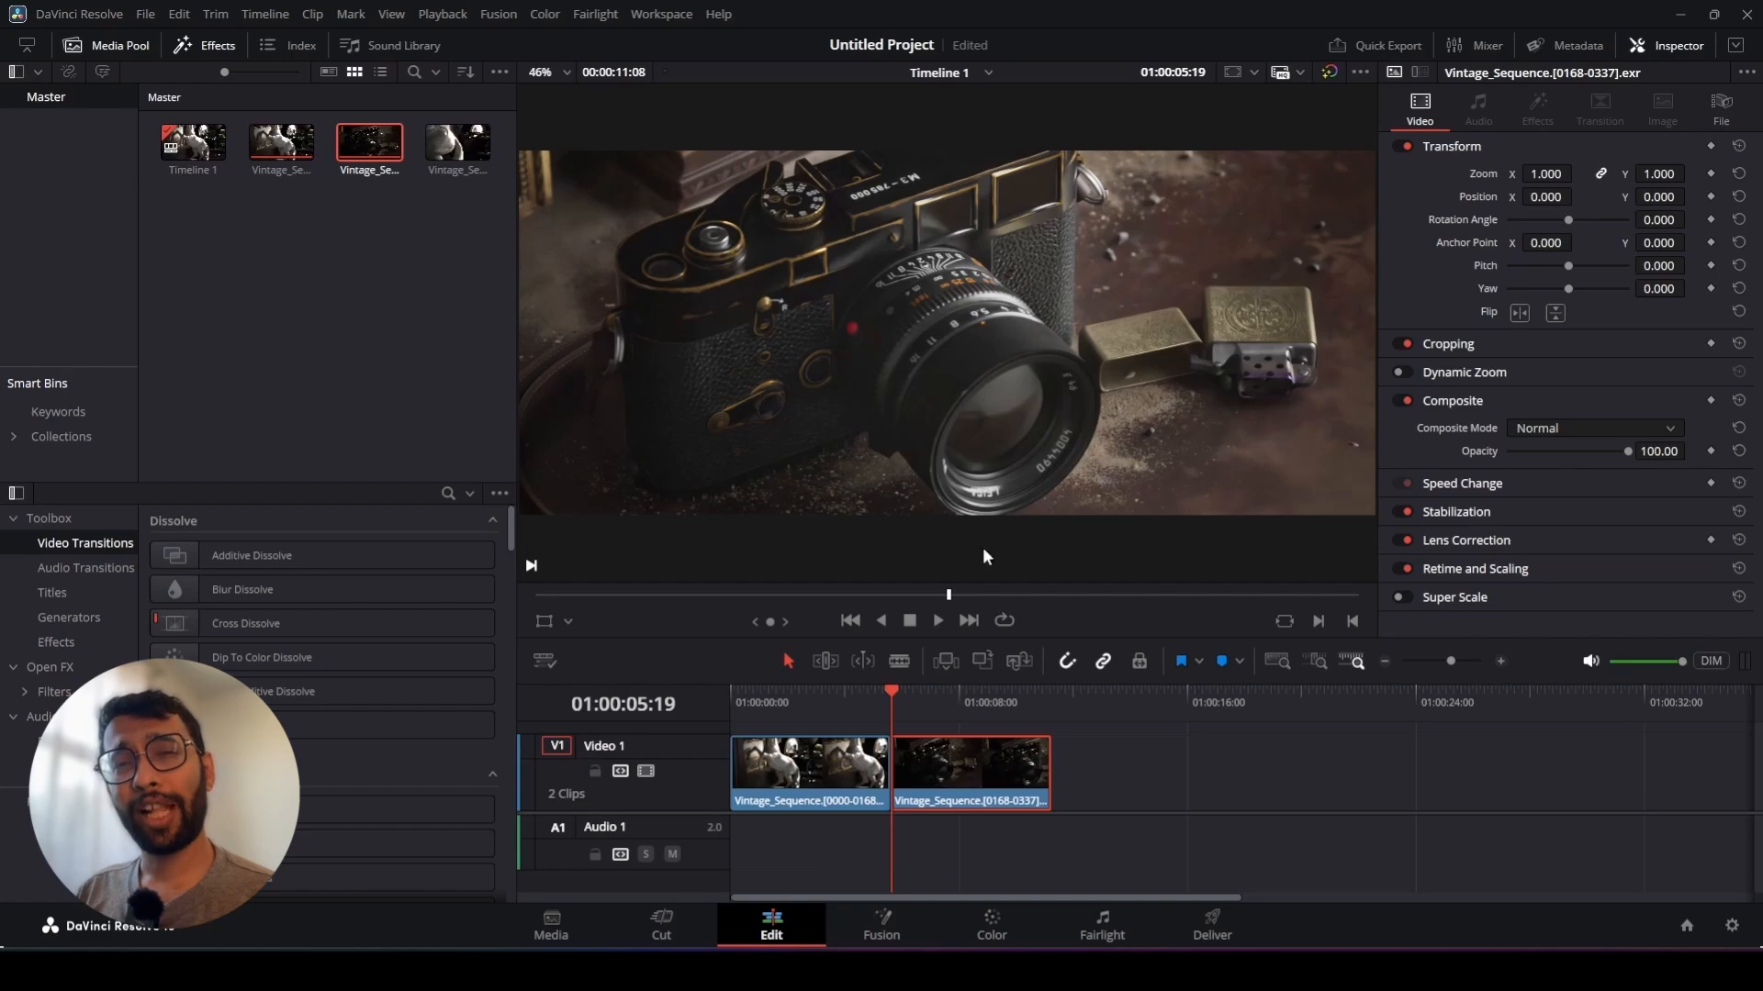
click(784, 700)
key(space)
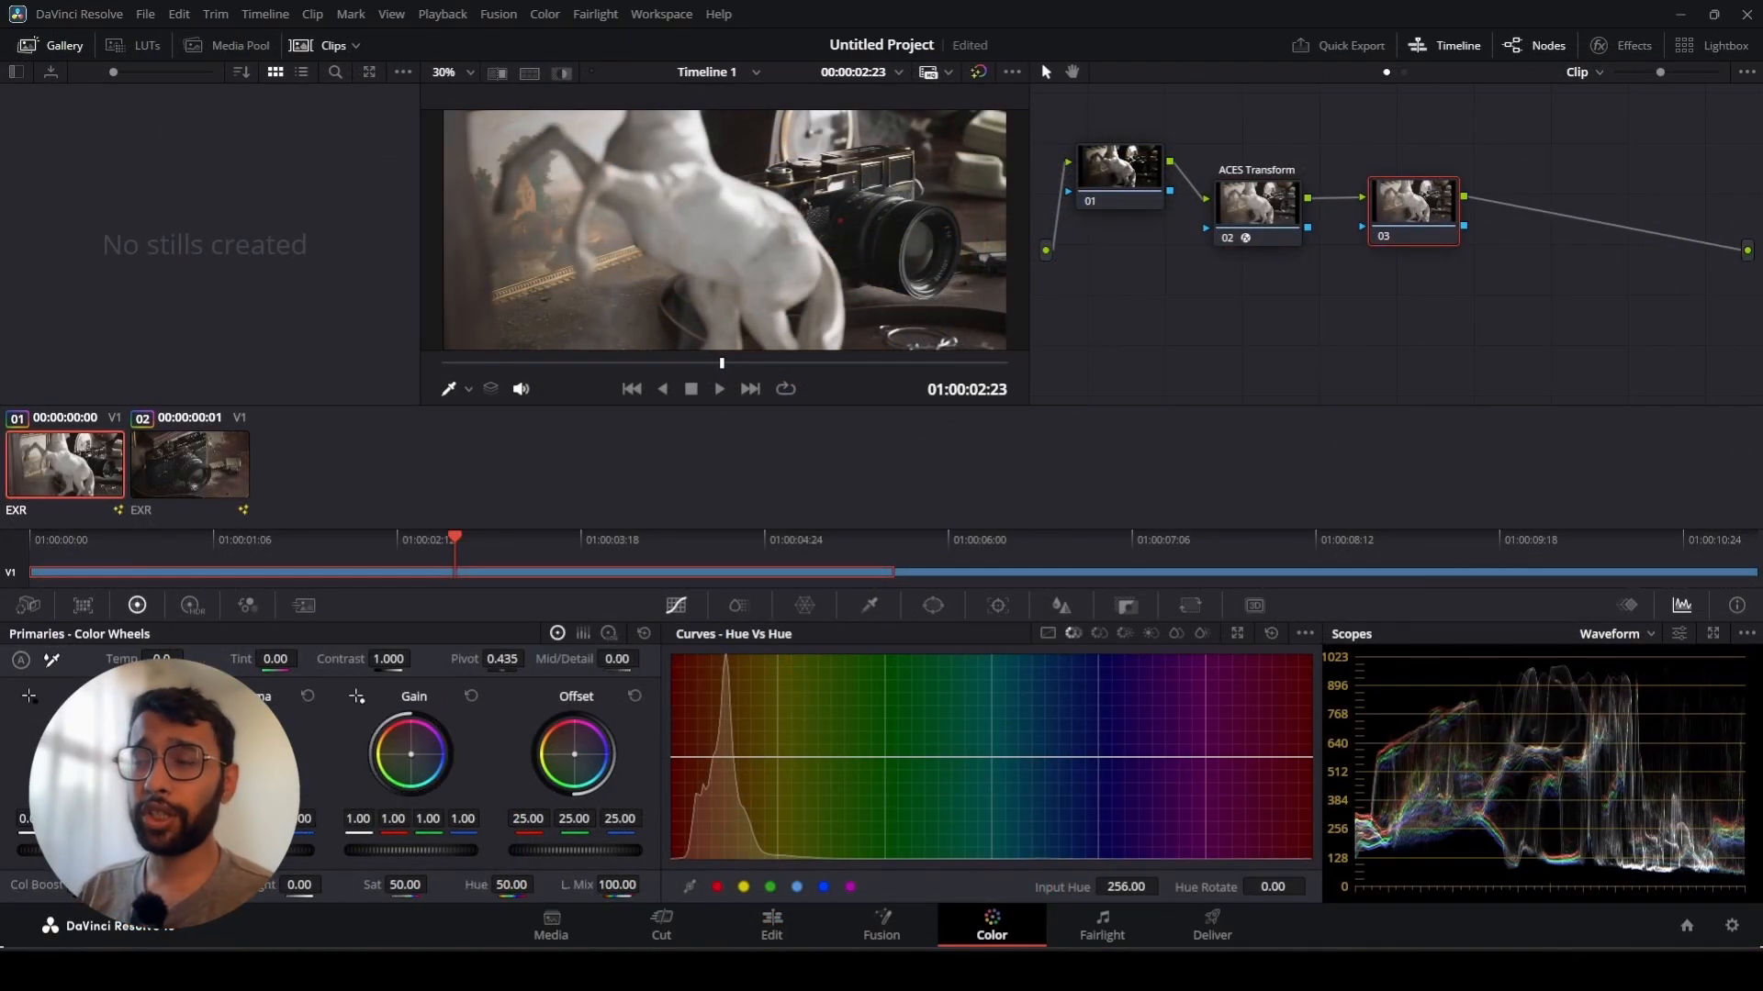
Adjust node 03's primaries by raising Lift and lowering Gamma slightly, and in the log wheels lower Midtones and set Highlights to 0.04
drag(83, 850, 95, 850)
mouse_move(248, 850)
mouse_down()
mouse_move(265, 850)
mouse_move(241, 850)
mouse_up()
click(610, 633)
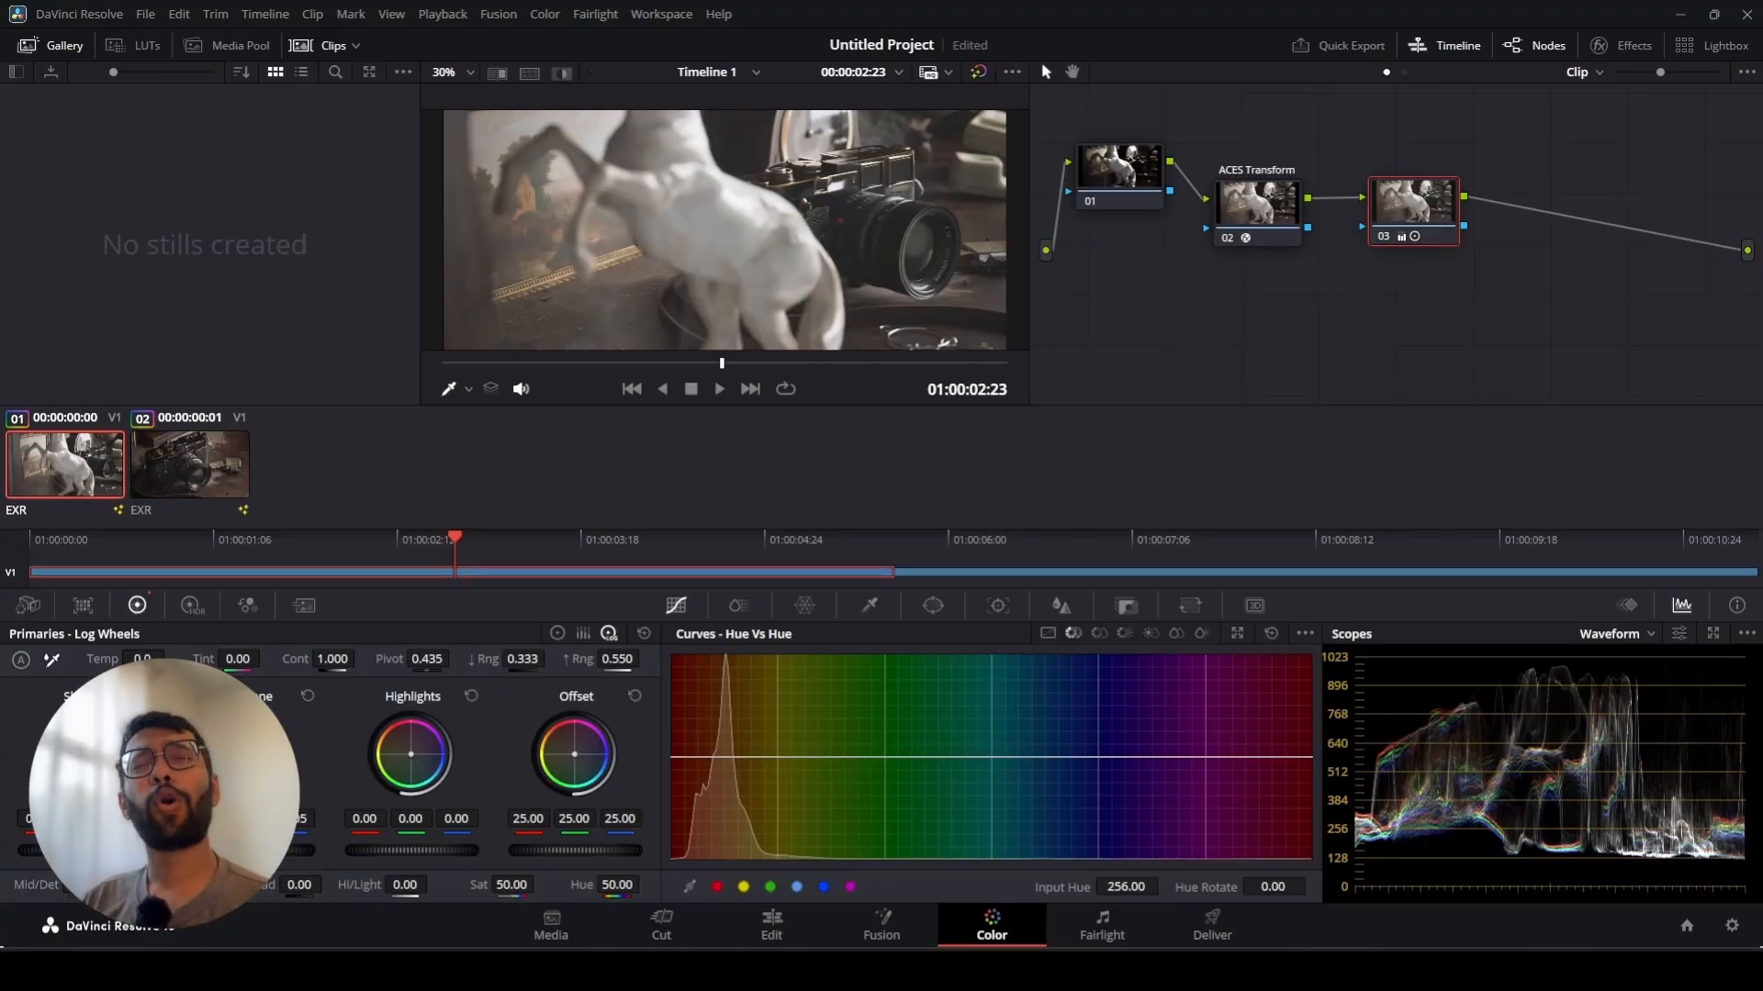
drag(242, 850, 207, 850)
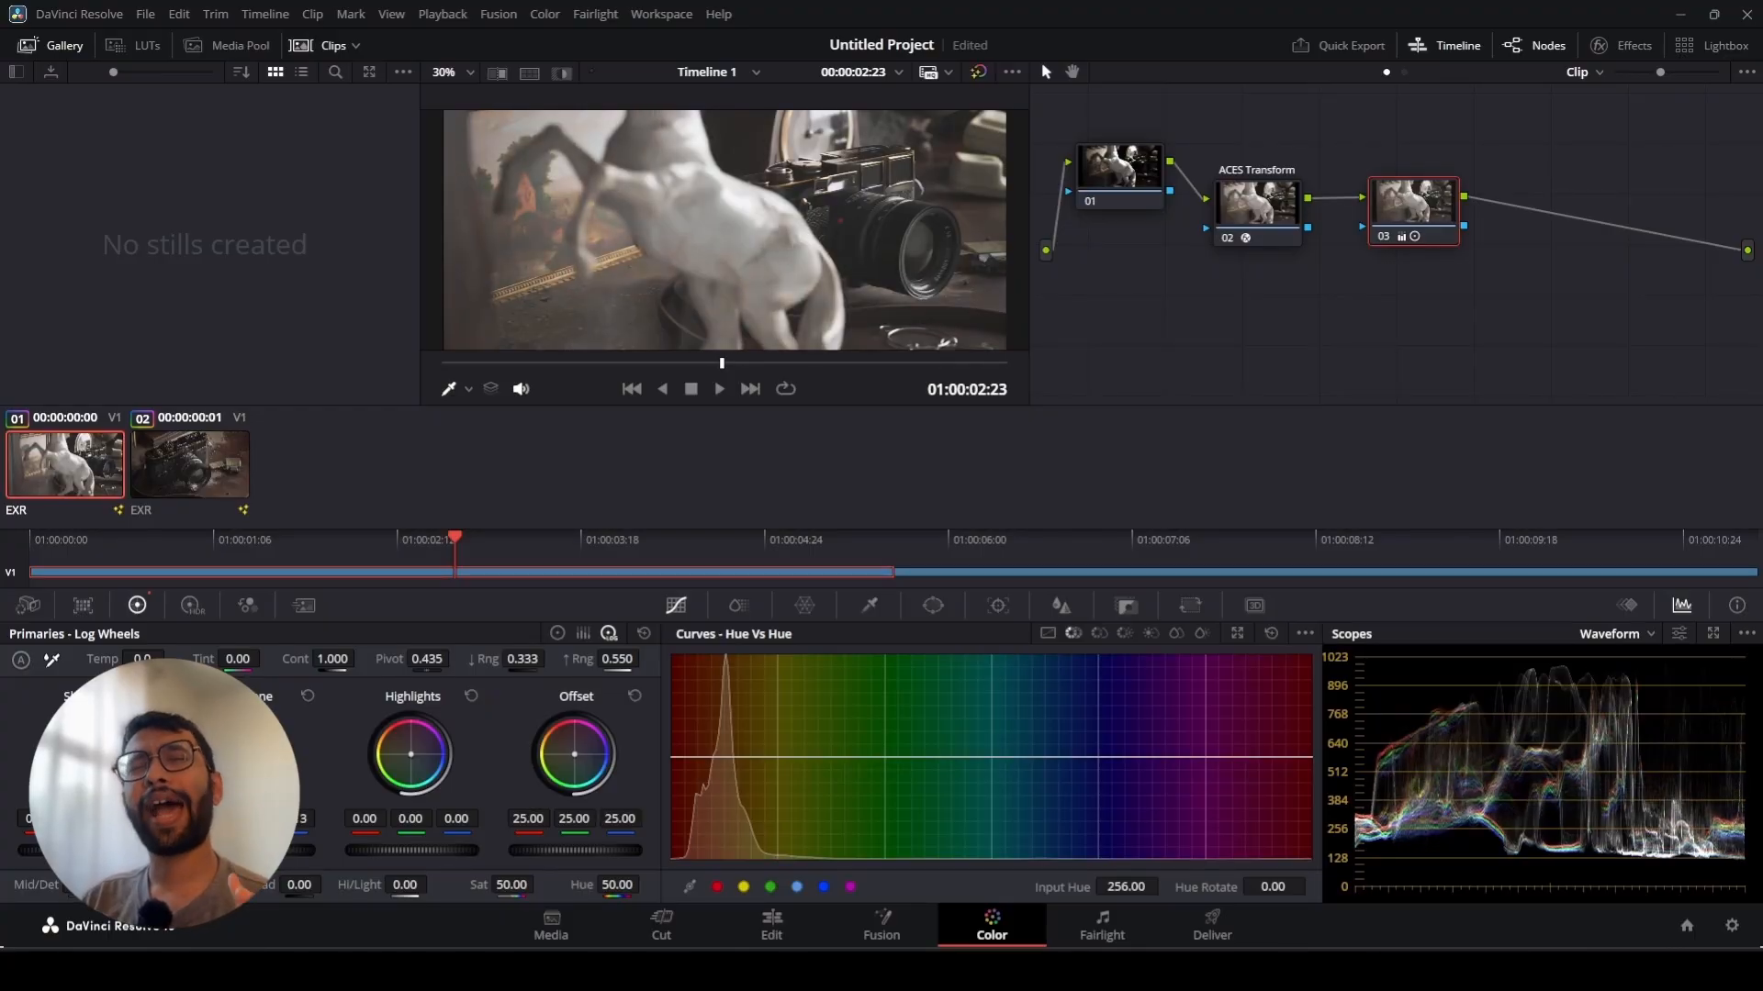
mouse_move(431, 851)
mouse_down()
mouse_move(409, 851)
mouse_move(437, 851)
mouse_up()
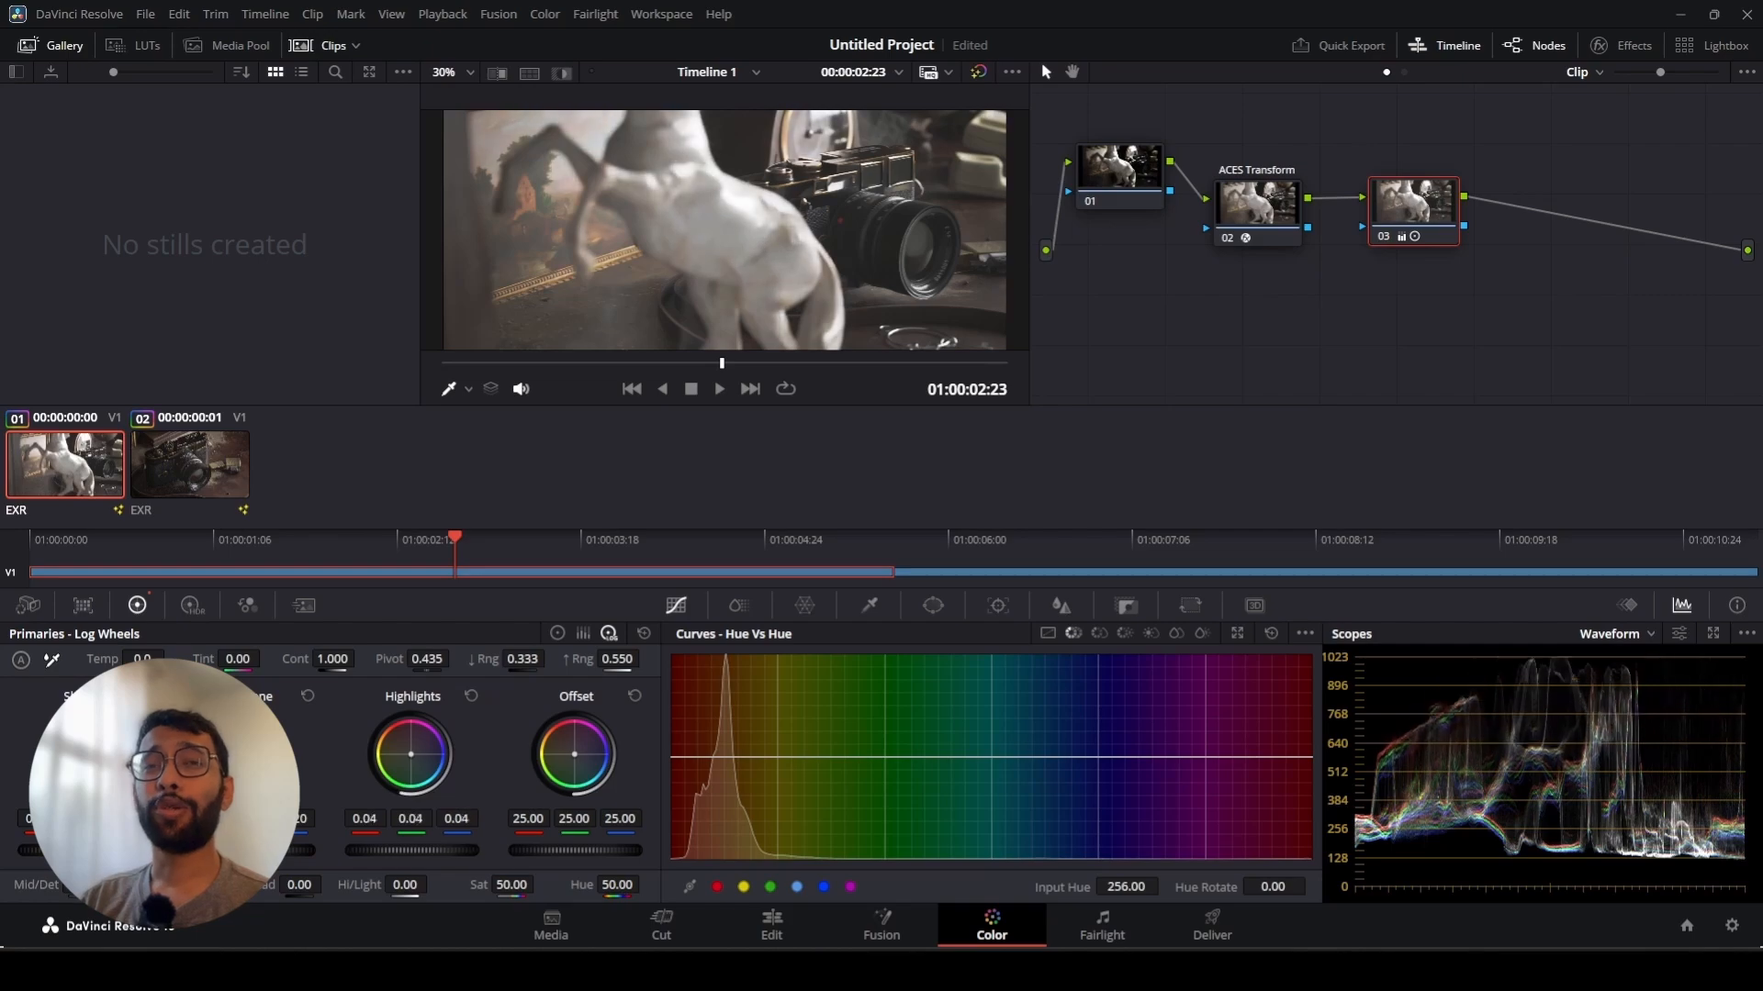
In node 03's HDR color wheels, set the Shadow exposure to -0.55 and the global temperature to about 507.61
click(190, 606)
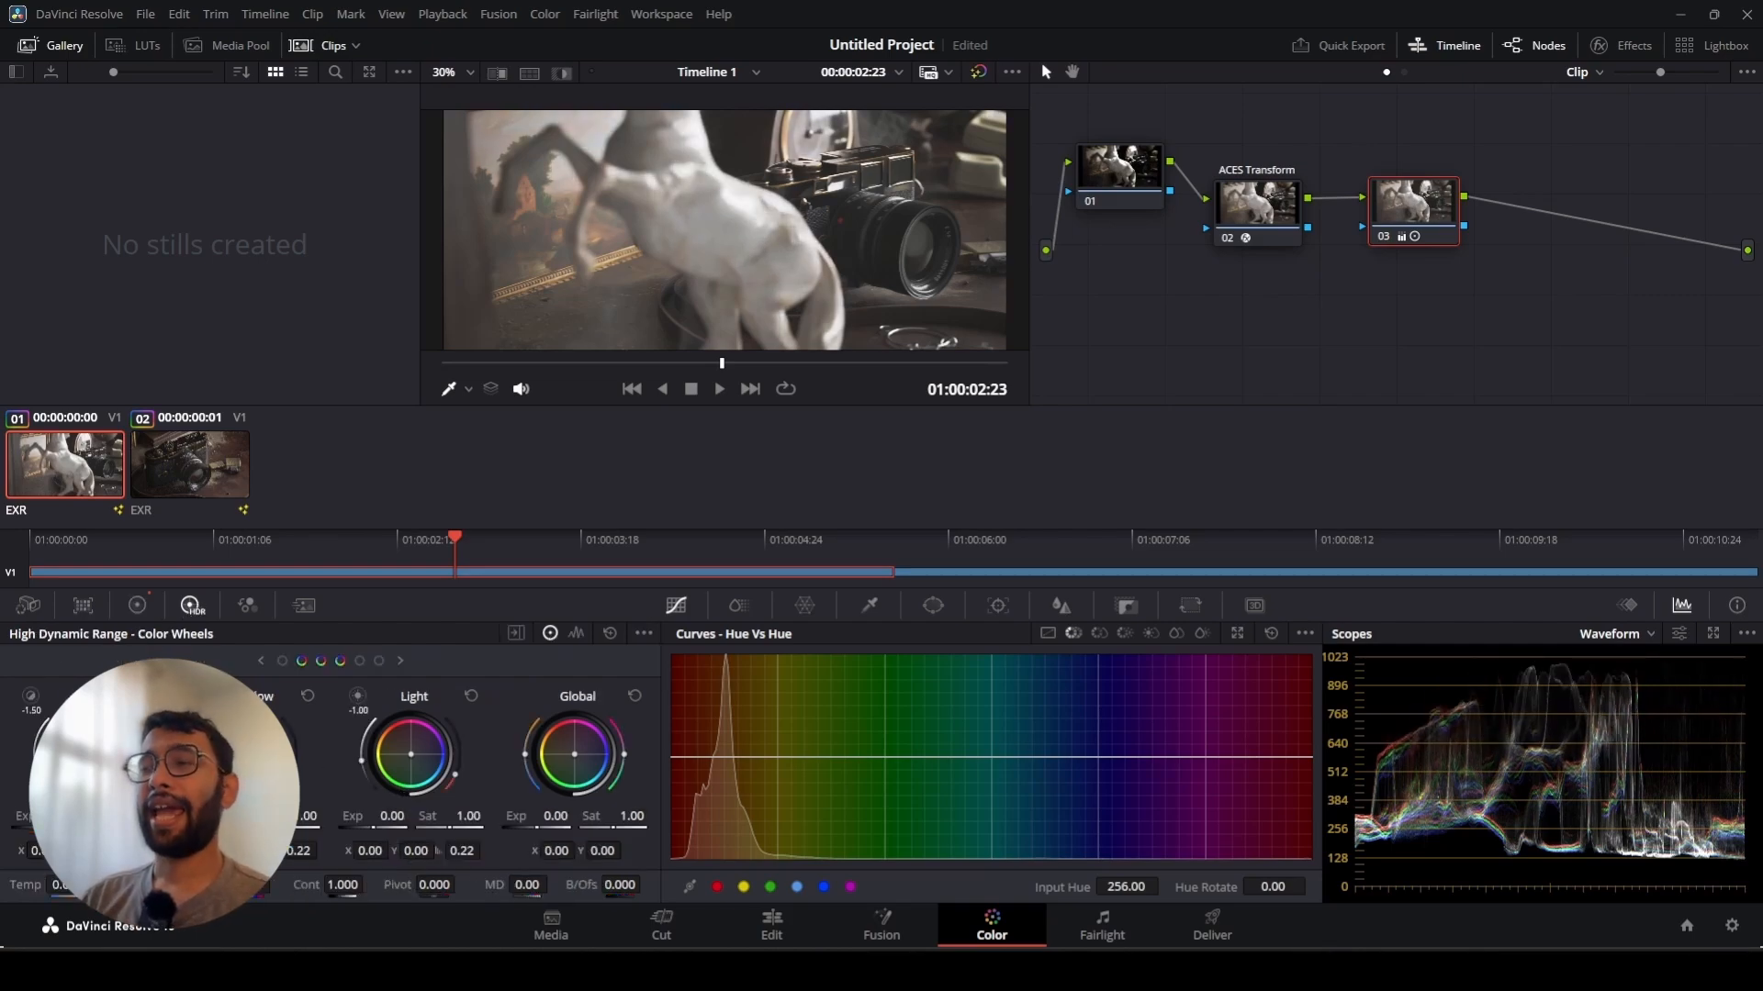
drag(229, 817, 203, 817)
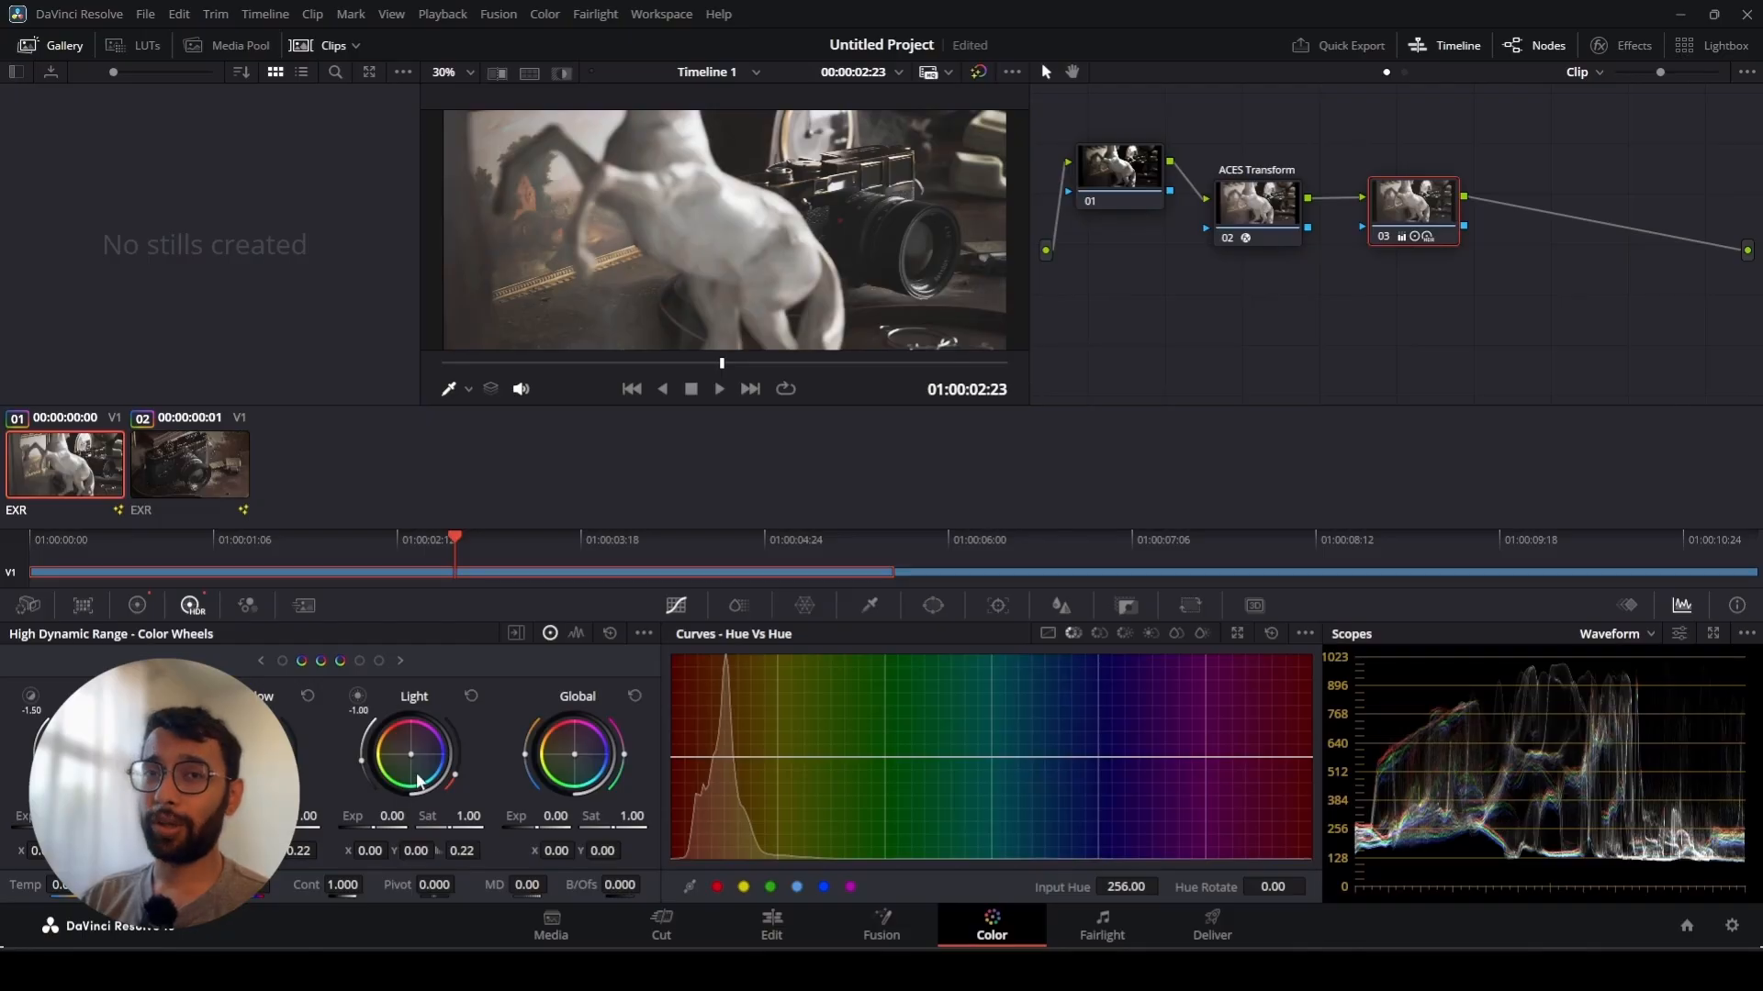
drag(531, 757, 531, 765)
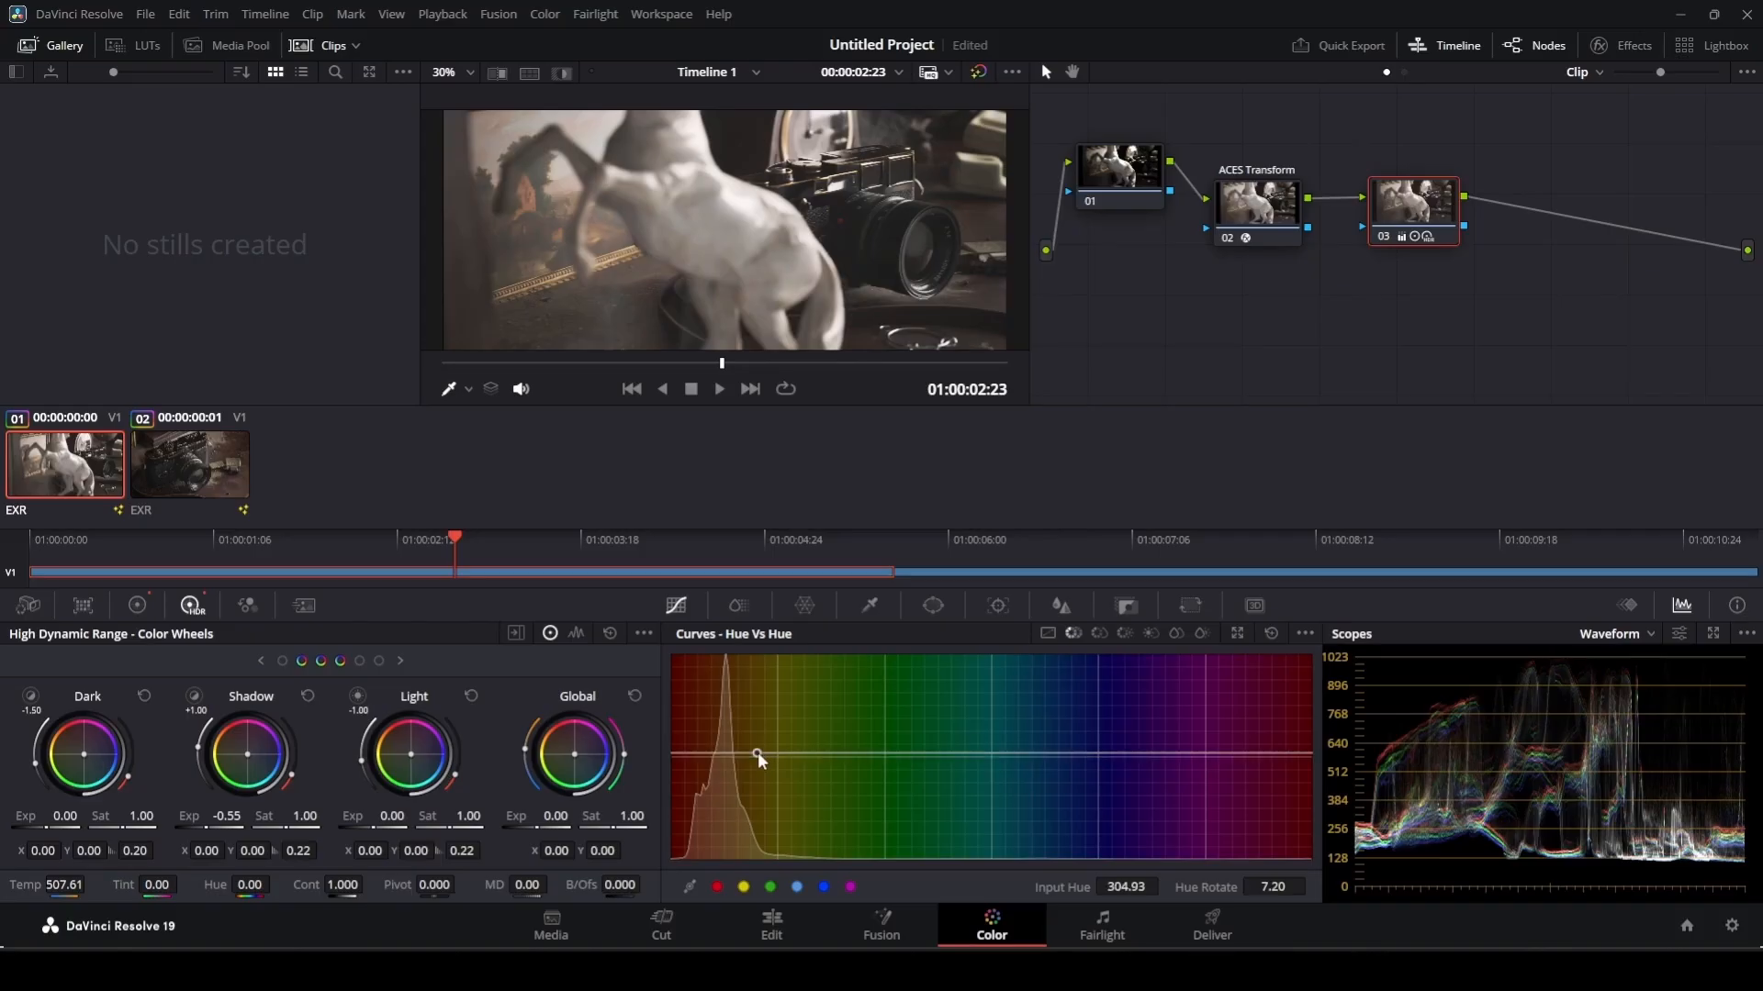
Rotate the hue by -10.40 at input hue 306.99 on node 03's Hue Vs Hue curve, and add a lower-midtone point to its Custom curve
drag(760, 764, 763, 757)
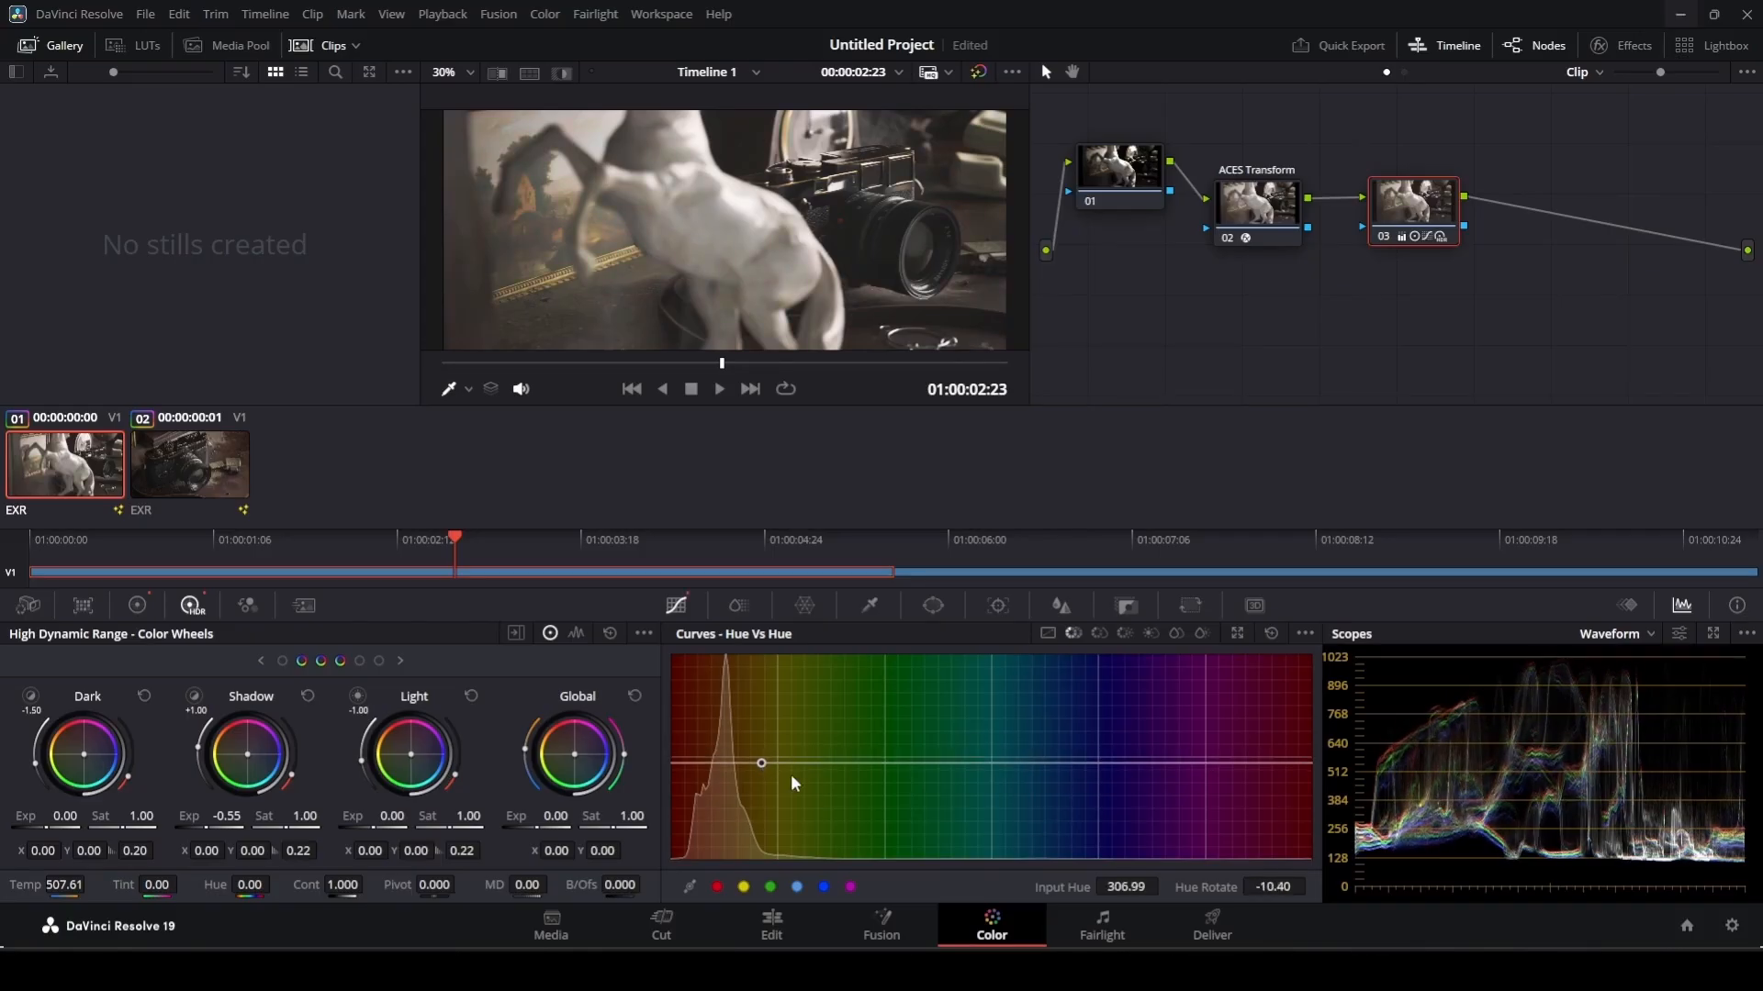
click(1048, 633)
click(792, 817)
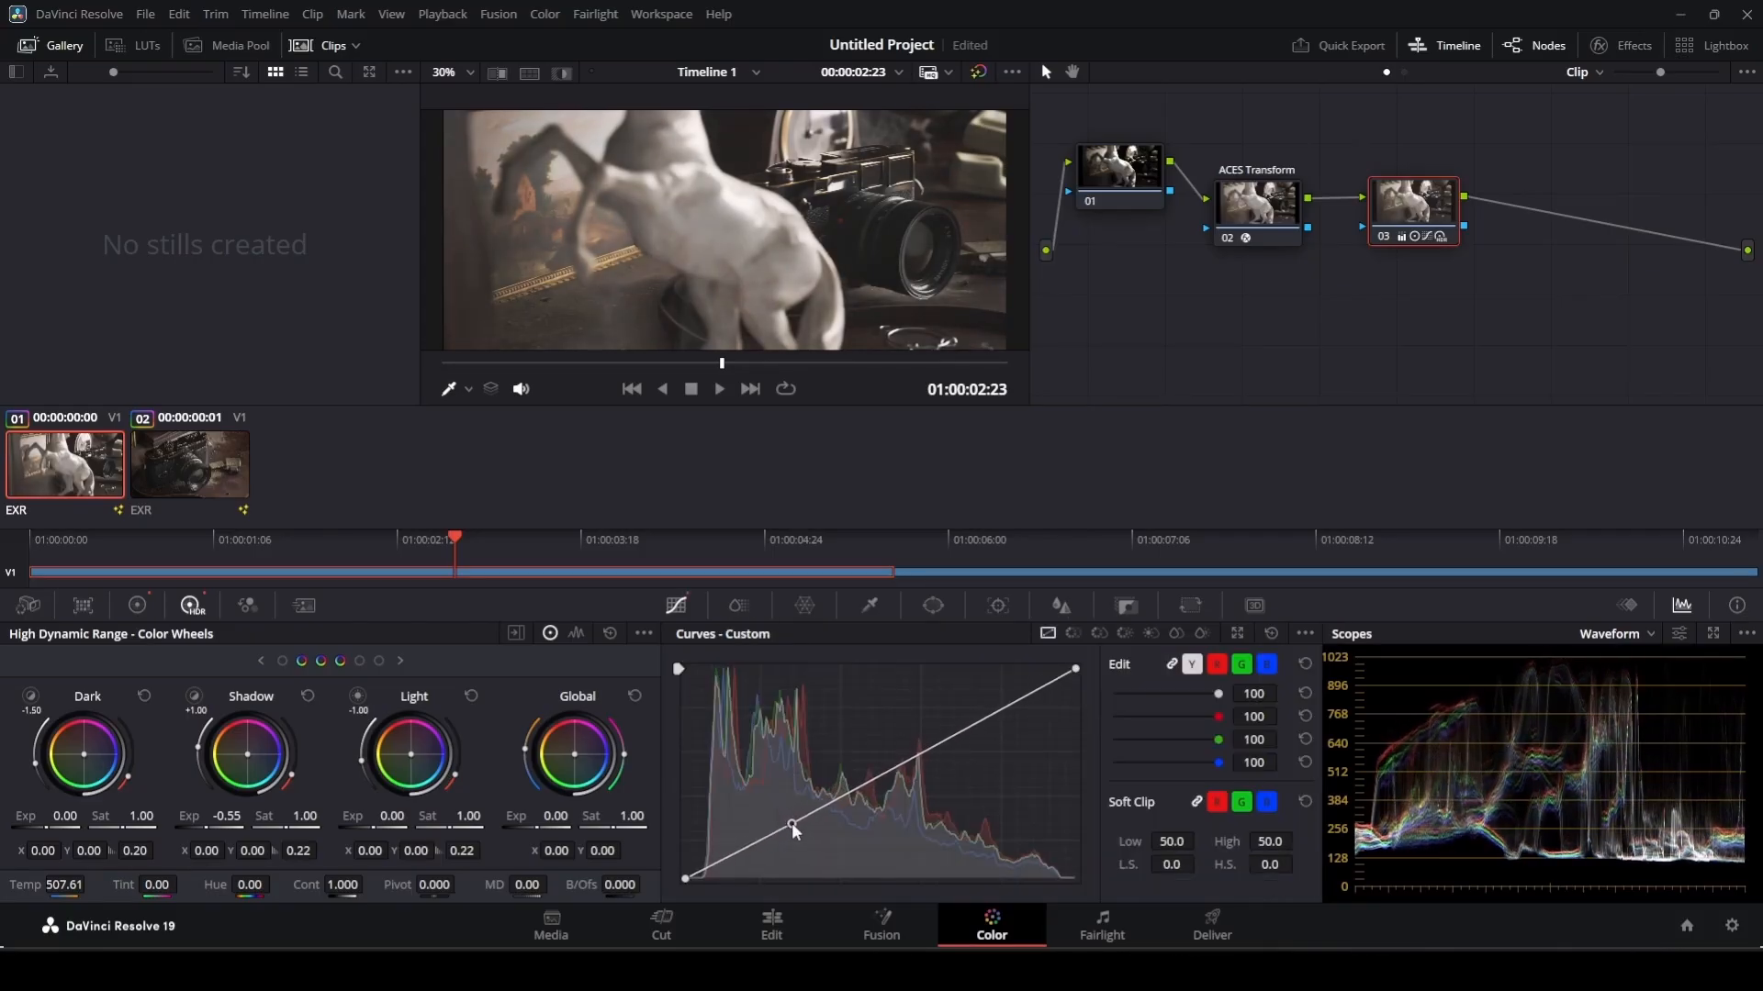
drag(796, 814, 801, 819)
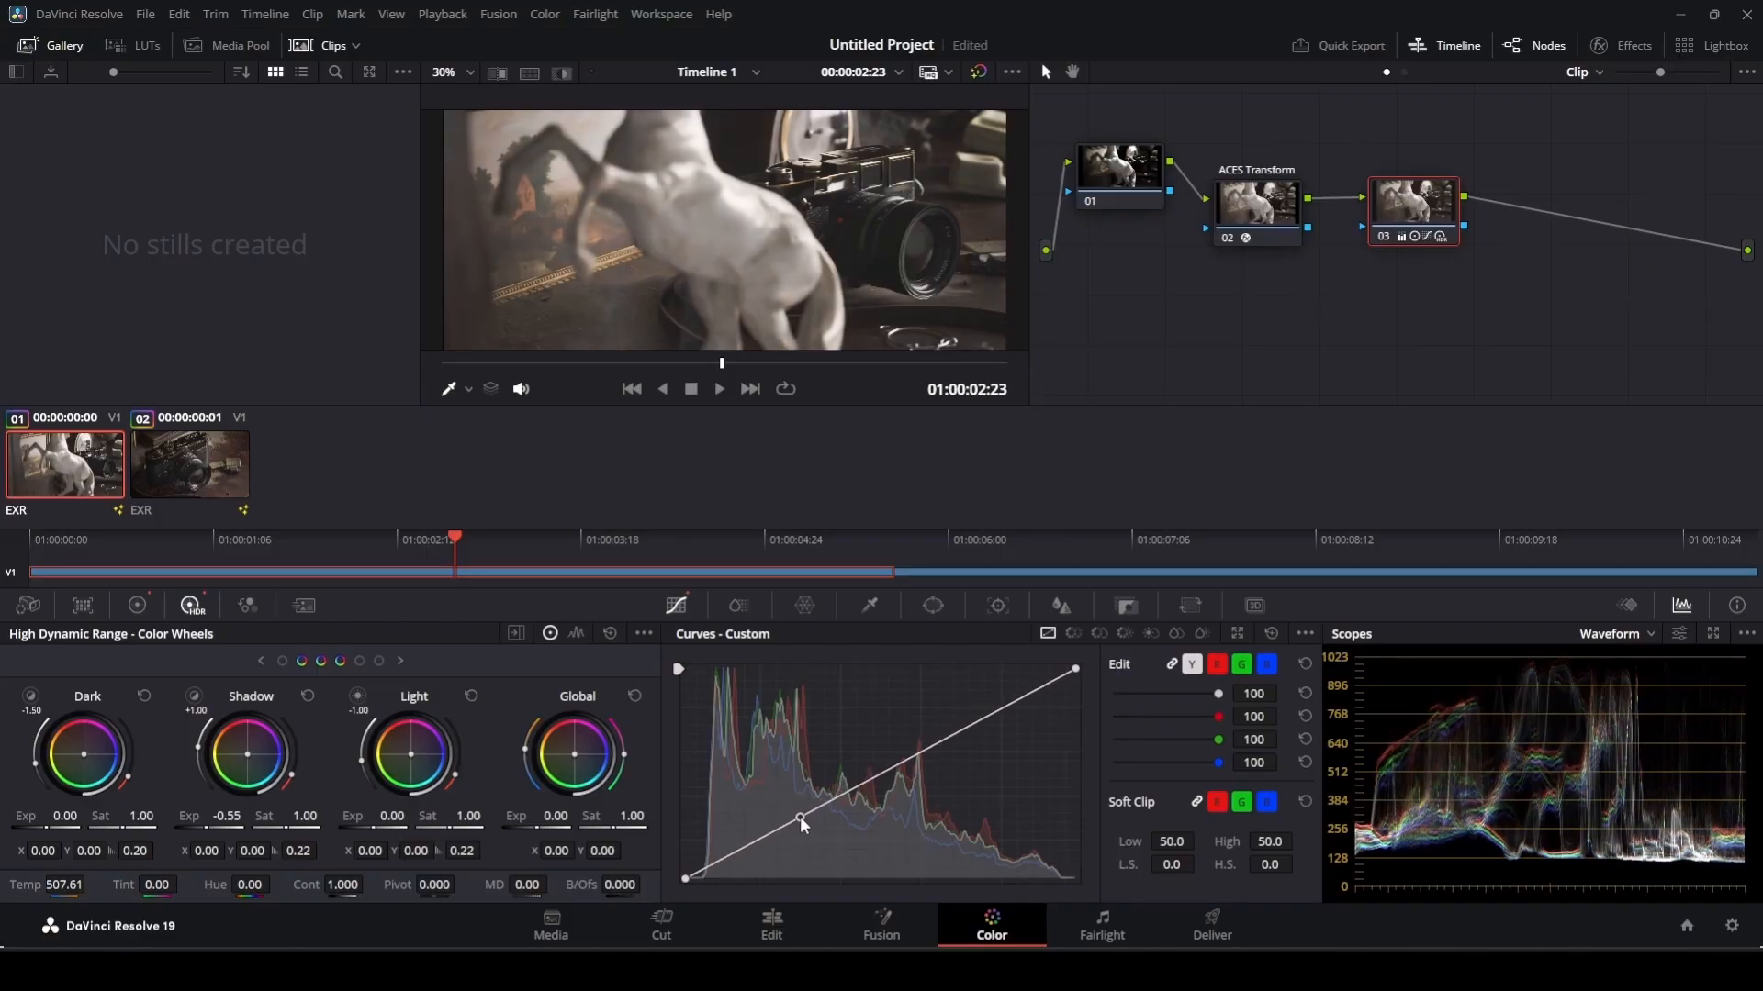
key(space)
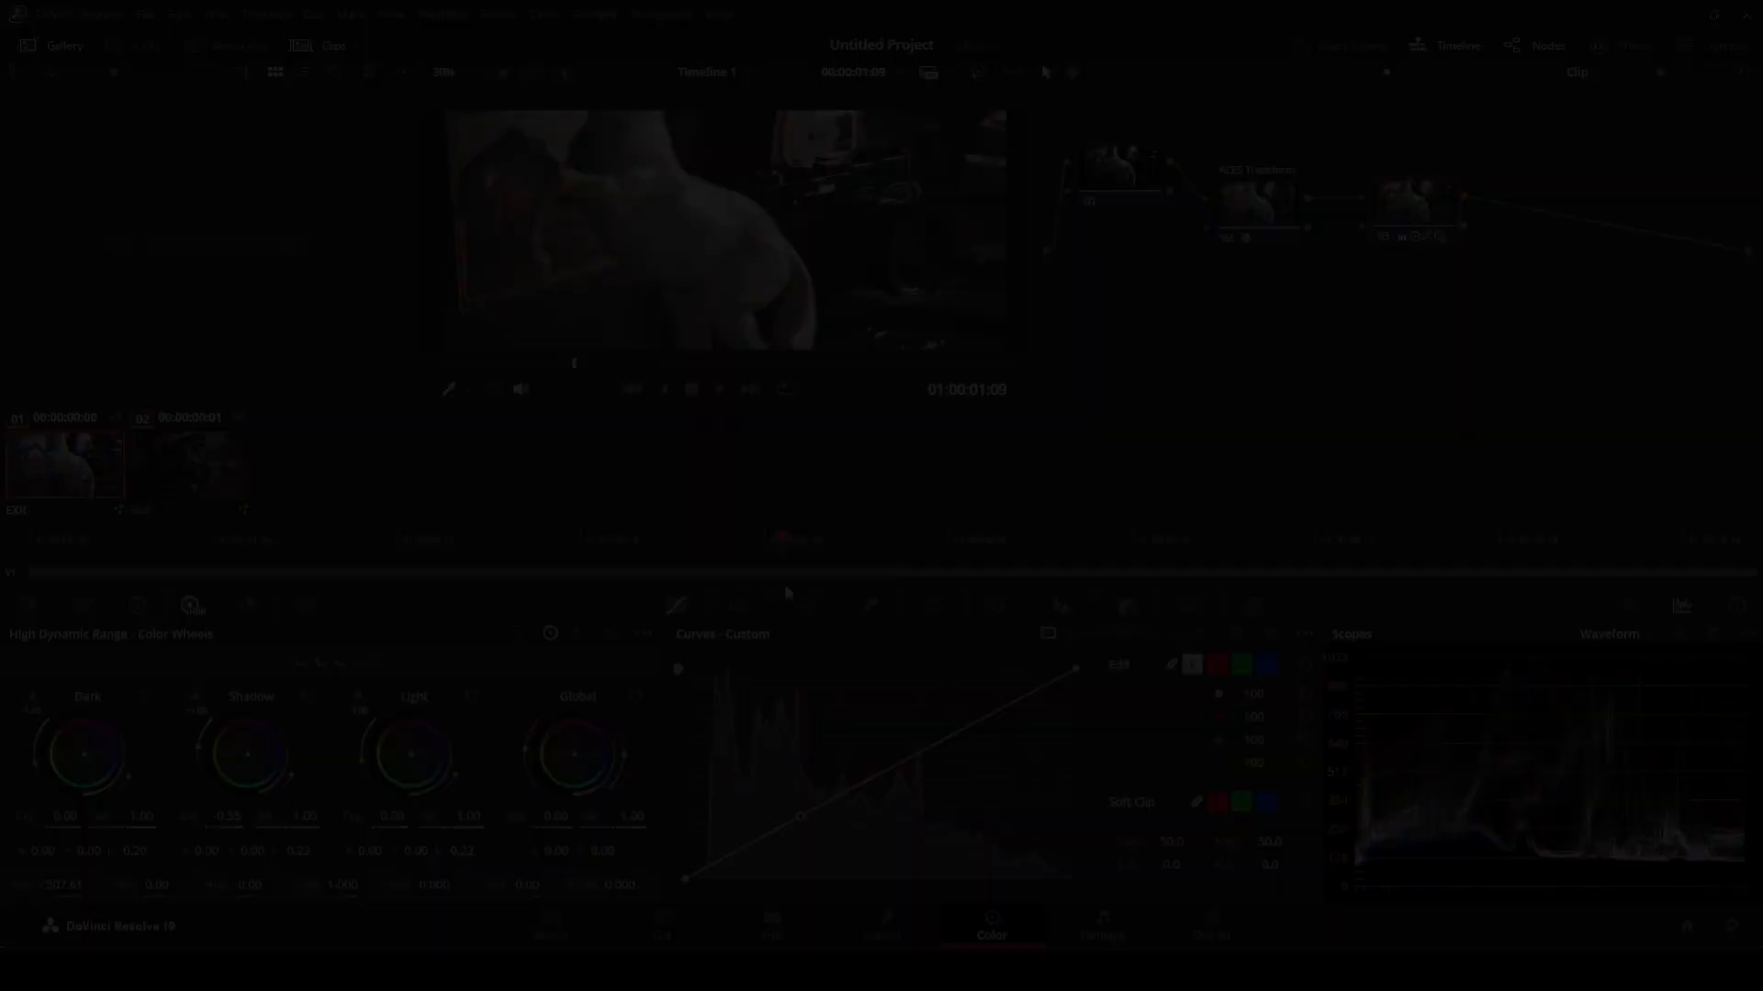